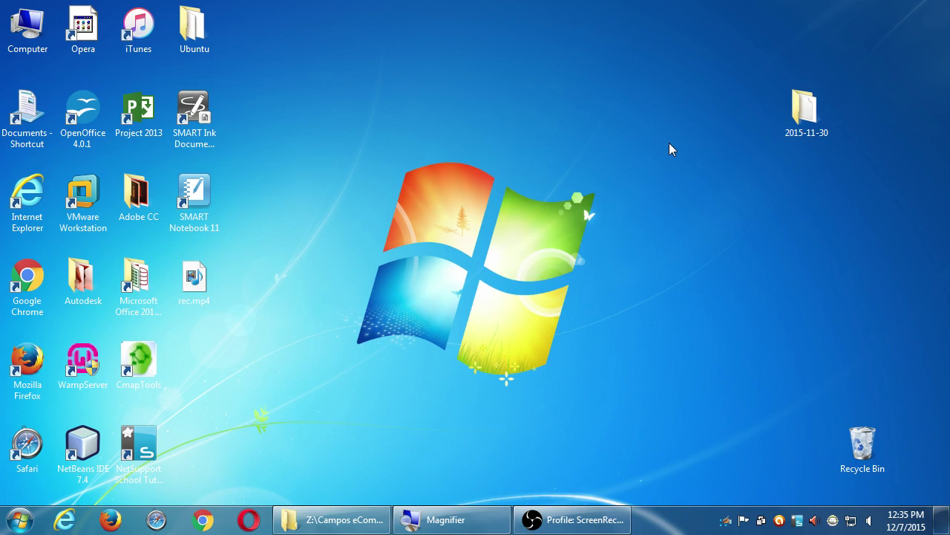
# Step: Start WampServer from the desktop and open its localhost homepage in the Opera browser
pyautogui.click(87, 371)
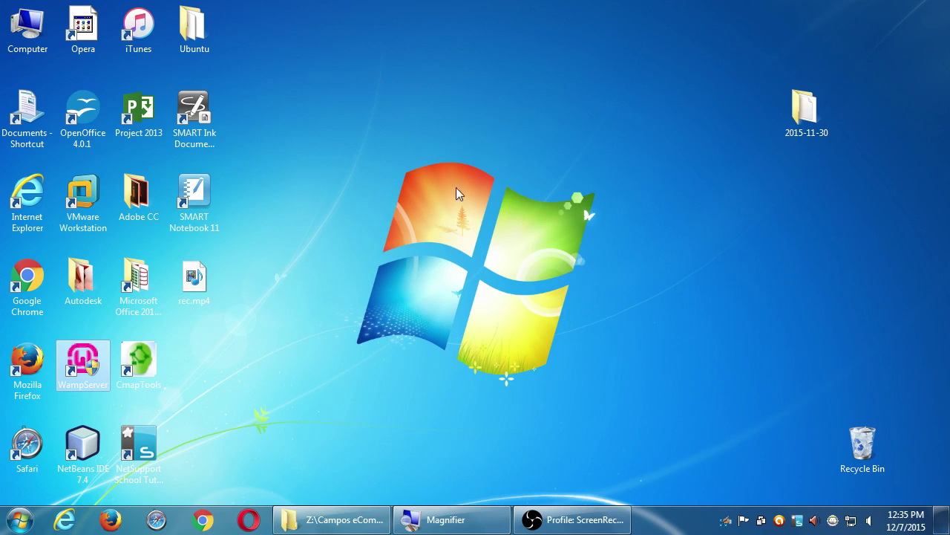
pyautogui.doubleClick(88, 360)
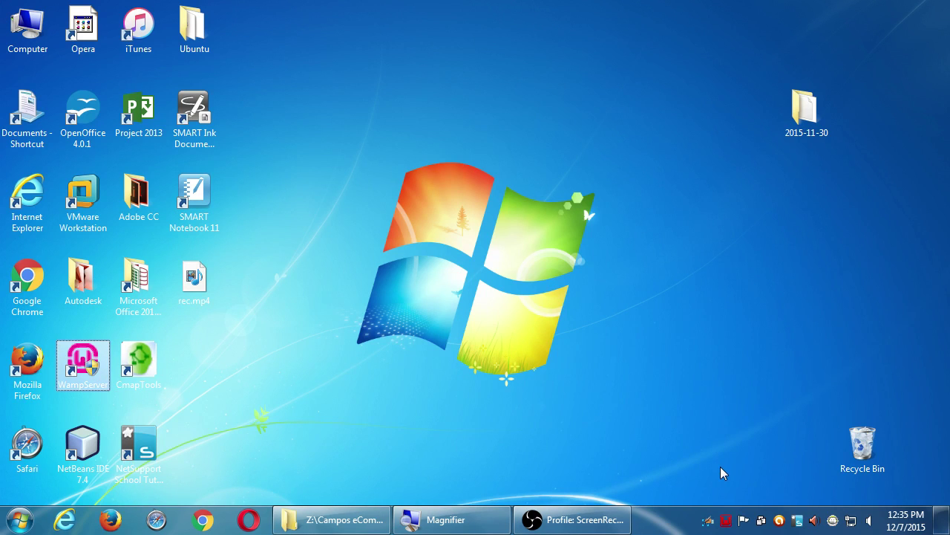
pyautogui.press('super+plus')
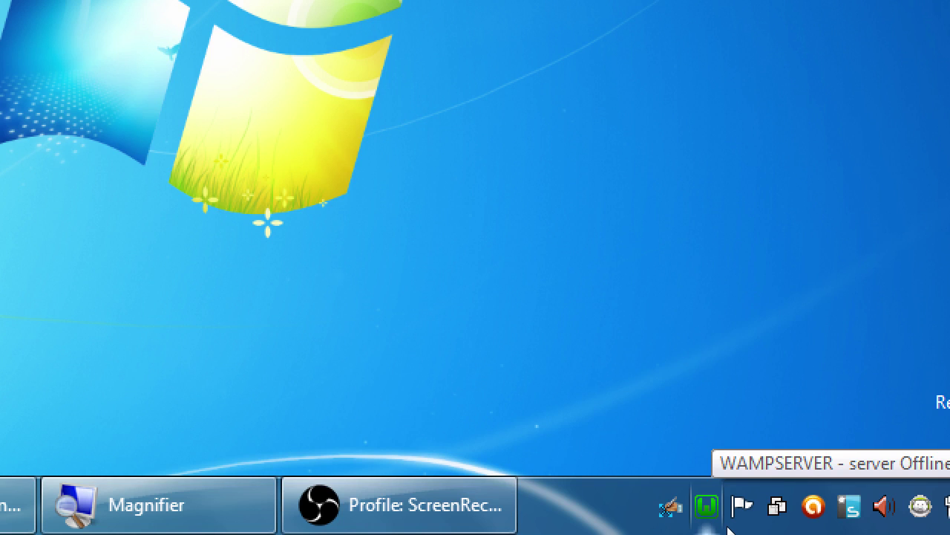
pyautogui.click(726, 523)
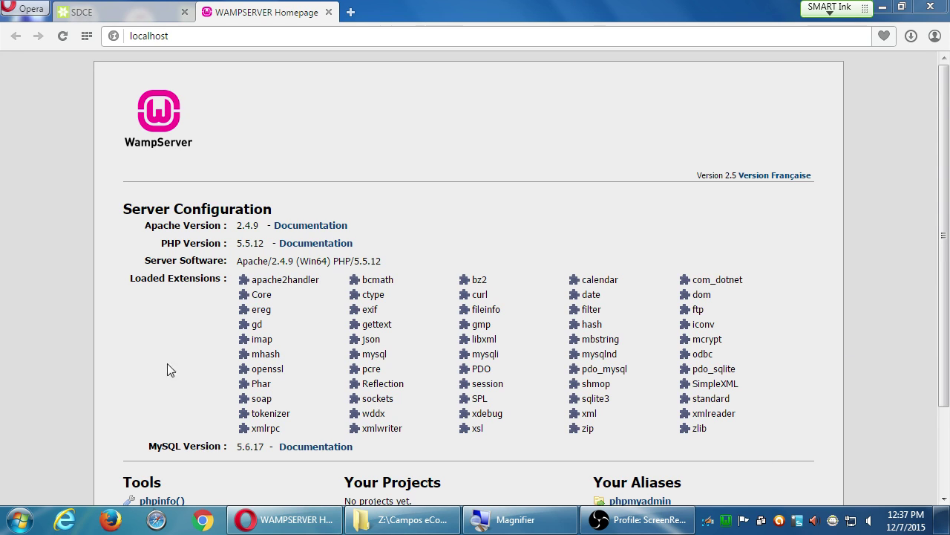
# Step: Open phpMyAdmin from the WampServer homepage and create a database named wordpress
pyautogui.scroll(-3, 144, 396)
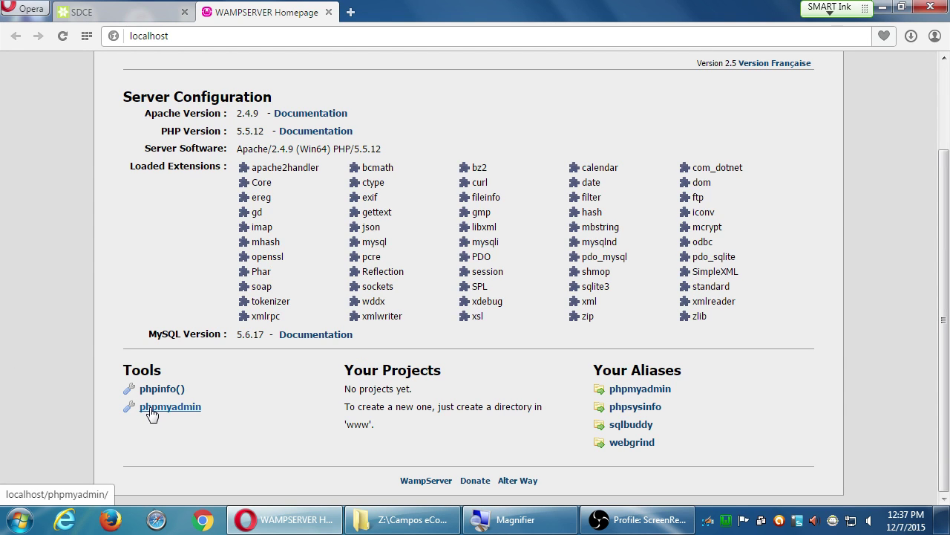
pyautogui.click(151, 413)
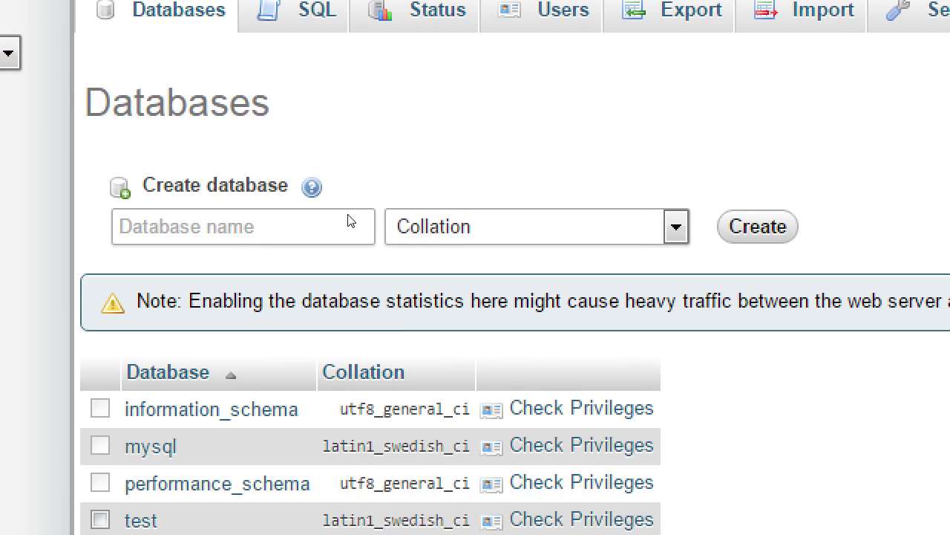
pyautogui.click(351, 221)
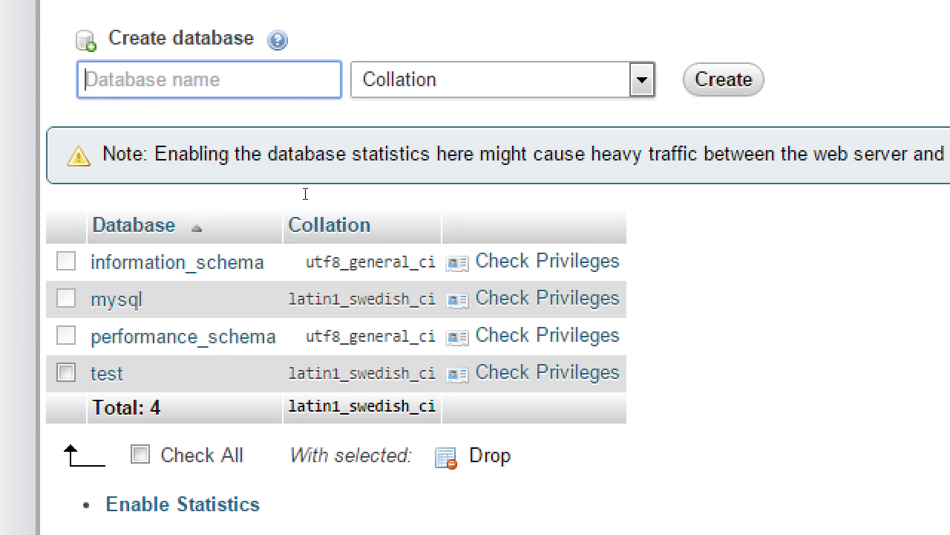
pyautogui.write('wordpress')
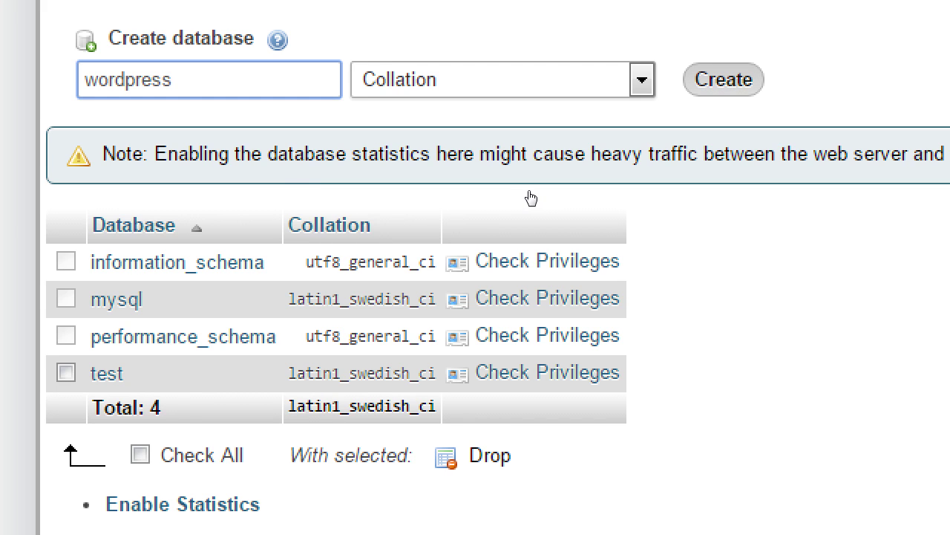
pyautogui.press('Return')
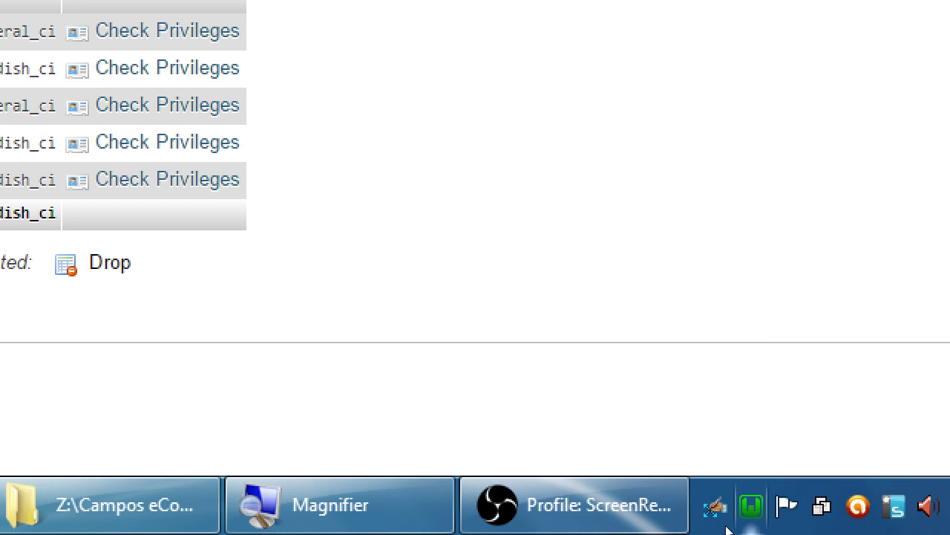
# Step: Enable rewrite_module among WampServer's Apache modules
pyautogui.click(751, 506)
pyautogui.press('Up')
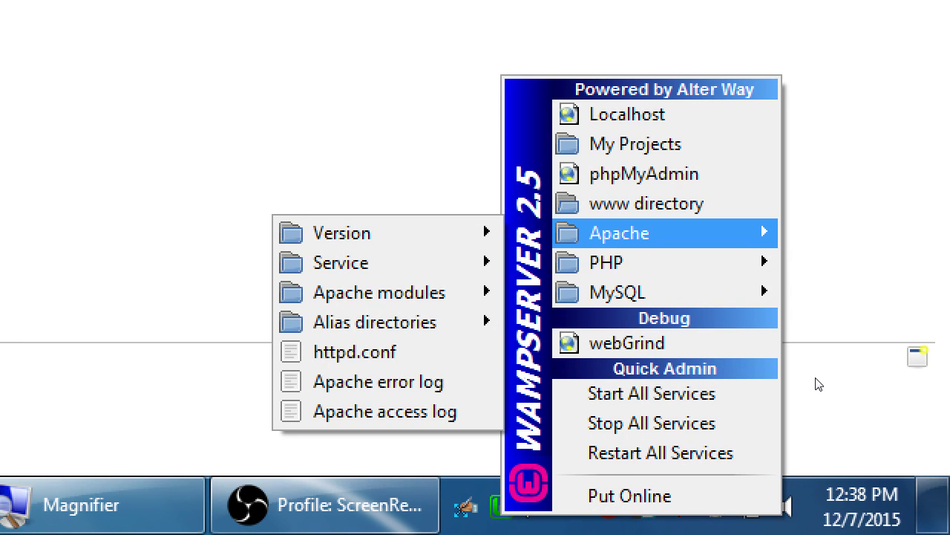
pyautogui.press('Down')
pyautogui.press('Down')
pyautogui.press('Up')
pyautogui.press('Up')
pyautogui.press('Right')
pyautogui.press('Down')
pyautogui.press('Down')
pyautogui.press('Right')
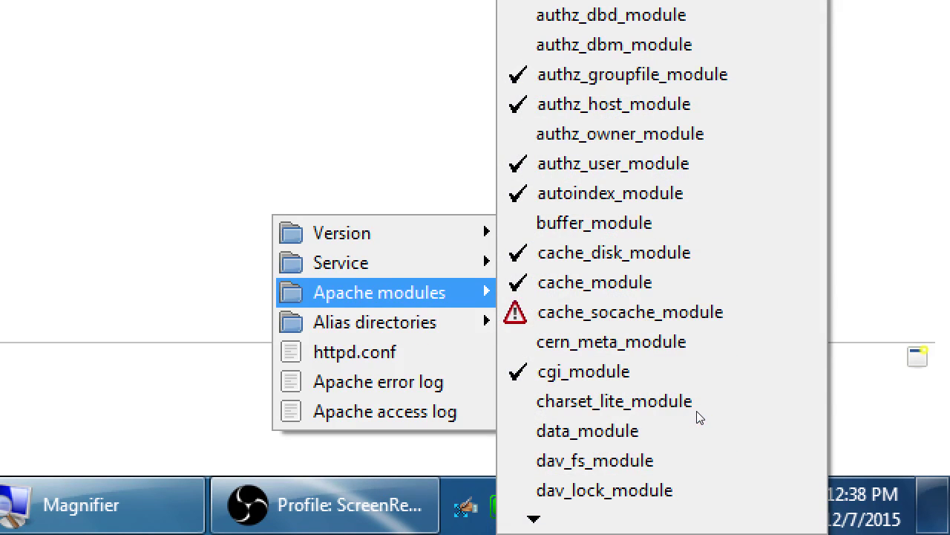
pyautogui.moveTo(744, 534)
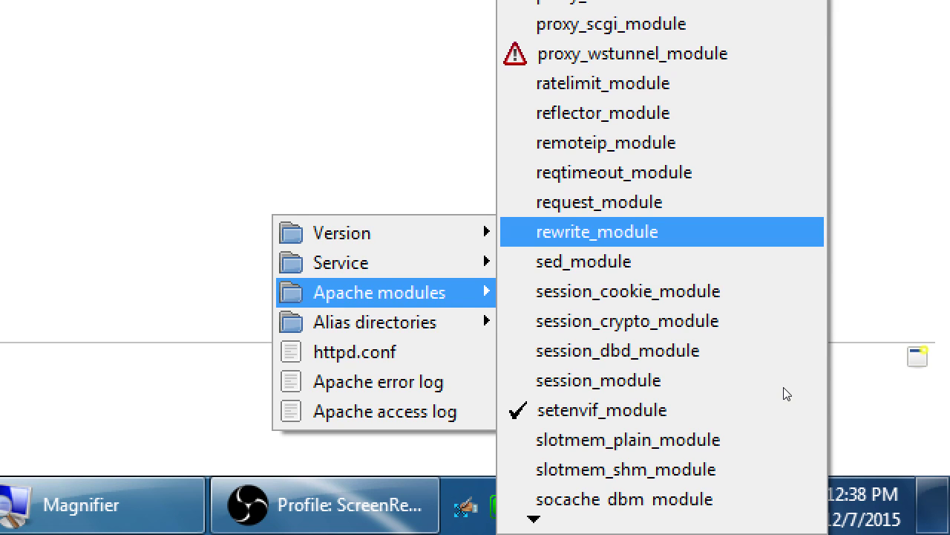
pyautogui.press('Return')
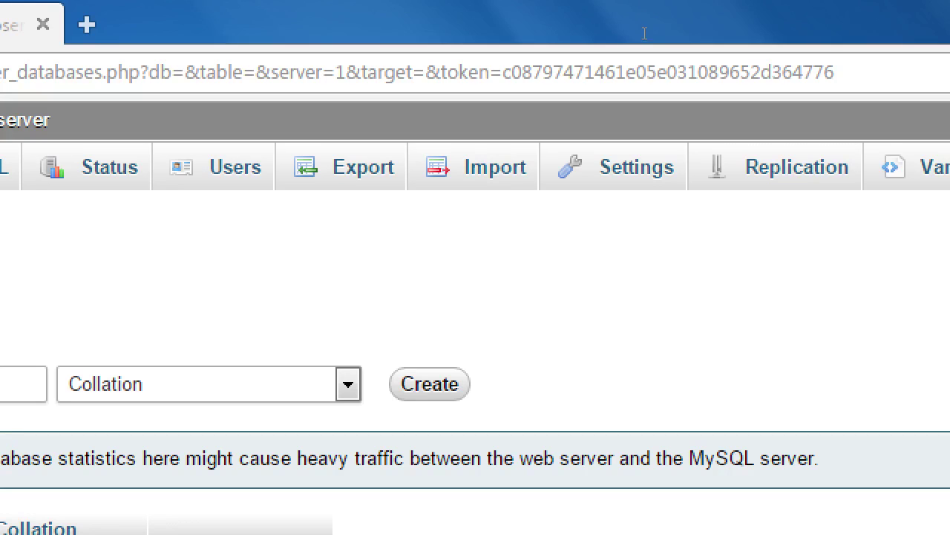
pyautogui.click(645, 33)
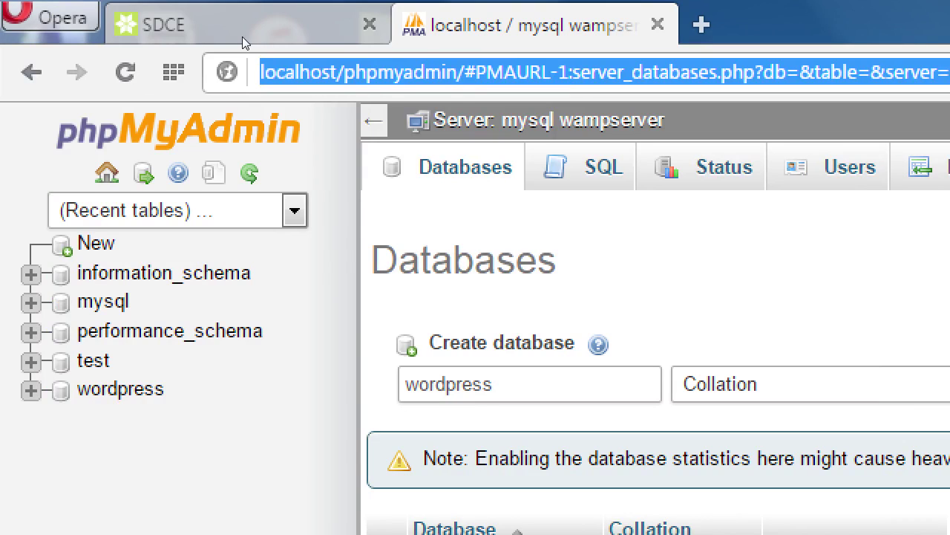
pyautogui.click(488, 72)
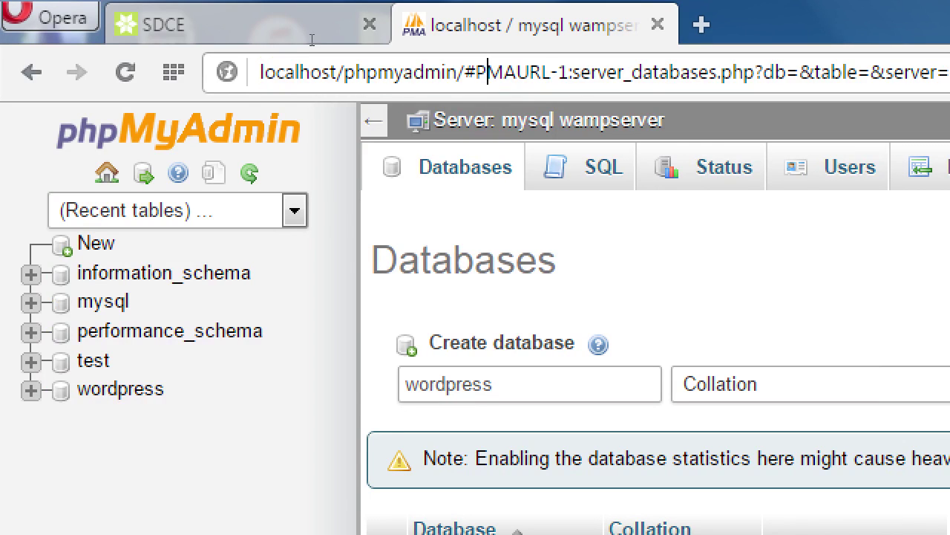
pyautogui.moveTo(573, 72); pyautogui.dragTo(698, 72)
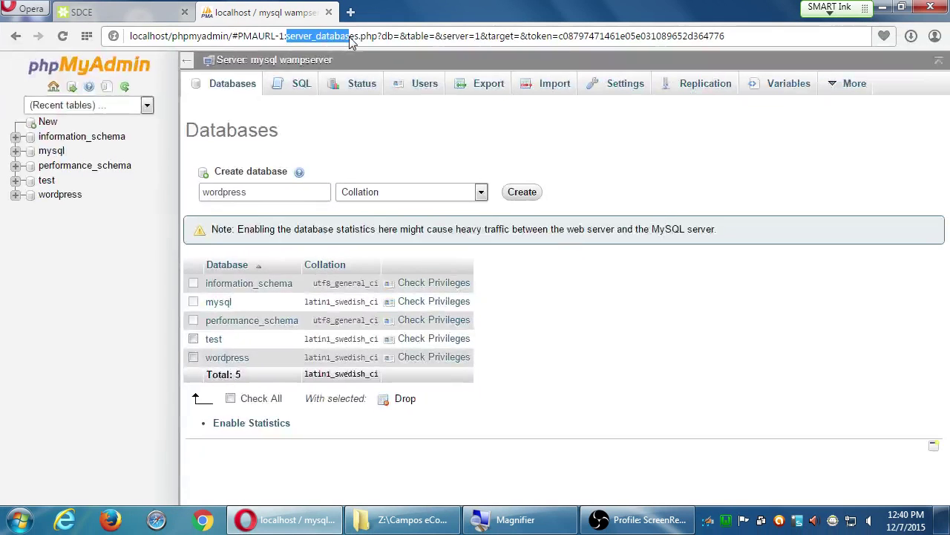
# Step: Close the SDCE browser tab and minimize the browser window
pyautogui.click(185, 12)
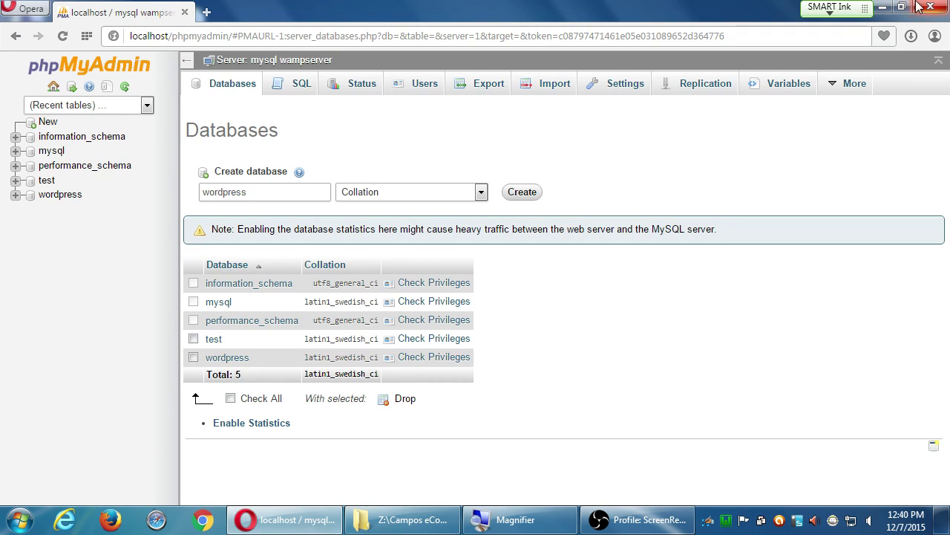
pyautogui.click(881, 6)
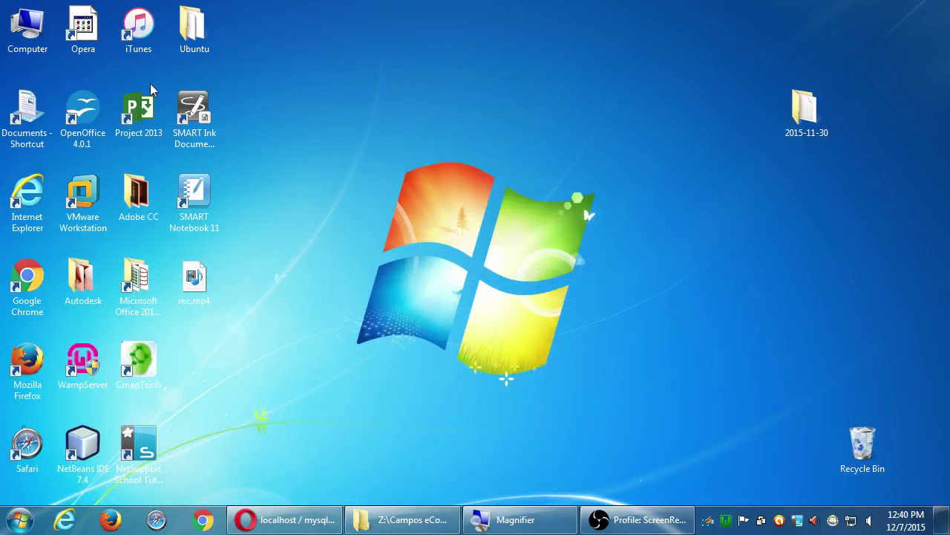
# Step: Open the Campos eComm II folder on the classroom data (Z:) network drive and select its 2015-11-30 folder
pyautogui.doubleClick(26, 35)
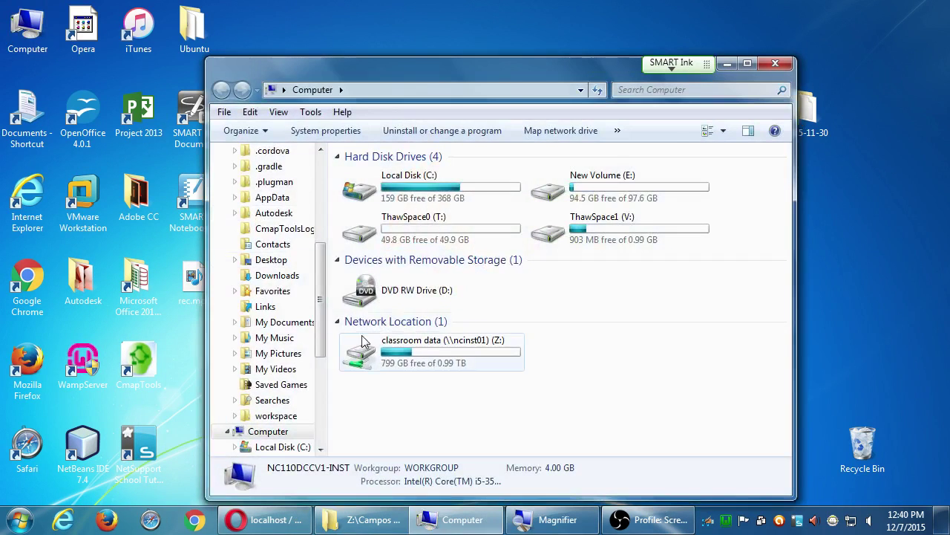
pyautogui.click(403, 353)
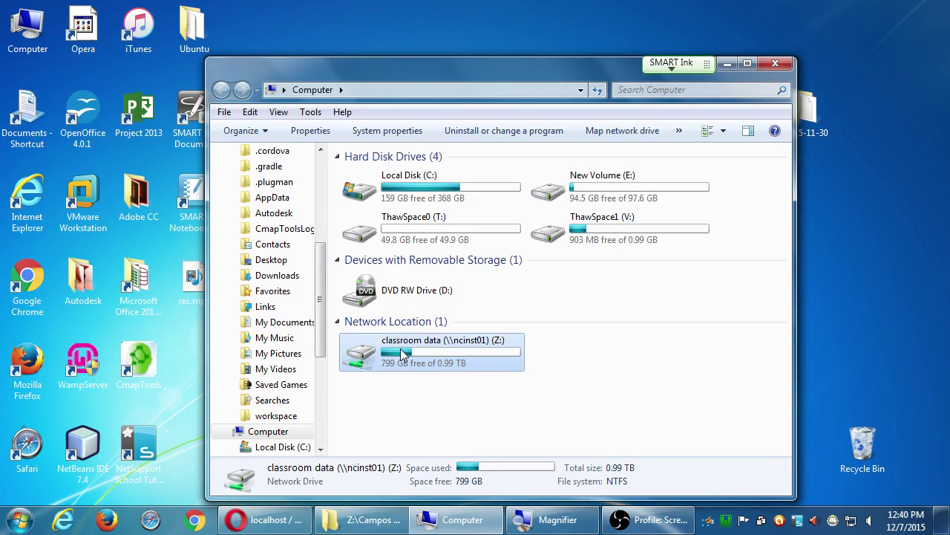
pyautogui.doubleClick(401, 353)
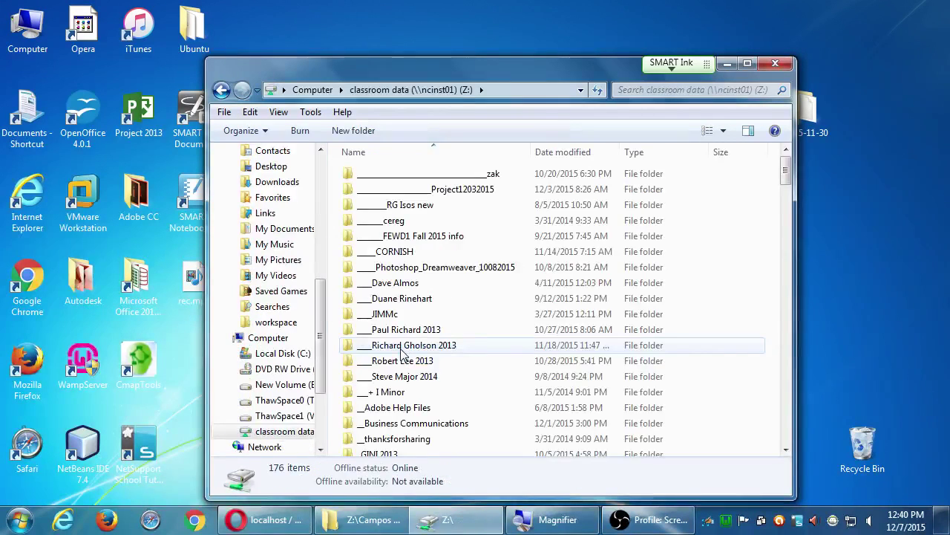
pyautogui.scroll(-9, 401, 353)
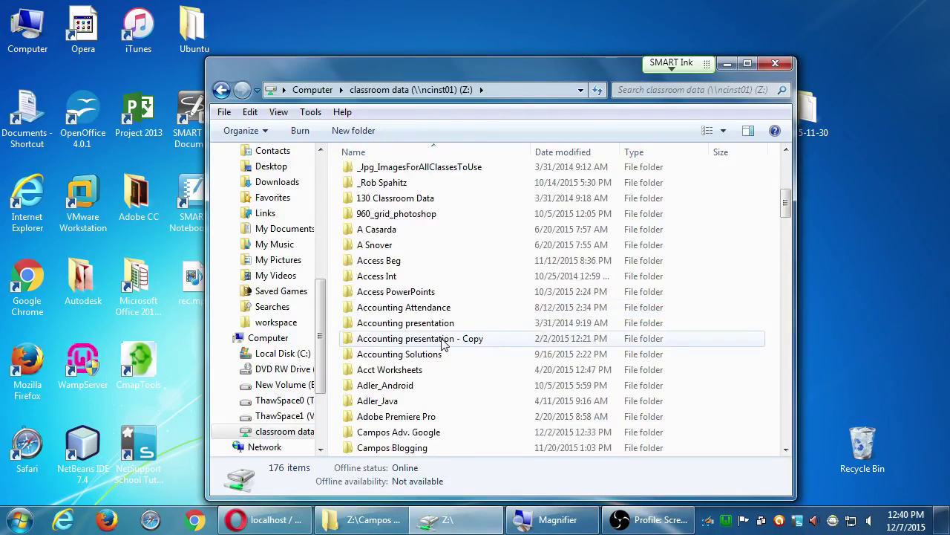
pyautogui.scroll(-1, 443, 344)
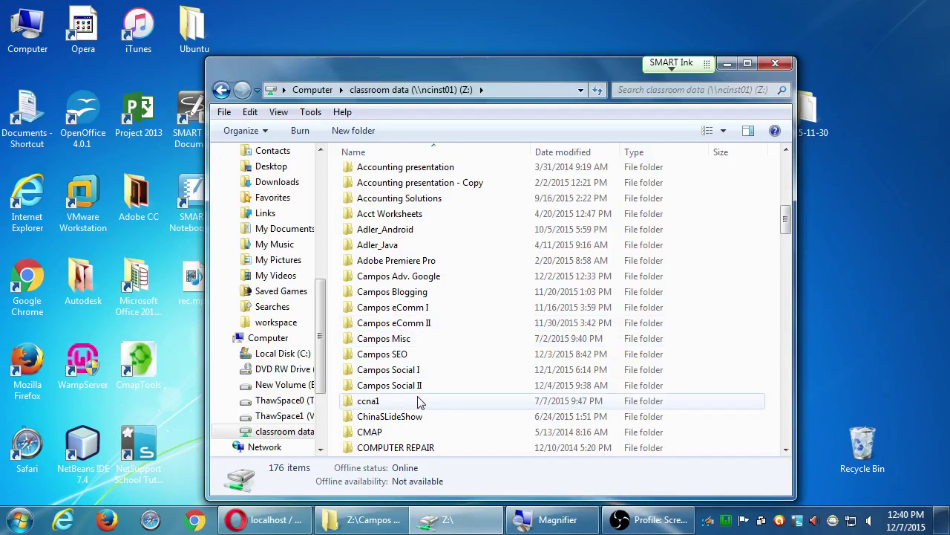
pyautogui.doubleClick(421, 323)
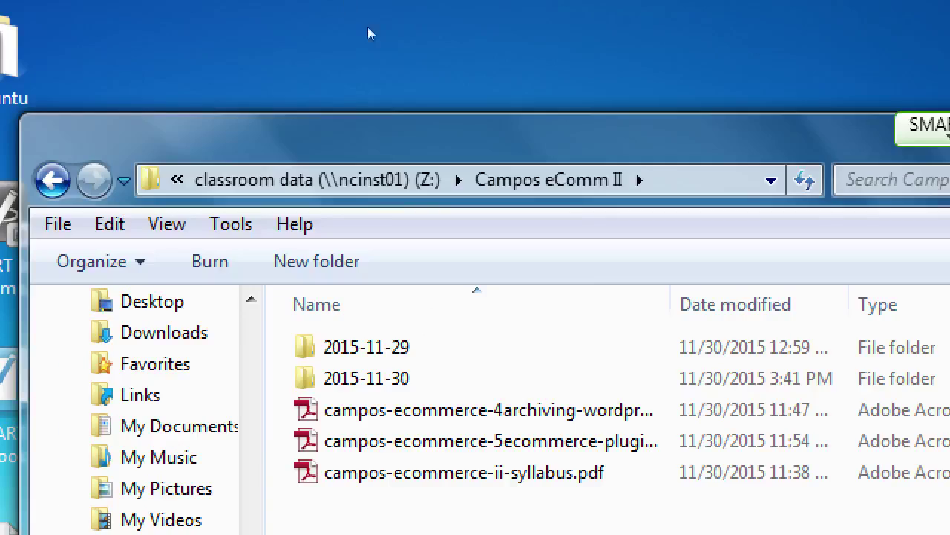
pyautogui.click(357, 378)
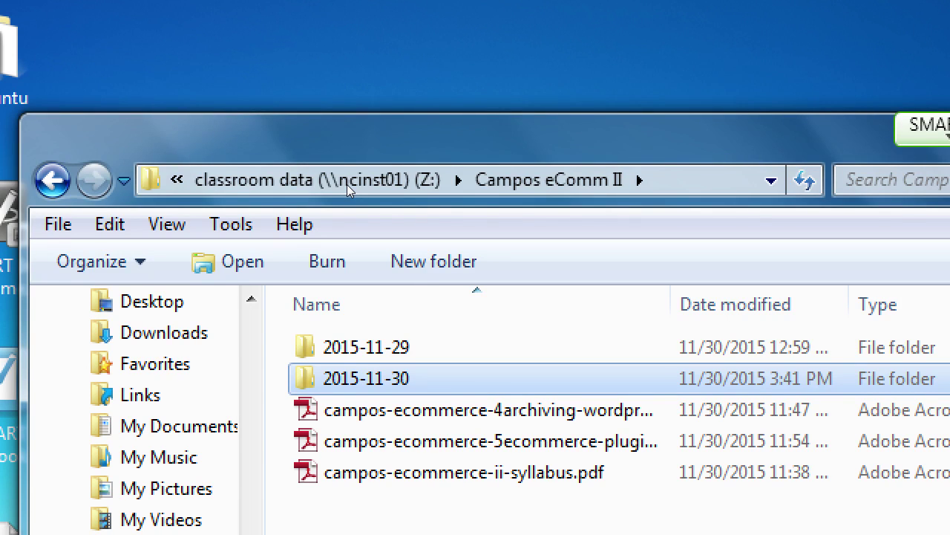
# Step: Move the Campos eComm II window aside and open C:\wamp\www in a second Explorer window beside it
pyautogui.press('super+minus')
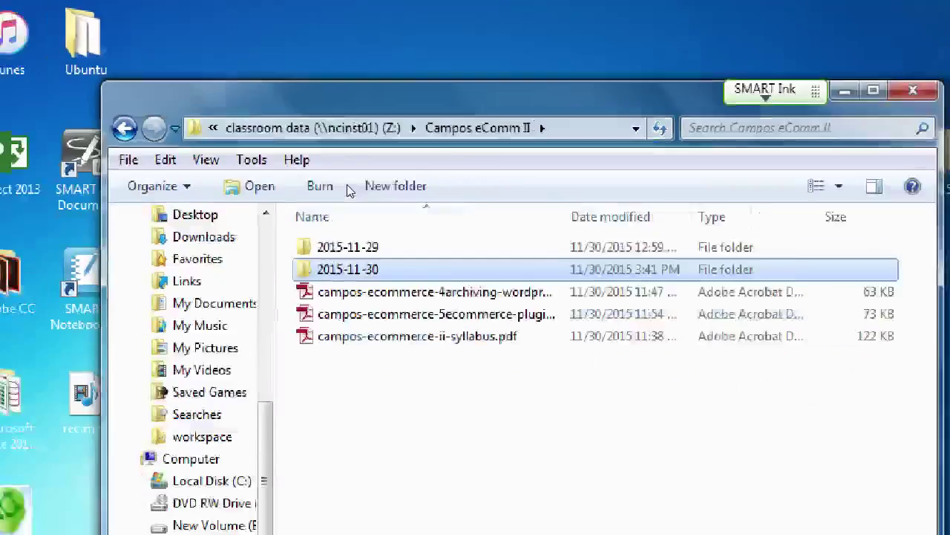
pyautogui.moveTo(322, 71); pyautogui.dragTo(124, 147)
pyautogui.doubleClick(26, 30)
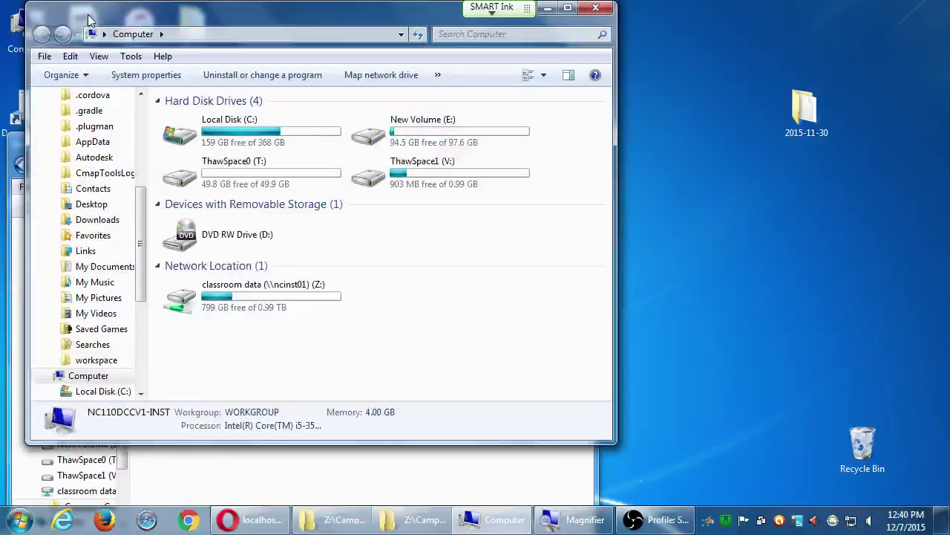
pyautogui.moveTo(223, 15); pyautogui.dragTo(603, 39)
pyautogui.click(569, 168)
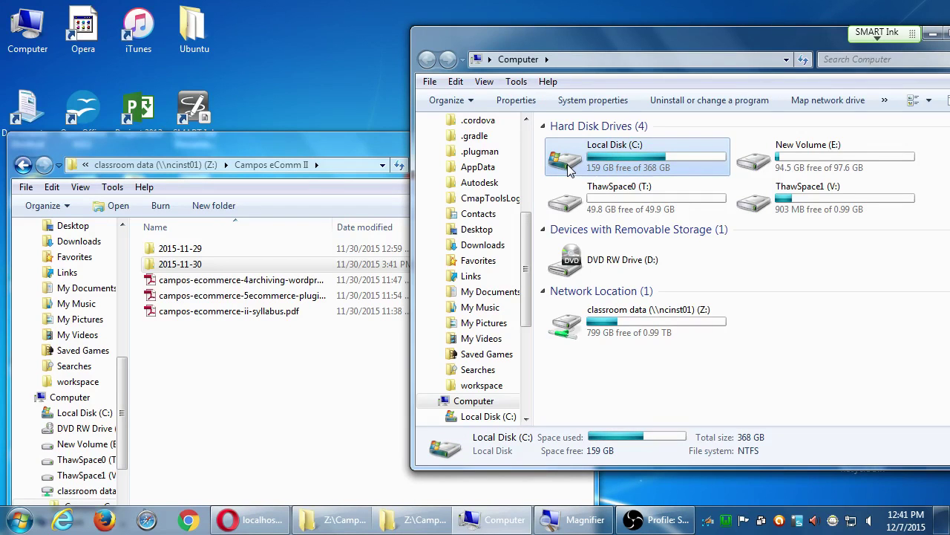
pyautogui.doubleClick(569, 168)
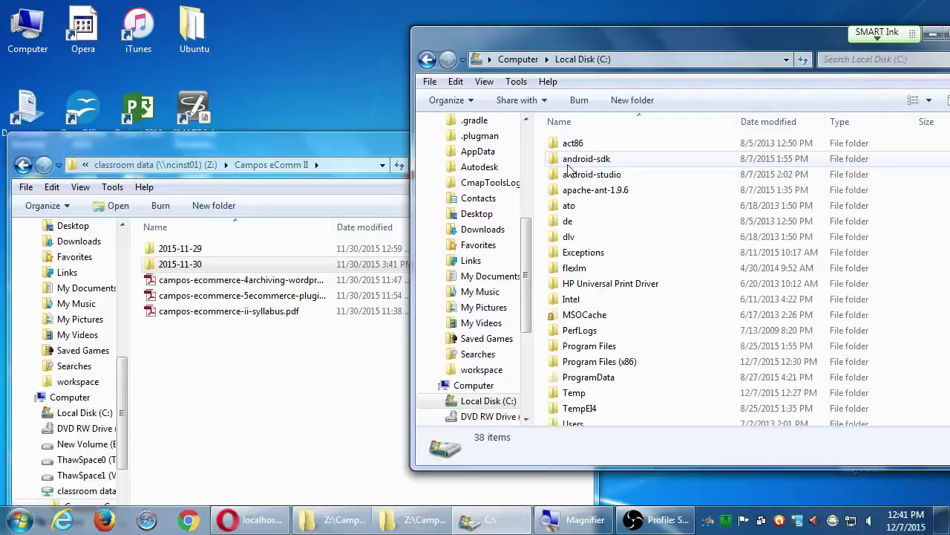
pyautogui.scroll(-2, 620, 401)
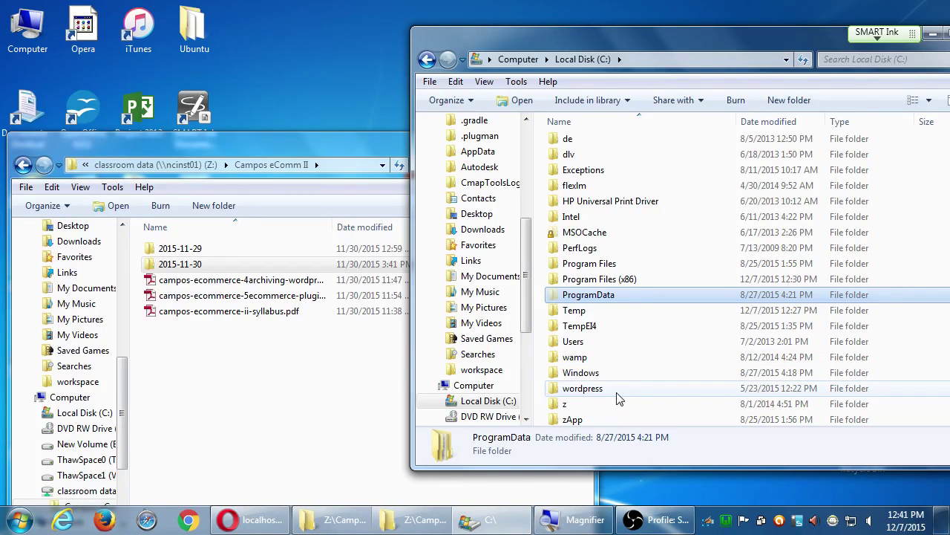
pyautogui.doubleClick(597, 361)
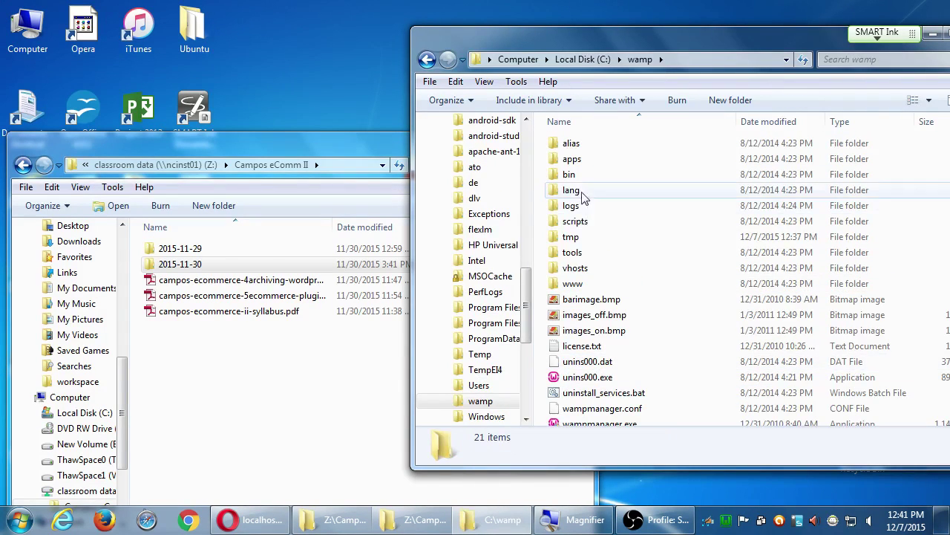
pyautogui.doubleClick(573, 288)
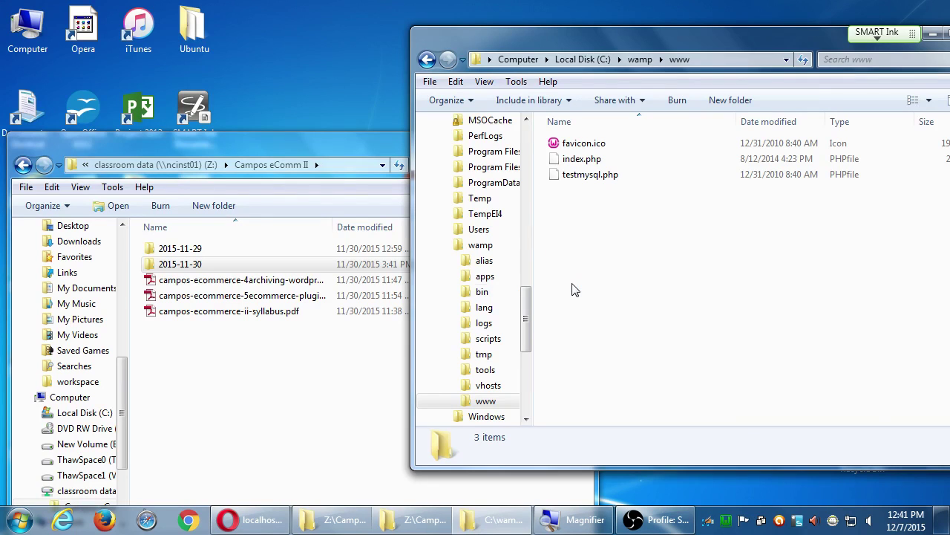
# Step: Copy the 2015-11-30 folder from Campos eComm II into the www folder
pyautogui.press('super+plus')
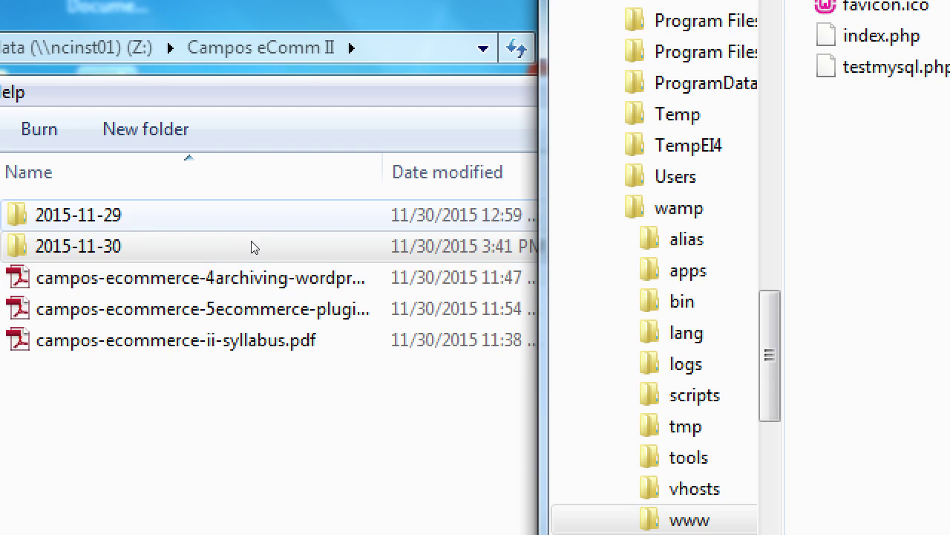
pyautogui.moveTo(252, 246); pyautogui.dragTo(657, 271)
pyautogui.moveTo(597, 272); pyautogui.dragTo(854, 186)
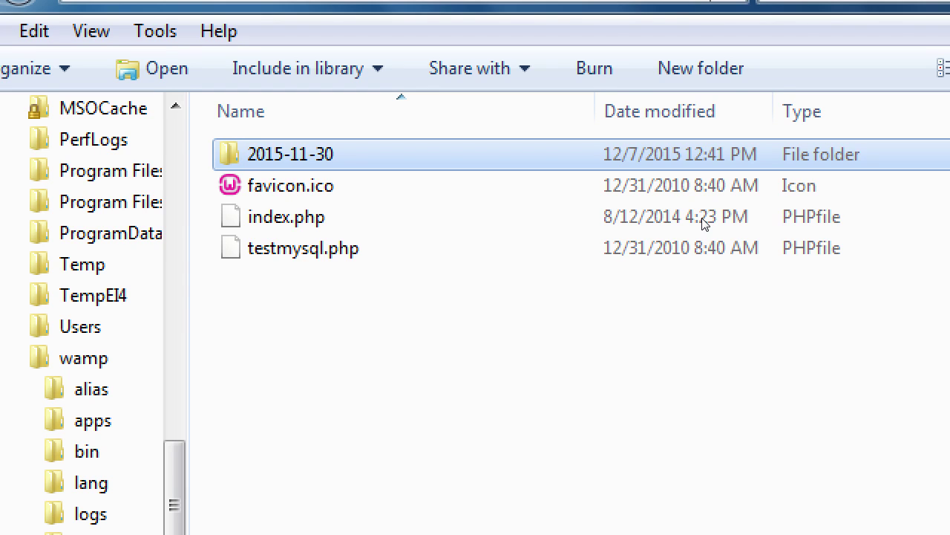
# Step: Rename the copied 2015-11-30 folder in www to 2015-12-06
pyautogui.press('F2')
pyautogui.press('End')
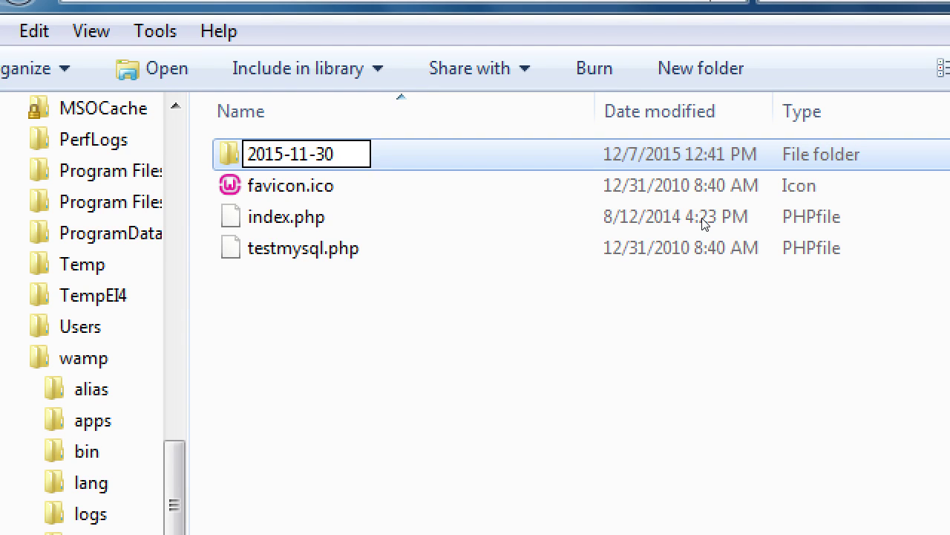
pyautogui.press('BackSpace')
pyautogui.press('BackSpace')
pyautogui.press('BackSpace')
pyautogui.press('BackSpace')
pyautogui.write('2-06')
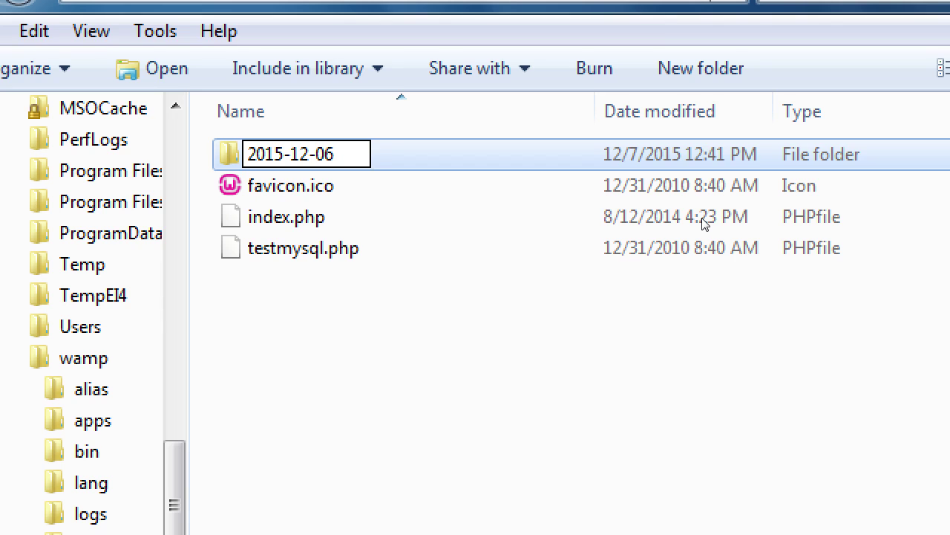
pyautogui.press('Return')
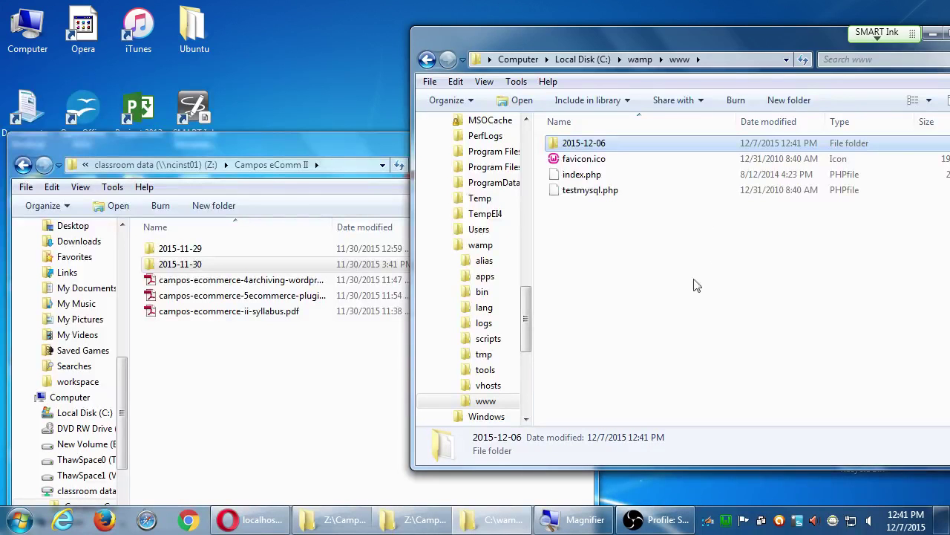
# Step: Close the Campos eComm II window, open the 2015-12-06 folder in www and widen its columns to fit the file names
pyautogui.click(382, 323)
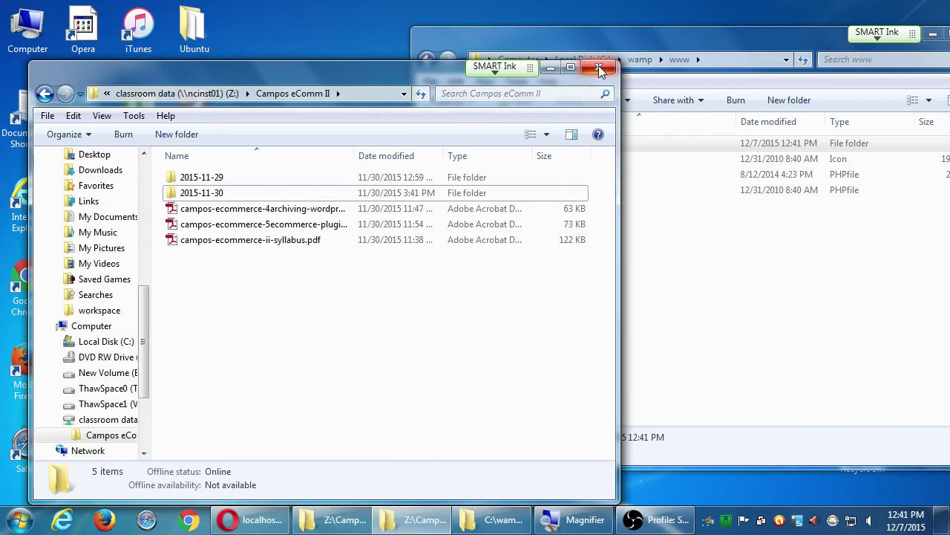
pyautogui.click(600, 67)
pyautogui.moveTo(717, 43); pyautogui.dragTo(651, 48)
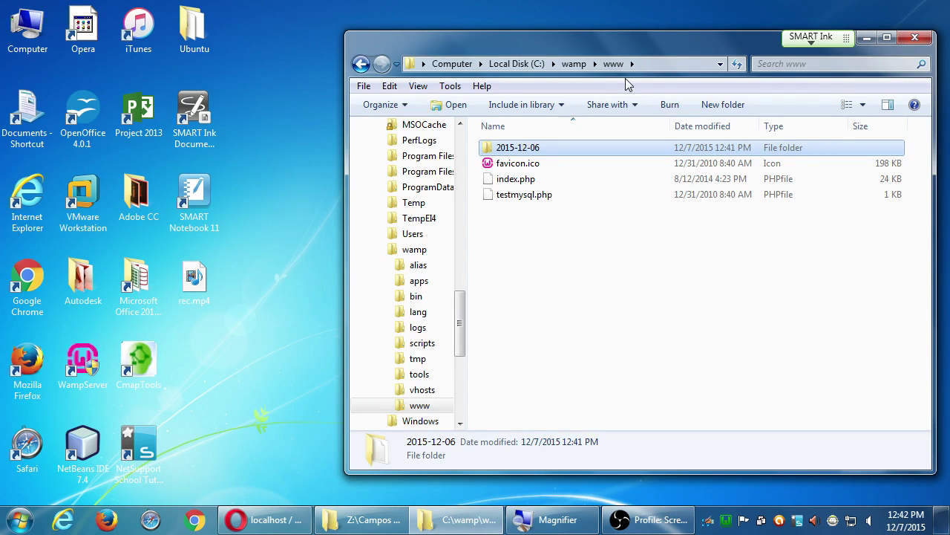
pyautogui.press('Return')
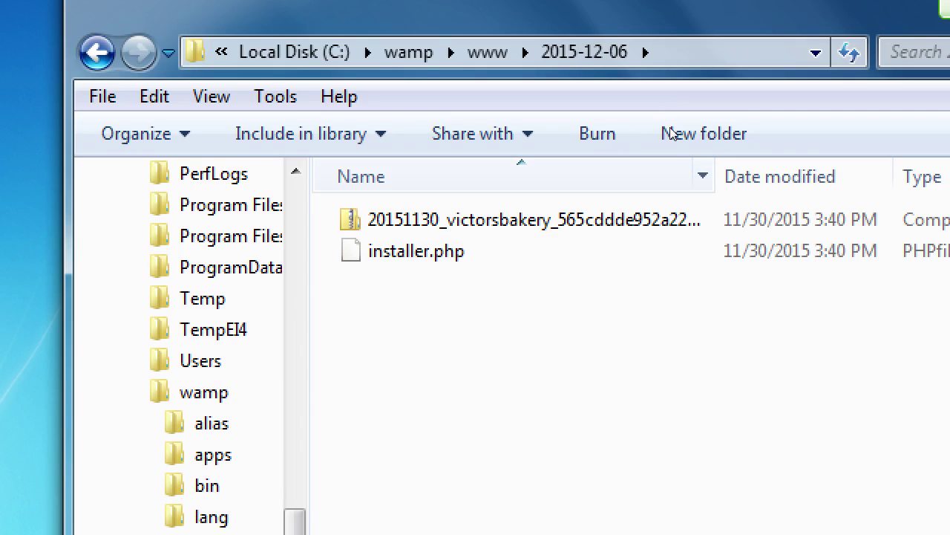
pyautogui.press('ctrl+KP_Add')
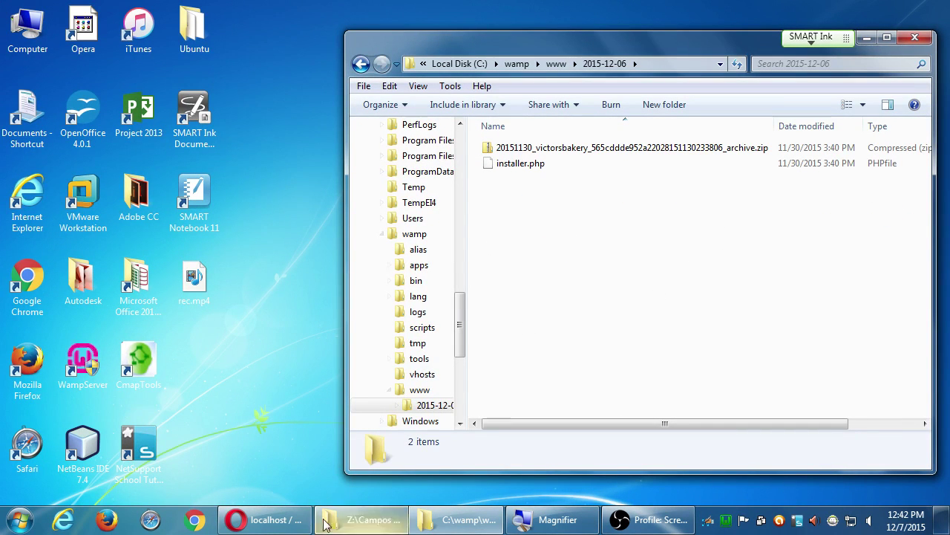
pyautogui.click(261, 519)
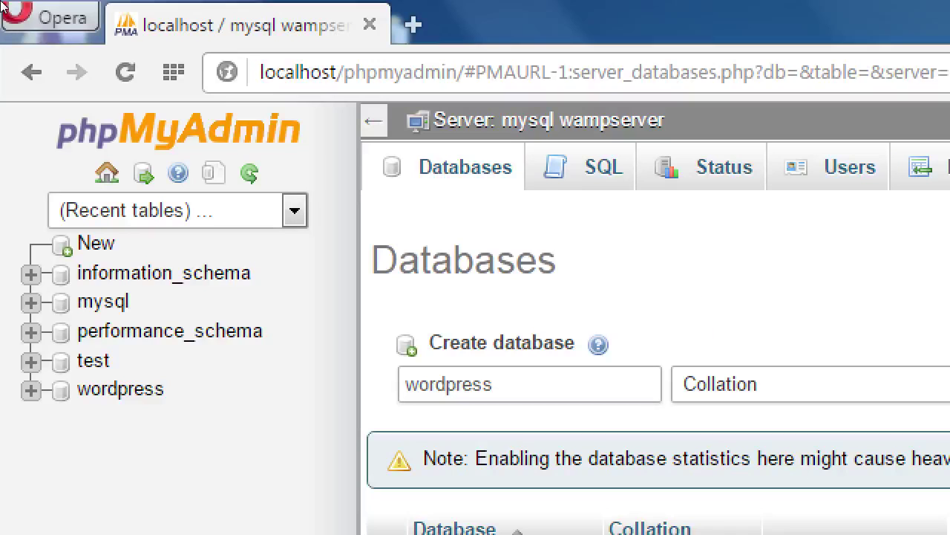
pyautogui.hotkey('ctrl', 'l')
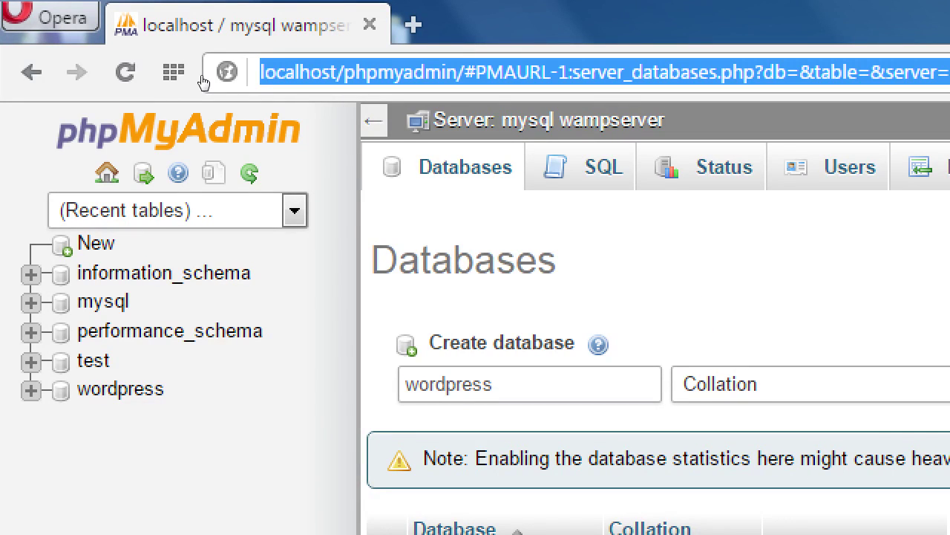
pyautogui.write('http://')
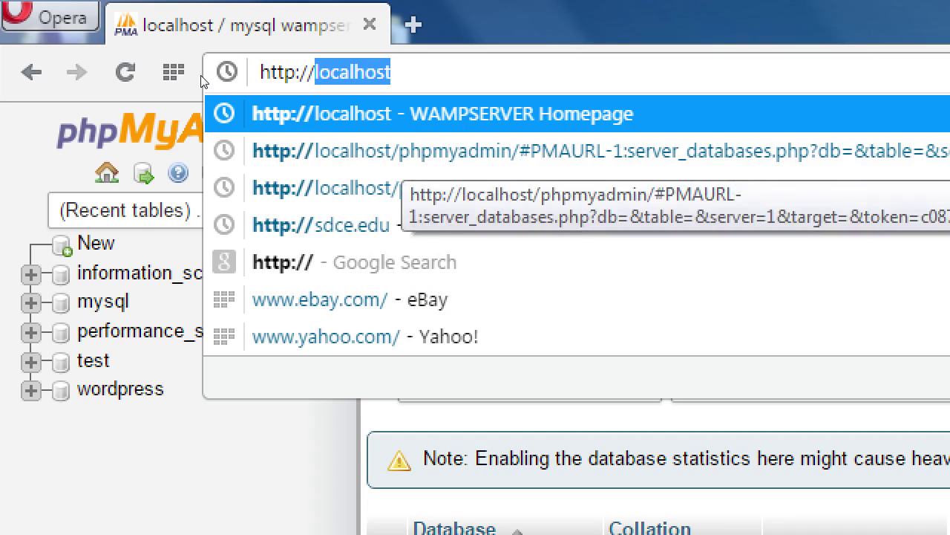
pyautogui.write('localhost/')
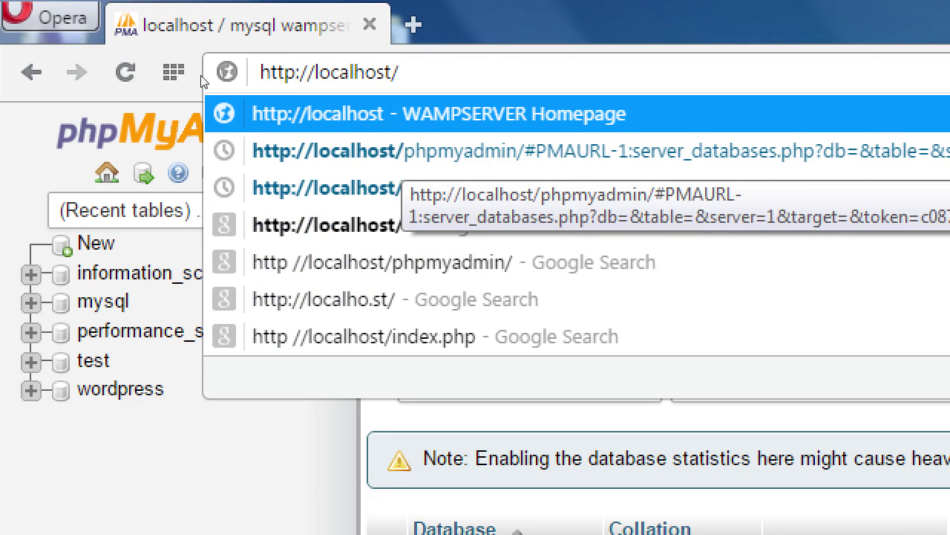
pyautogui.write('2015-')
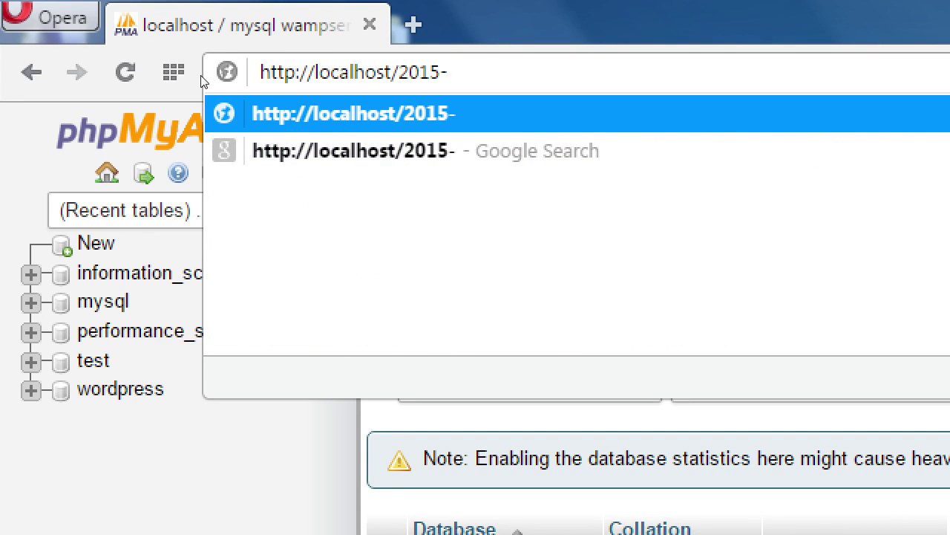
pyautogui.write('12-06')
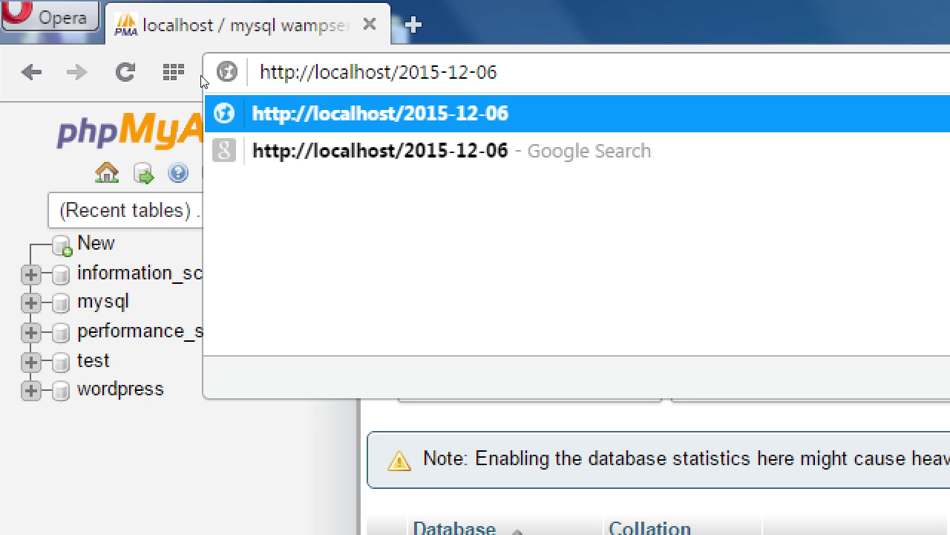
pyautogui.press('Return')
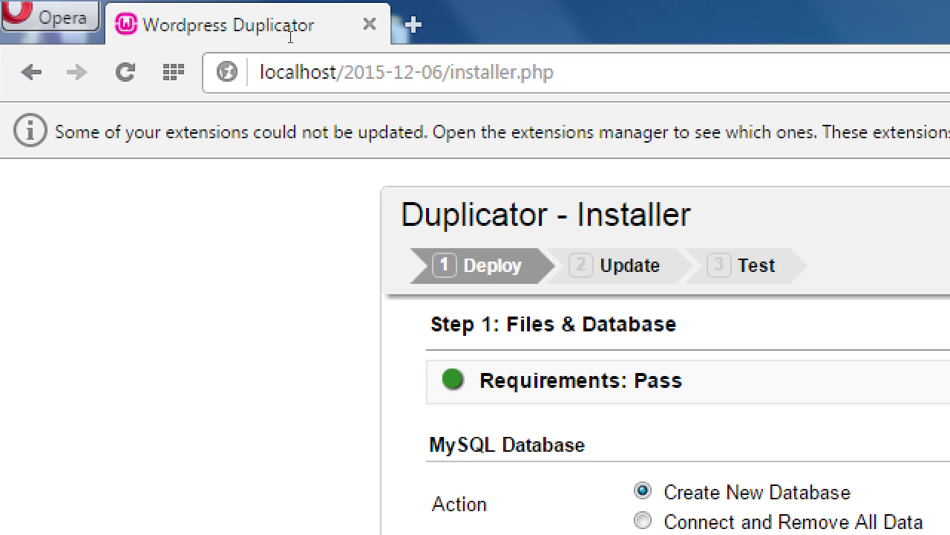
# Step: Revisit the 2015-12-06 directory index, return to the installer page and dismiss the browser's extensions notice
pyautogui.hotkey('alt', 'Left')
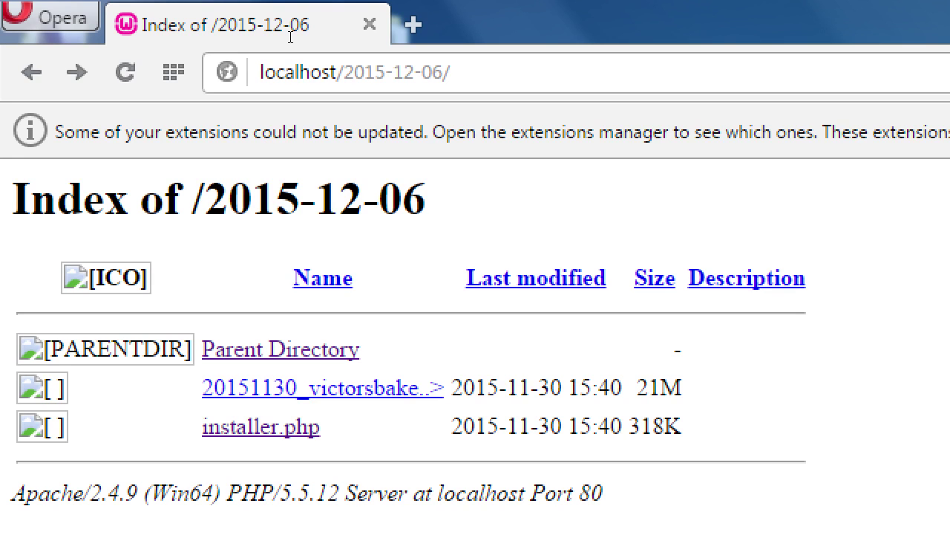
pyautogui.hotkey('alt', 'Right')
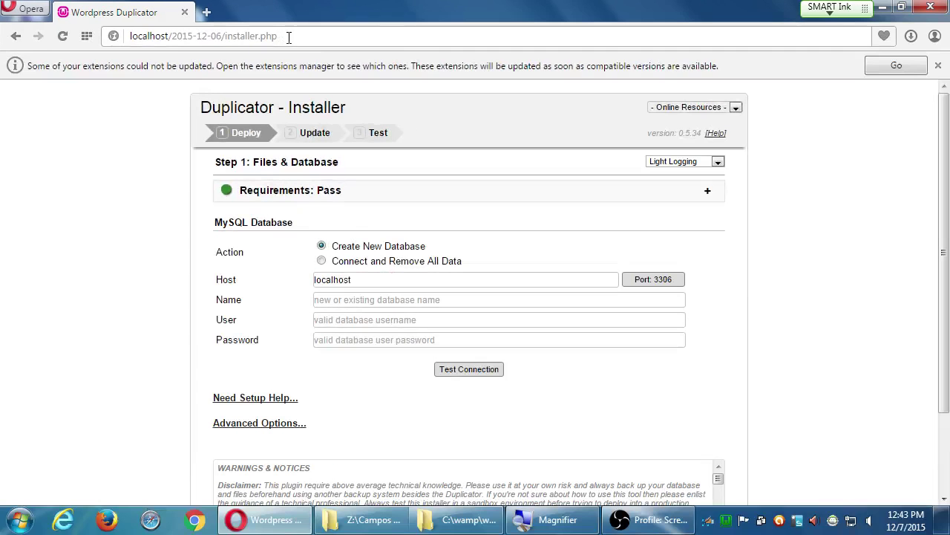
pyautogui.click(939, 67)
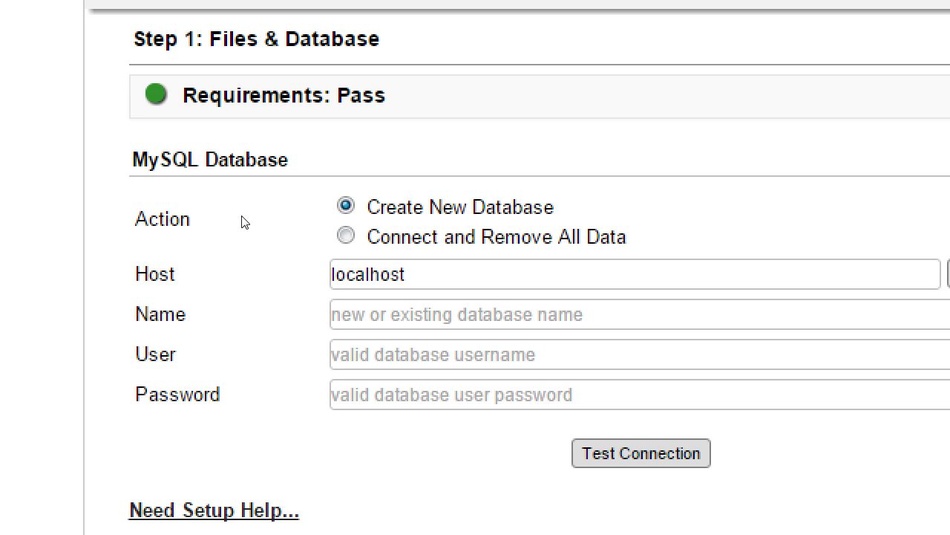
# Step: Choose Create New Database as the MySQL database action in the Duplicator installer
pyautogui.click(346, 238)
pyautogui.click(343, 208)
pyautogui.press('Tab')
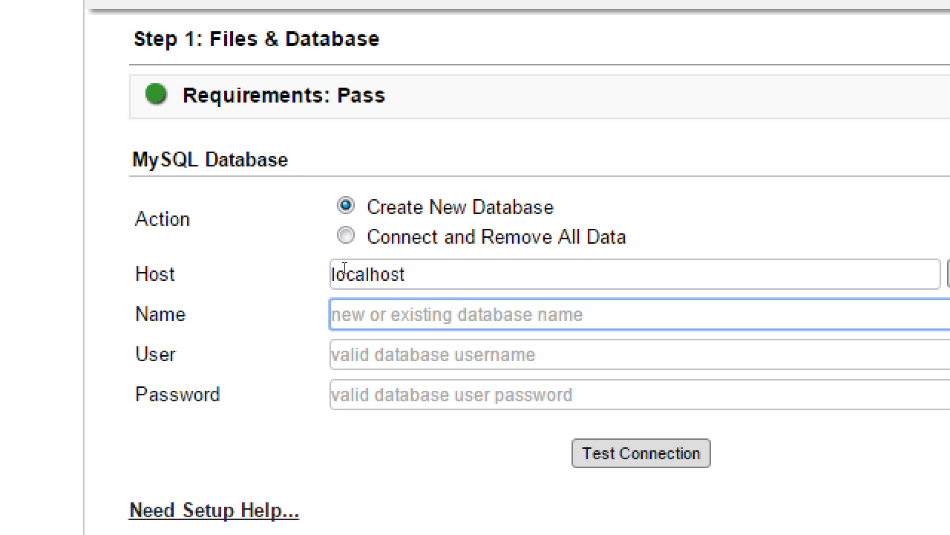
pyautogui.write('r')
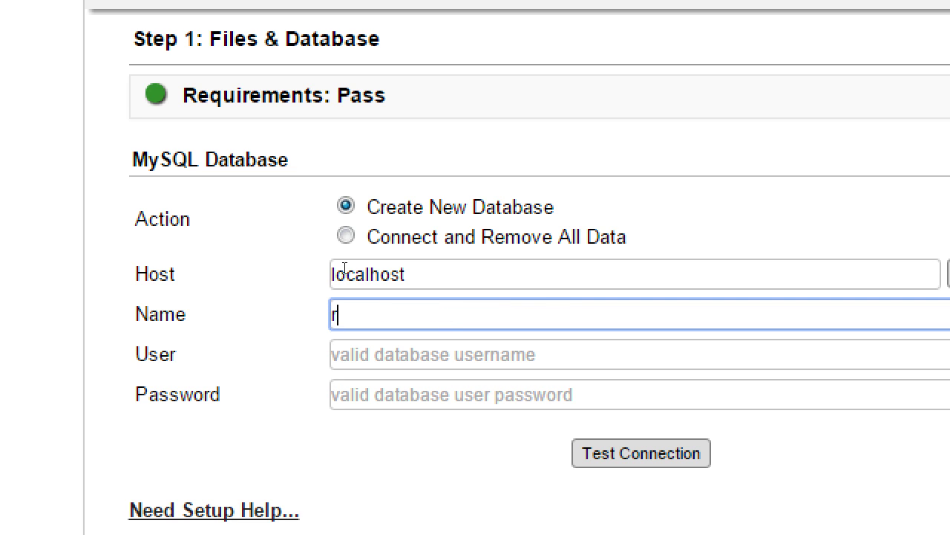
pyautogui.write('oot')
pyautogui.press('BackSpace')
pyautogui.press('BackSpace')
pyautogui.press('BackSpace')
pyautogui.press('BackSpace')
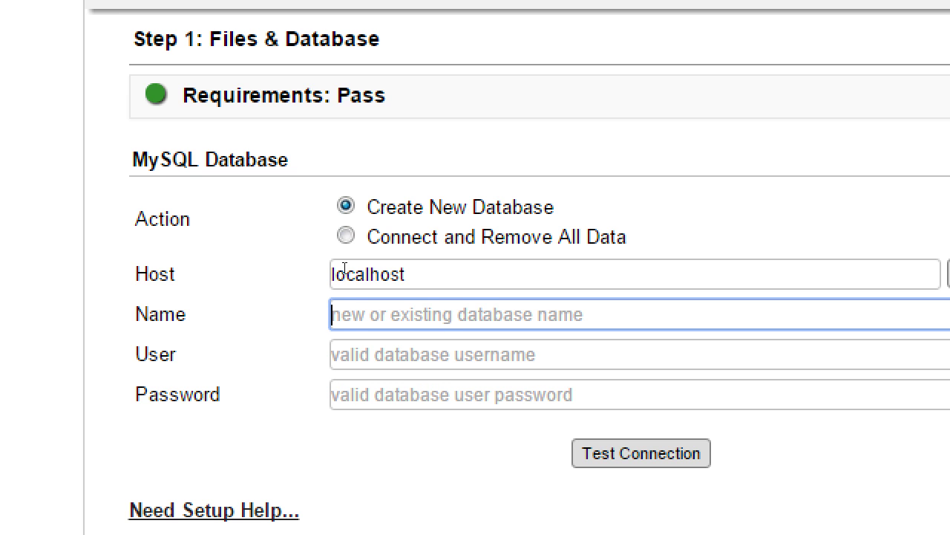
# Step: Set the database name to wordpress and the user to root, leave the password blank, and test the connection
pyautogui.write('wordpress')
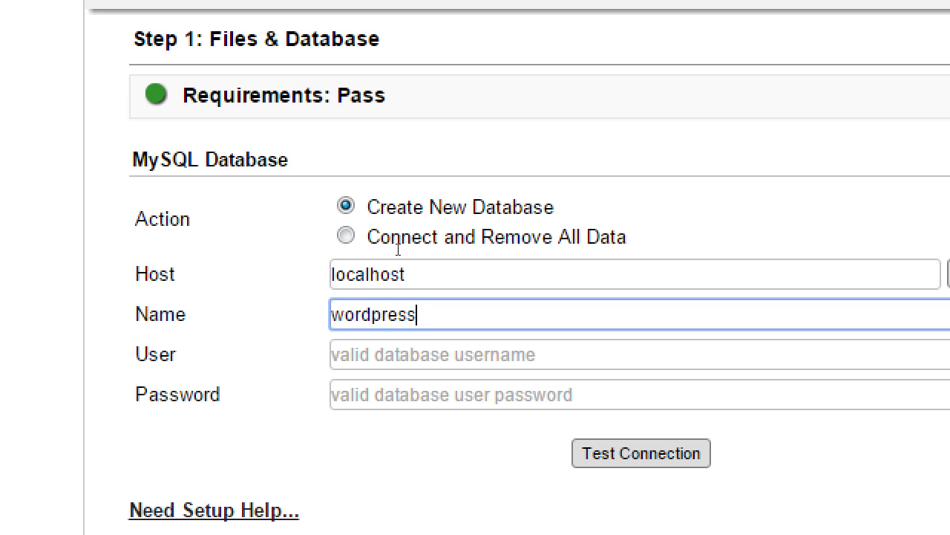
pyautogui.press('Tab')
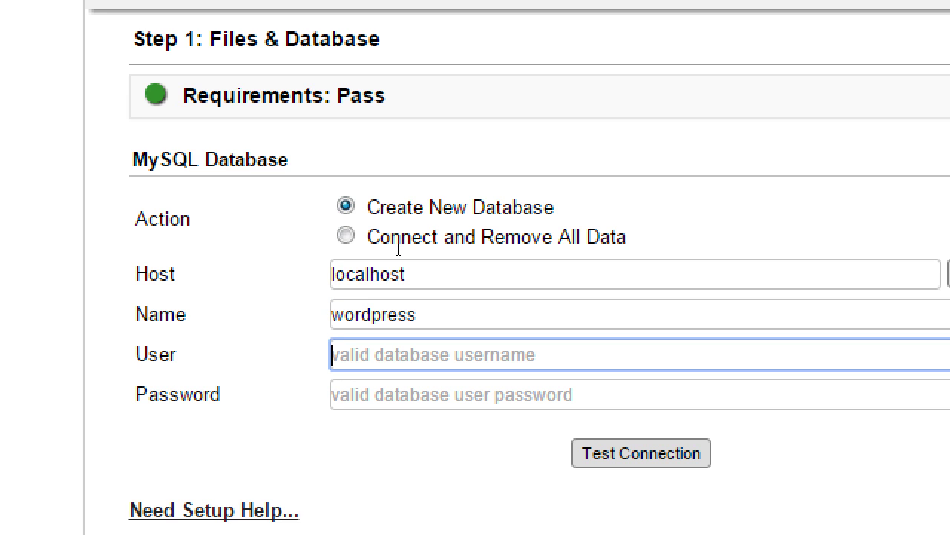
pyautogui.write('root')
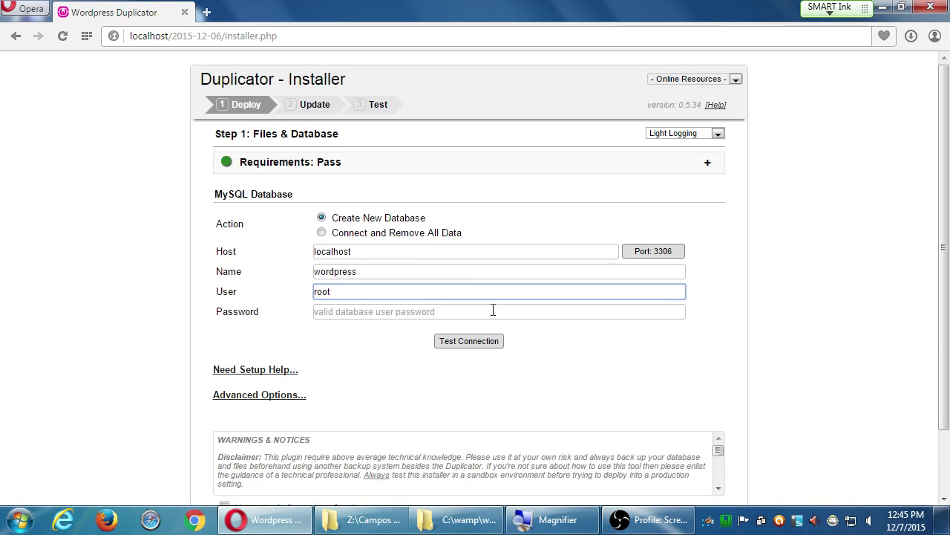
pyautogui.click(482, 342)
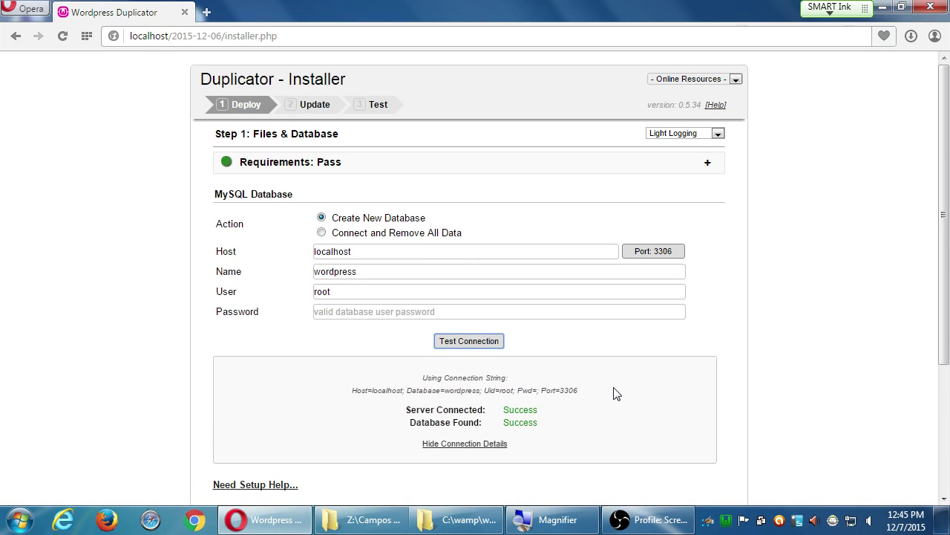
# Step: Accept the installer's warnings and notices, then run the deployment and confirm the localhost server and wordpress database settings
pyautogui.scroll(-1, 181, 305)
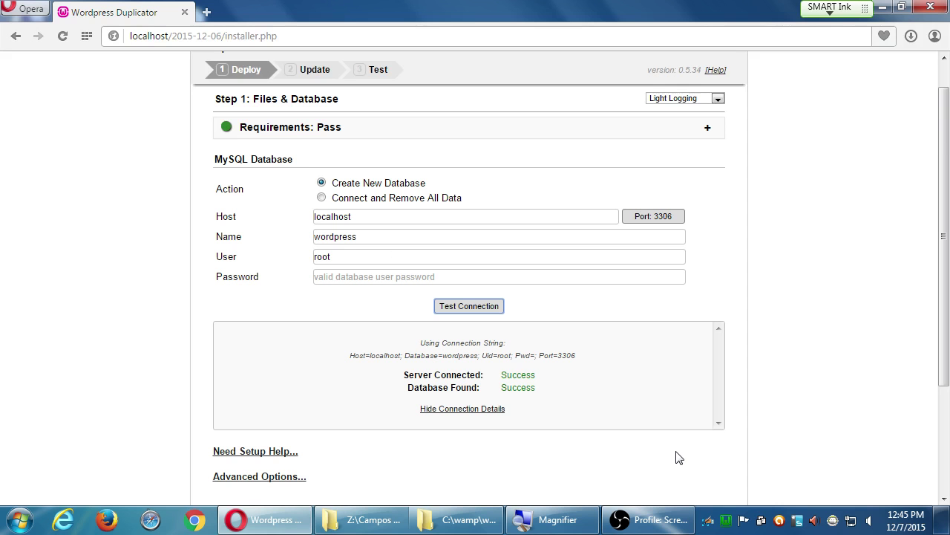
pyautogui.scroll(-1, 787, 403)
pyautogui.scroll(-1, 802, 399)
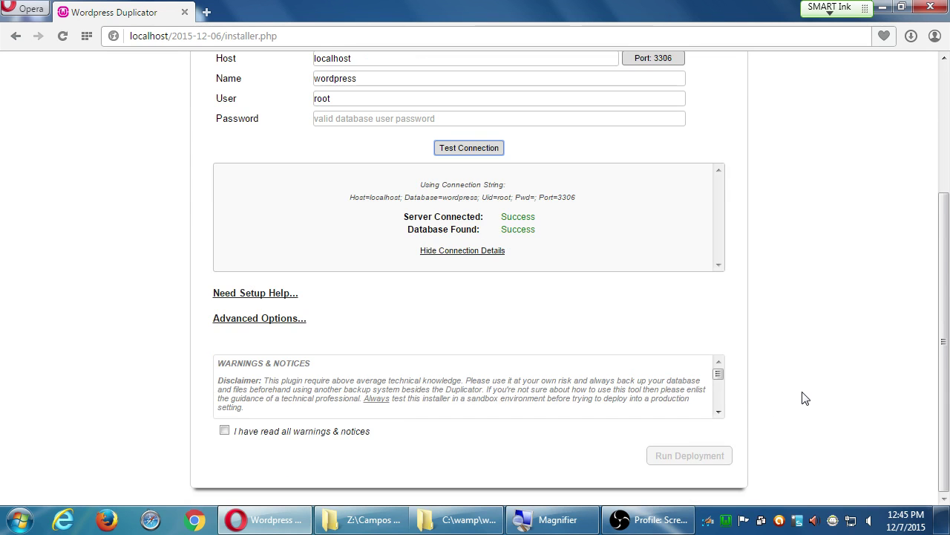
pyautogui.click(225, 432)
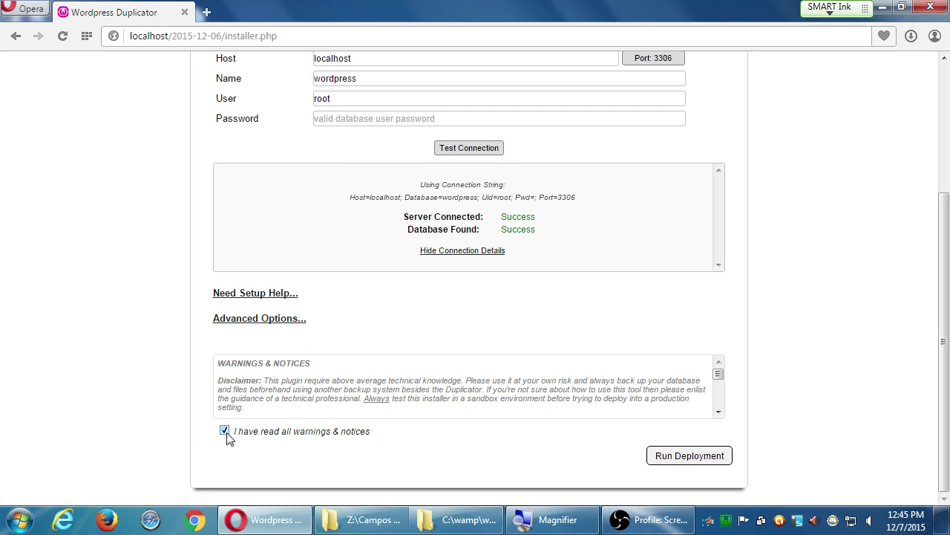
pyautogui.click(673, 457)
pyautogui.click(672, 457)
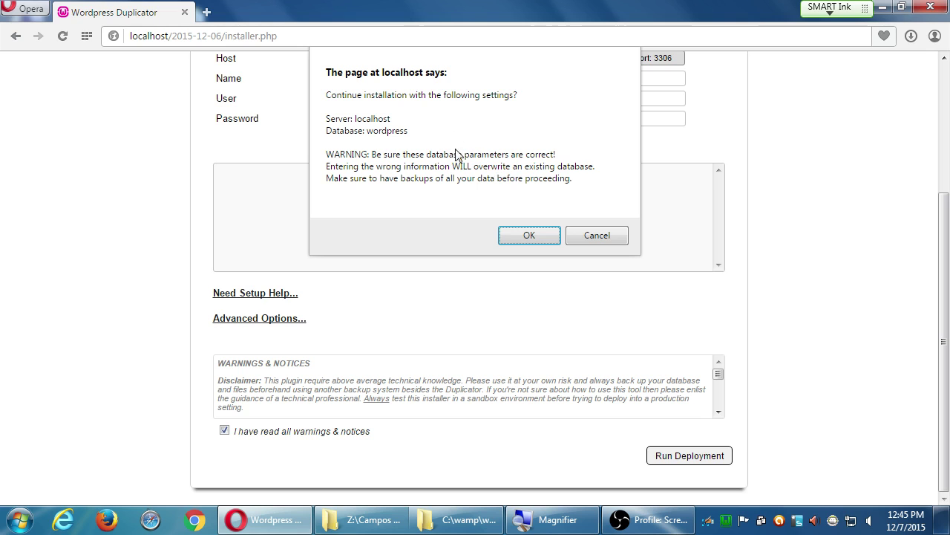
pyautogui.click(526, 235)
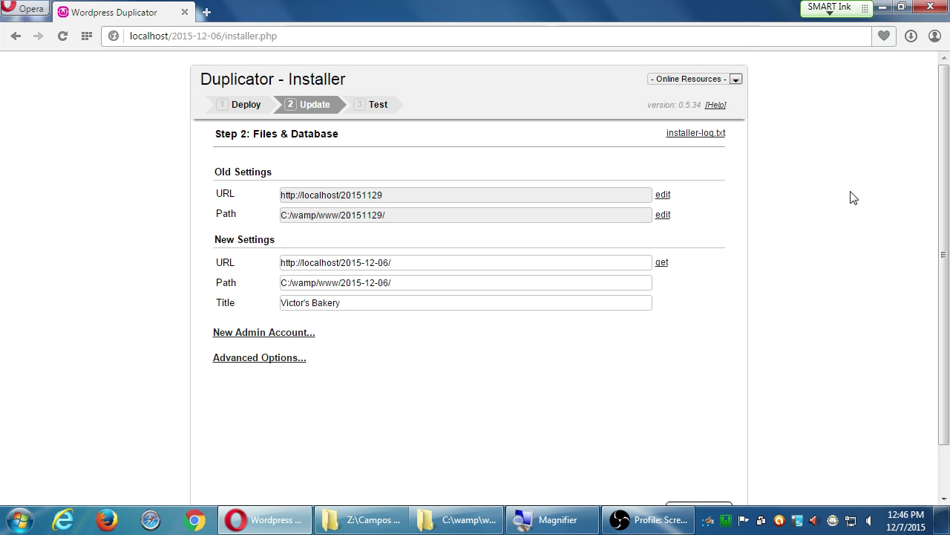
# Step: Run the installer's Step 2 update with the prefilled new URL, path and site title
pyautogui.scroll(-1, 668, 178)
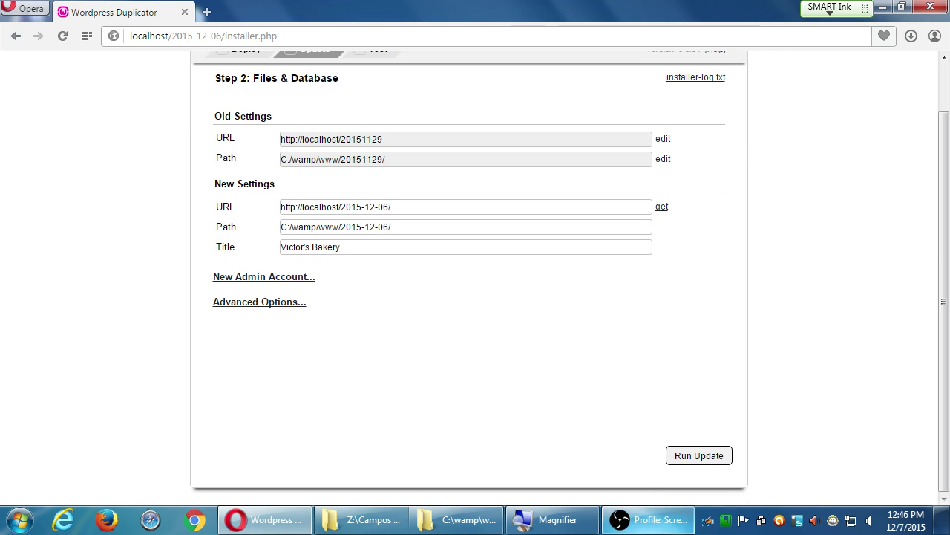
pyautogui.click(684, 457)
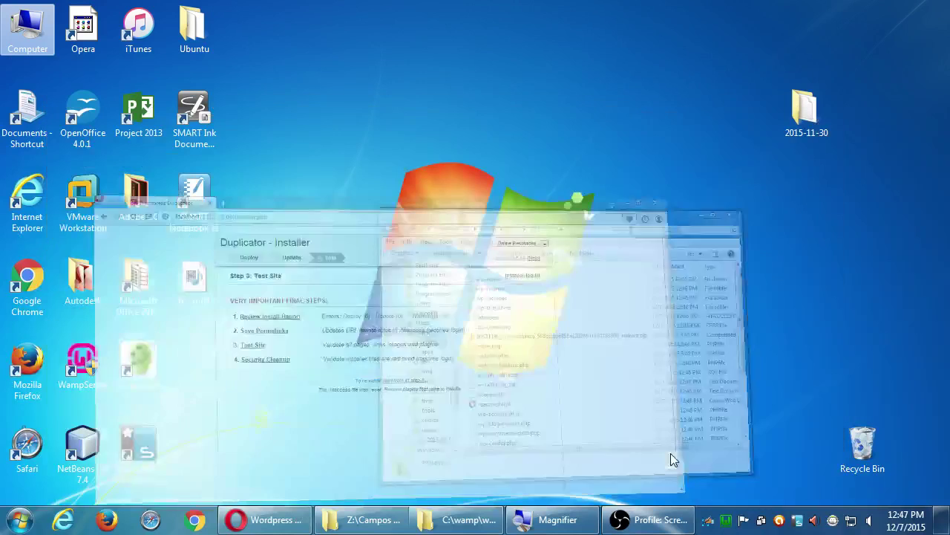
# Step: Show the desktop and open the Campos eComm II folder on the classroom data (Z:) drive
pyautogui.press('super+d')
pyautogui.doubleClick(27, 30)
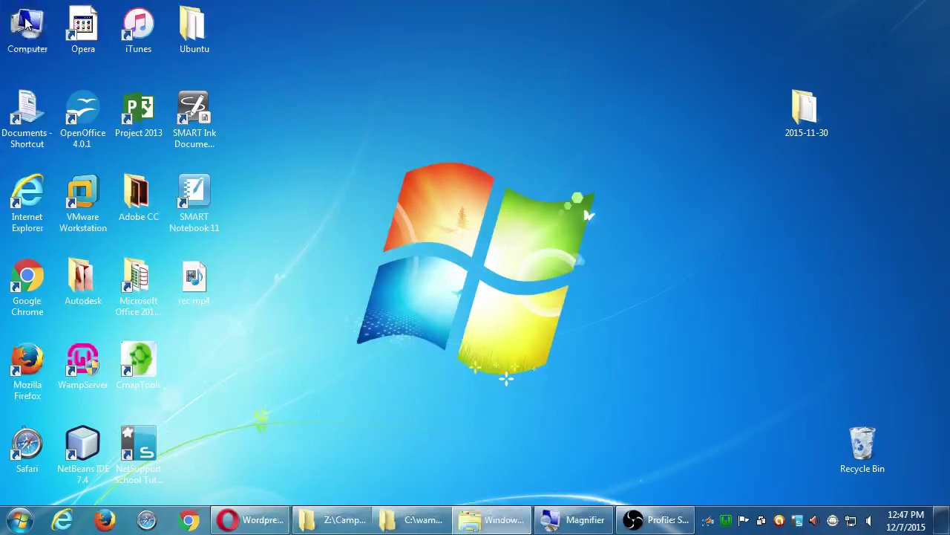
pyautogui.doubleClick(241, 299)
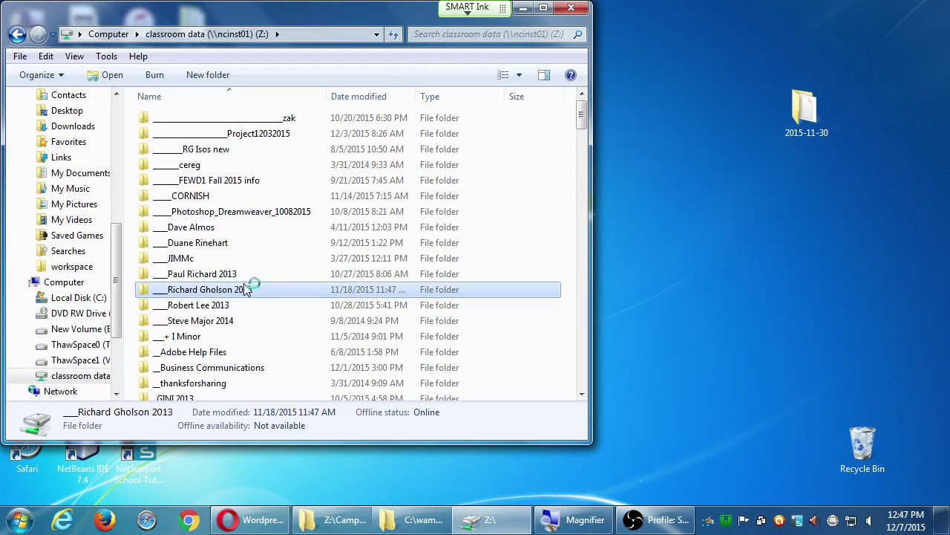
pyautogui.press('c')
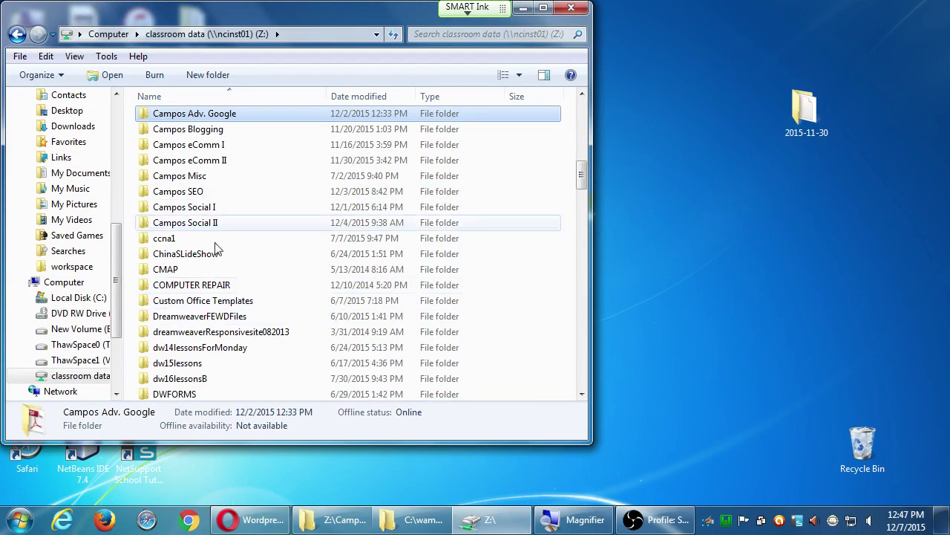
pyautogui.doubleClick(225, 161)
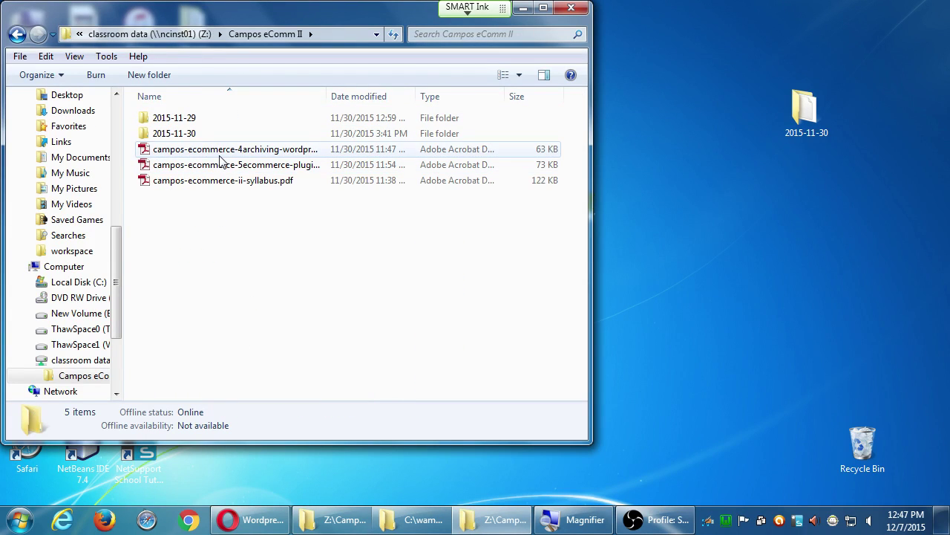
# Step: Copy campos-ecommerce-4archiving-wordpress-v2.pdf from the class folder to the desktop, open it, and return to the Duplicator installer page
pyautogui.moveTo(220, 157)
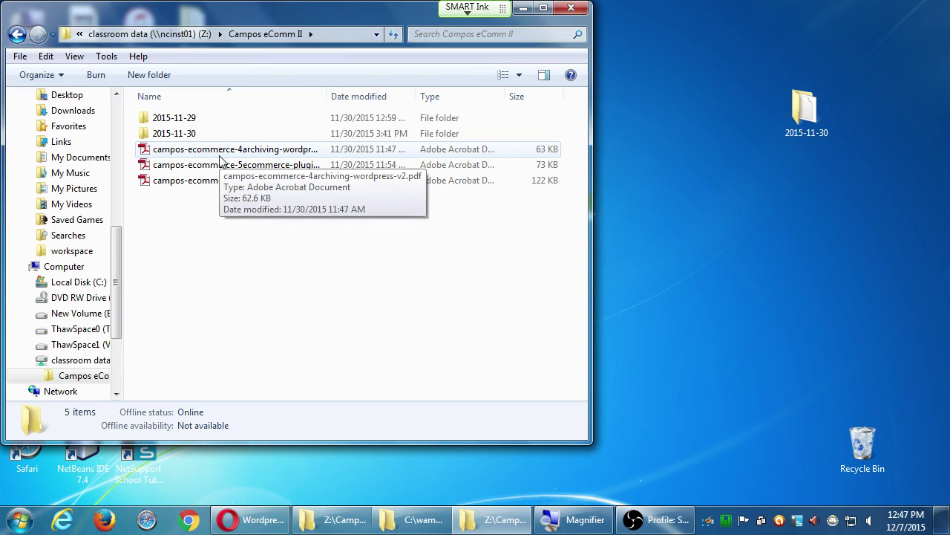
pyautogui.moveTo(282, 151); pyautogui.dragTo(666, 220)
pyautogui.click(570, 8)
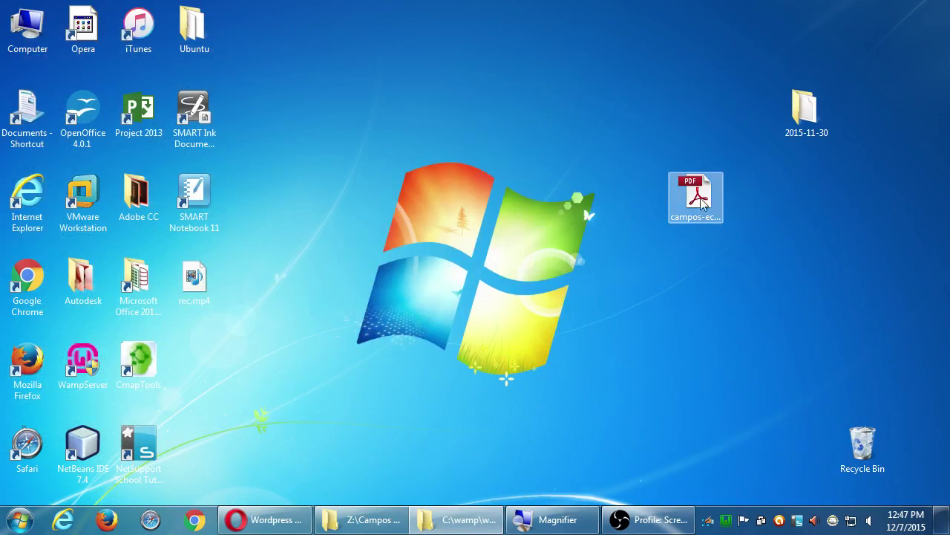
pyautogui.click(274, 519)
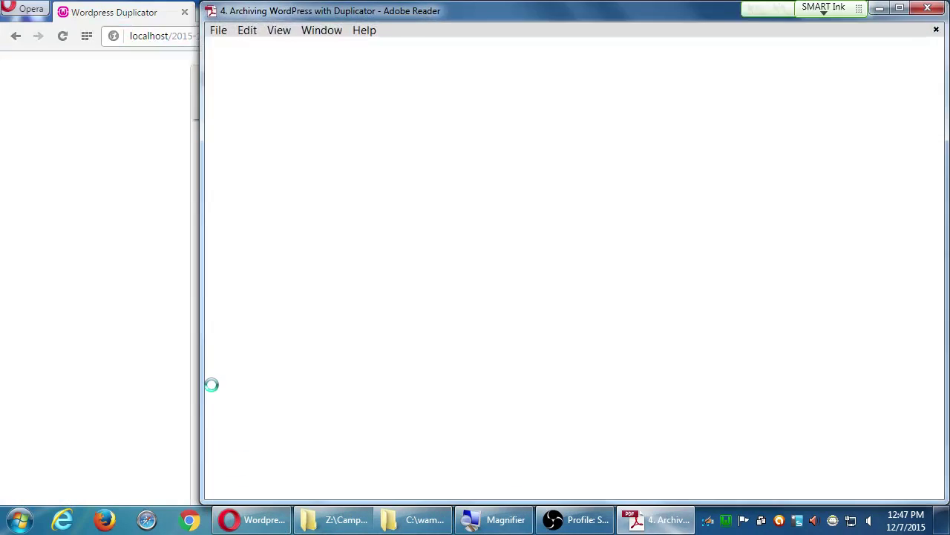
pyautogui.click(100, 214)
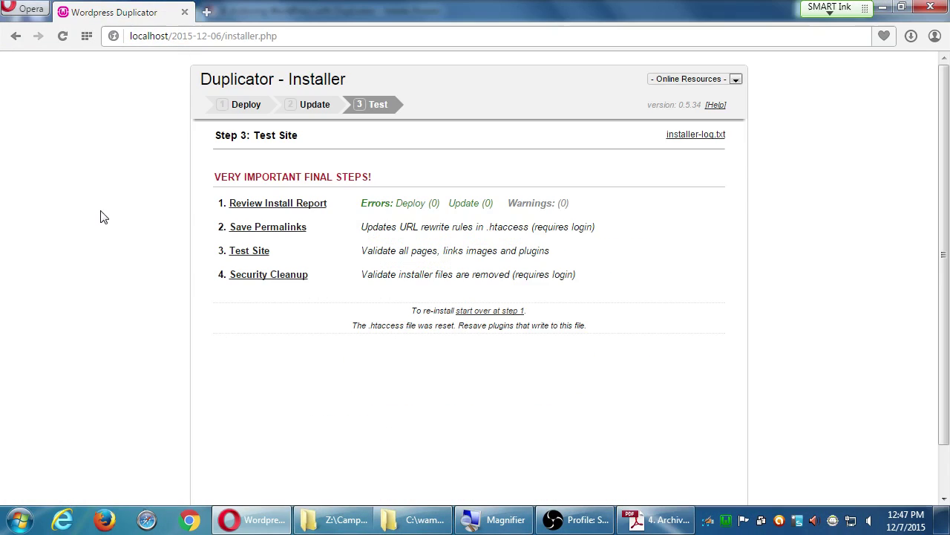
# Step: Follow the installer's Save Permalinks task and log in to WordPress as admin with the account password
pyautogui.click(269, 227)
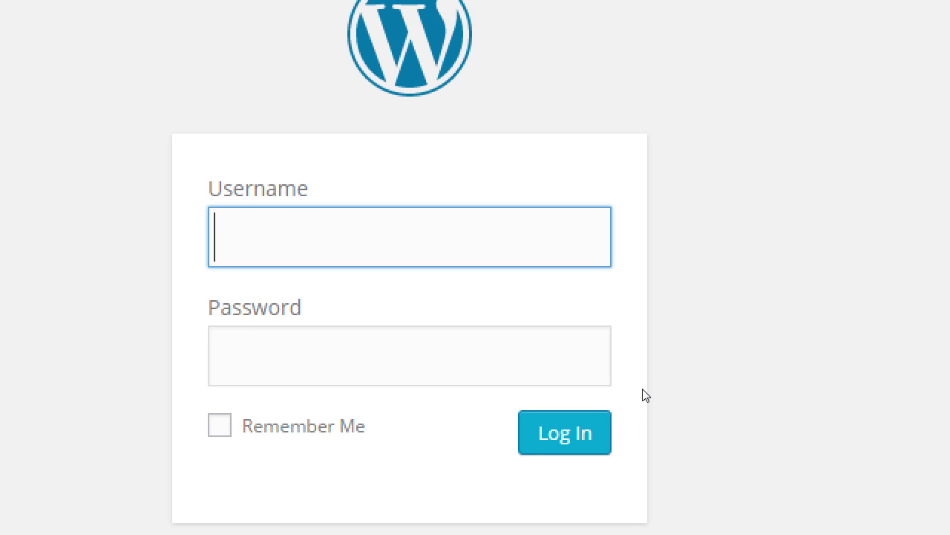
pyautogui.write('admin')
pyautogui.press('Tab')
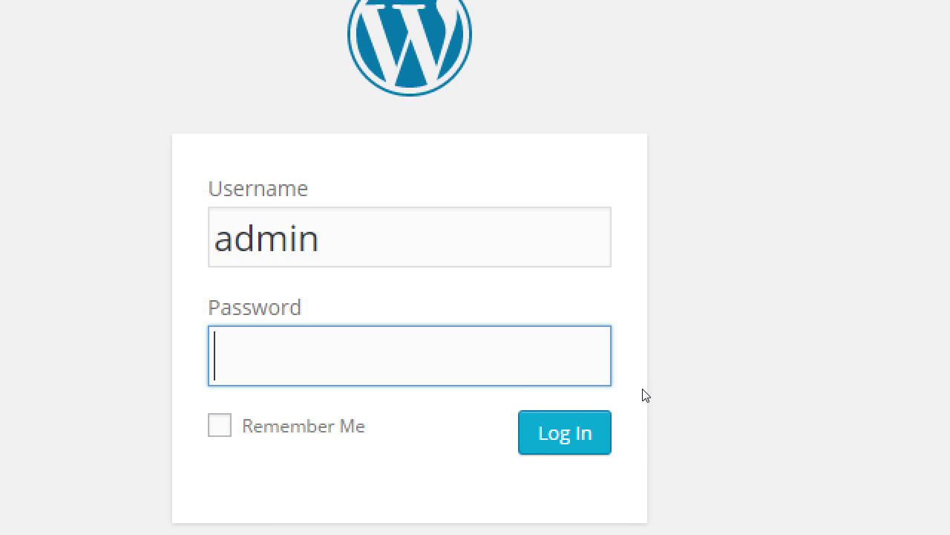
pyautogui.write('••')
pyautogui.write('••••')
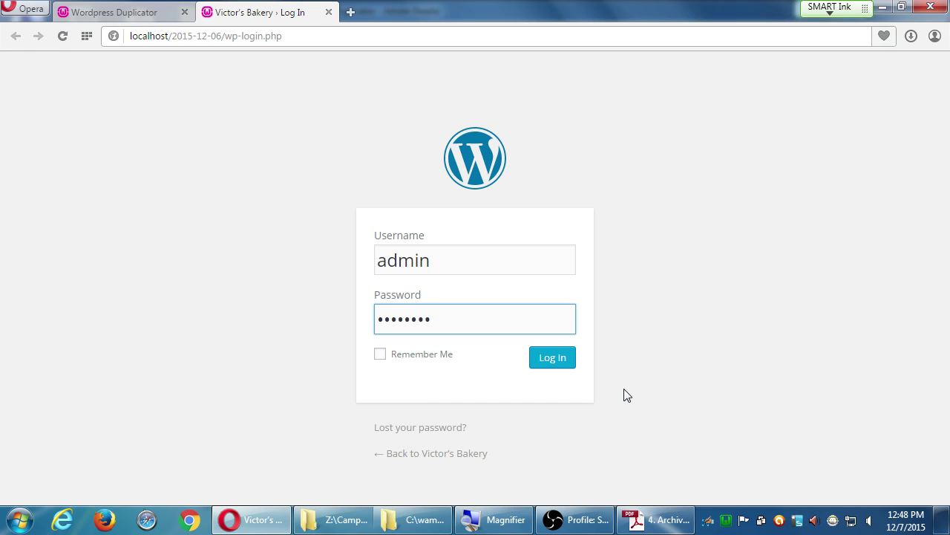
pyautogui.click(567, 364)
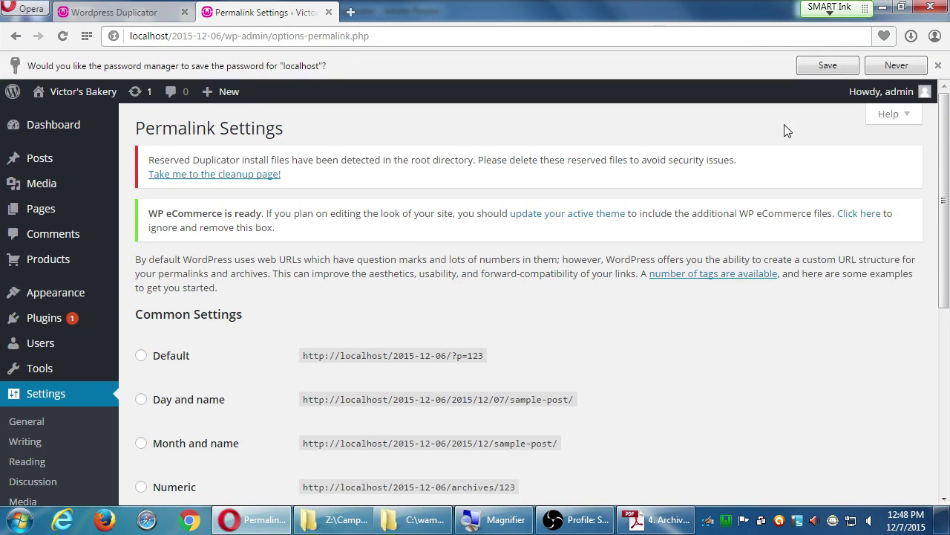
# Step: Decline saving the password in the browser and save the permalink settings with the Post name structure
pyautogui.click(892, 62)
pyautogui.scroll(-3, 724, 371)
pyautogui.scroll(3, 723, 371)
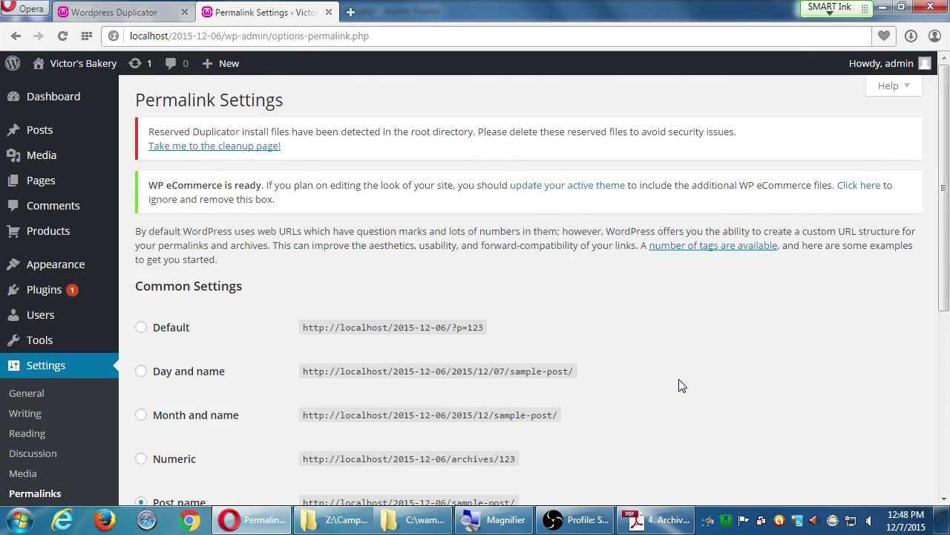
pyautogui.scroll(-3, 682, 385)
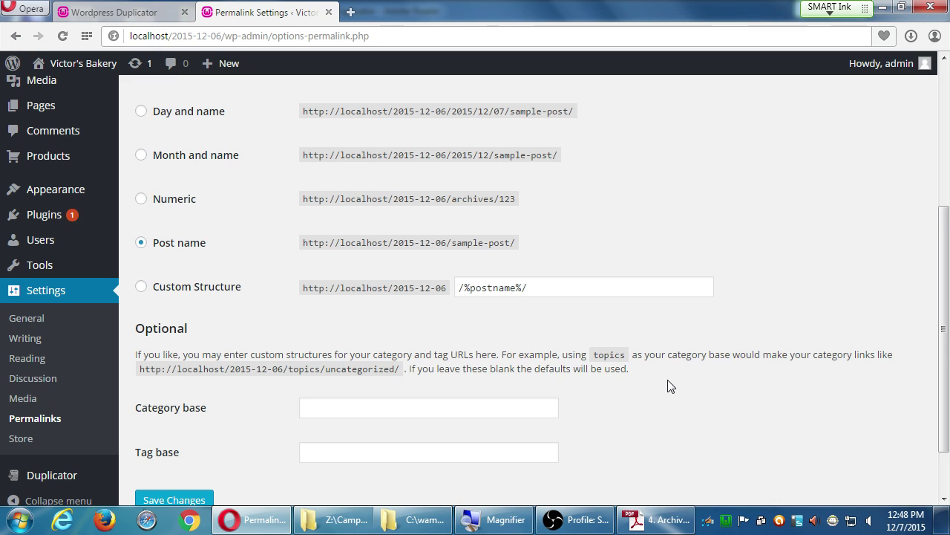
pyautogui.scroll(1, 670, 386)
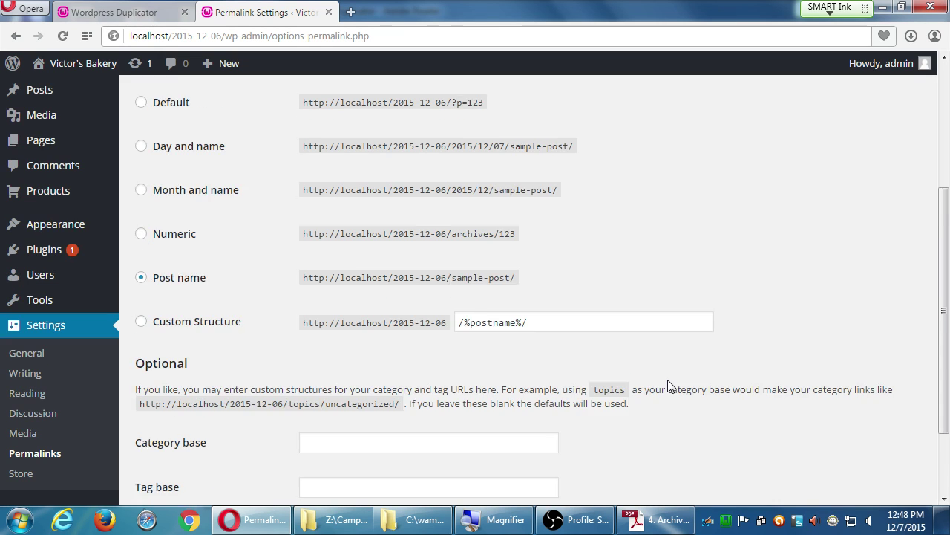
pyautogui.scroll(-3, 668, 386)
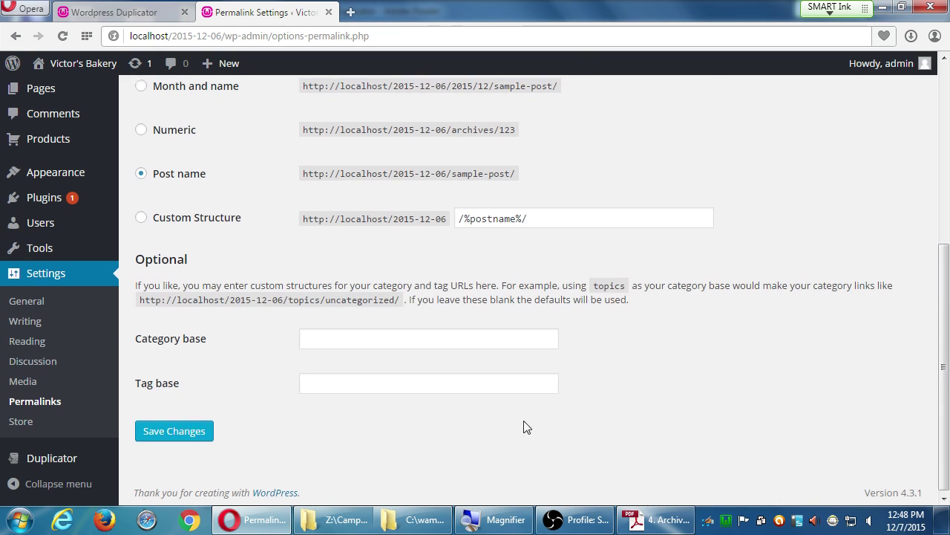
pyautogui.click(167, 434)
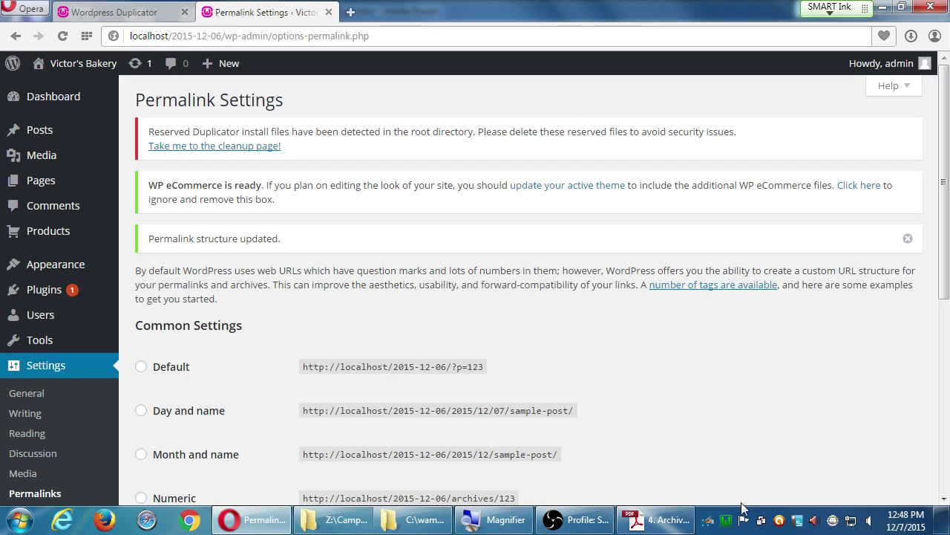
# Step: Read the Resurrect your site and Set the Rewrite Module instructions in the Archiving WordPress with Duplicator PDF
pyautogui.click(656, 520)
pyautogui.click(627, 394)
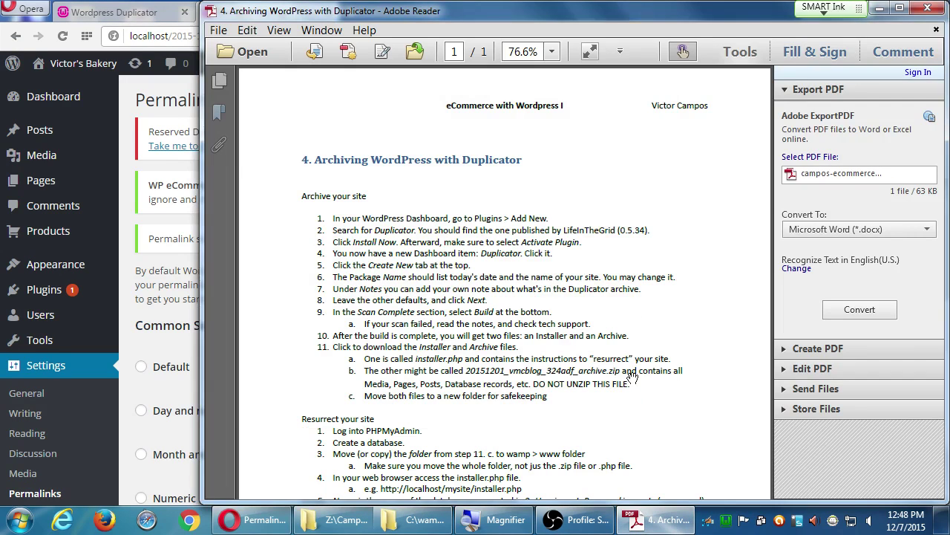
pyautogui.click(741, 52)
pyautogui.scroll(-4, 659, 314)
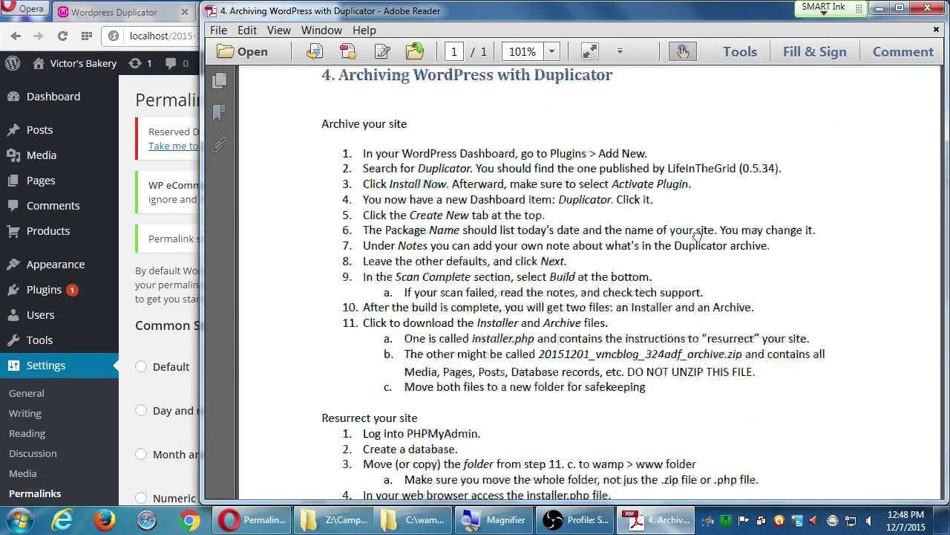
pyautogui.scroll(-1, 659, 315)
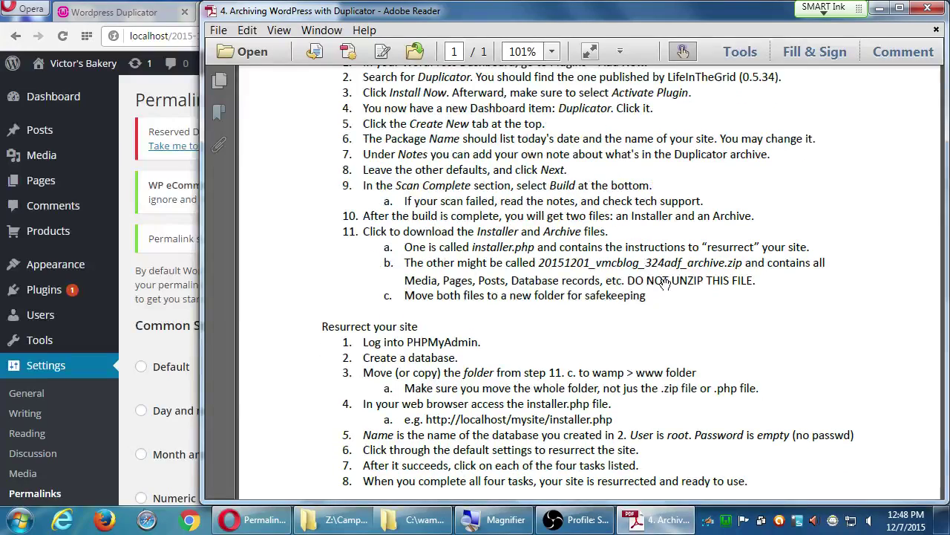
pyautogui.scroll(-7, 663, 335)
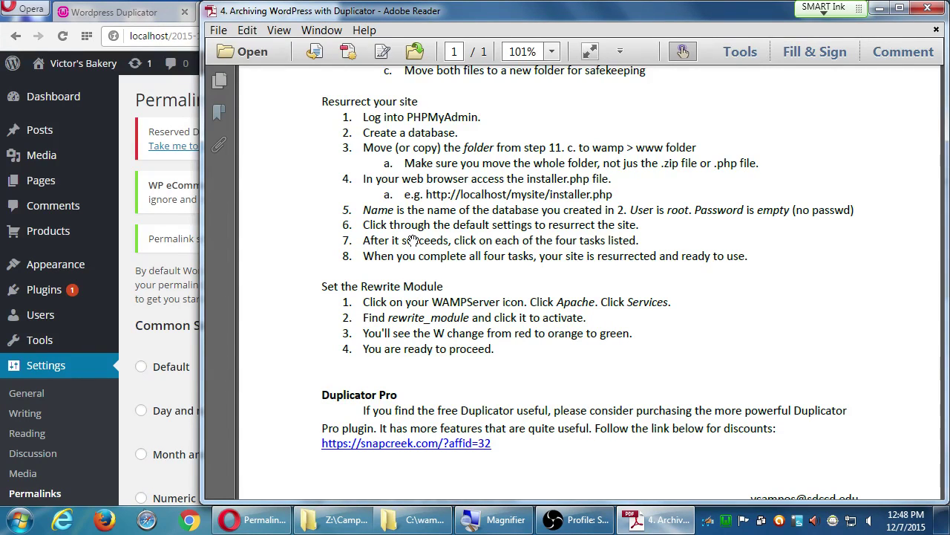
# Step: Close the Permalink Settings page, proceed to the installer's Security Cleanup, and delete the reserved installer files
pyautogui.click(119, 12)
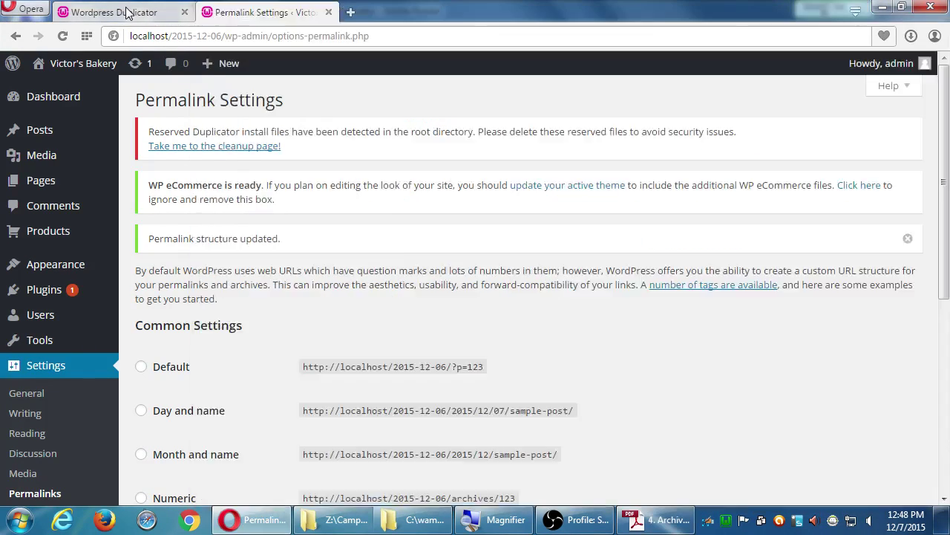
pyautogui.click(254, 13)
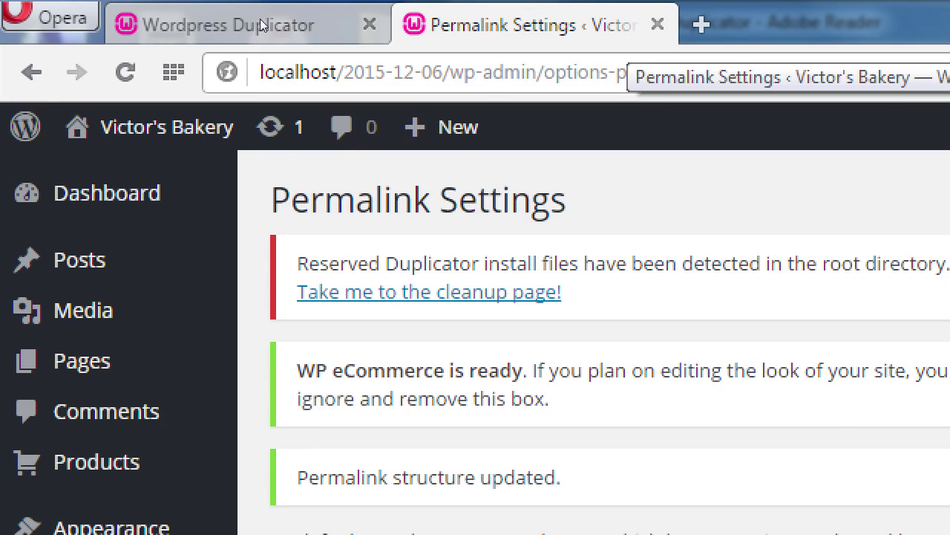
pyautogui.click(658, 25)
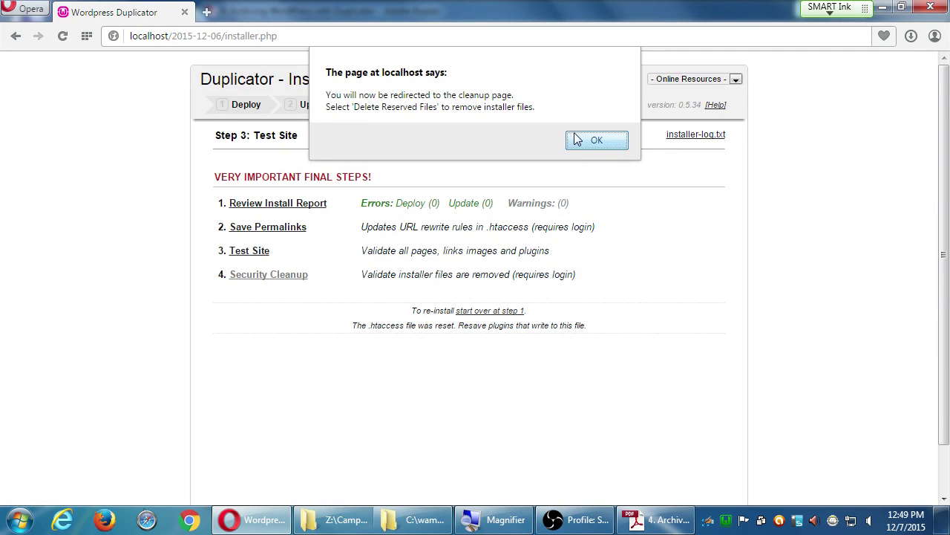
pyautogui.click(578, 139)
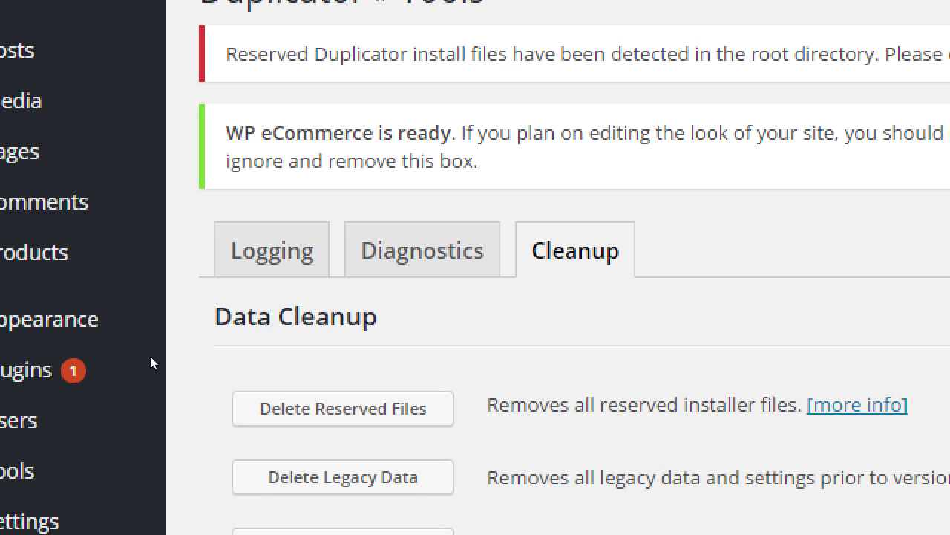
pyautogui.click(343, 409)
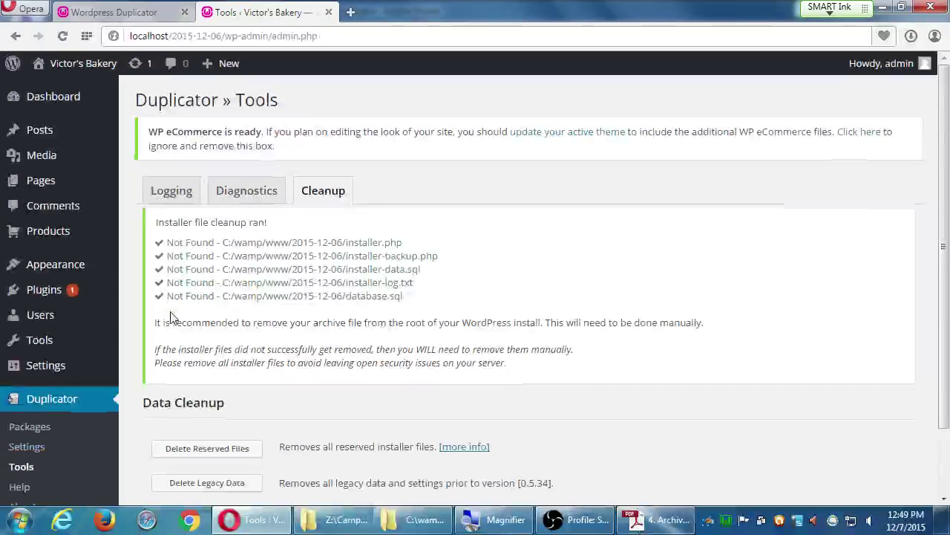
# Step: Review the cleanup report's list of installer files and its note on removing the archive file manually
pyautogui.moveTo(293, 245); pyautogui.dragTo(394, 257)
pyautogui.moveTo(308, 269); pyautogui.dragTo(400, 268)
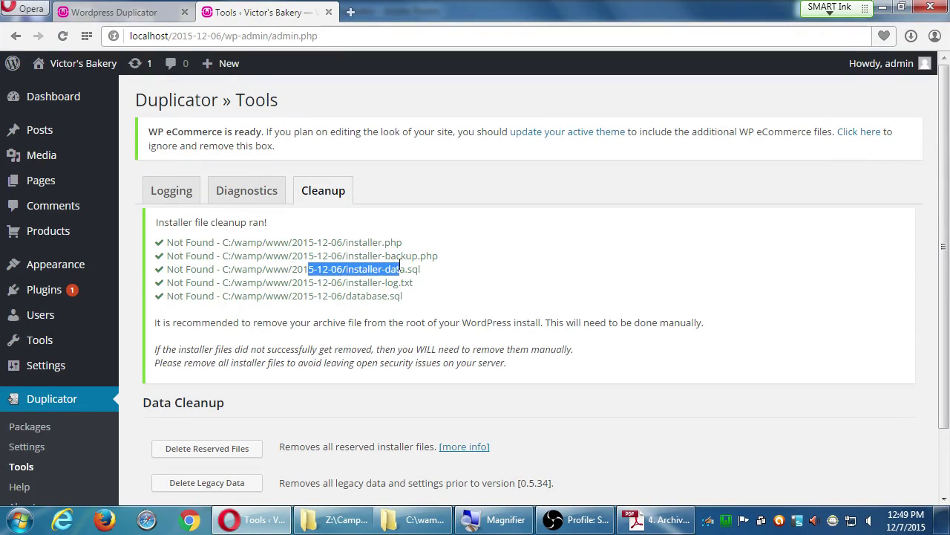
pyautogui.moveTo(308, 296); pyautogui.dragTo(276, 311)
pyautogui.click(276, 311)
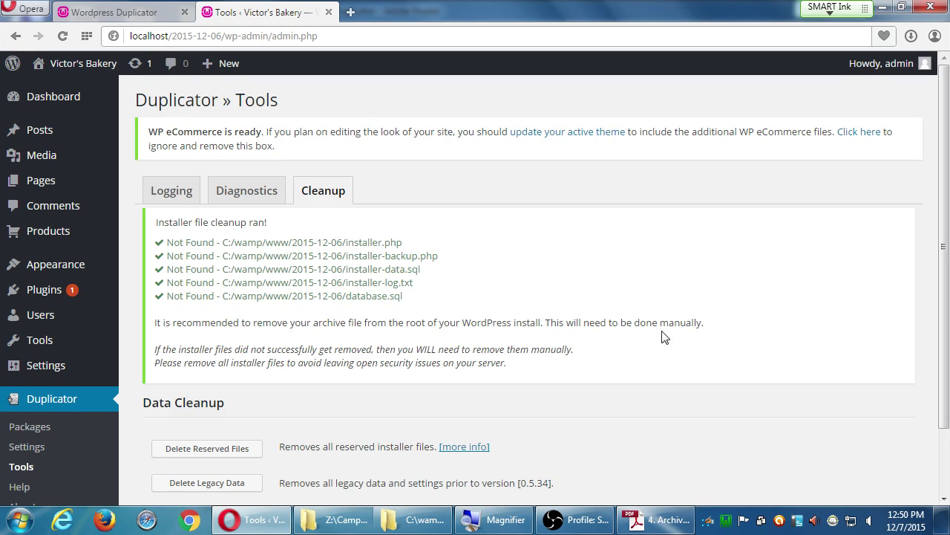
pyautogui.moveTo(698, 323); pyautogui.dragTo(289, 320)
pyautogui.click(264, 328)
# Step: Examine the files in C:\wamp\www\2015-12-06 in a maximized window and compare them with the Duplicator cleanup report
pyautogui.click(469, 473)
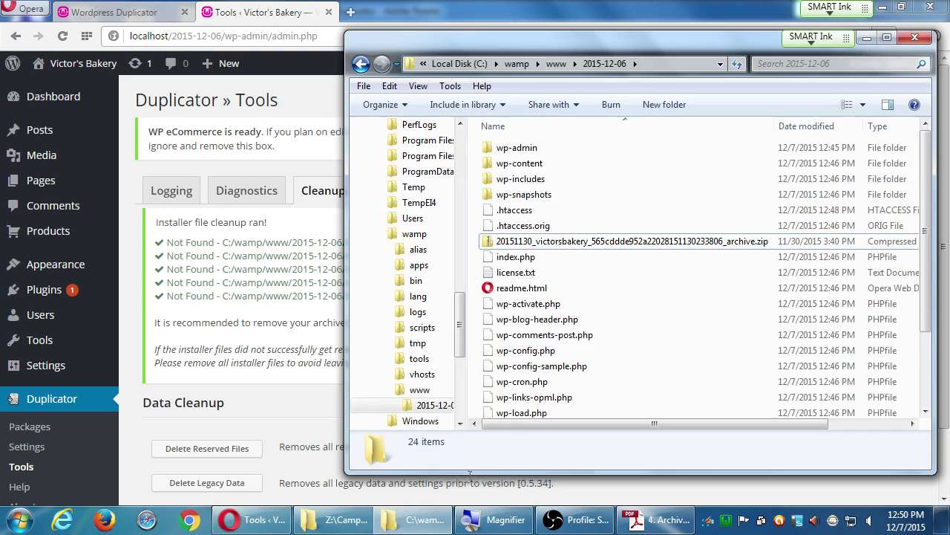
pyautogui.click(640, 304)
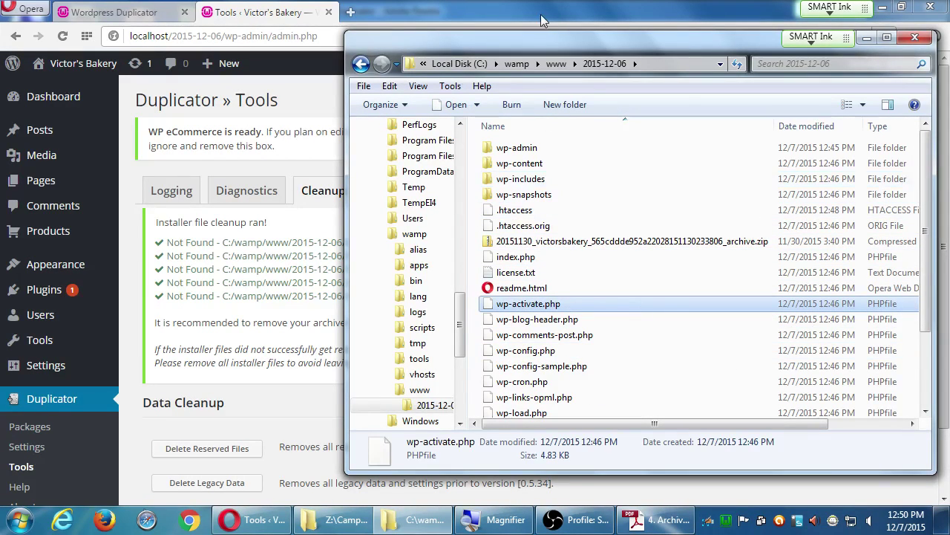
pyautogui.doubleClick(550, 35)
pyautogui.scroll(-1, 682, 290)
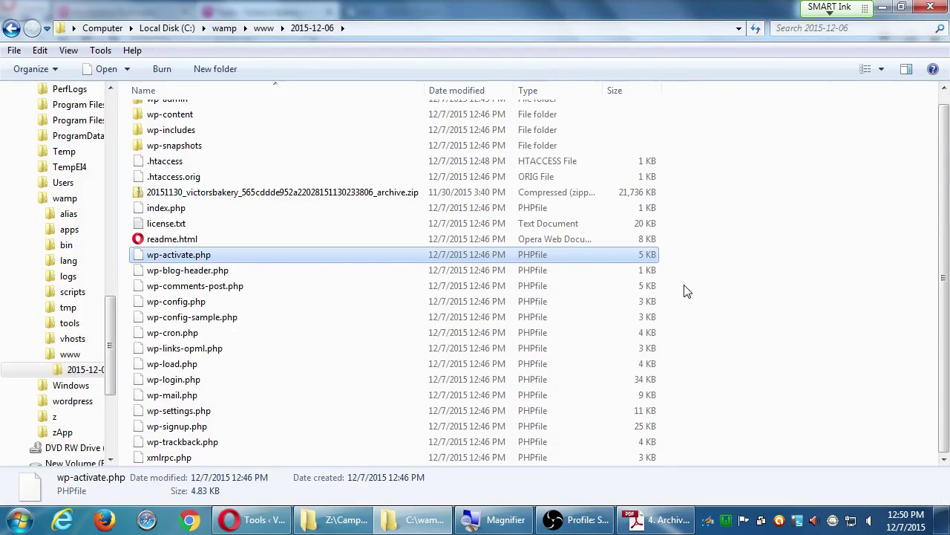
pyautogui.scroll(1, 685, 288)
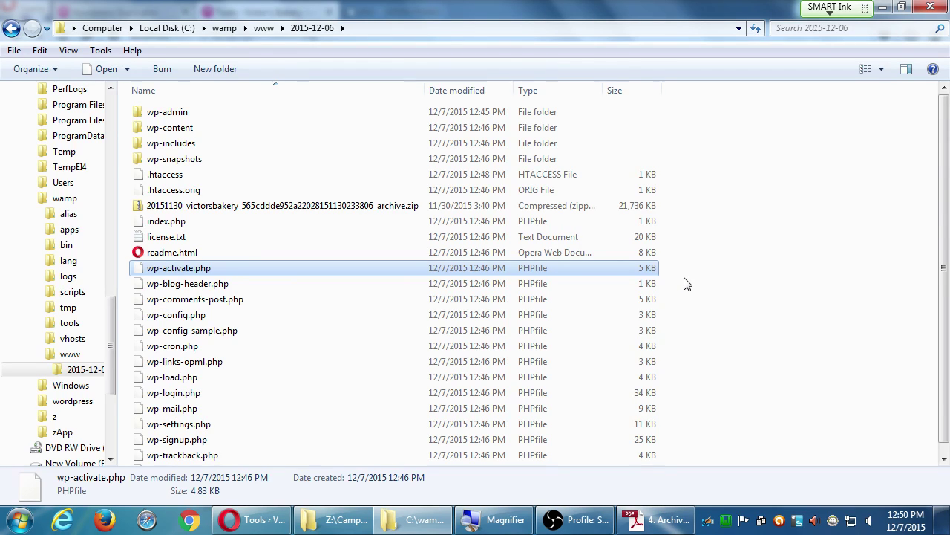
pyautogui.hotkey('alt', 'Tab')
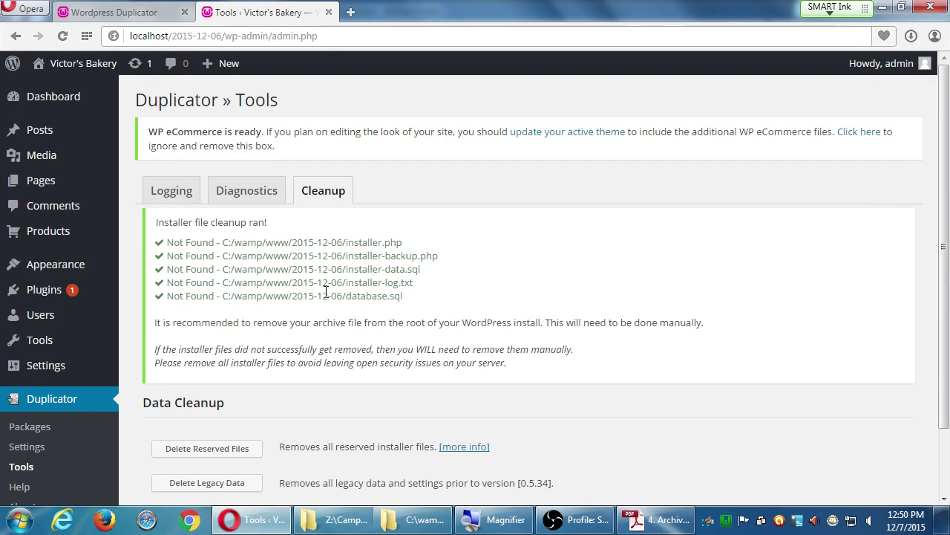
pyautogui.hotkey('alt', 'Tab')
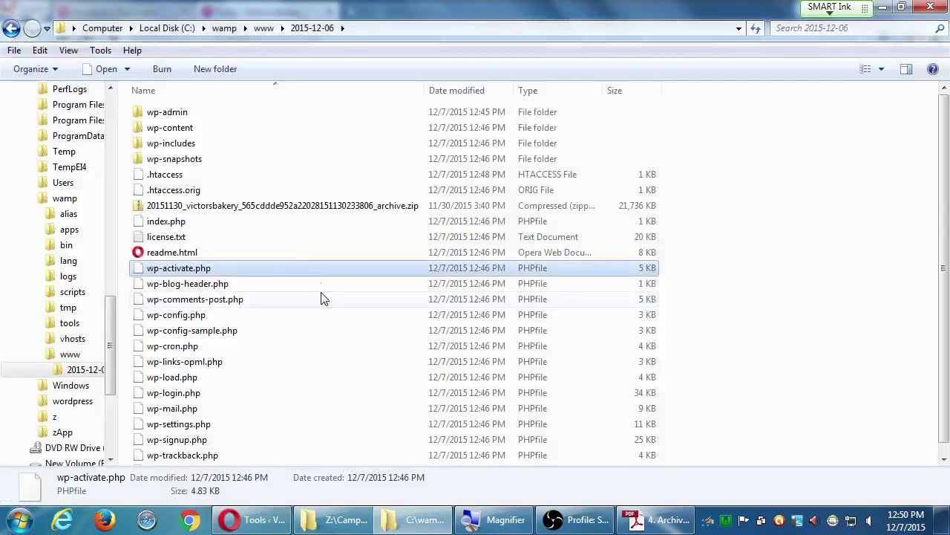
# Step: Delete the 20151130_victorsbakery archive zip from the 2015-12-06 site folder
pyautogui.click(137, 211)
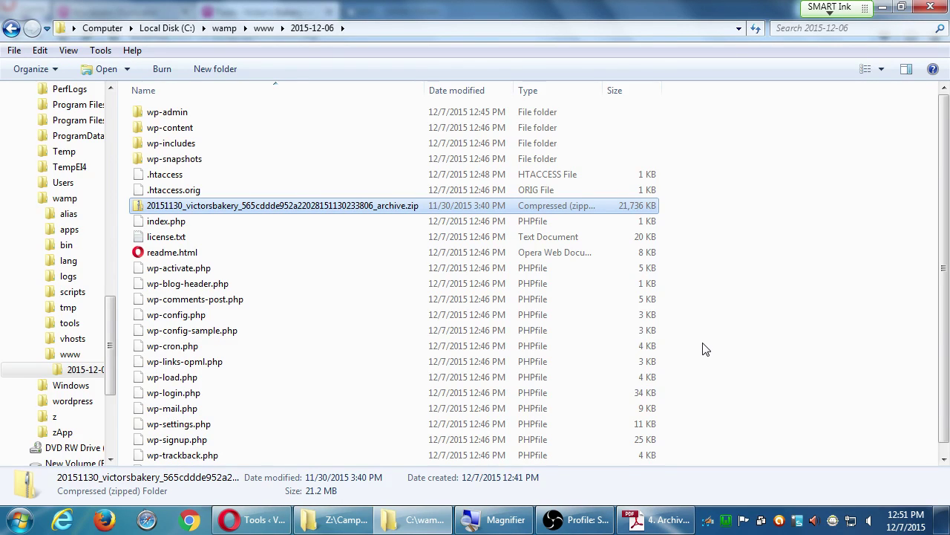
pyautogui.press('Delete')
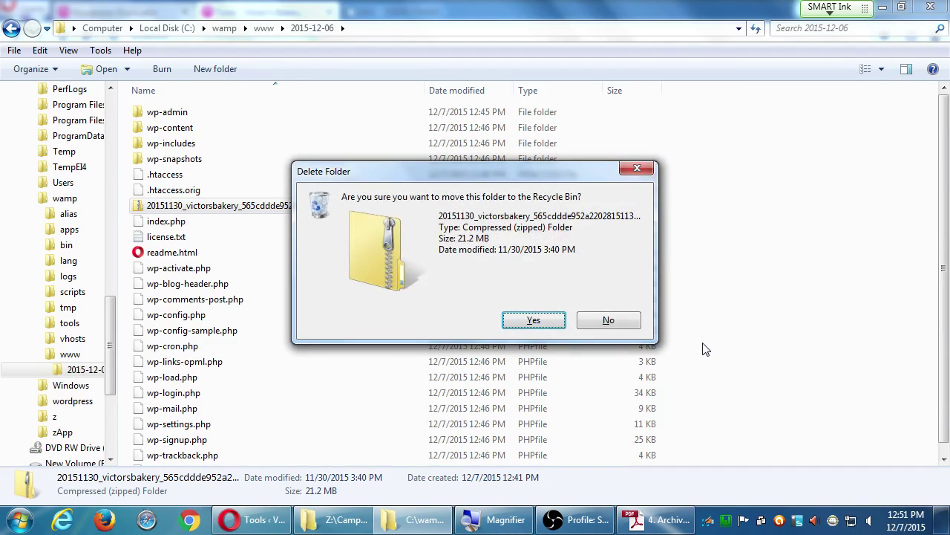
pyautogui.press('Return')
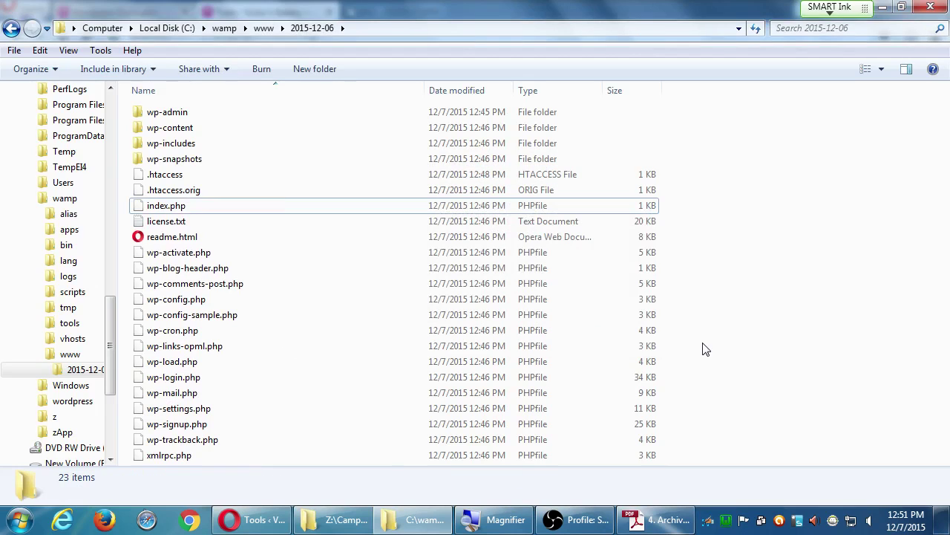
# Step: Minimize the site folder and close the Wordpress Duplicator installer page in the browser
pyautogui.click(883, 8)
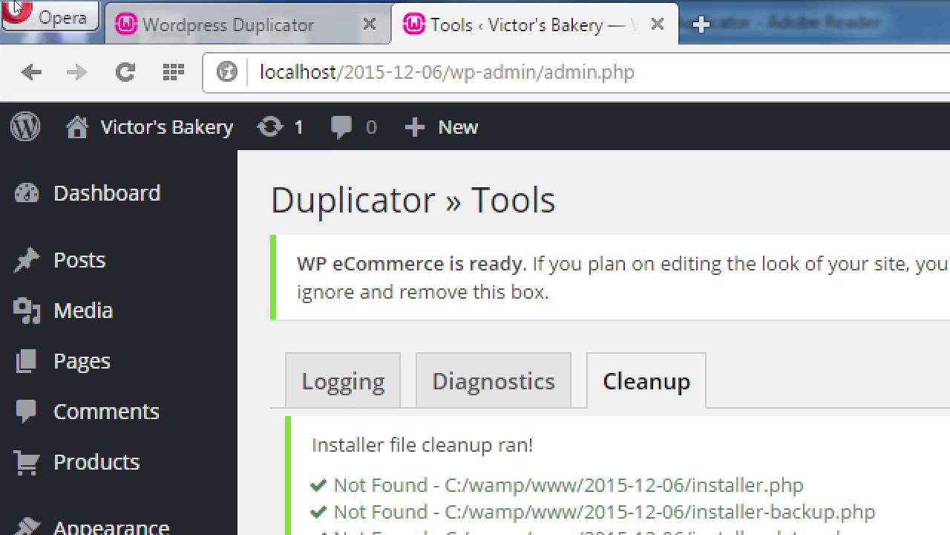
pyautogui.middleClick(188, 15)
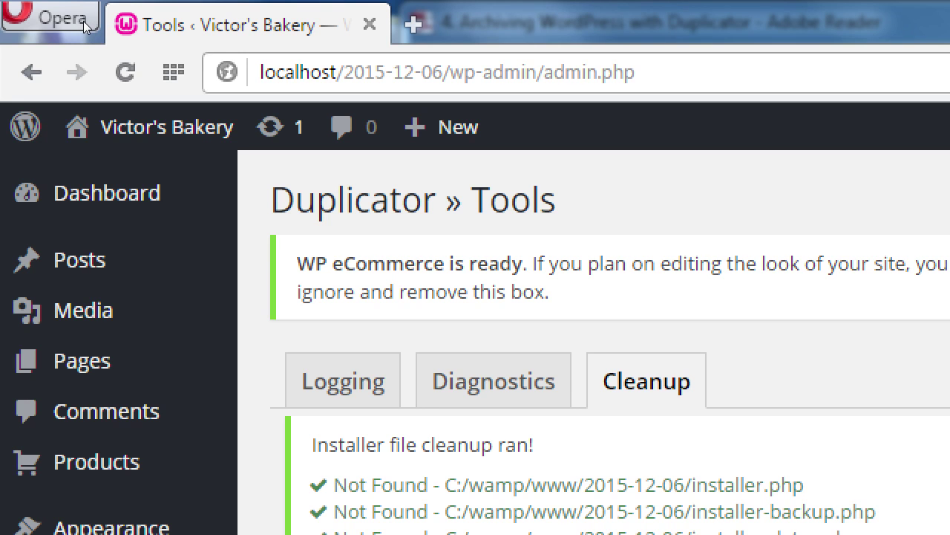
# Step: Go to the site dashboard and open the Presentation section of the WP eCommerce Store settings
pyautogui.click(46, 108)
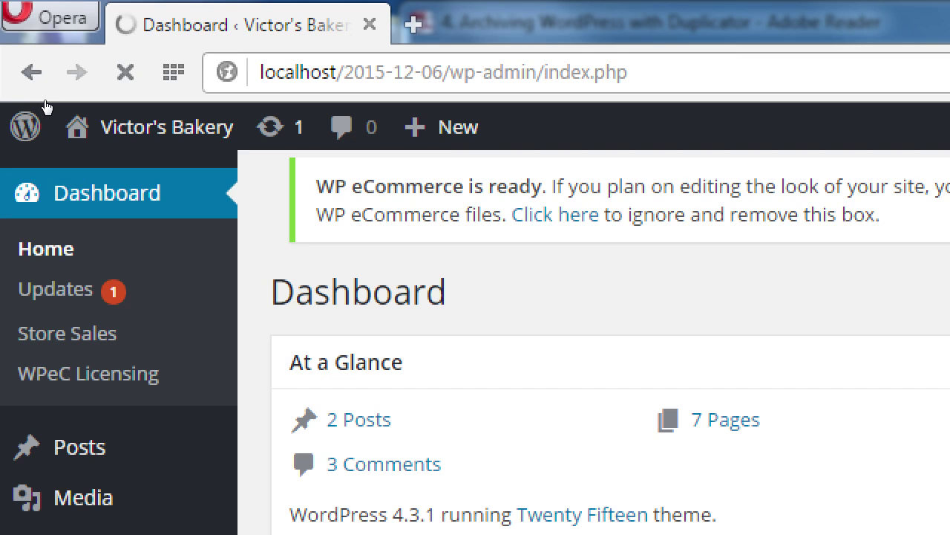
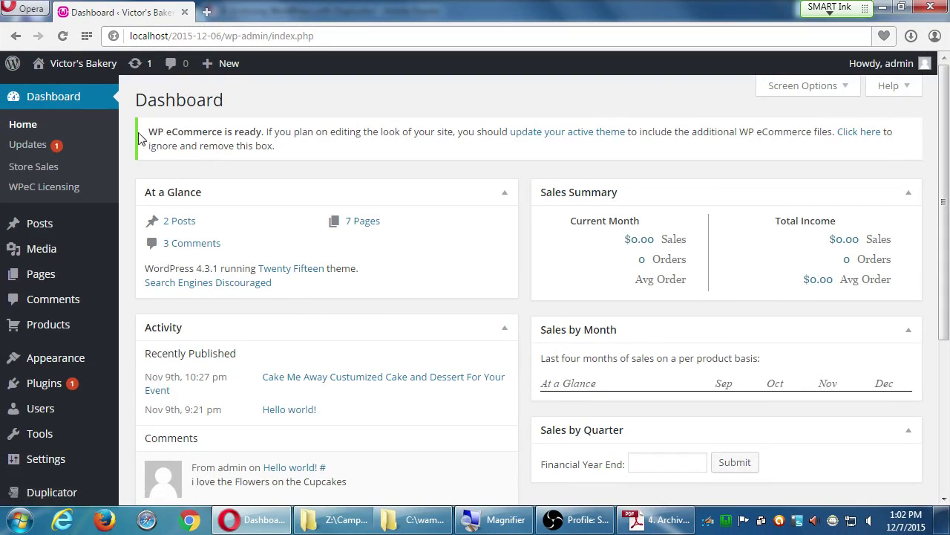
pyautogui.scroll(-3, 130, 141)
pyautogui.scroll(-3, 127, 141)
pyautogui.scroll(6, 128, 152)
pyautogui.scroll(-3, 128, 292)
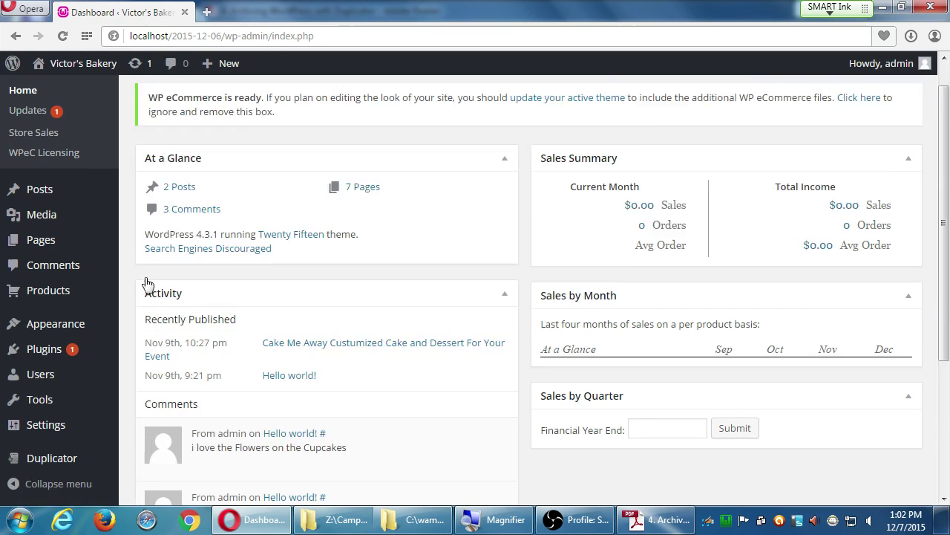
pyautogui.moveTo(95, 433)
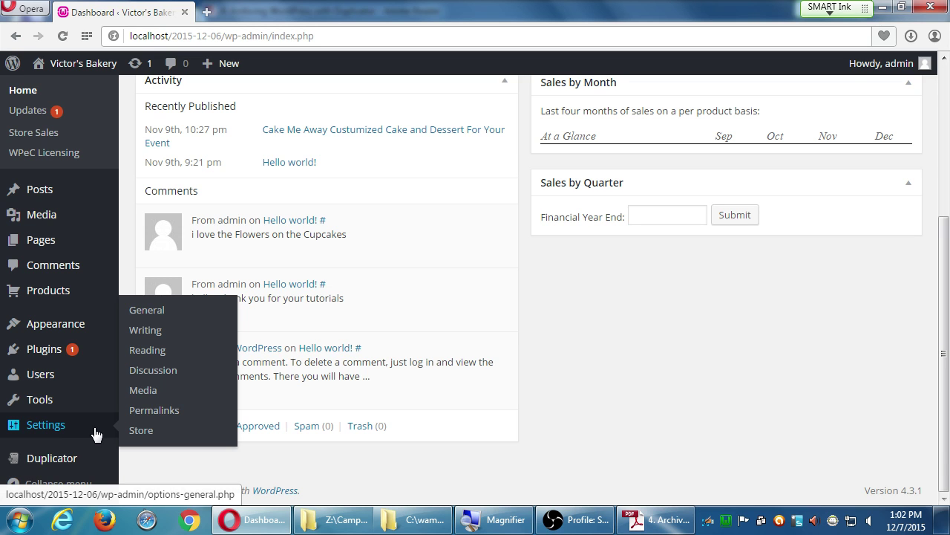
pyautogui.click(141, 433)
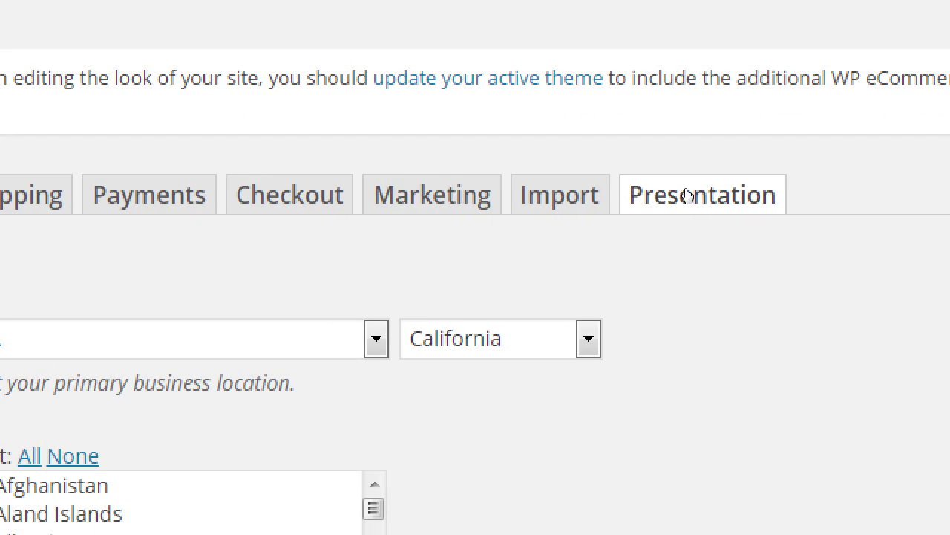
pyautogui.click(689, 192)
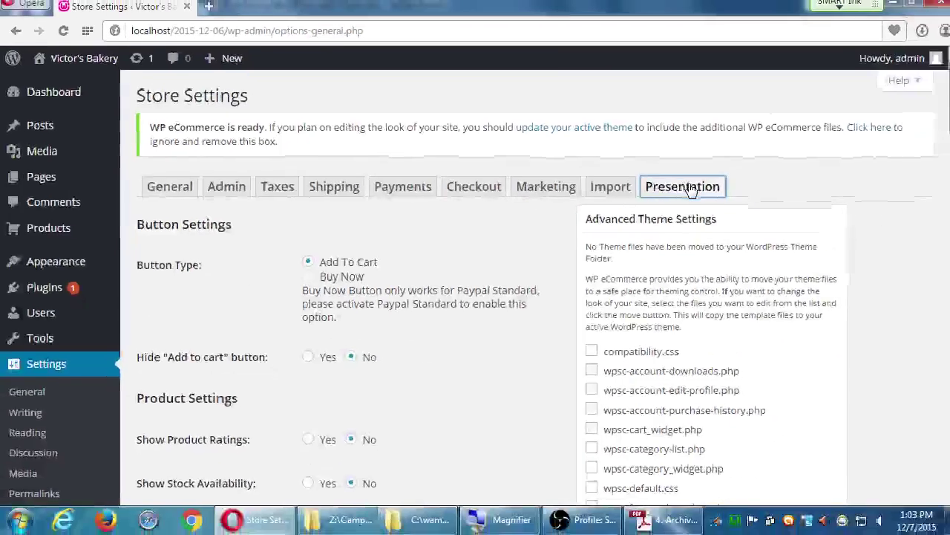
# Step: Skim the Presentation settings down to the thumbnail options and return to Button Settings
pyautogui.scroll(-10, 483, 284)
pyautogui.scroll(-15, 373, 347)
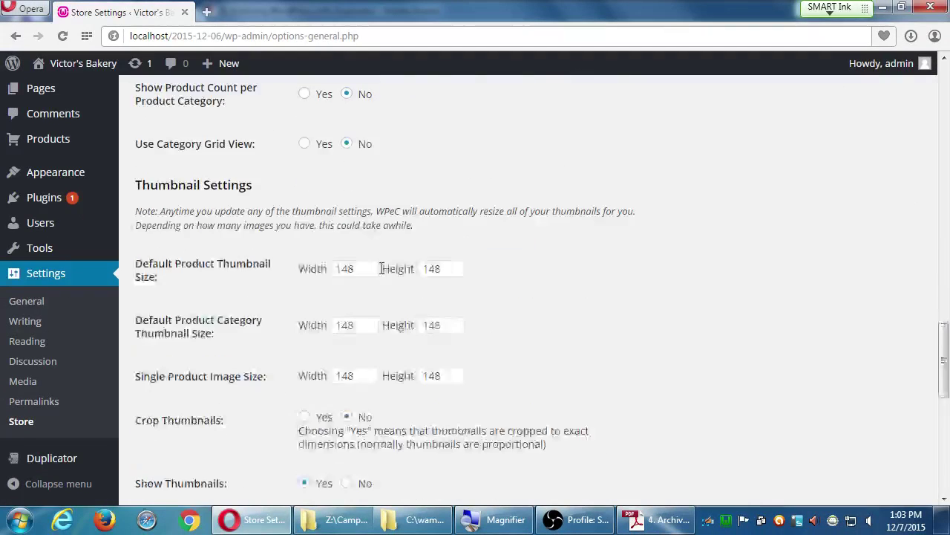
pyautogui.scroll(20, 462, 377)
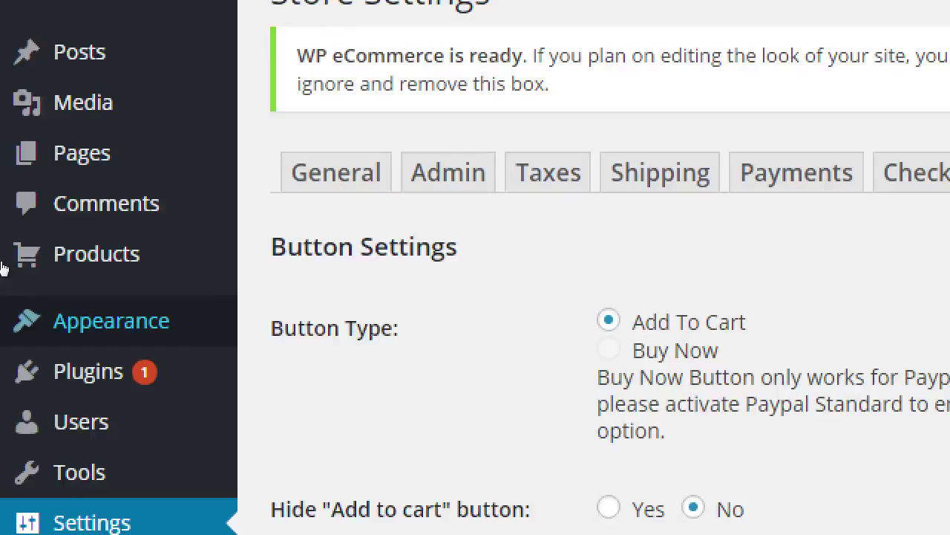
pyautogui.moveTo(107, 242)
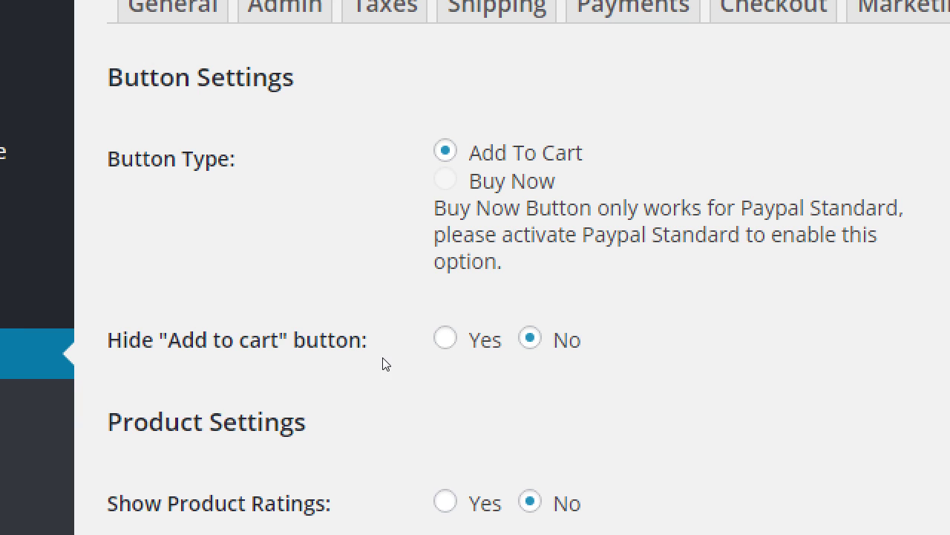
pyautogui.scroll(-1, 382, 341)
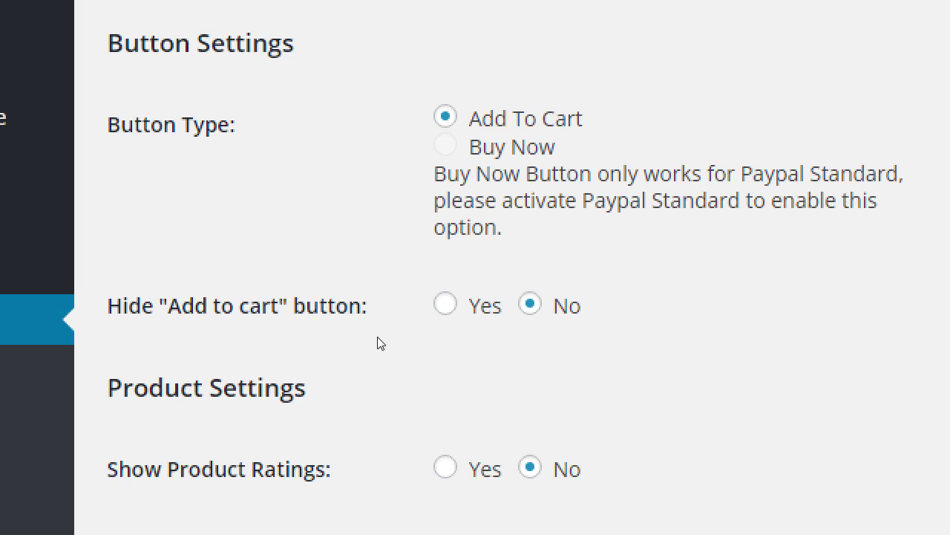
# Step: Try Yes for hiding the "Add to cart" button and set it back to No
pyautogui.click(309, 348)
pyautogui.click(344, 346)
pyautogui.doubleClick(180, 341)
pyautogui.click(201, 338)
pyautogui.scroll(-3, 421, 386)
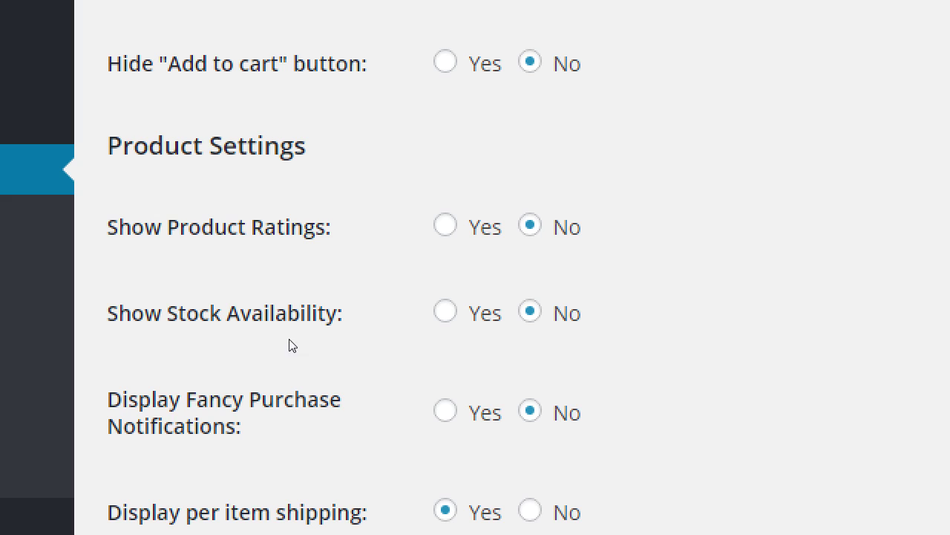
# Step: Try Yes for Show Stock Availability in Product Settings and return it to No
pyautogui.moveTo(153, 346); pyautogui.dragTo(248, 352)
pyautogui.click(250, 352)
pyautogui.click(311, 347)
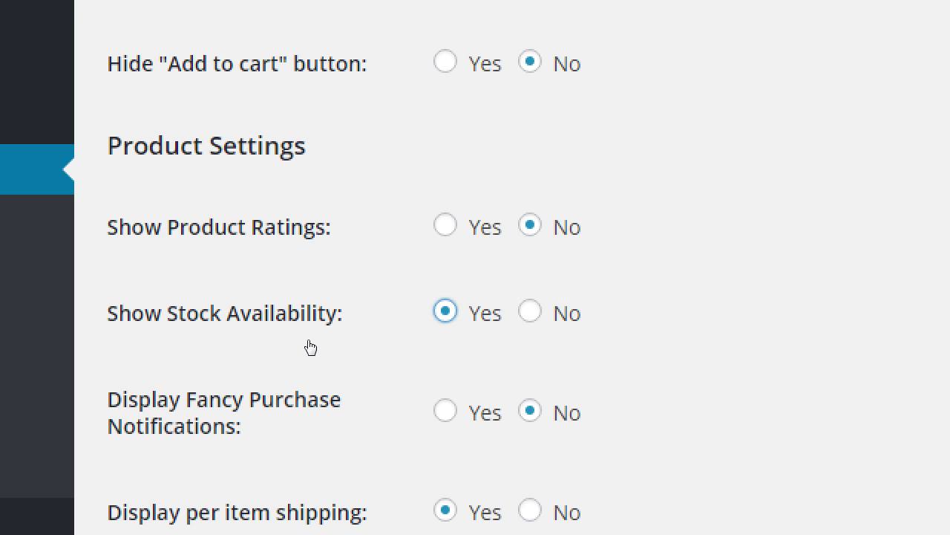
pyautogui.press('Right')
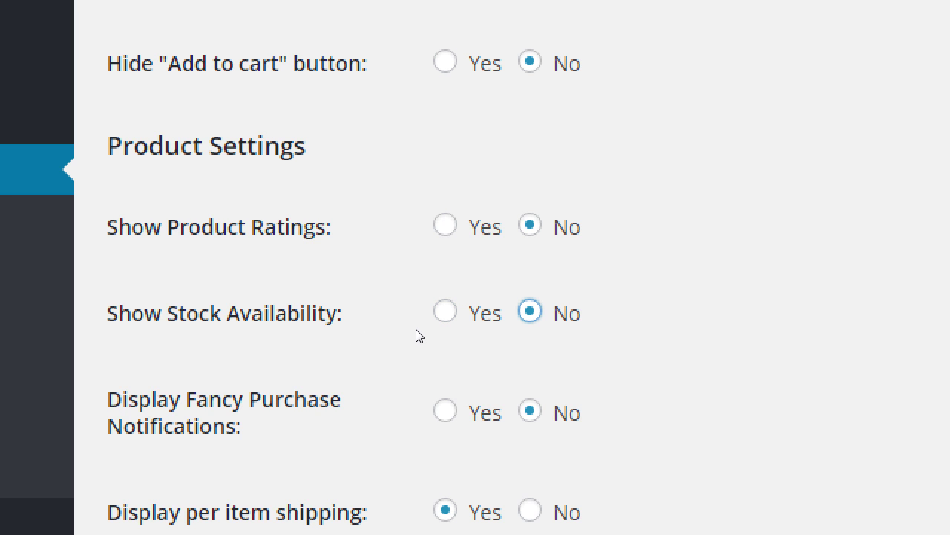
# Step: Set Display Fancy Purchase Notifications to Yes in Product Settings
pyautogui.scroll(-2, 416, 335)
pyautogui.click(155, 341)
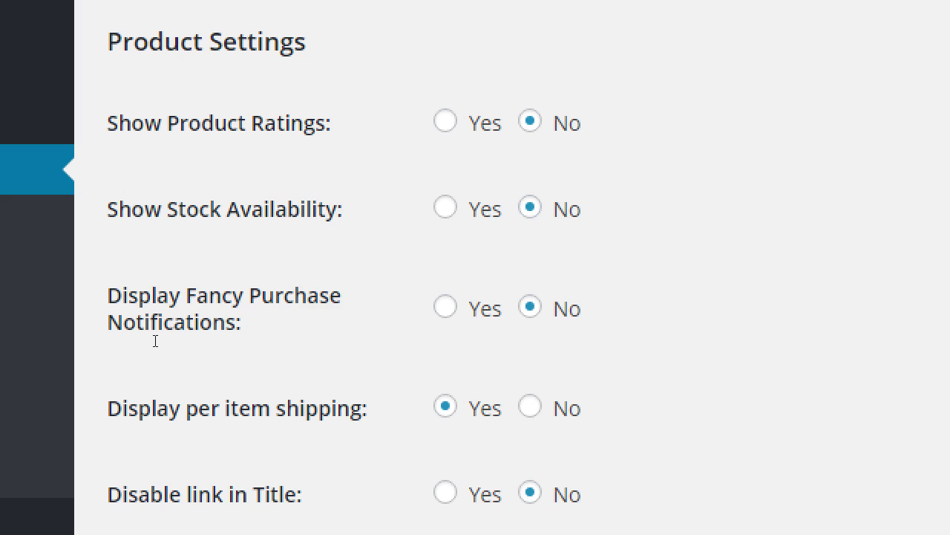
pyautogui.moveTo(132, 296); pyautogui.dragTo(178, 357)
pyautogui.click(173, 342)
pyautogui.click(307, 351)
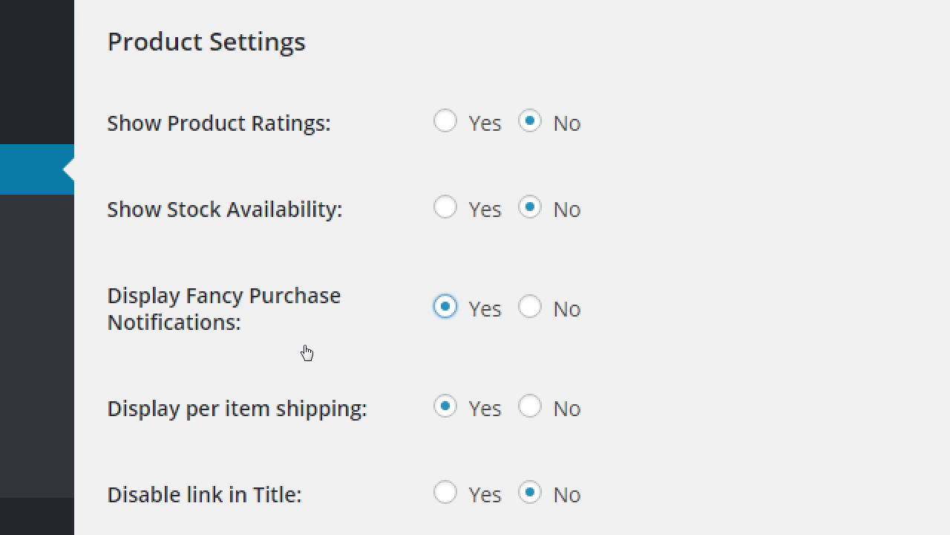
pyautogui.press('Right')
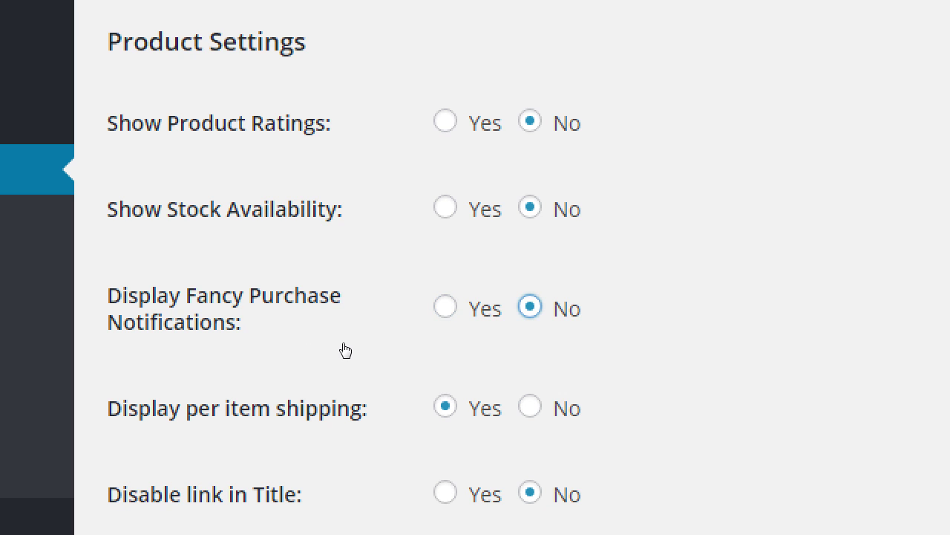
pyautogui.press('Left')
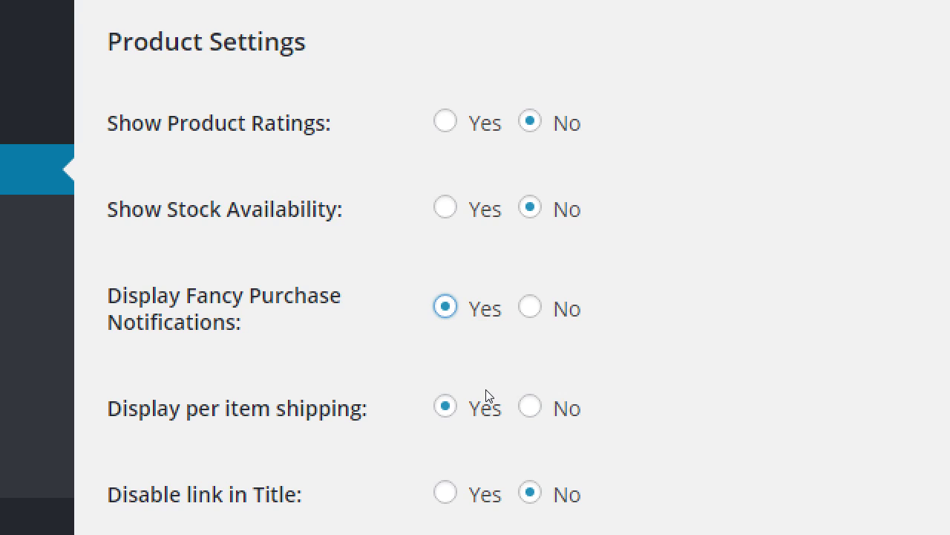
# Step: Try Yes for Disable link in Title in Product Settings and set it back to No
pyautogui.scroll(-2, 485, 397)
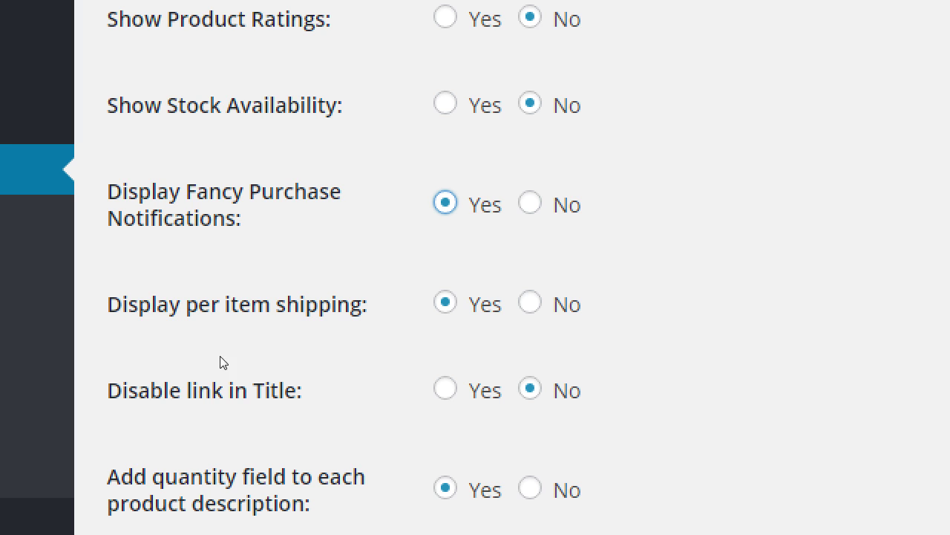
pyautogui.moveTo(121, 390); pyautogui.dragTo(213, 389)
pyautogui.click(247, 391)
pyautogui.moveTo(151, 386); pyautogui.dragTo(297, 390)
pyautogui.click(237, 377)
pyautogui.moveTo(128, 387); pyautogui.dragTo(234, 386)
pyautogui.click(305, 388)
pyautogui.click(303, 390)
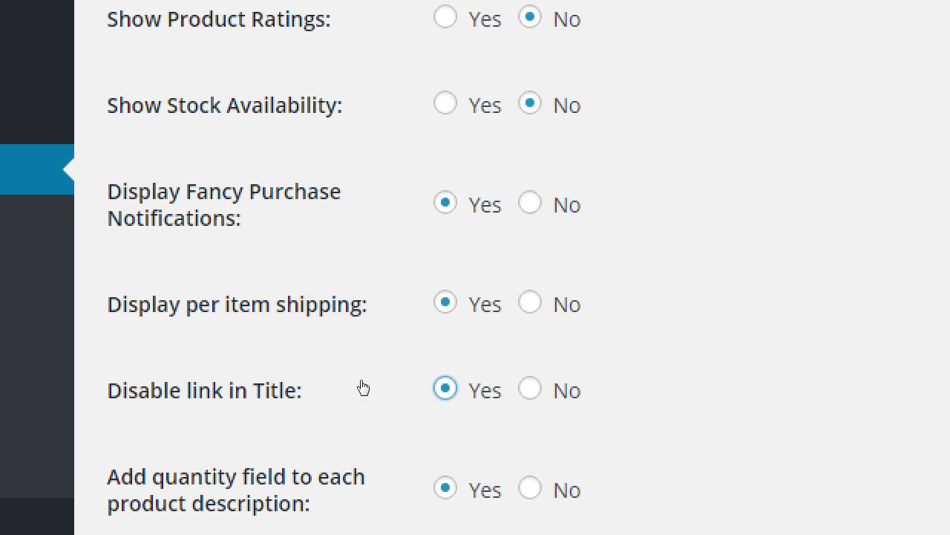
pyautogui.press('Right')
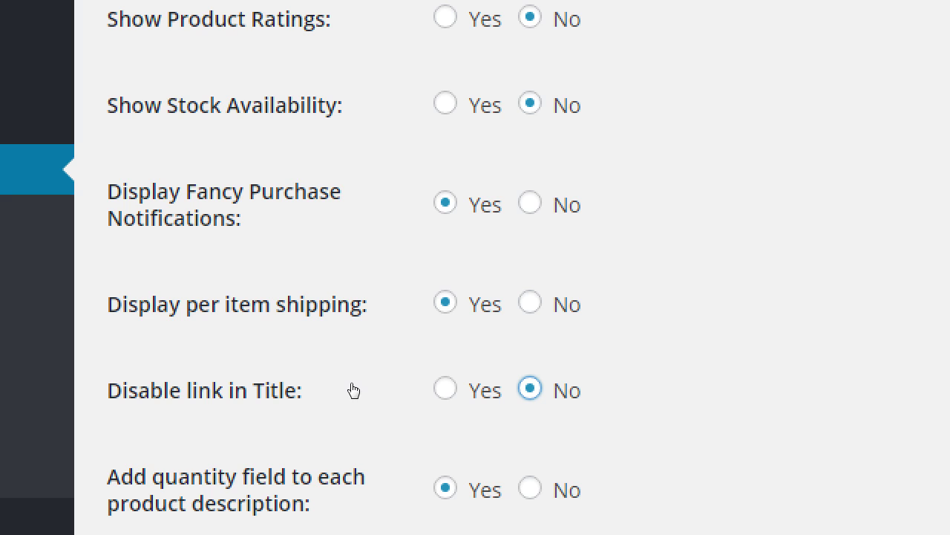
# Step: Switch Disable link in Title to Yes once more and return it to No
pyautogui.scroll(-1, 423, 387)
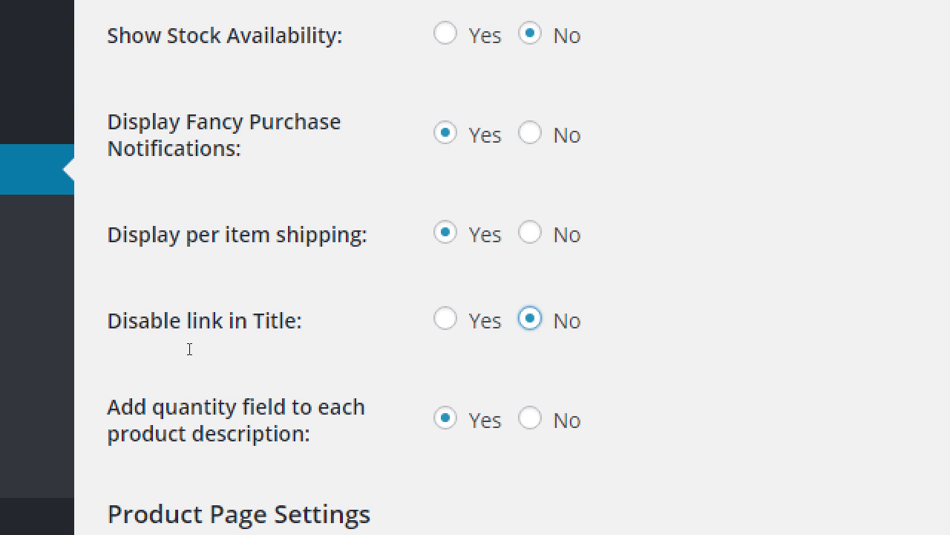
pyautogui.moveTo(160, 350); pyautogui.dragTo(205, 354)
pyautogui.click(232, 363)
pyautogui.click(304, 352)
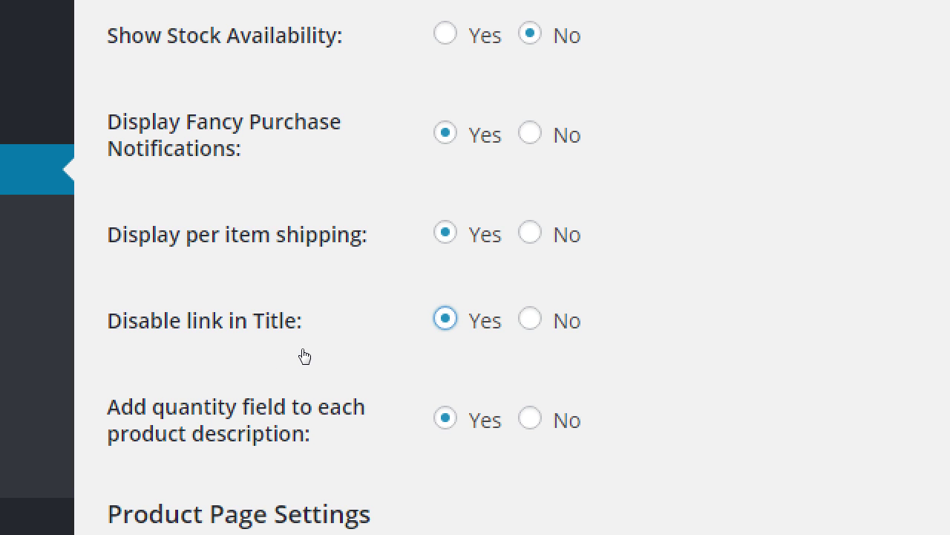
pyautogui.scroll(1, 304, 356)
pyautogui.press('Right')
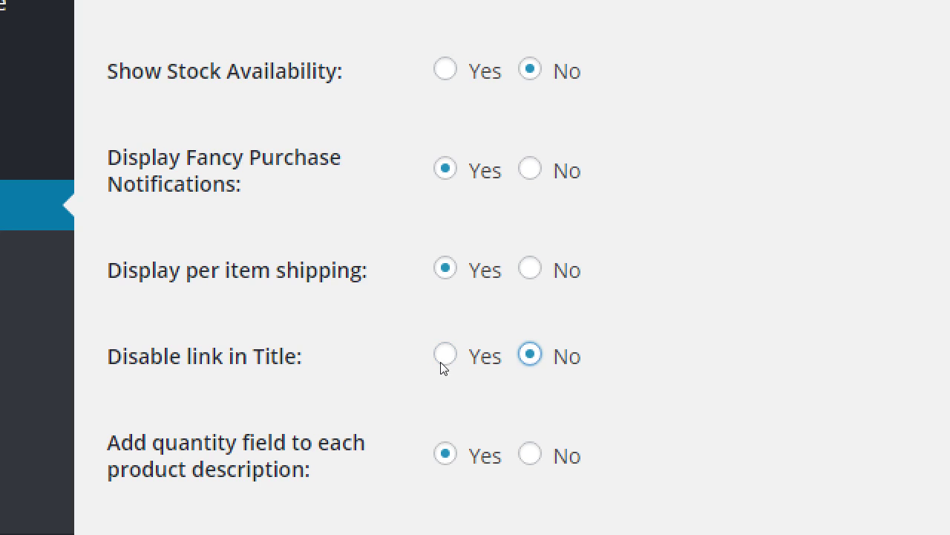
# Step: Examine the quantity field option, the grid view settings and the available Product Display views in Product Page Settings
pyautogui.scroll(-3, 432, 371)
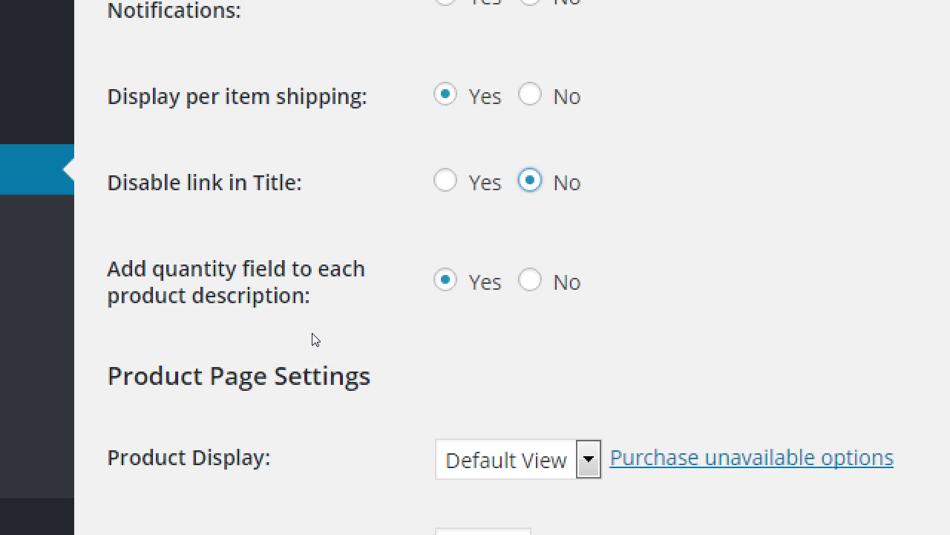
pyautogui.scroll(1, 275, 403)
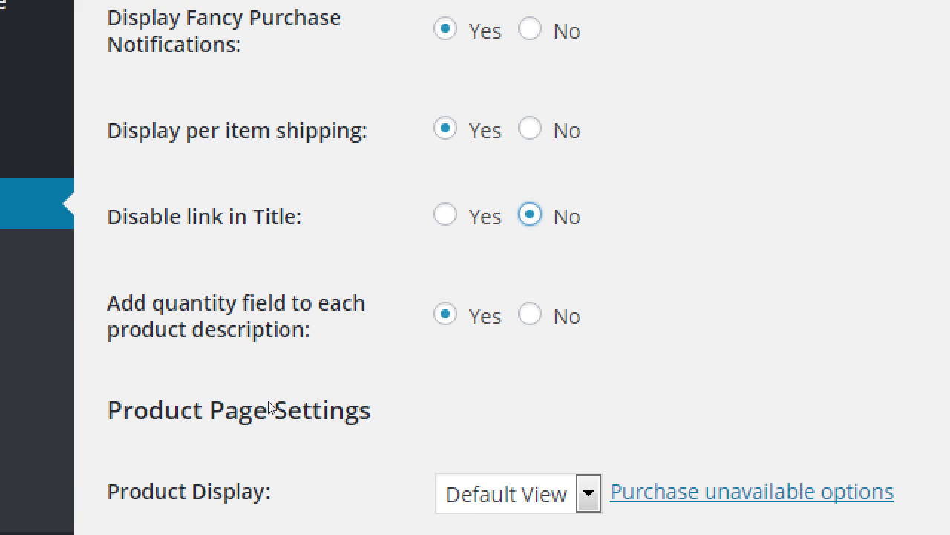
pyautogui.scroll(-4, 269, 403)
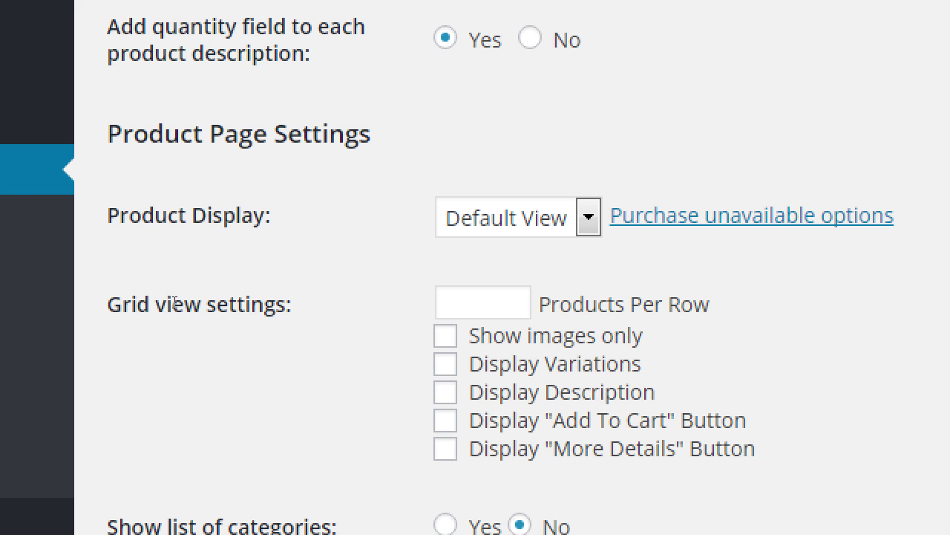
pyautogui.moveTo(175, 302); pyautogui.dragTo(201, 340)
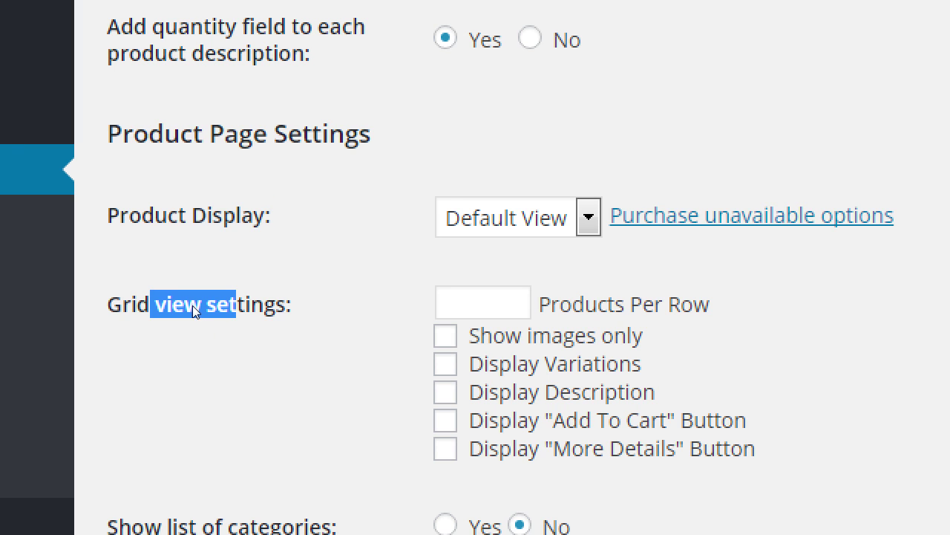
pyautogui.click(166, 339)
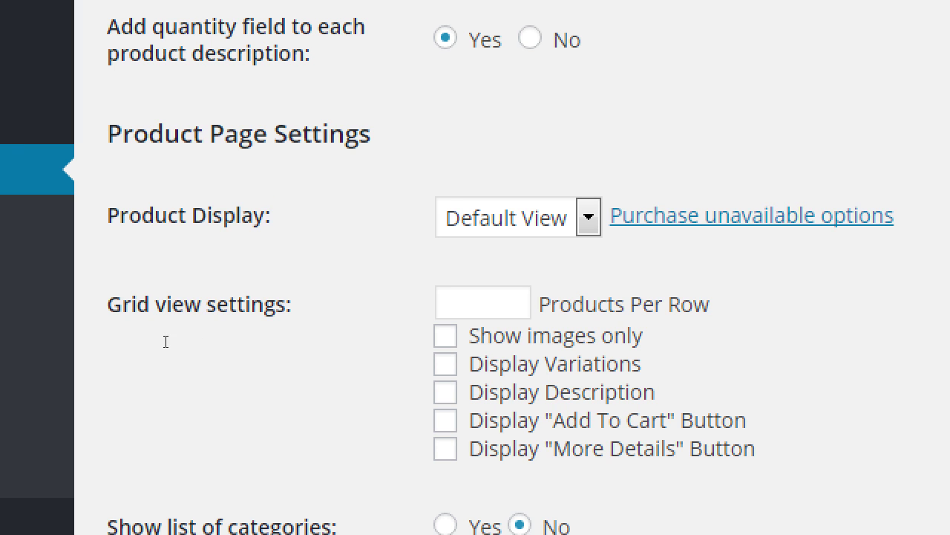
pyautogui.moveTo(153, 339); pyautogui.dragTo(212, 350)
pyautogui.click(191, 302)
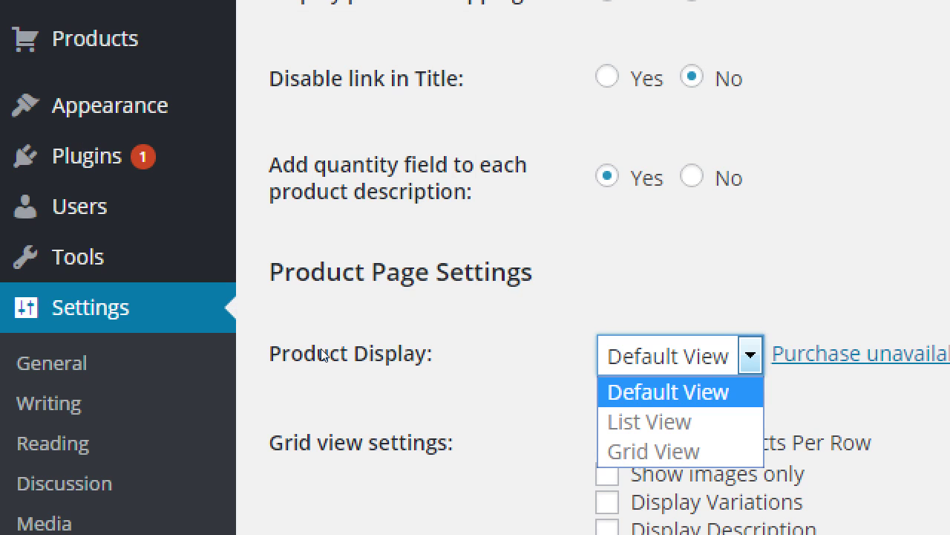
pyautogui.click(225, 314)
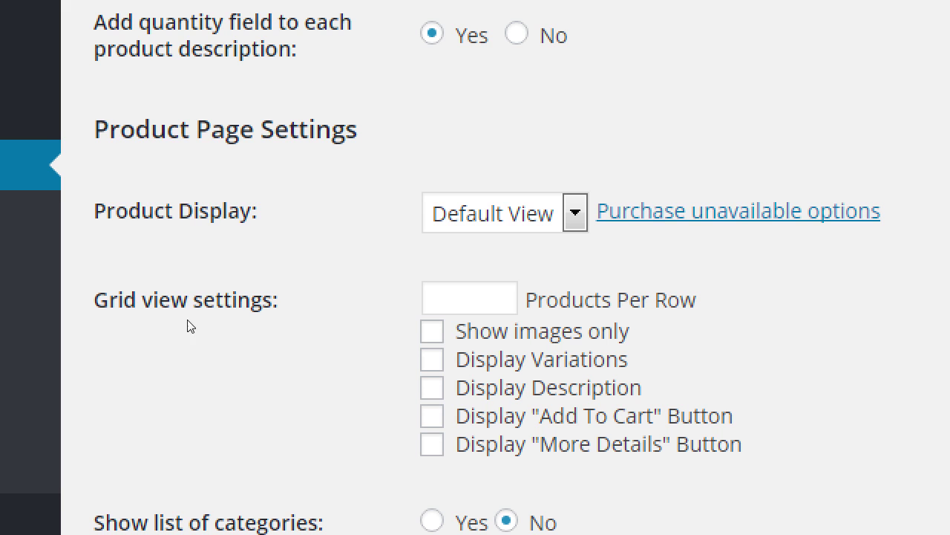
pyautogui.hotkey('alt', 'Down')
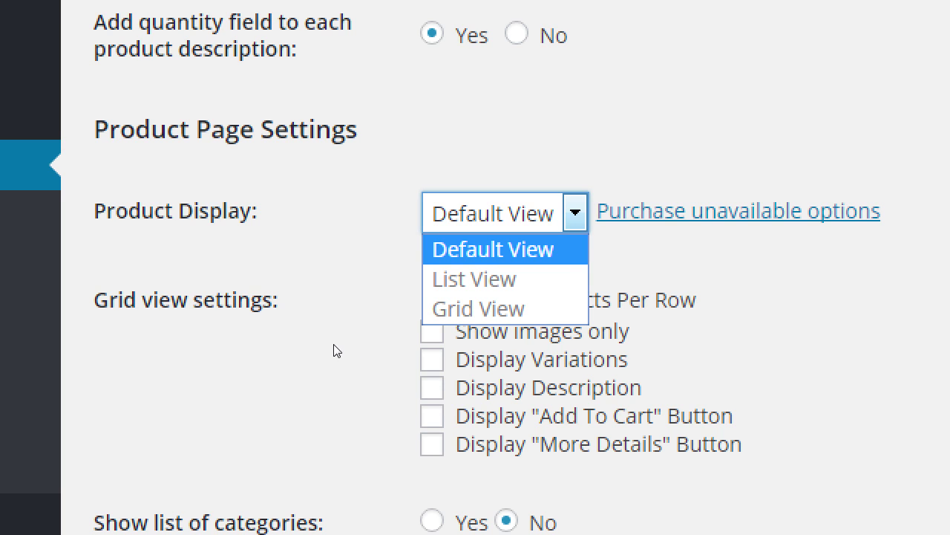
pyautogui.click(153, 396)
# Step: Review the category list, displayed product category and product sorting options in Product Page Settings
pyautogui.scroll(-3, 156, 399)
pyautogui.scroll(-1, 156, 398)
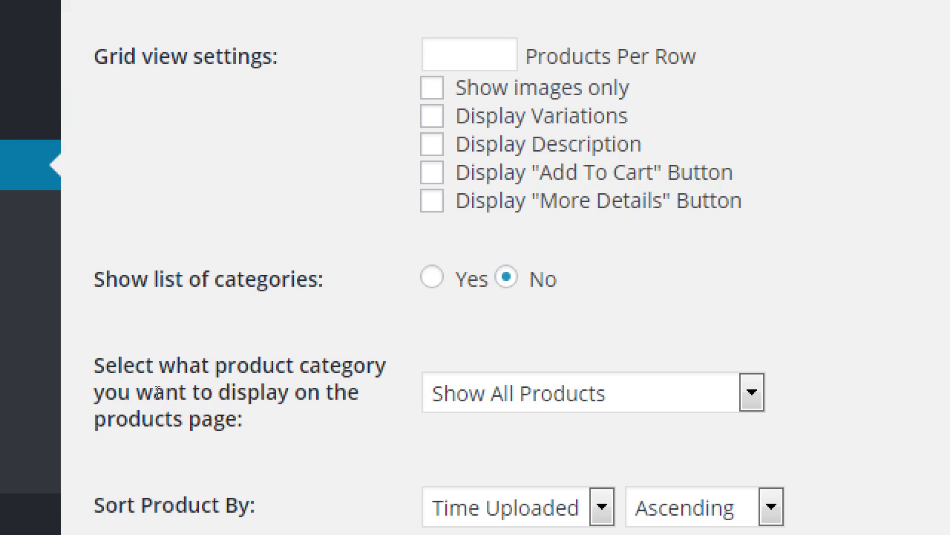
pyautogui.moveTo(152, 325); pyautogui.dragTo(229, 328)
pyautogui.click(229, 328)
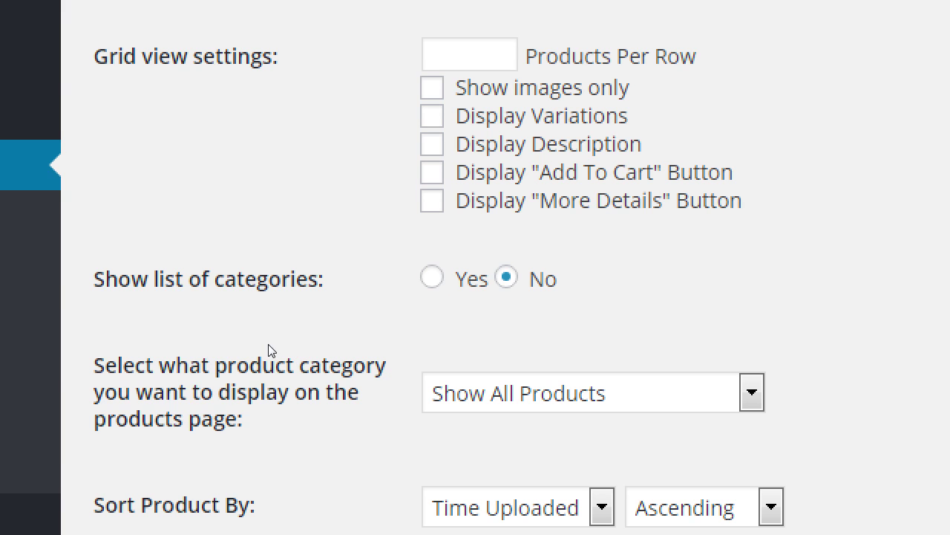
pyautogui.scroll(-1, 339, 398)
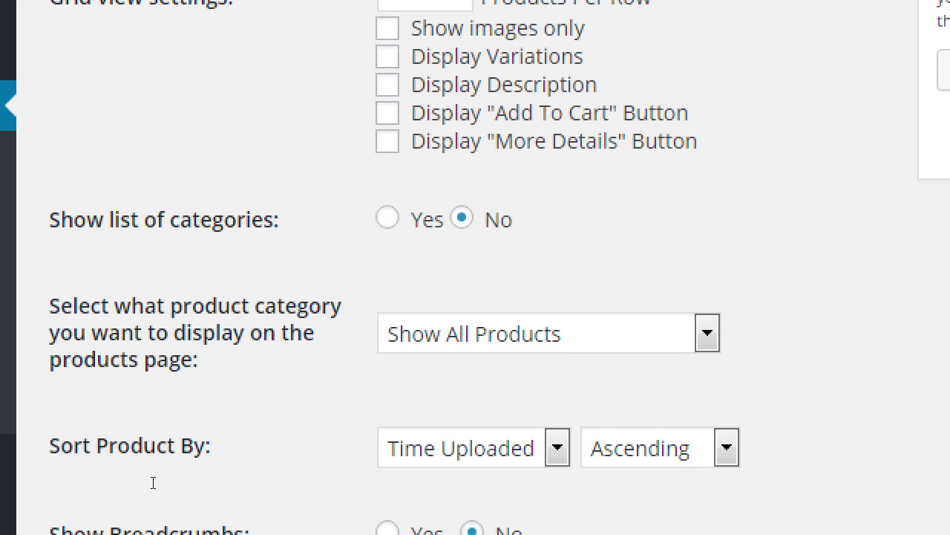
pyautogui.moveTo(154, 348); pyautogui.dragTo(190, 376)
pyautogui.click(210, 384)
pyautogui.scroll(-1, 199, 403)
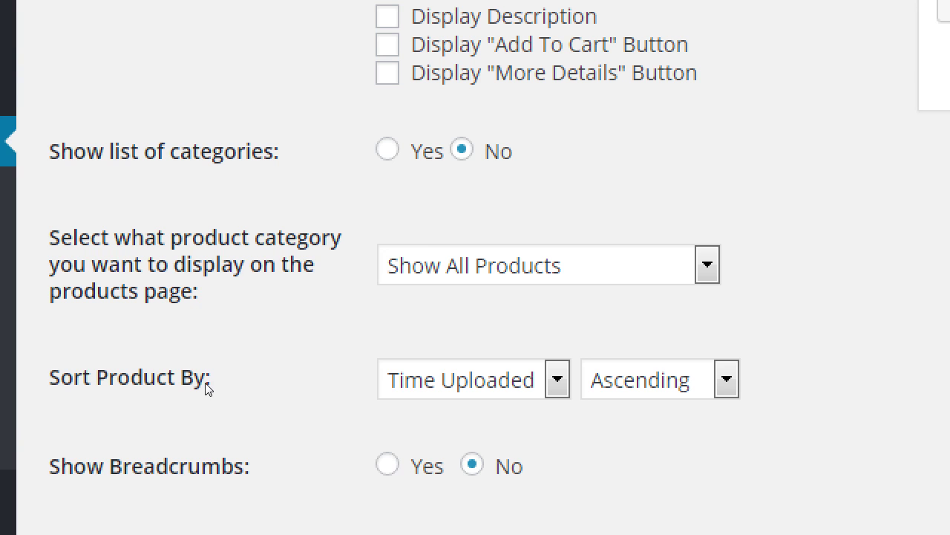
# Step: Check the product category choices for the products page and set Sort Product By to Name
pyautogui.hotkey('alt', 'Down')
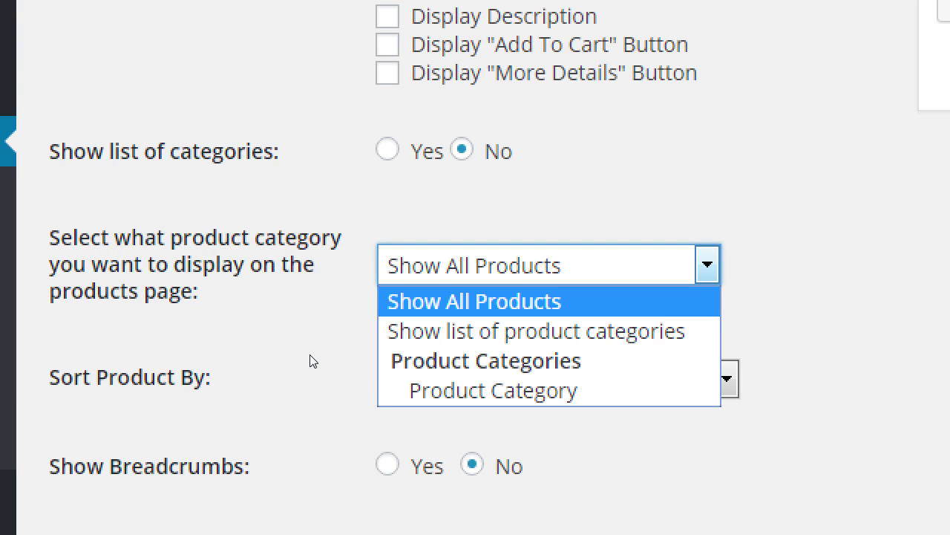
pyautogui.click(249, 383)
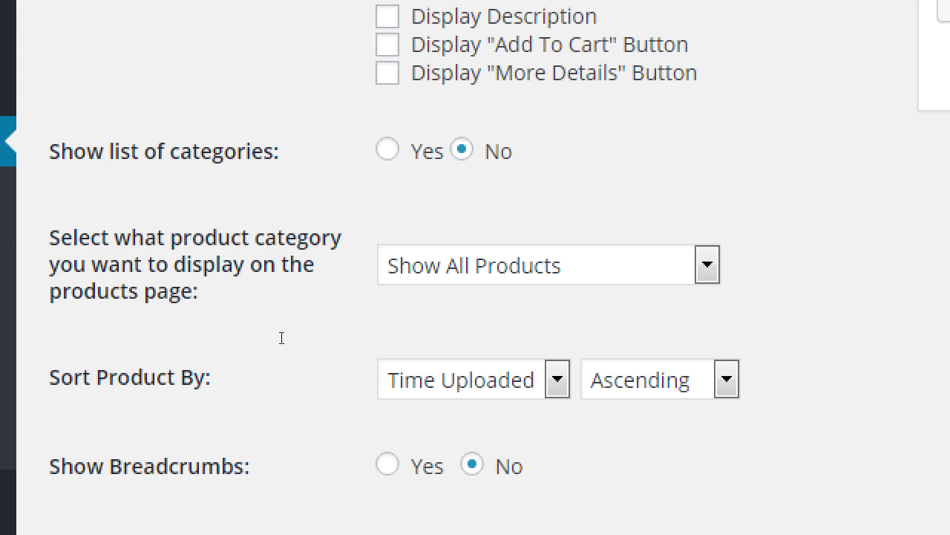
pyautogui.scroll(1, 282, 338)
pyautogui.scroll(-5, 282, 339)
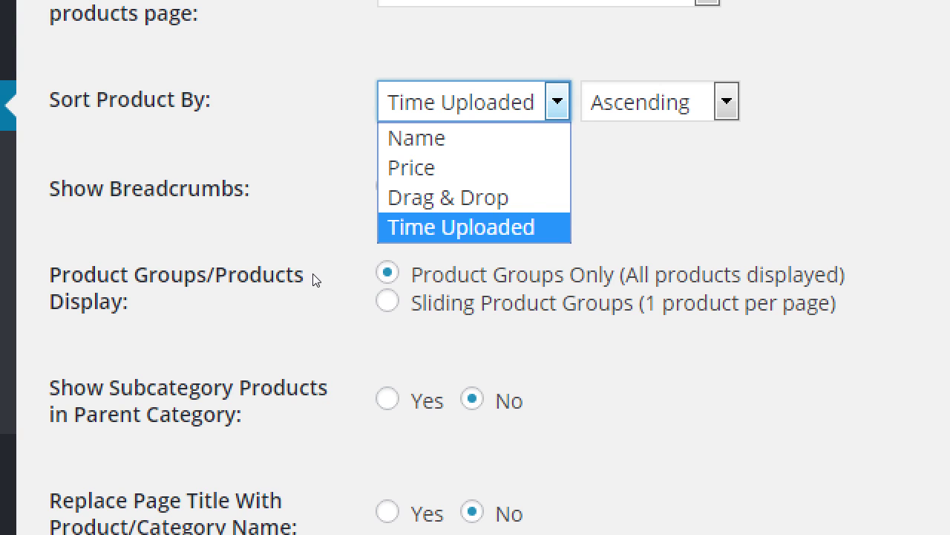
pyautogui.press('Up')
pyautogui.press('Up')
pyautogui.press('Up')
pyautogui.press('Down')
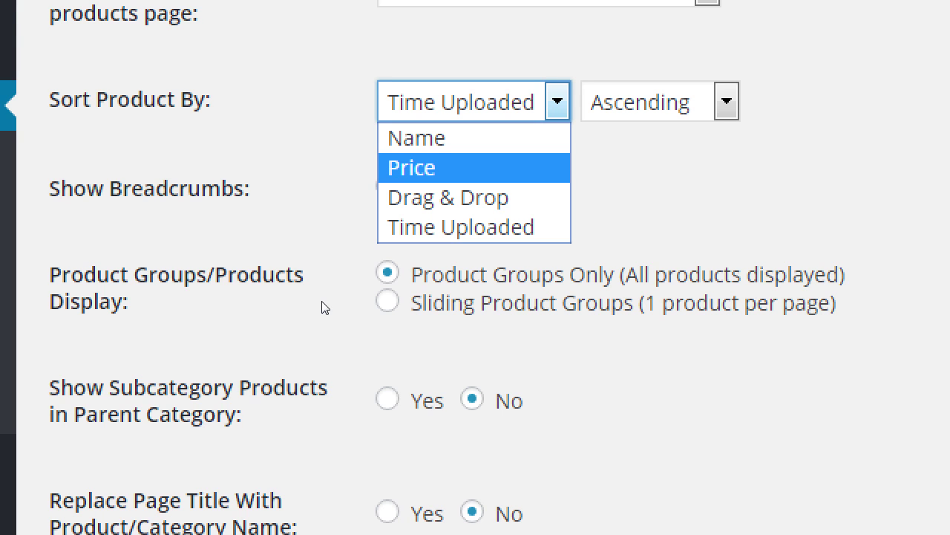
pyautogui.press('Down')
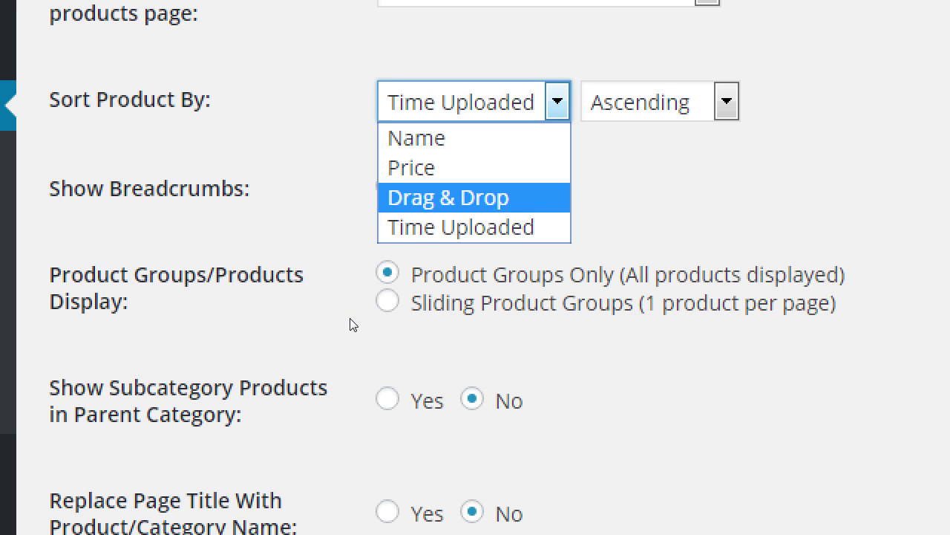
pyautogui.press('Up')
pyautogui.press('Up')
pyautogui.press('Return')
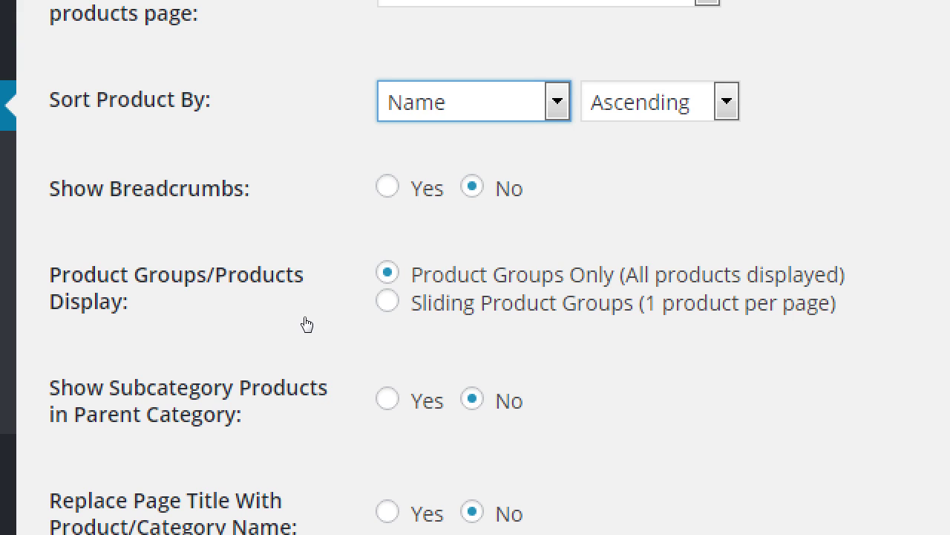
# Step: Set Show Breadcrumbs to Yes in Product Page Settings
pyautogui.press('Tab')
pyautogui.press('Tab')
pyautogui.press('Left')
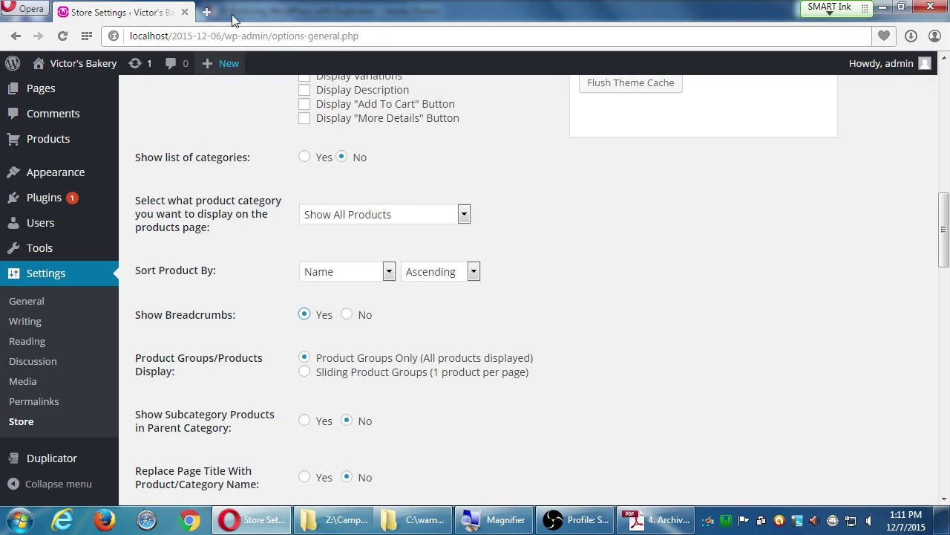
# Step: Open monoprice.com in a new browser tab and view the breadcrumbs on the Select 5.1 Channel Home Theater speakers product page
pyautogui.click(206, 12)
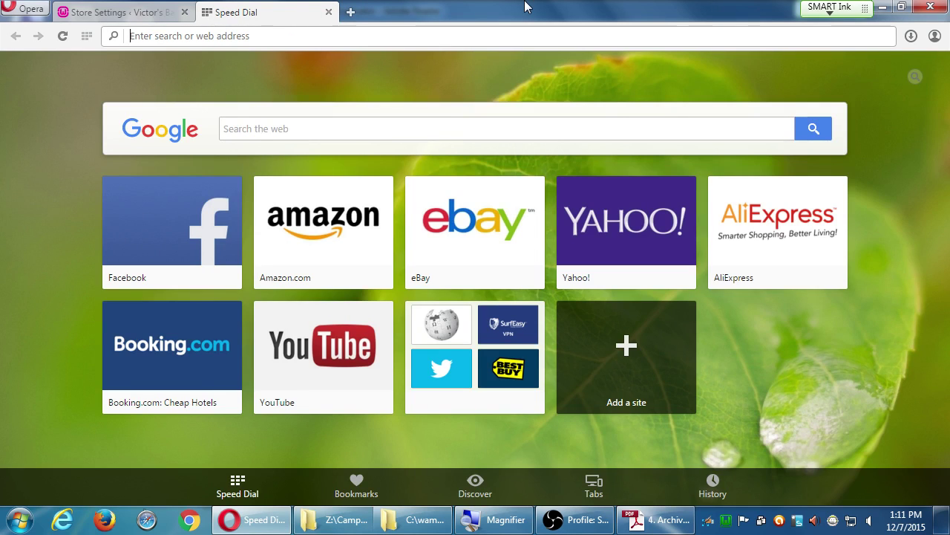
pyautogui.write('monoprice.com')
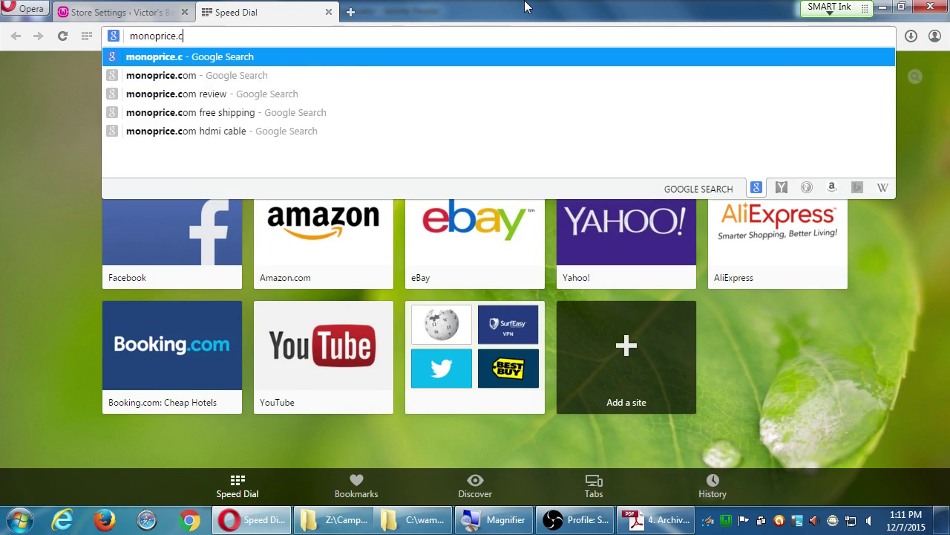
pyautogui.press('Return')
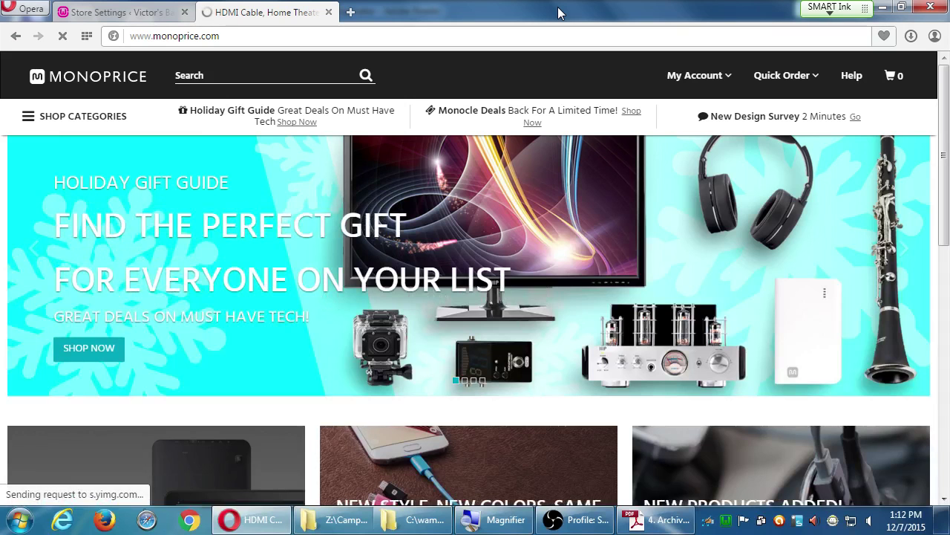
pyautogui.scroll(-5, 593, 386)
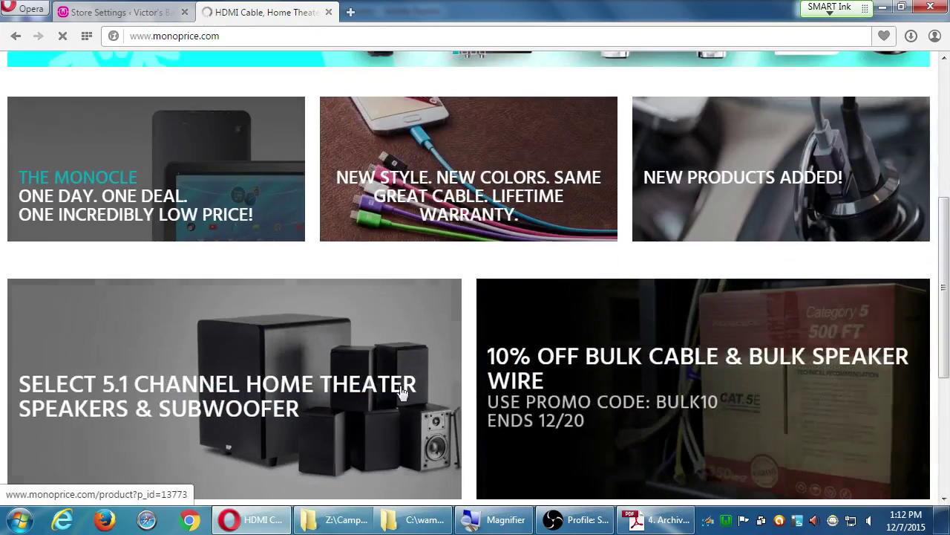
pyautogui.click(361, 388)
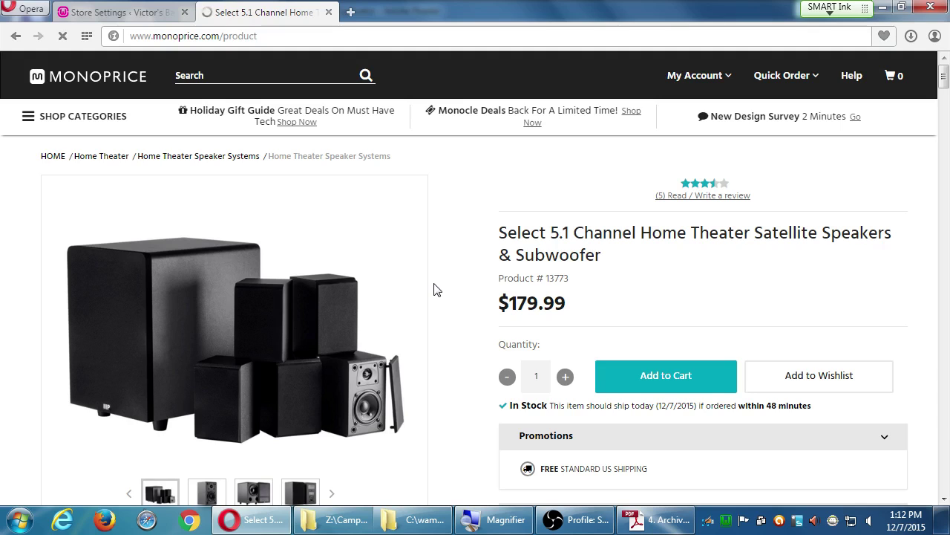
pyautogui.press('super+plus')
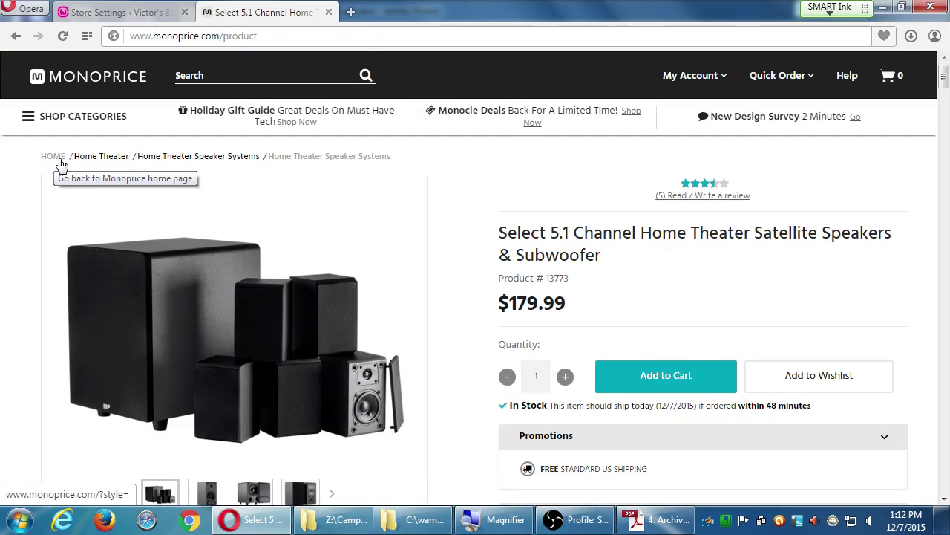
pyautogui.scroll(-3, 493, 278)
pyautogui.scroll(3, 494, 279)
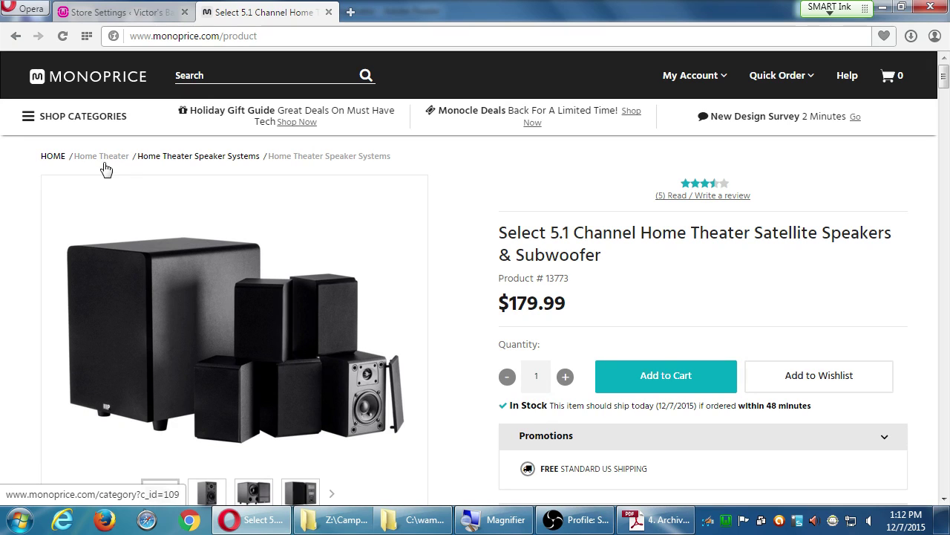
# Step: Follow the Home Theater breadcrumb, look through its subcategories, view the 3D Glasses category and close the Monoprice tab
pyautogui.click(104, 164)
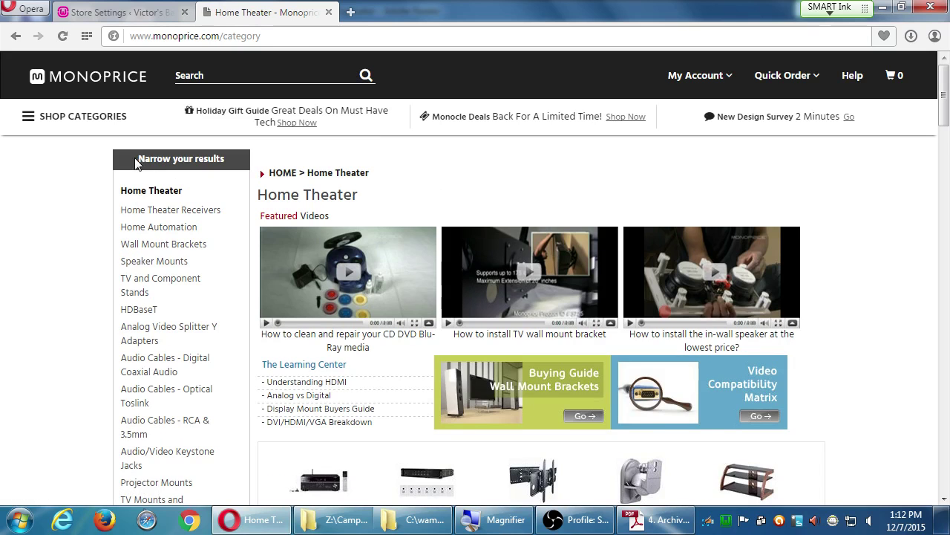
pyautogui.scroll(-3, 109, 251)
pyautogui.scroll(-5, 108, 251)
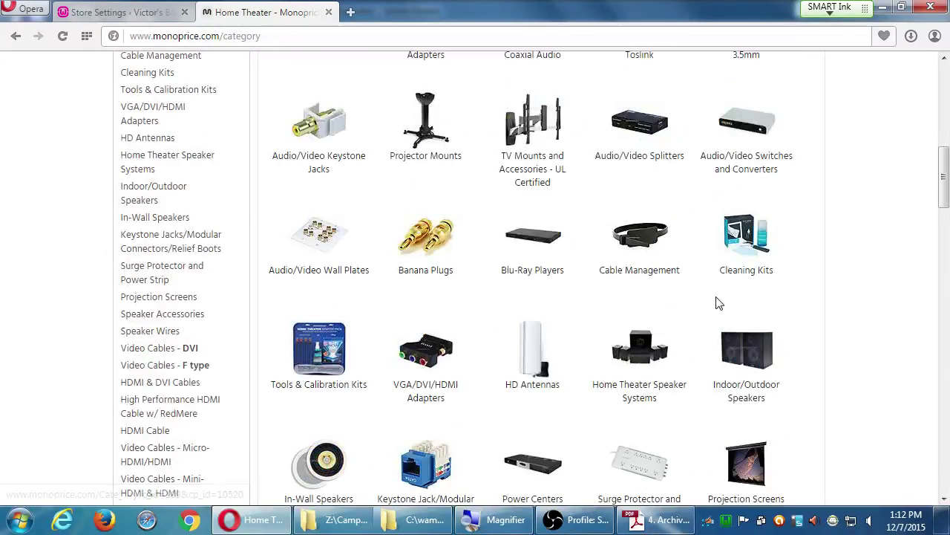
pyautogui.scroll(-3, 712, 305)
pyautogui.scroll(-7, 709, 309)
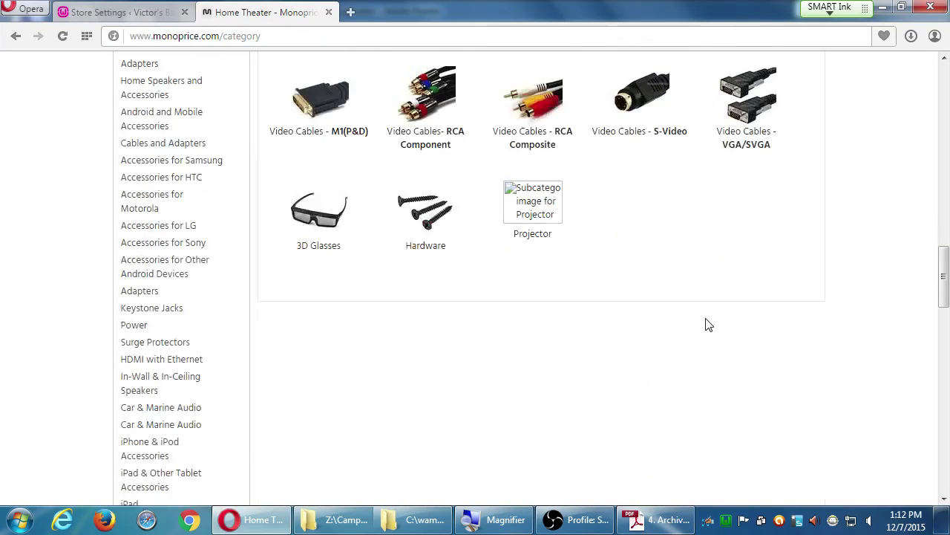
pyautogui.scroll(1, 706, 323)
pyautogui.scroll(-1, 319, 331)
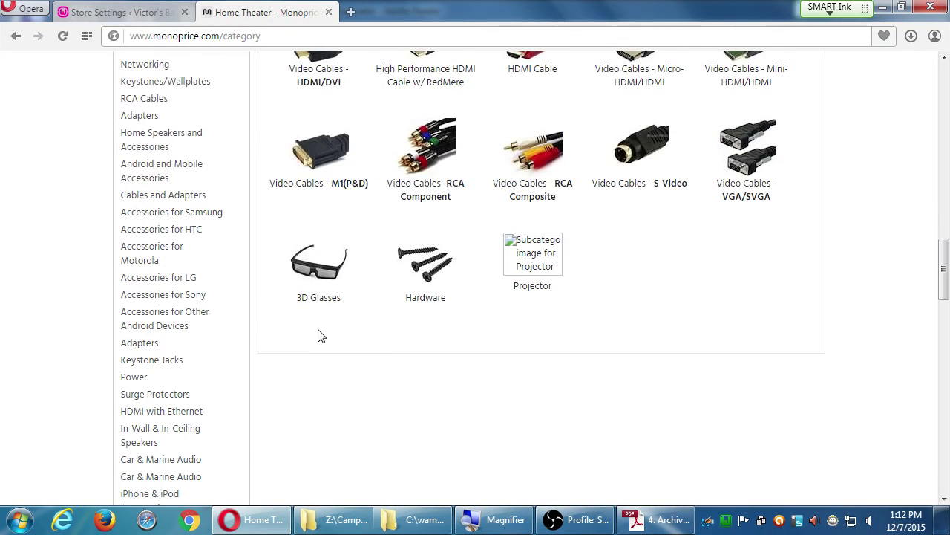
pyautogui.click(317, 287)
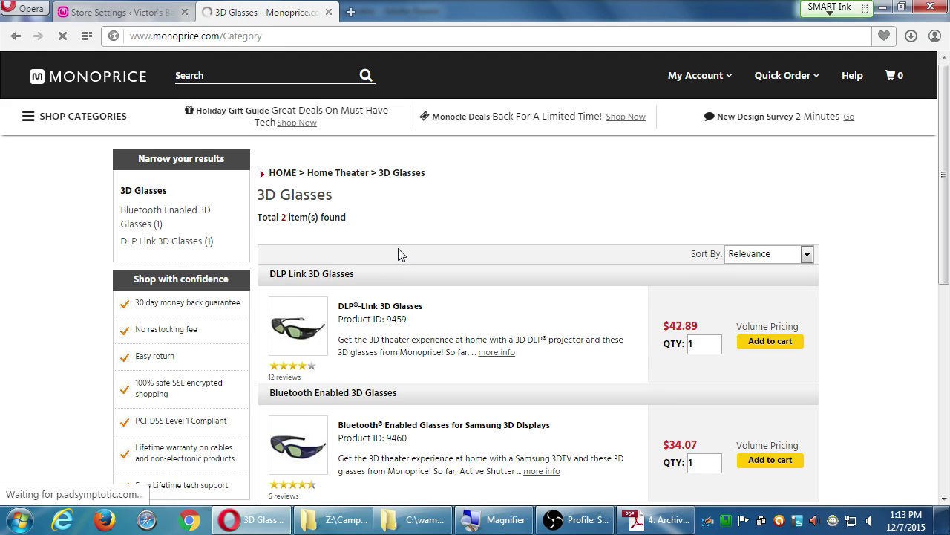
pyautogui.click(329, 12)
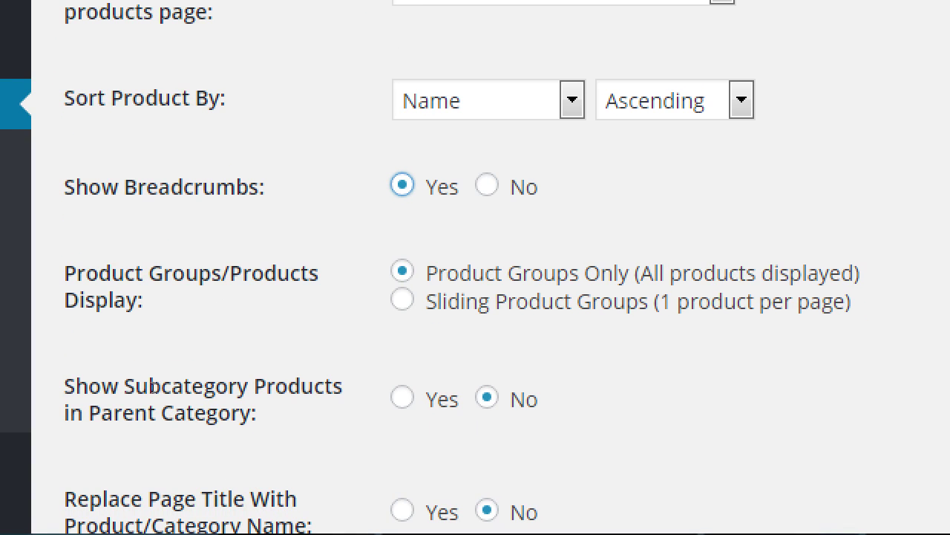
# Step: Review the Product Groups/Products Display, subcategory products and Replace Page Title With Product/Category Name options
pyautogui.moveTo(153, 371); pyautogui.dragTo(98, 275)
pyautogui.scroll(-3, 191, 399)
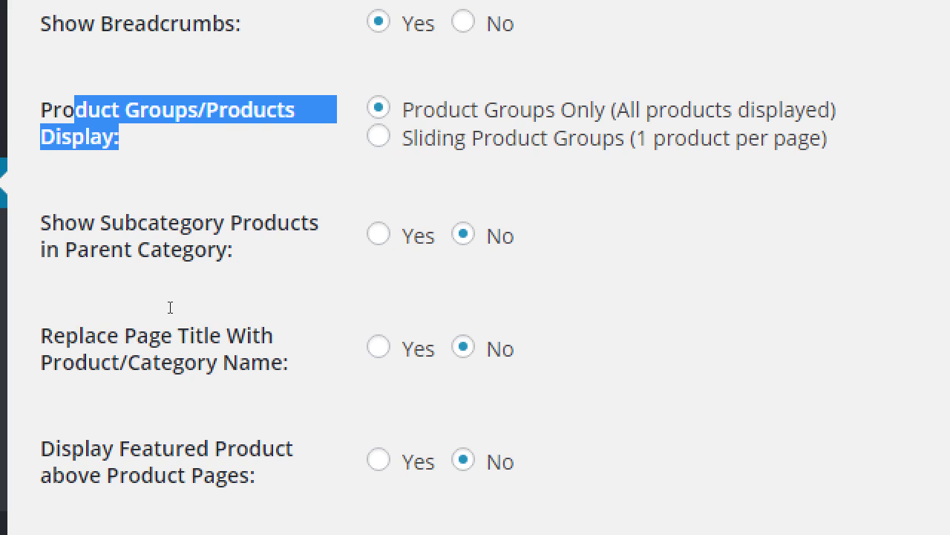
pyautogui.click(150, 332)
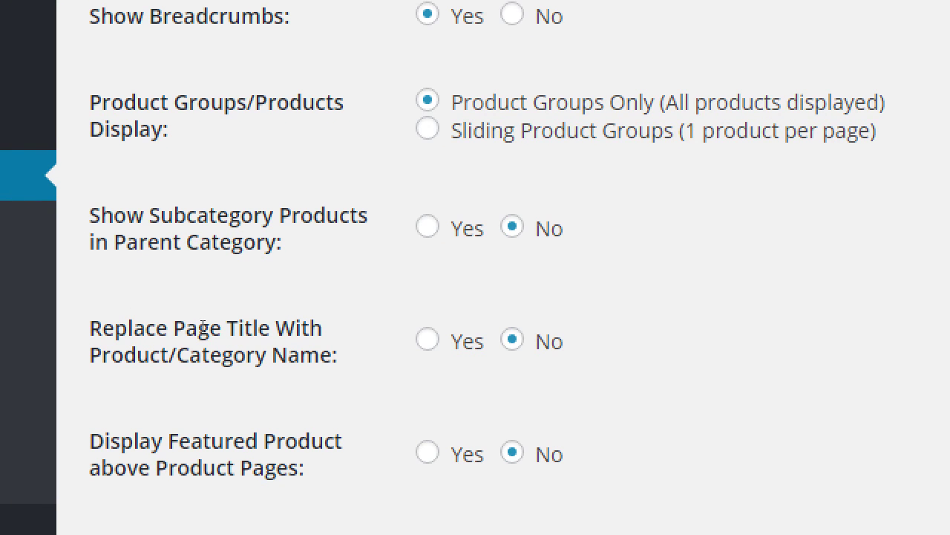
pyautogui.moveTo(178, 315); pyautogui.dragTo(219, 386)
pyautogui.click(239, 384)
pyautogui.scroll(-1, 243, 381)
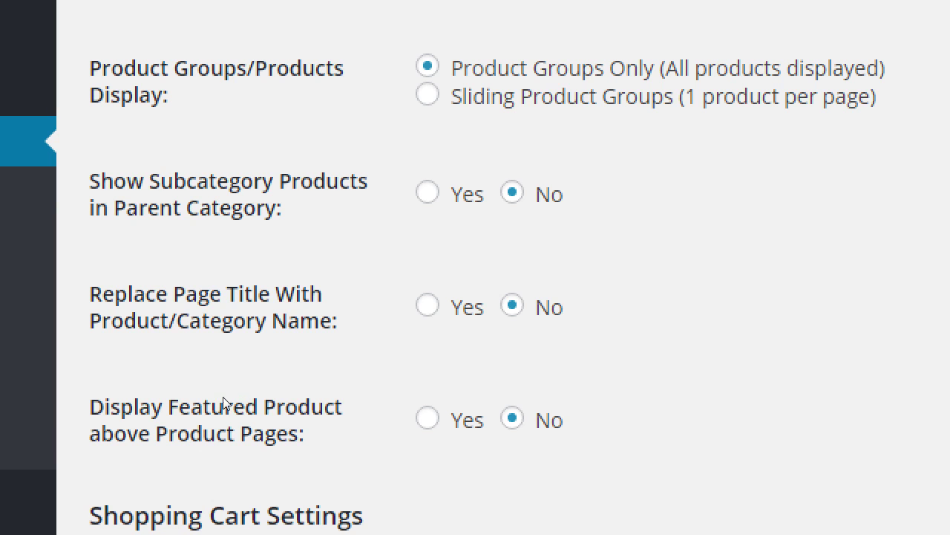
# Step: Set Display Featured Product above Product Pages to Yes
pyautogui.moveTo(179, 406); pyautogui.dragTo(201, 422)
pyautogui.scroll(-2, 211, 428)
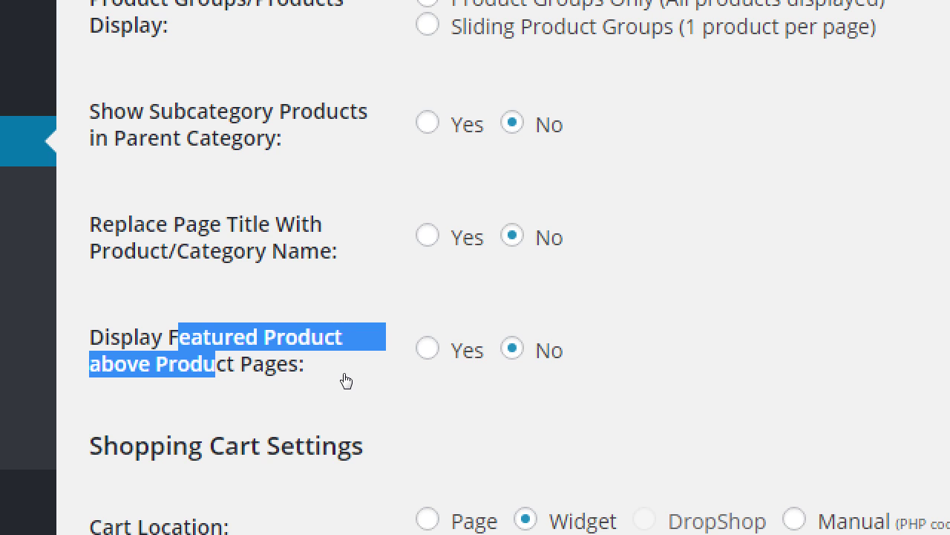
pyautogui.press('Left')
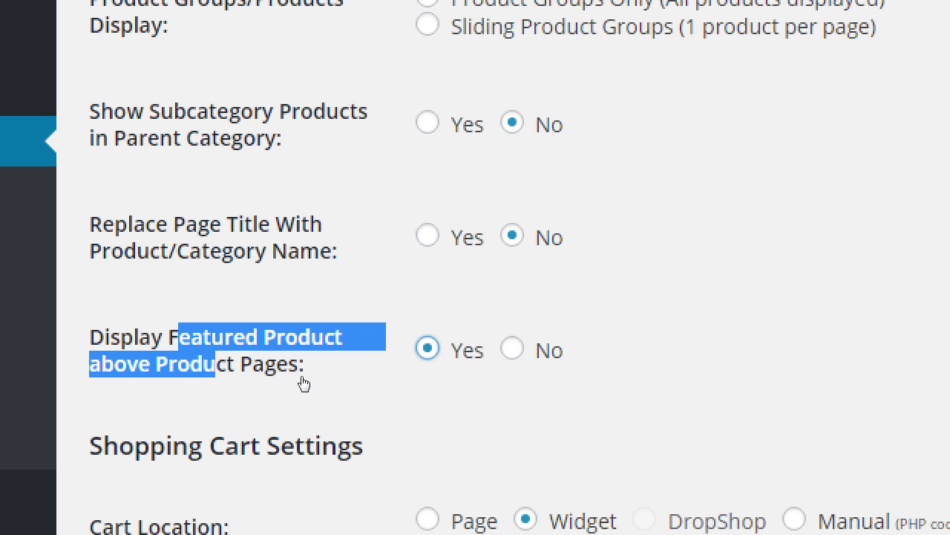
pyautogui.click(217, 384)
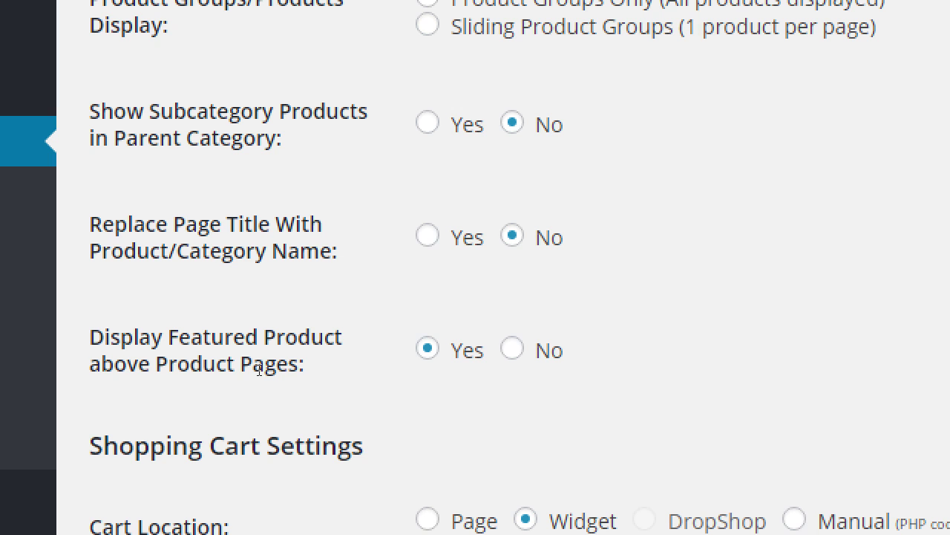
# Step: In Shopping Cart Settings, try Page for Cart Location and Yes for Display "+ Postage & Tax", restoring Widget and No
pyautogui.scroll(-4, 258, 370)
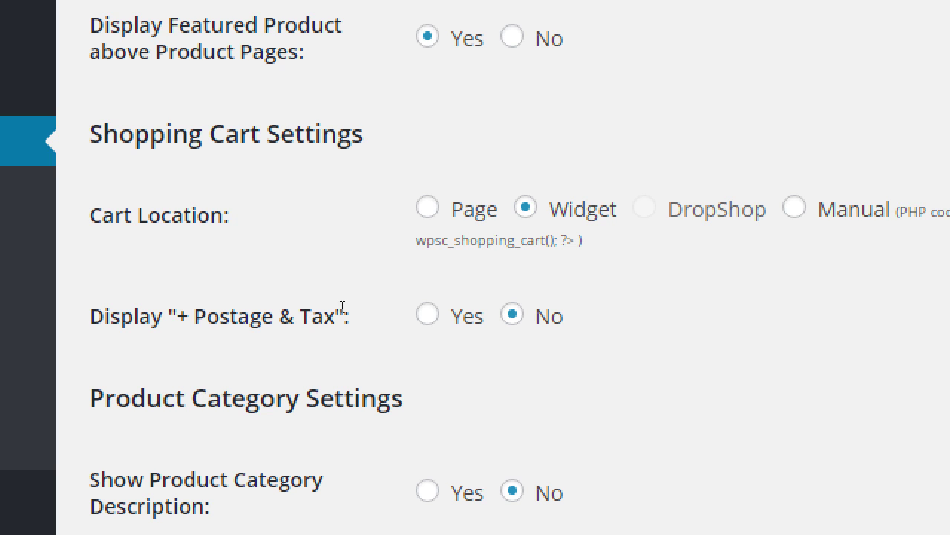
pyautogui.press('Tab')
pyautogui.press('Left')
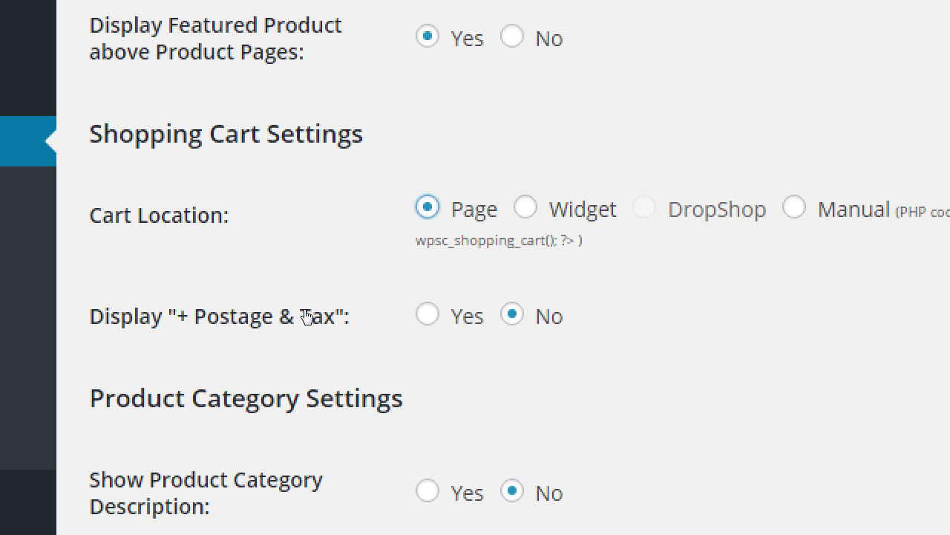
pyautogui.press('Right')
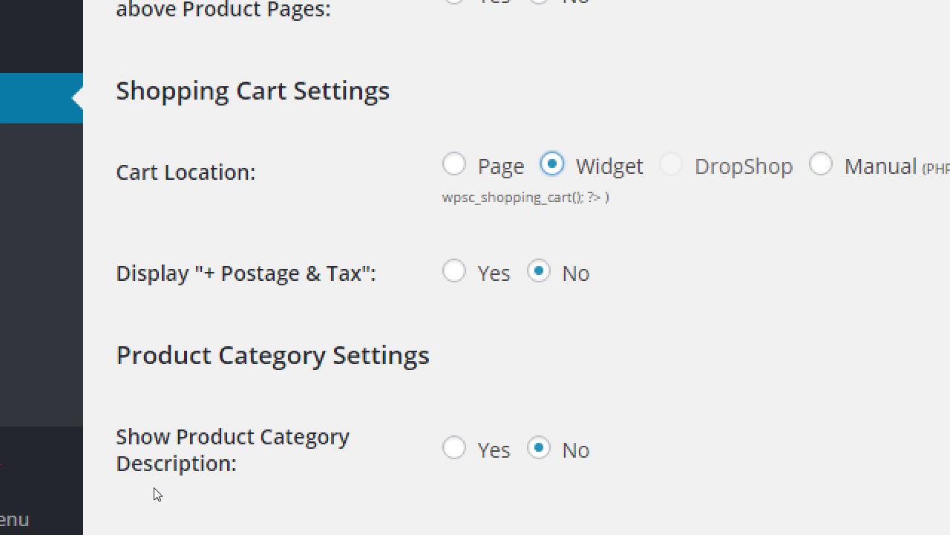
pyautogui.click(145, 364)
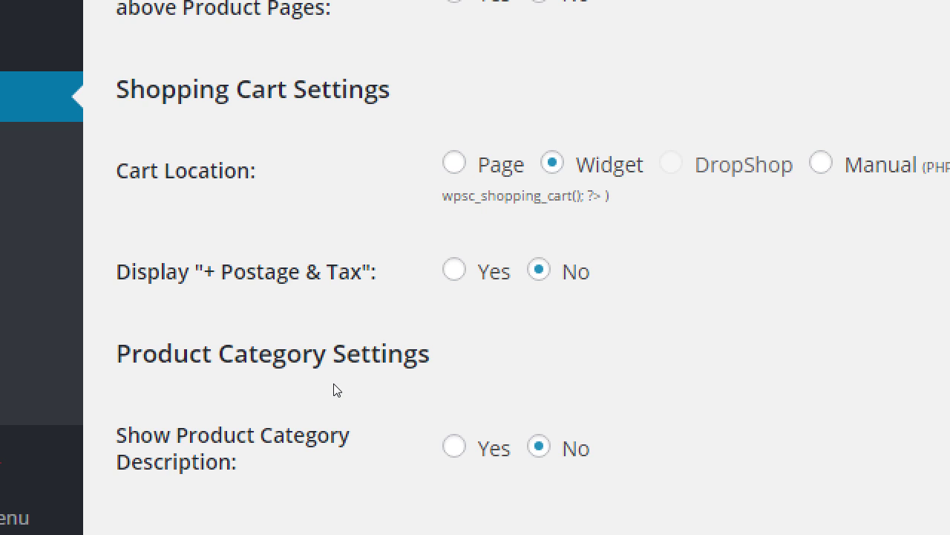
pyautogui.press('Left')
pyautogui.press('Right')
# Step: Set Show Product Category Description to Yes in Product Category Settings
pyautogui.scroll(-5, 412, 394)
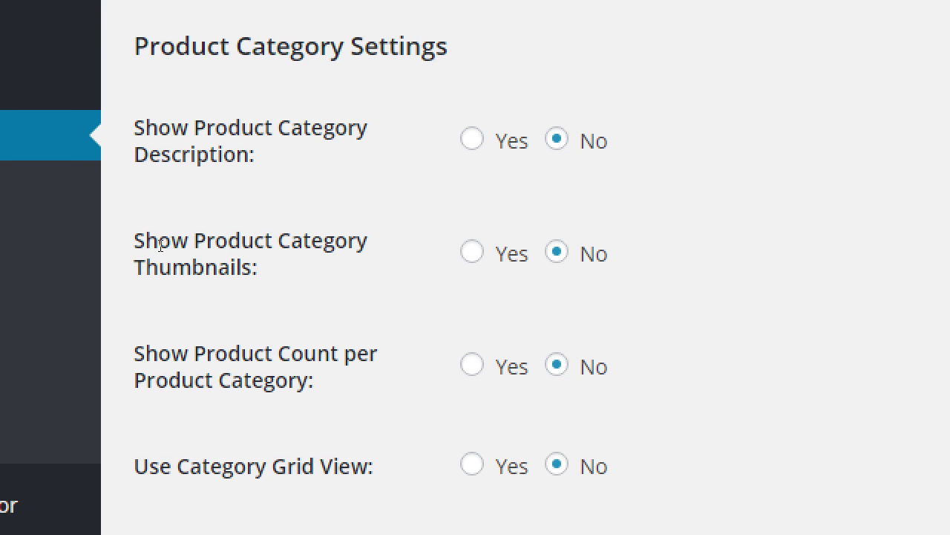
pyautogui.moveTo(200, 247); pyautogui.dragTo(218, 247)
pyautogui.click(227, 247)
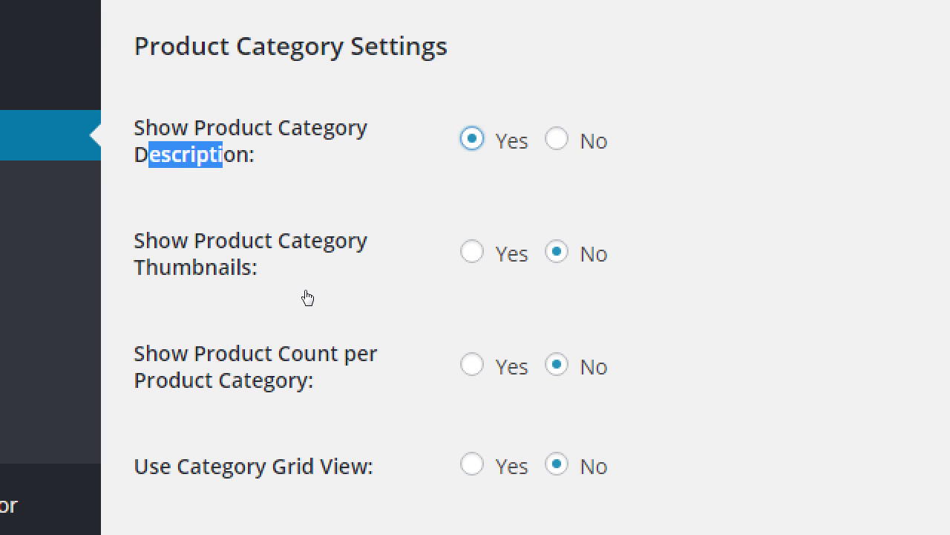
pyautogui.click(222, 308)
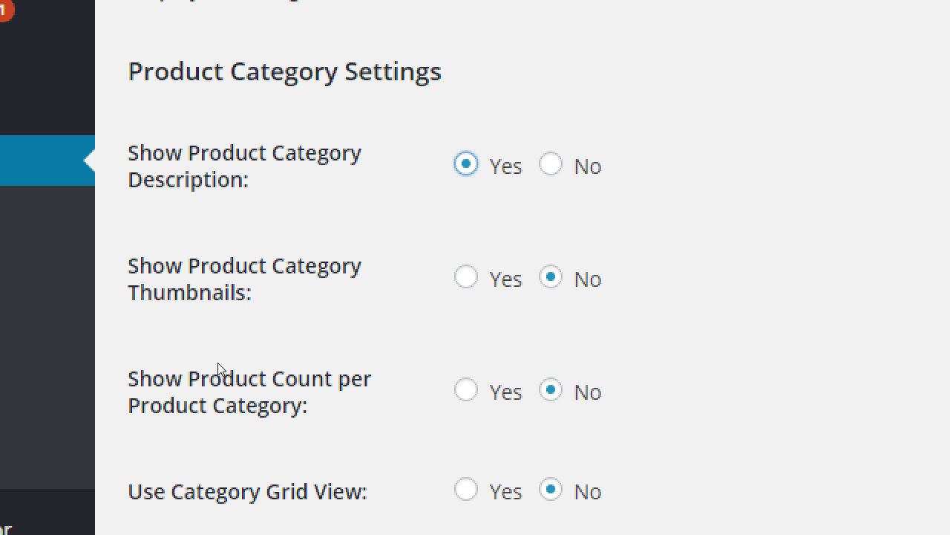
# Step: Set Show Product Category Thumbnails to Yes in Product Category Settings
pyautogui.scroll(-2, 230, 372)
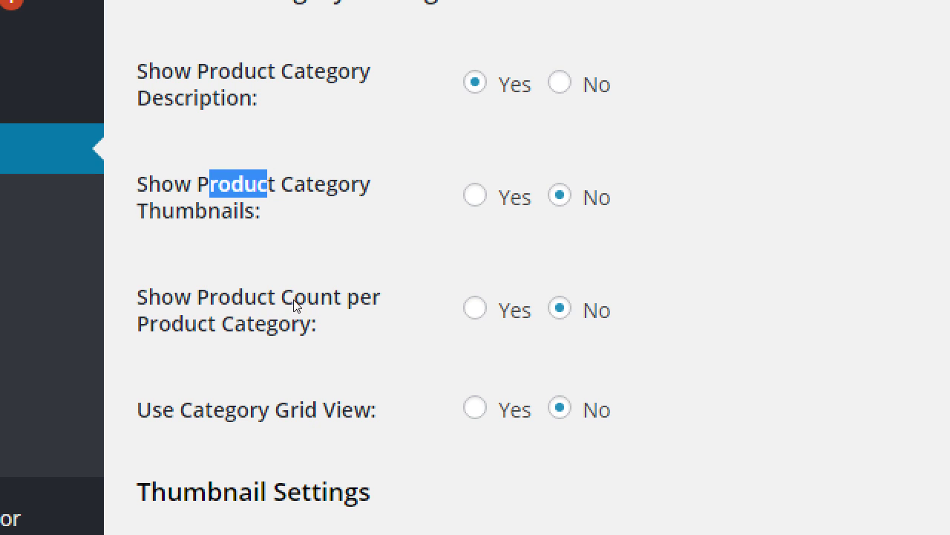
pyautogui.press('Left')
pyautogui.click(223, 293)
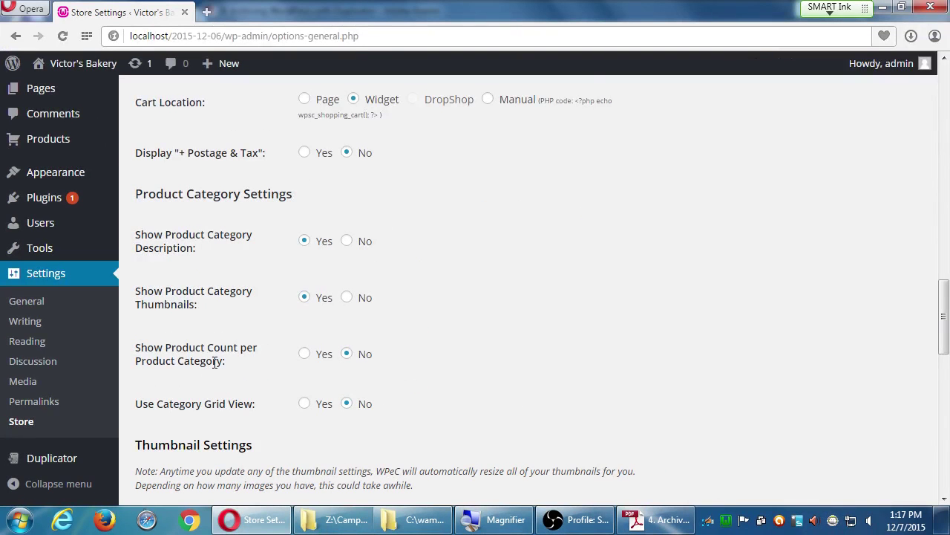
# Step: Open Monoprice's homepage and its 5.1 Channel Home Theater speaker page from the browsing history in a new tab, and look over the product page
pyautogui.hotkey('ctrl', 't')
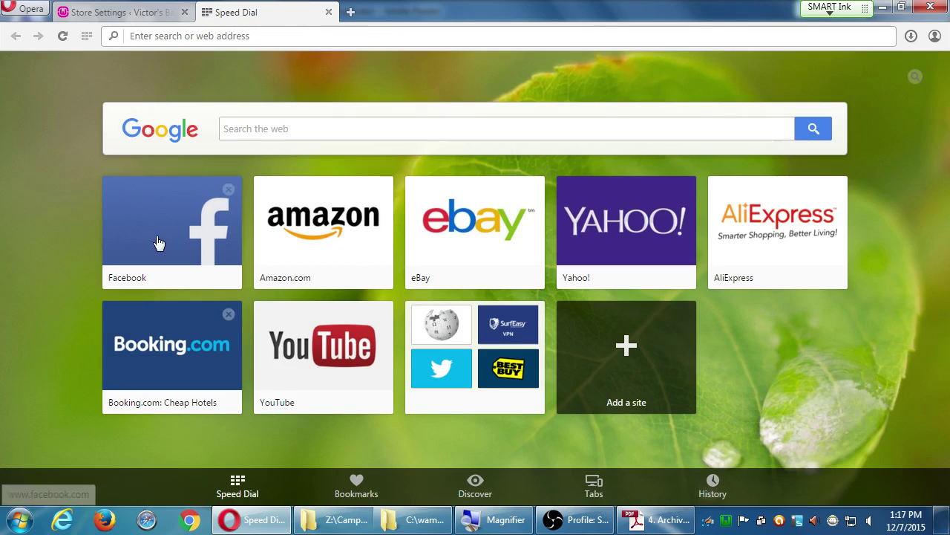
pyautogui.click(43, 14)
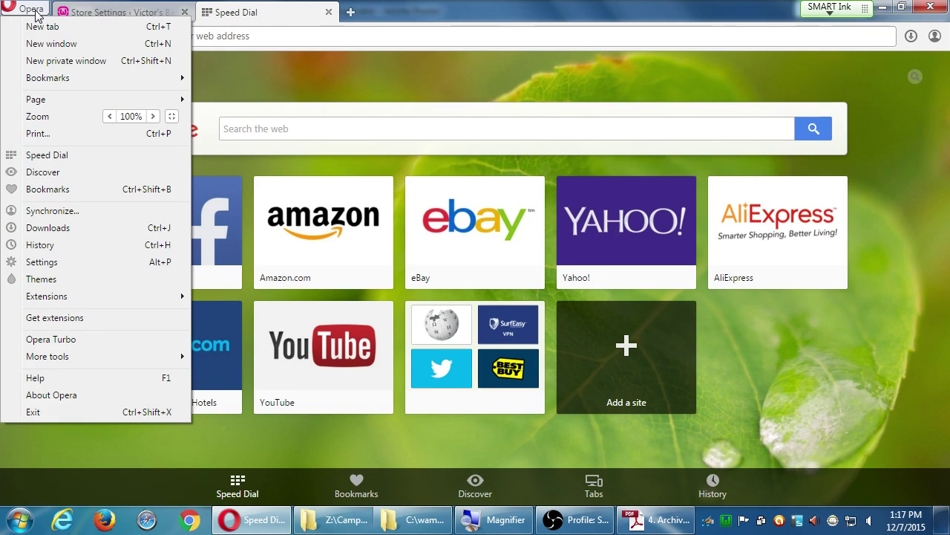
pyautogui.click(173, 247)
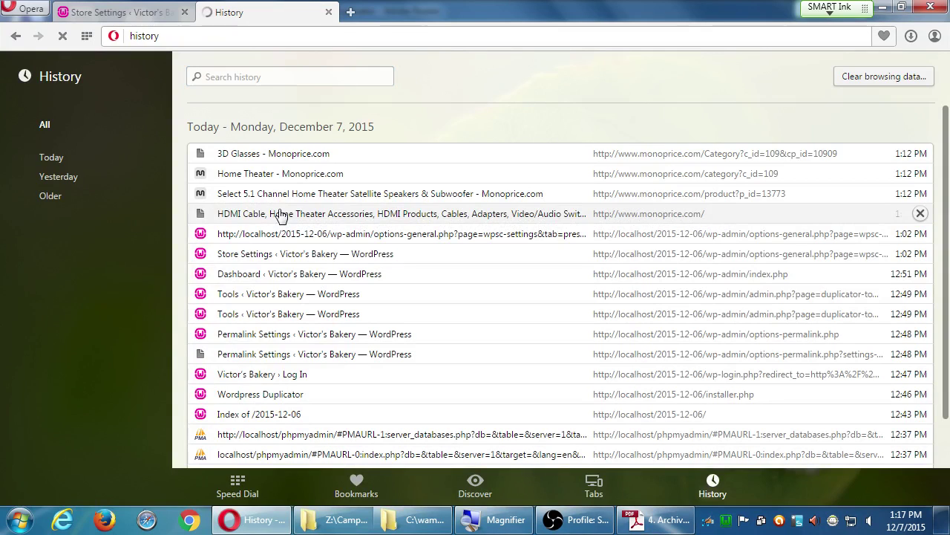
pyautogui.click(365, 164)
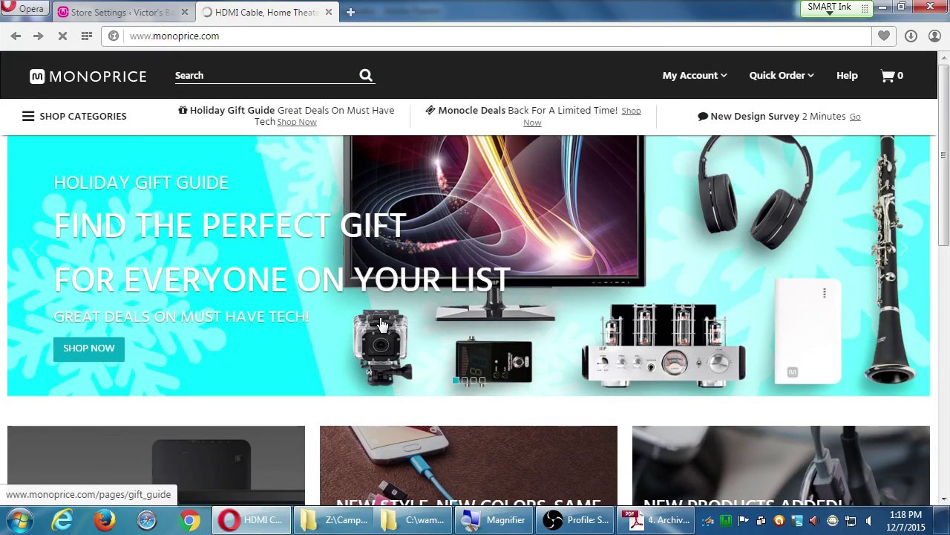
pyautogui.hotkey('alt', 'Left')
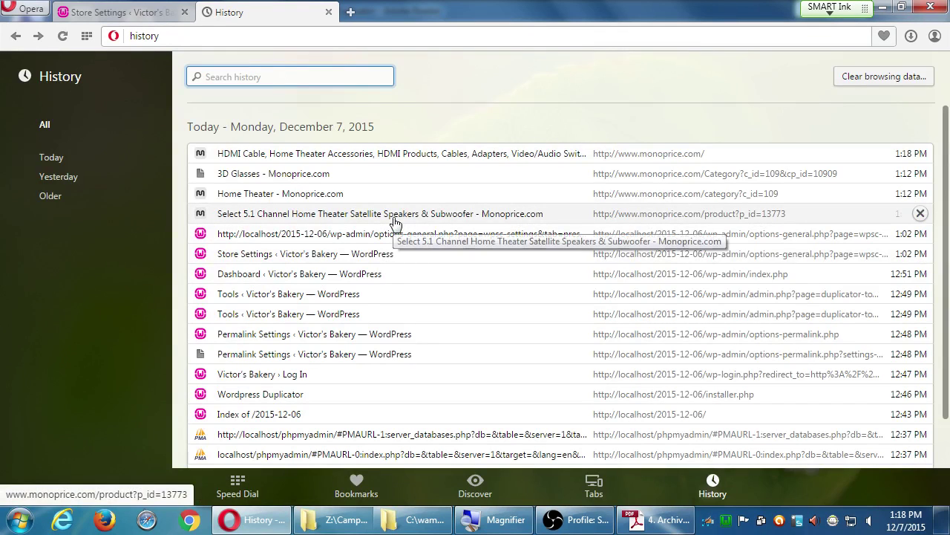
pyautogui.click(394, 222)
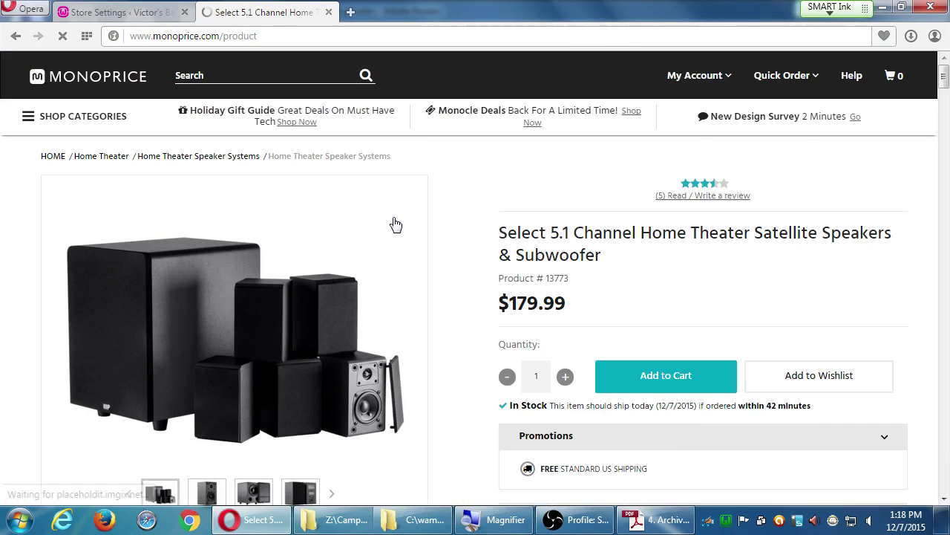
pyautogui.scroll(-4, 430, 399)
pyautogui.scroll(-6, 432, 395)
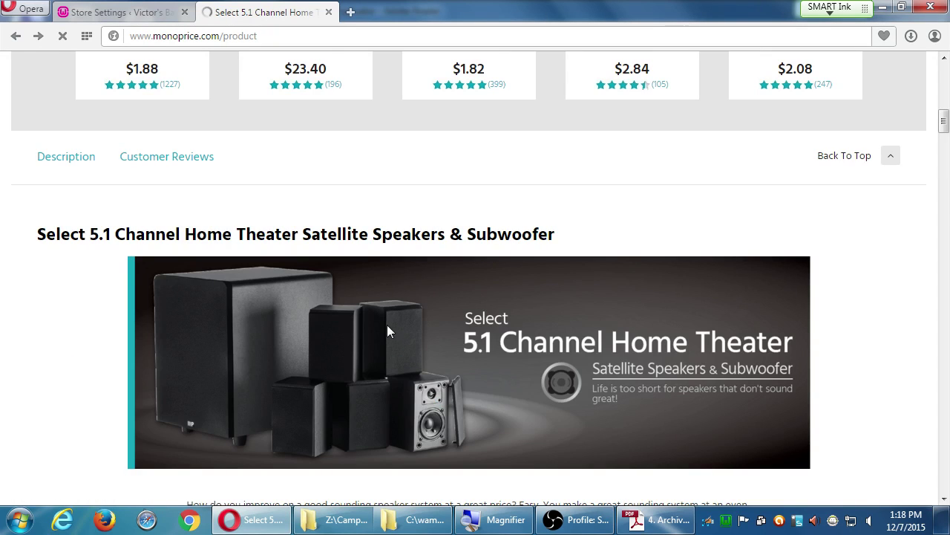
# Step: Open Monoprice's 3D Glasses category from the history, examine the product counts per subcategory, and return to the store settings
pyautogui.hotkey('ctrl', 'h')
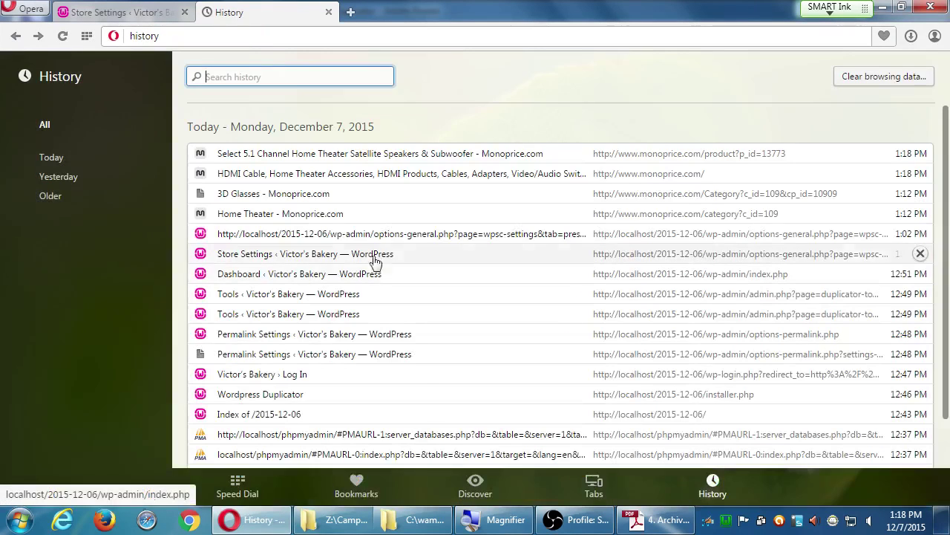
pyautogui.click(347, 199)
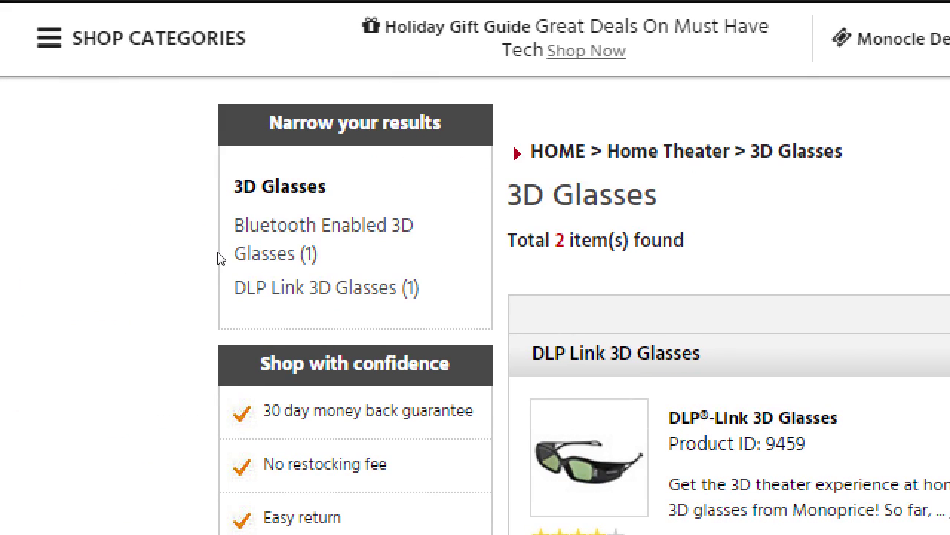
pyautogui.moveTo(239, 288); pyautogui.dragTo(48, 232)
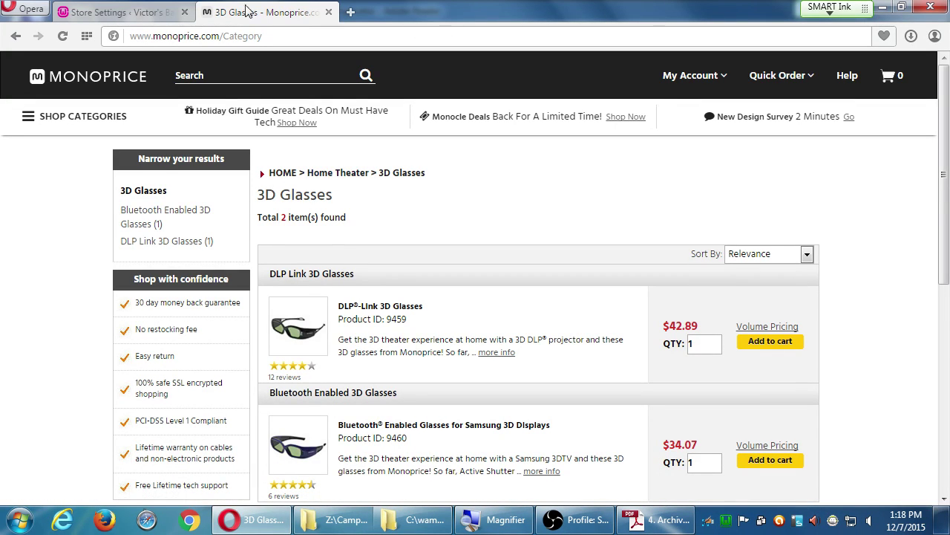
pyautogui.click(164, 16)
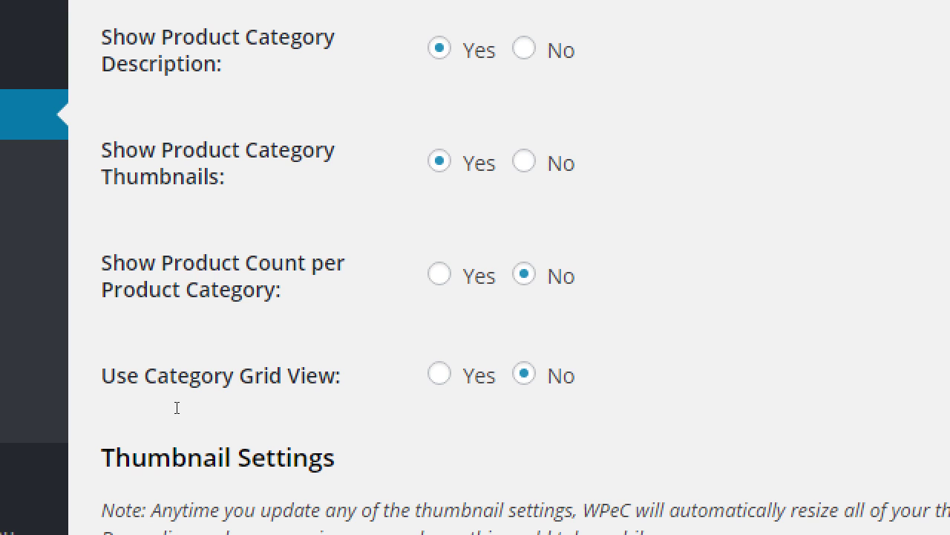
# Step: Set the Default Product Category Thumbnail Size to width 100 and height 100 in Thumbnail Settings
pyautogui.scroll(-3, 191, 429)
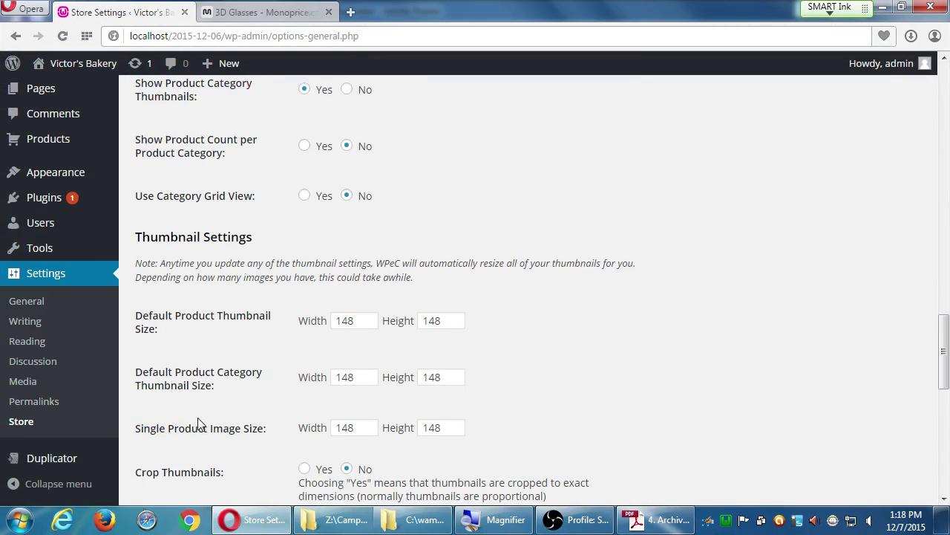
pyautogui.scroll(-2, 198, 423)
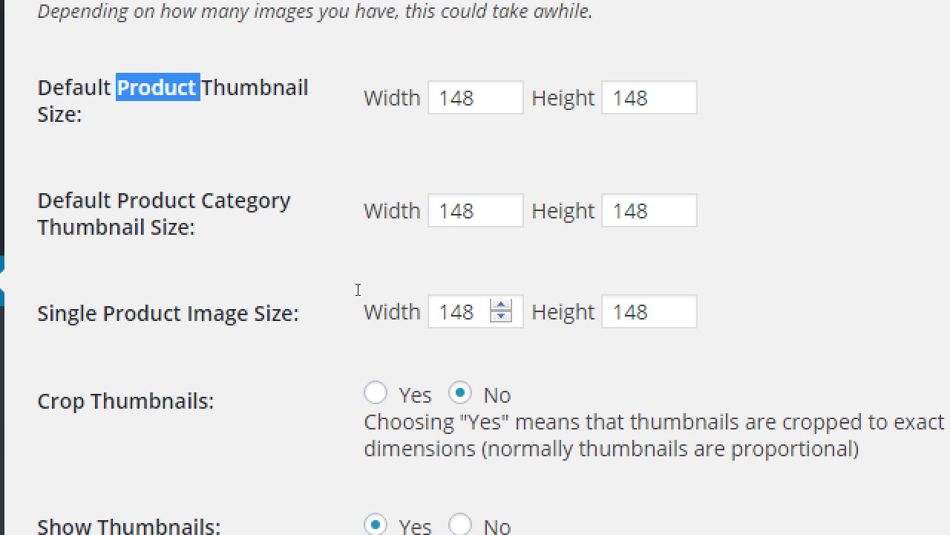
pyautogui.press('Tab')
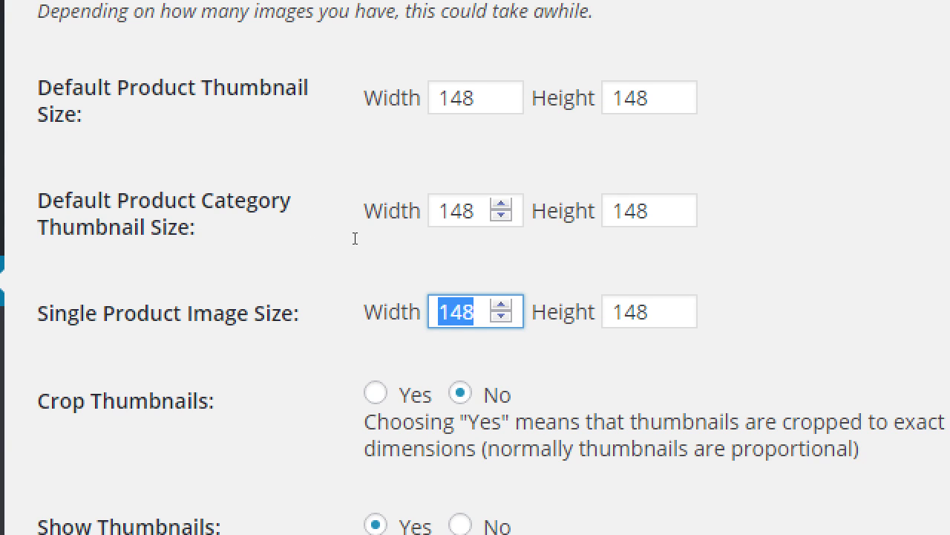
pyautogui.hotkey('shift', 'Tab')
pyautogui.hotkey('shift', 'Tab')
pyautogui.write('100')
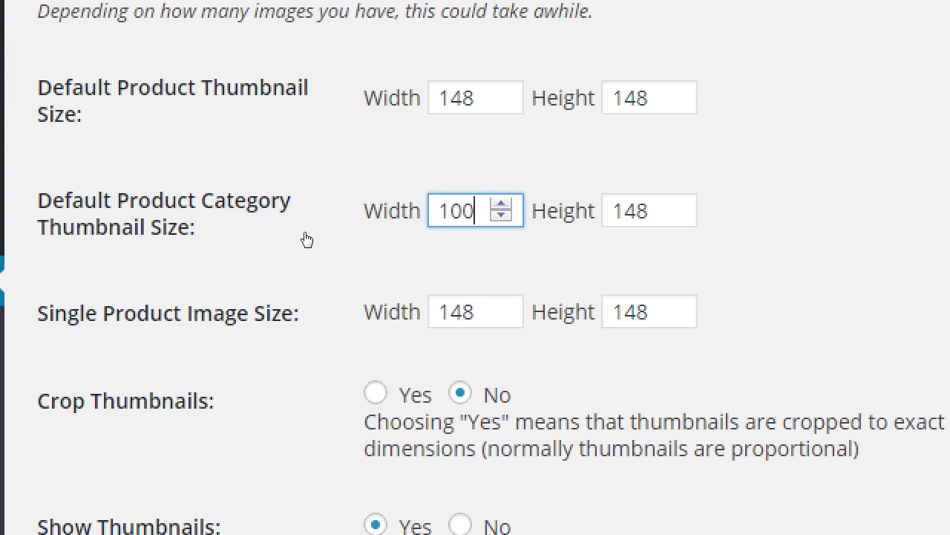
pyautogui.press('Tab')
pyautogui.write('100')
# Step: Set the Single Product Image Size to width 200 and height 200
pyautogui.press('Tab')
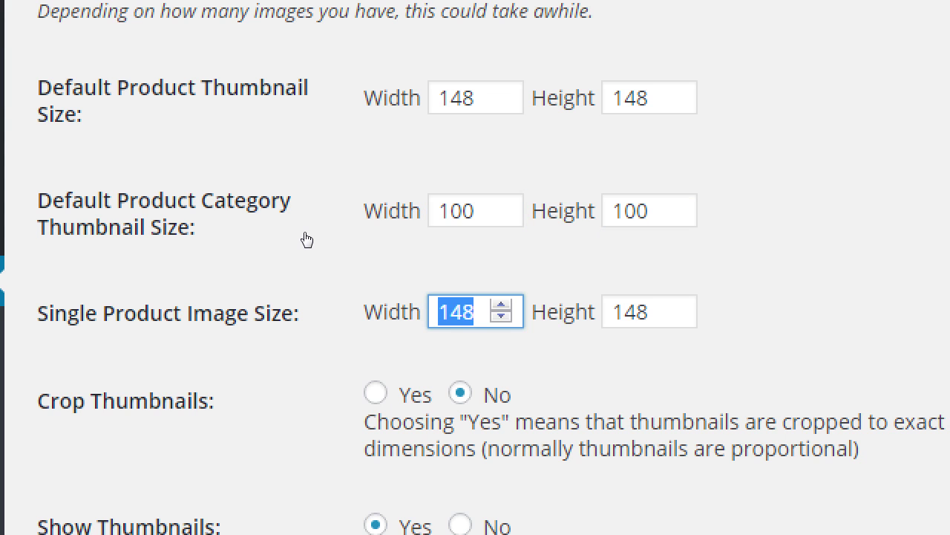
pyautogui.write('200')
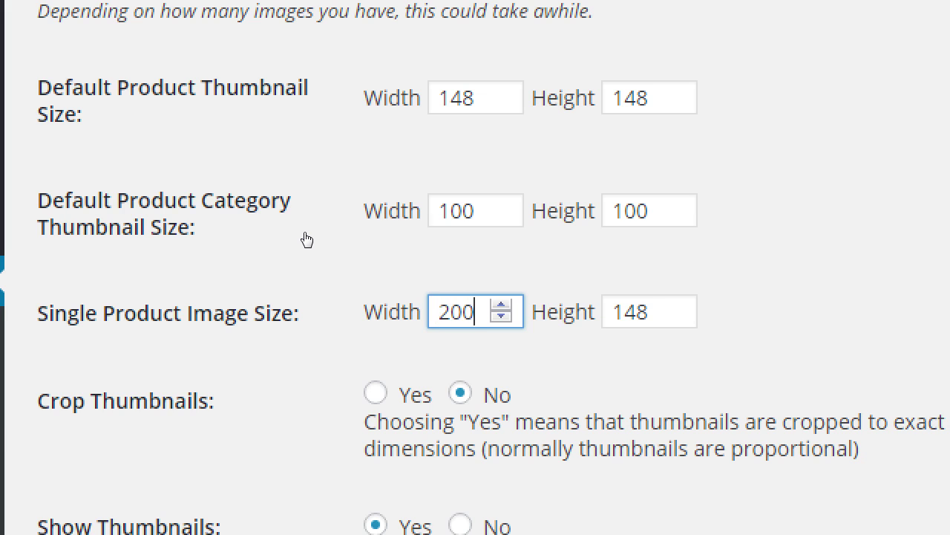
pyautogui.press('Tab')
pyautogui.write('200')
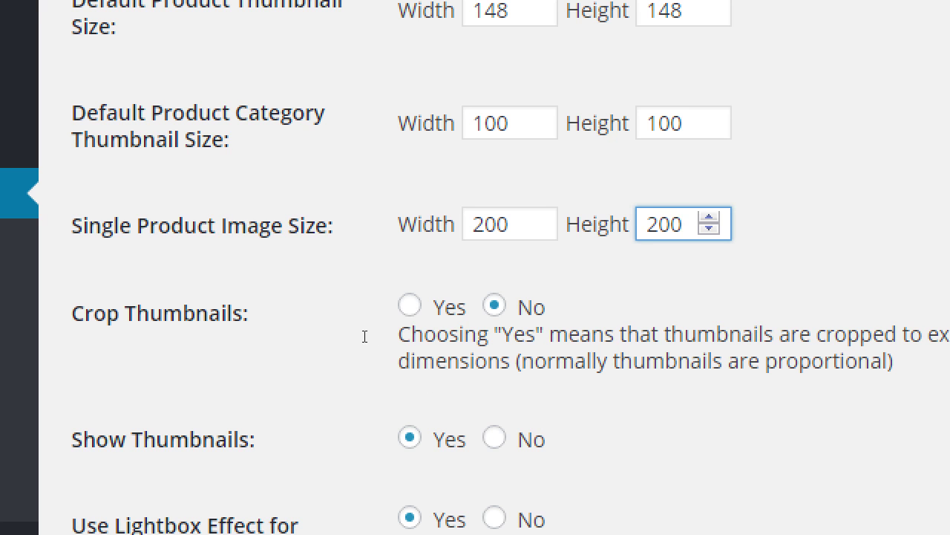
# Step: Review the Thumbnail Settings, including the image sizes, thumbnail cropping, thumbnail display and lightbox options
pyautogui.press('Tab')
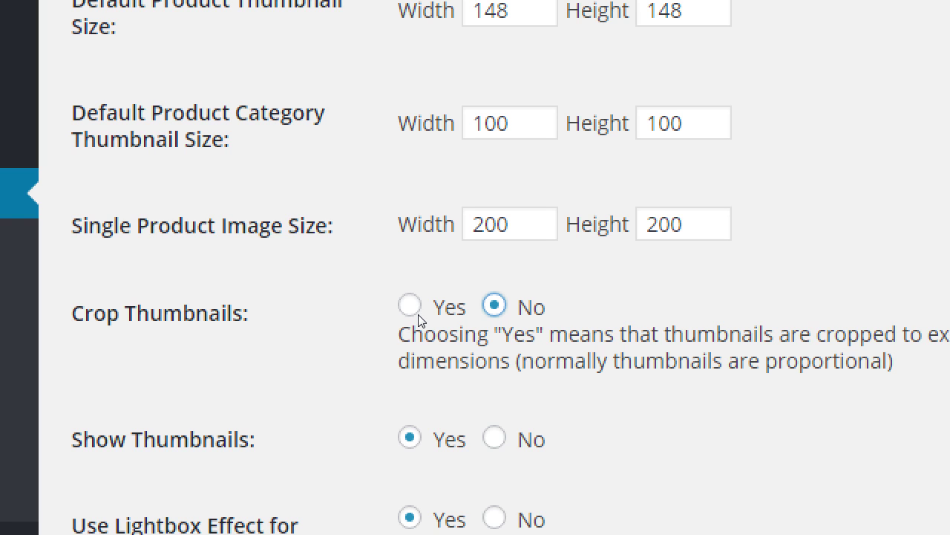
pyautogui.scroll(3, 419, 316)
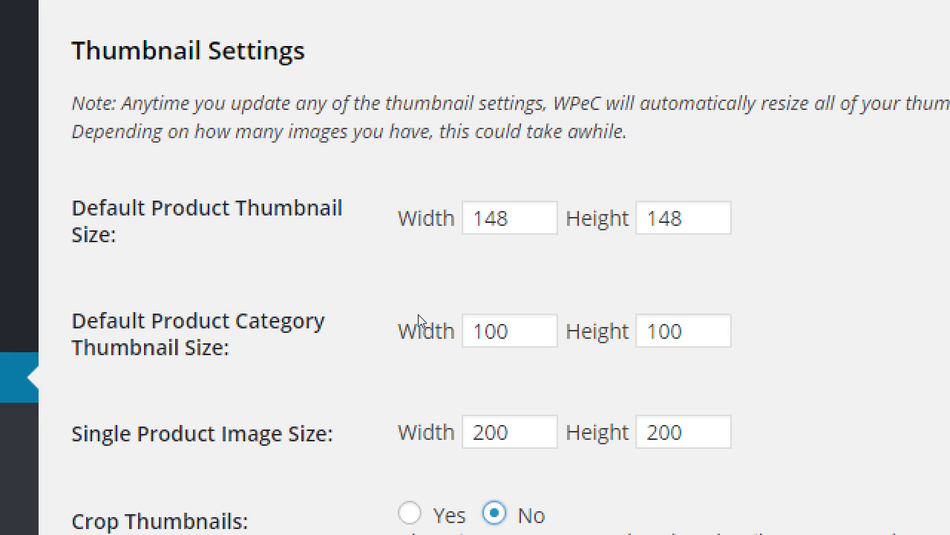
pyautogui.scroll(1, 455, 315)
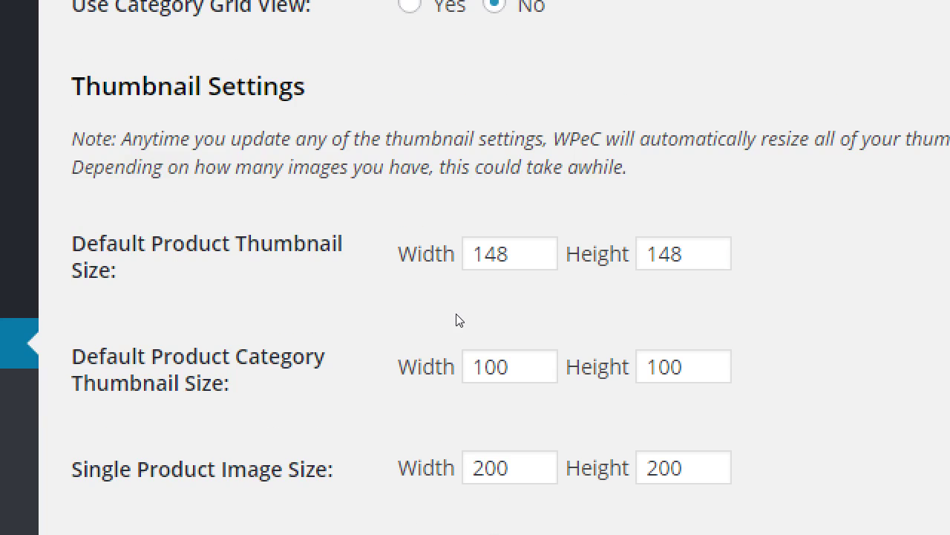
pyautogui.scroll(-2, 458, 321)
pyautogui.scroll(-2, 458, 322)
pyautogui.scroll(5, 465, 324)
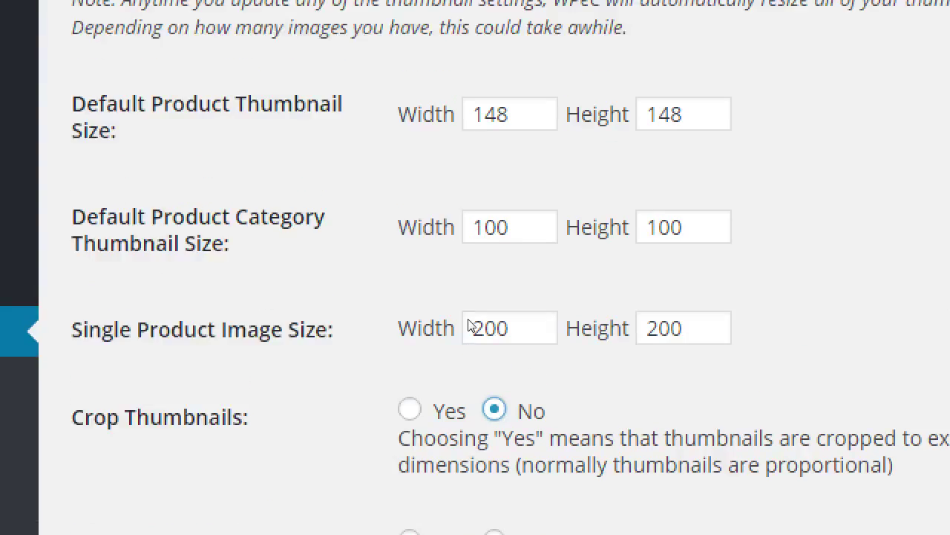
pyautogui.scroll(-3, 481, 333)
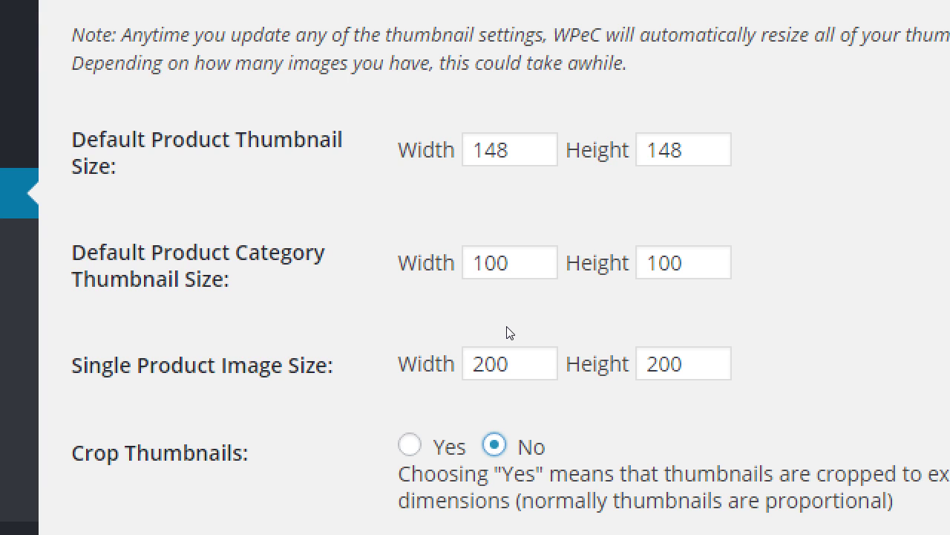
pyautogui.scroll(-8, 494, 327)
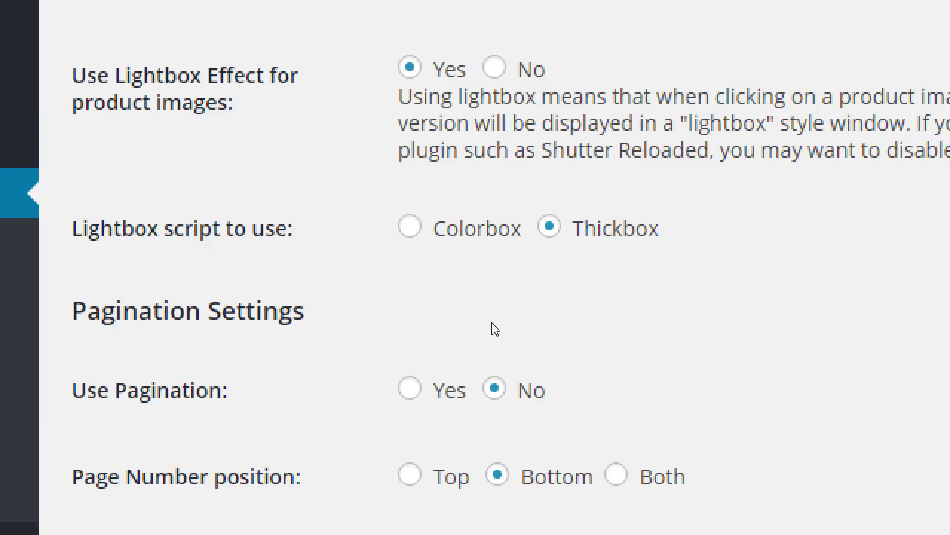
pyautogui.scroll(2, 494, 327)
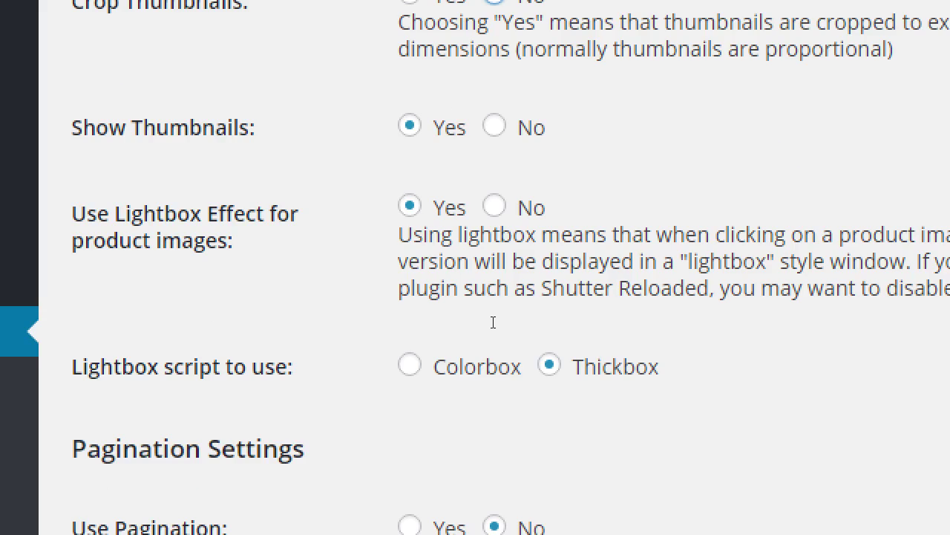
# Step: Set the lightbox script to Colorbox
pyautogui.scroll(1, 496, 321)
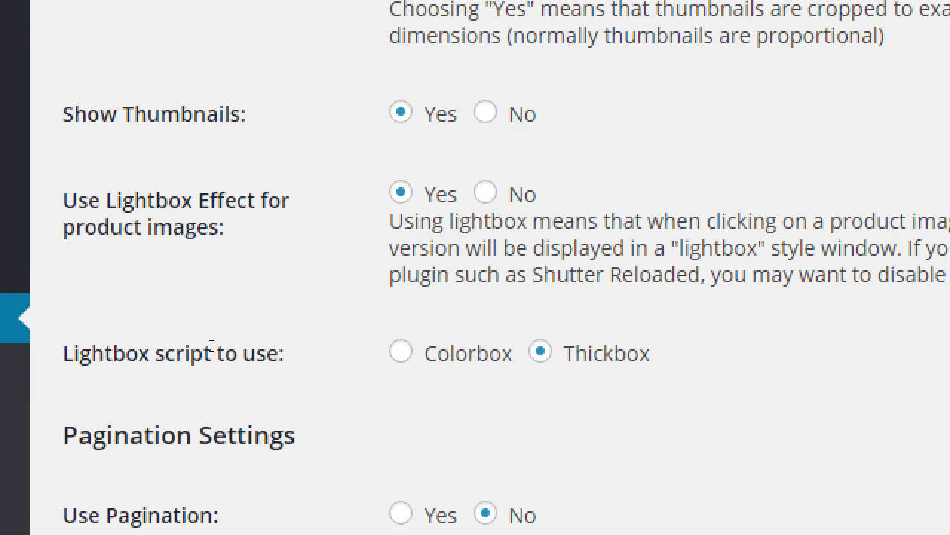
pyautogui.moveTo(125, 347); pyautogui.dragTo(190, 347)
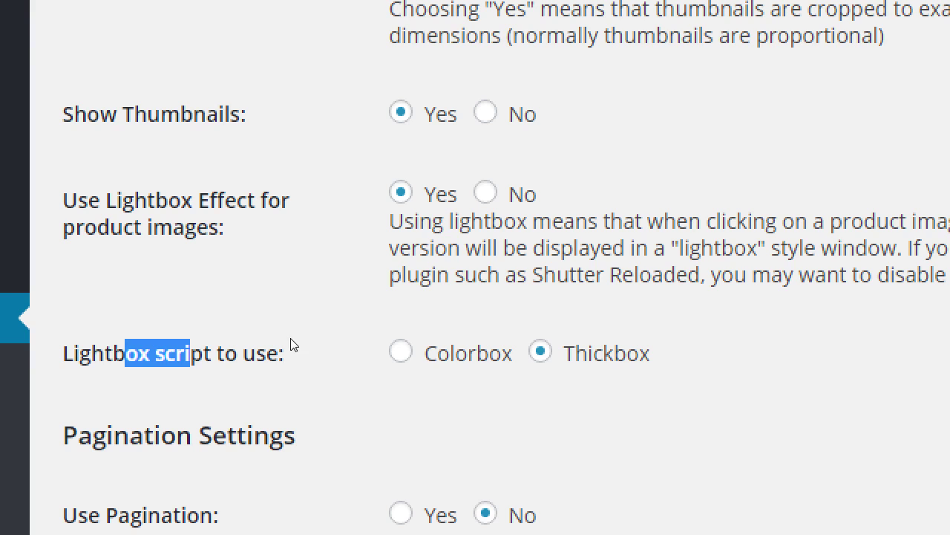
pyautogui.click(307, 352)
# Step: In Pagination Settings, enable pagination with 3 products per page and set the page number position to Both
pyautogui.scroll(-3, 416, 282)
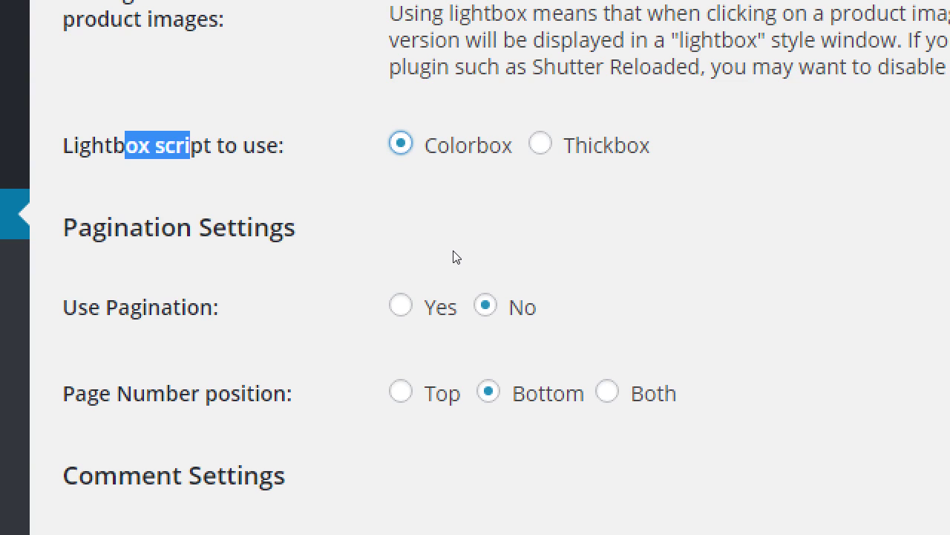
pyautogui.click(307, 326)
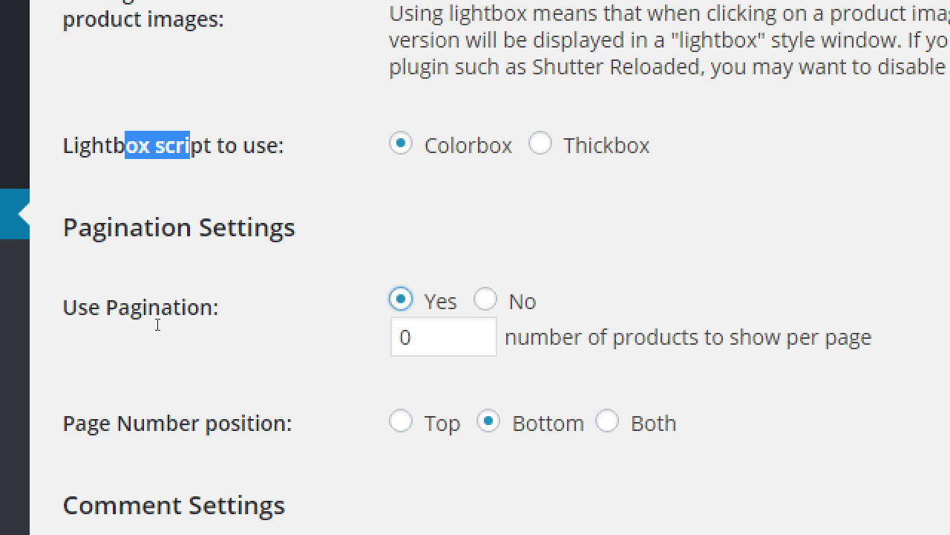
pyautogui.press('Tab')
pyautogui.hotkey('ctrl', 'a')
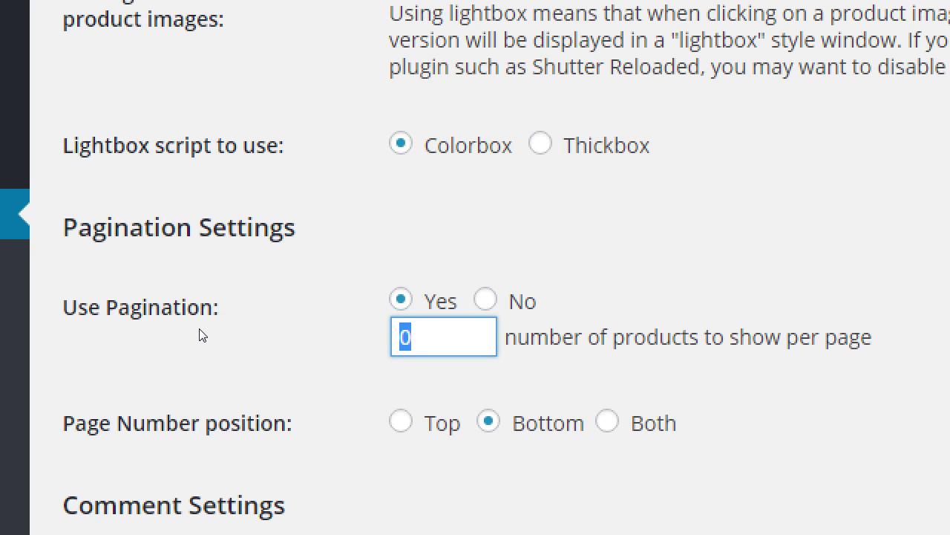
pyautogui.write('3')
pyautogui.press('Tab')
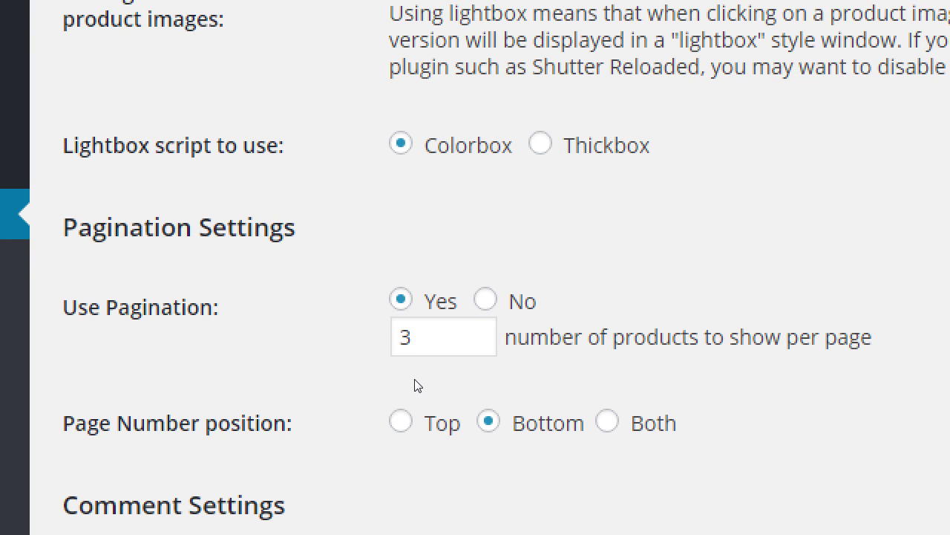
pyautogui.press('Right')
# Step: Review the Comment Settings with the IntenseDebate comments option
pyautogui.scroll(-4, 405, 386)
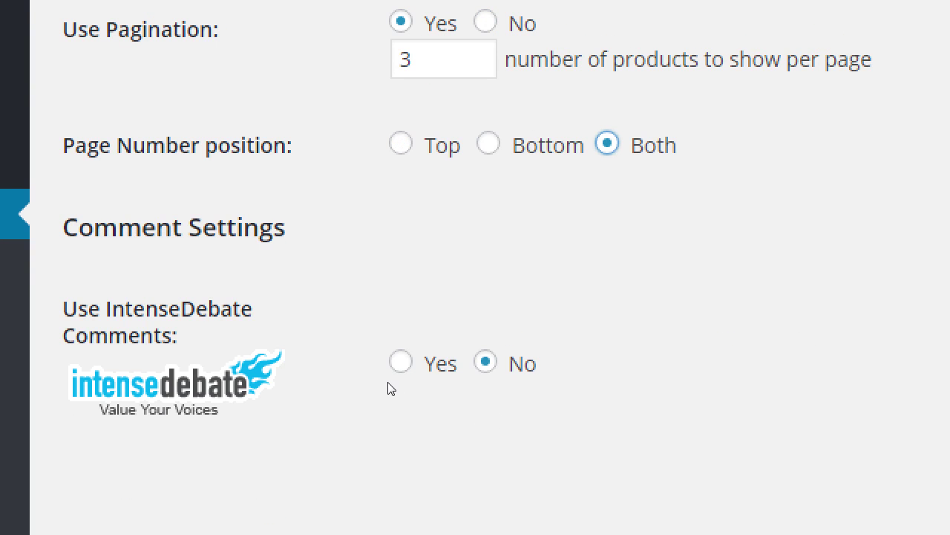
pyautogui.moveTo(160, 293); pyautogui.dragTo(260, 288)
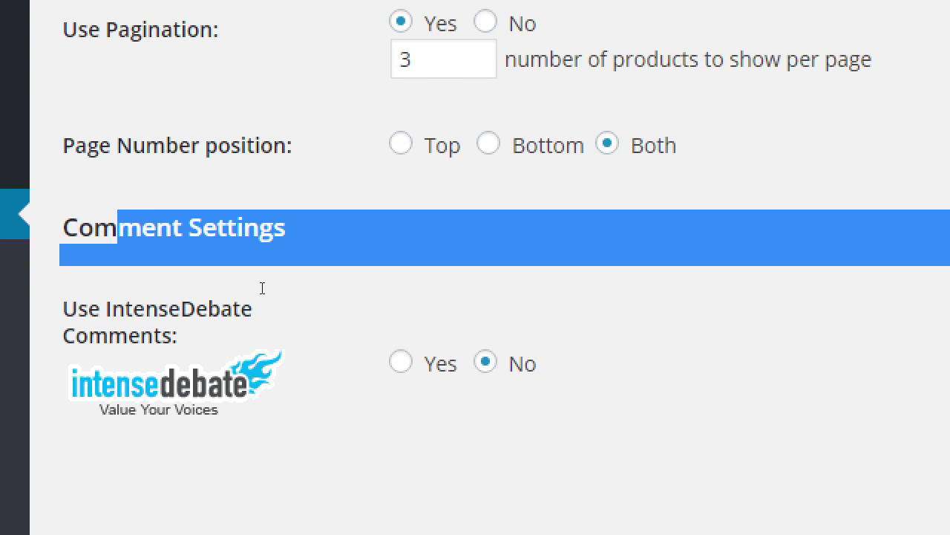
pyautogui.click(254, 303)
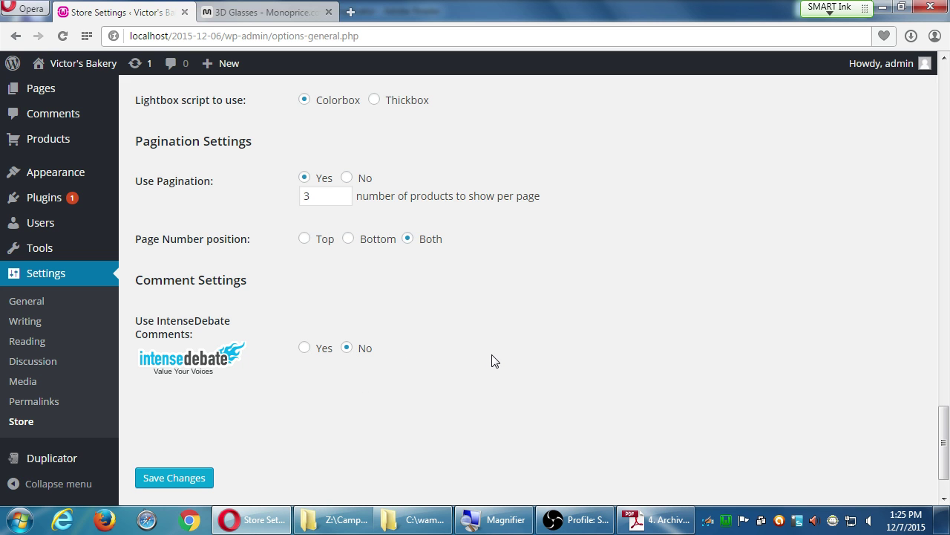
pyautogui.scroll(2, 494, 360)
pyautogui.scroll(-3, 493, 360)
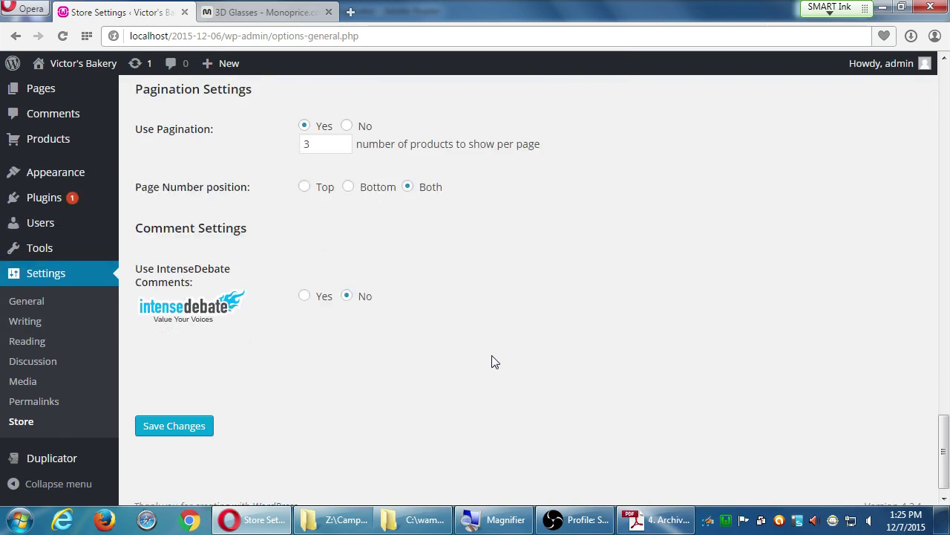
# Step: Save the store's Presentation settings and close the 3D Glasses Monoprice page
pyautogui.click(199, 414)
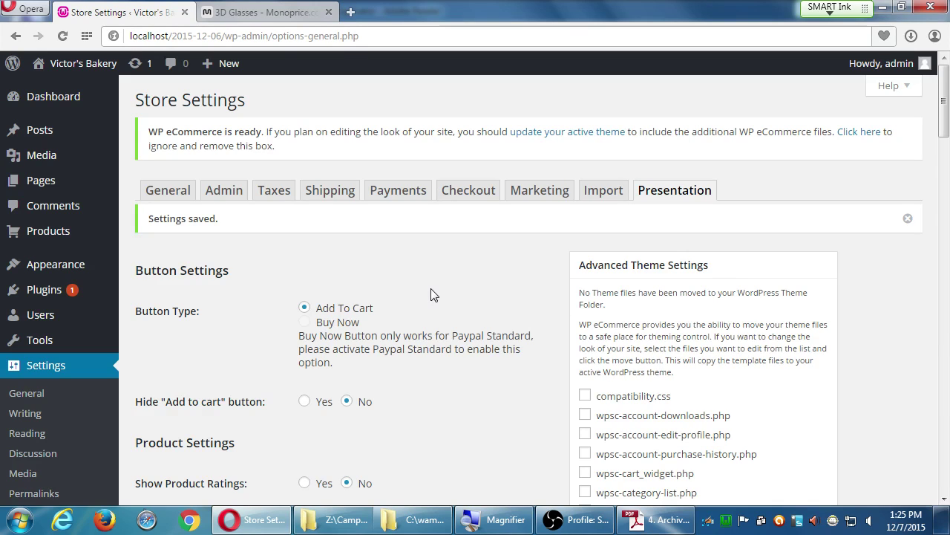
pyautogui.scroll(-20, 422, 287)
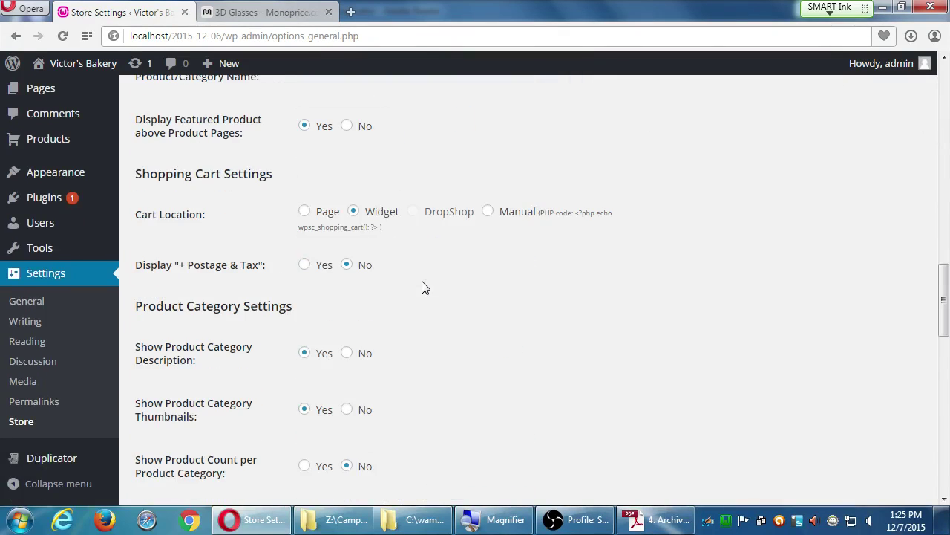
pyautogui.scroll(-5, 422, 287)
pyautogui.scroll(13, 421, 286)
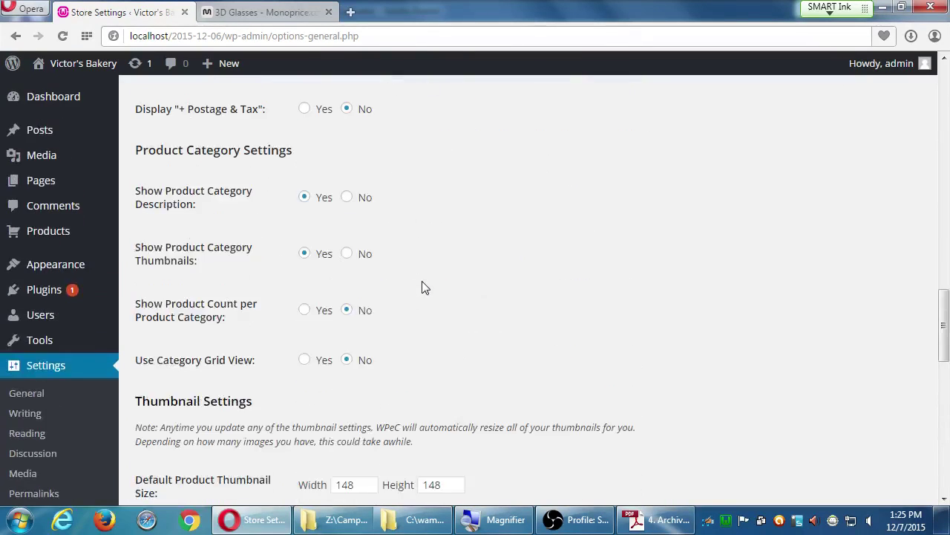
pyautogui.scroll(10, 422, 286)
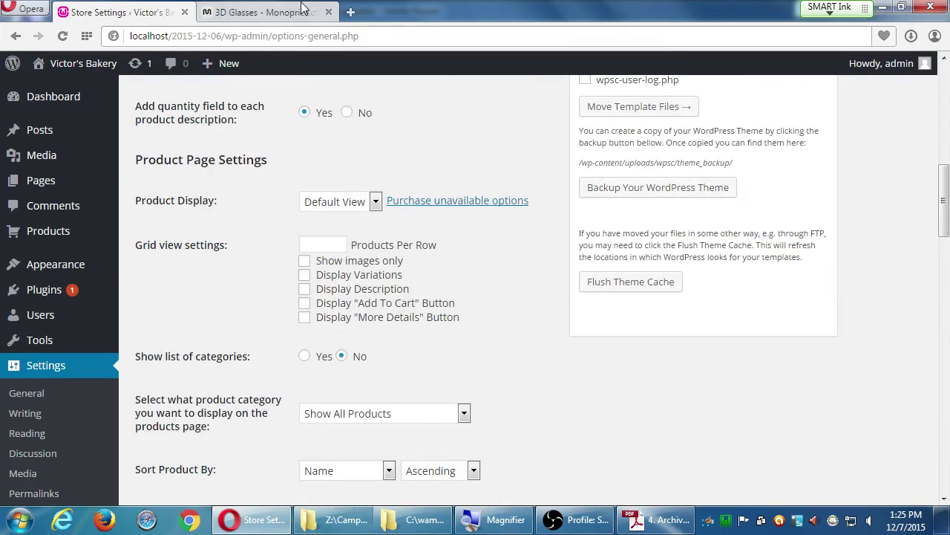
pyautogui.click(328, 13)
pyautogui.scroll(16, 568, 297)
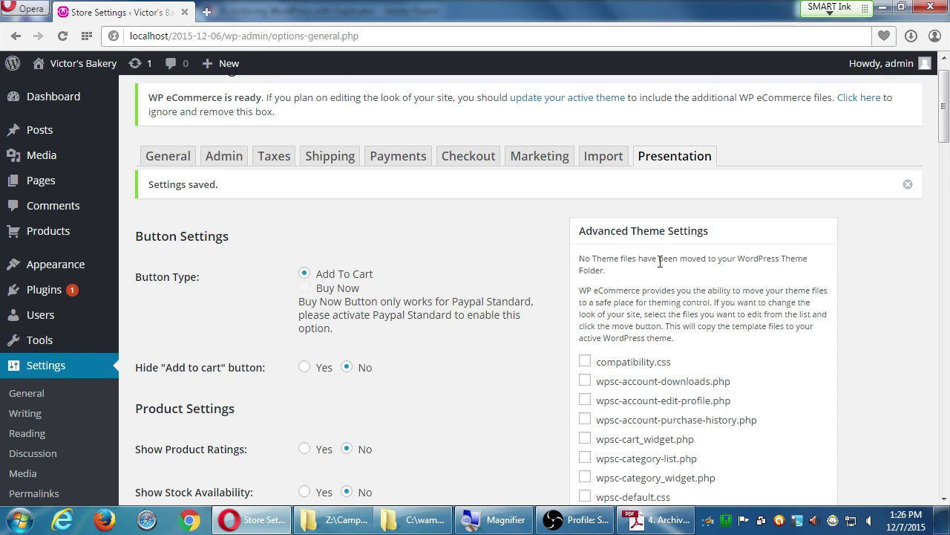
# Step: Examine the Advanced Theme Settings, including the cart, category list and shopping cart page files among the movable template files
pyautogui.scroll(-1, 767, 254)
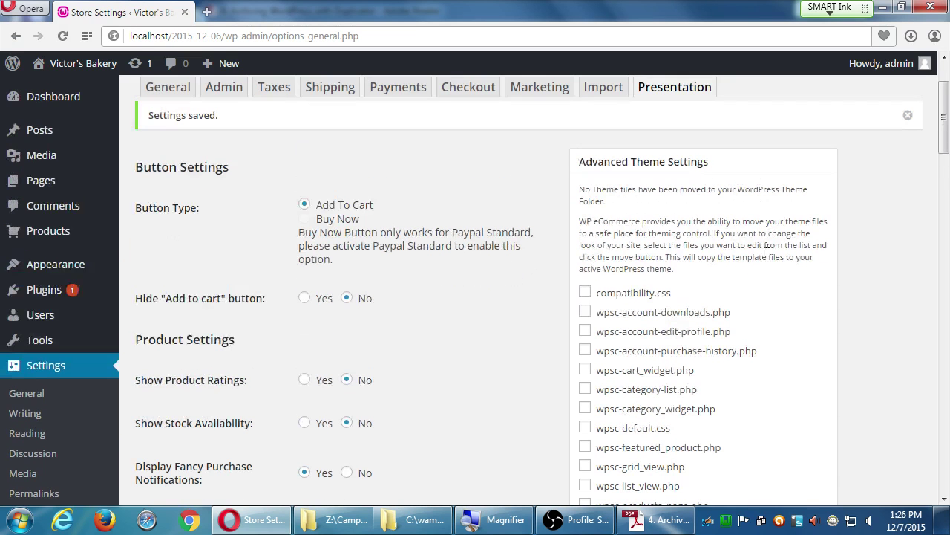
pyautogui.scroll(-3, 769, 260)
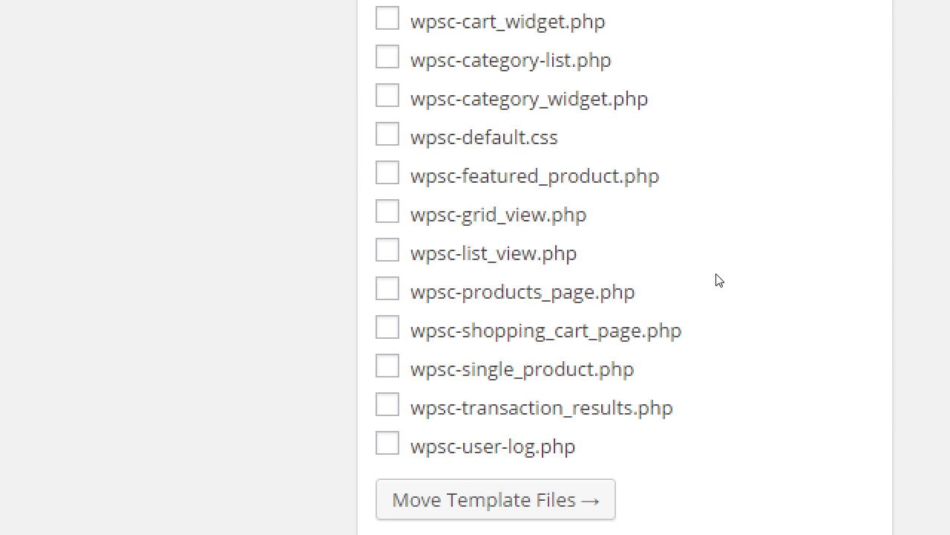
pyautogui.scroll(2, 717, 277)
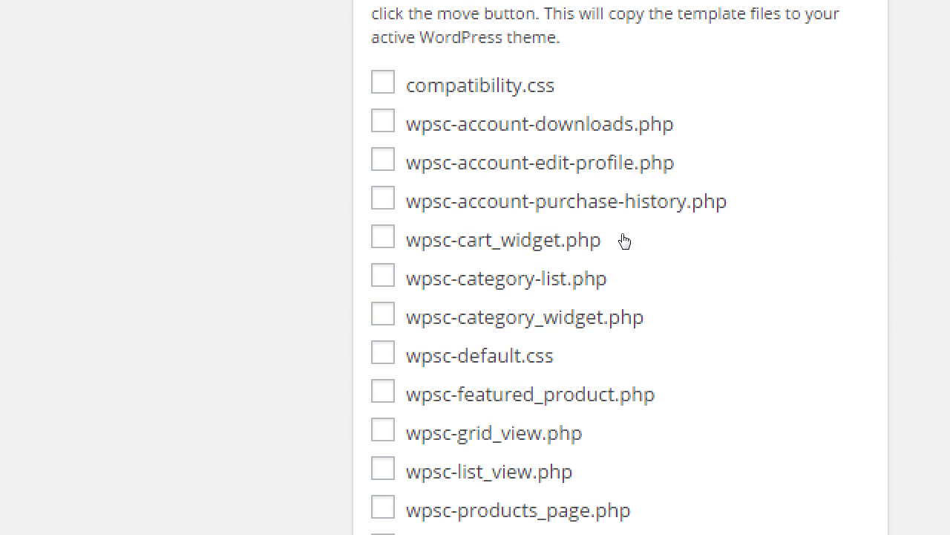
pyautogui.moveTo(452, 240); pyautogui.dragTo(703, 231)
pyautogui.moveTo(477, 278); pyautogui.dragTo(569, 278)
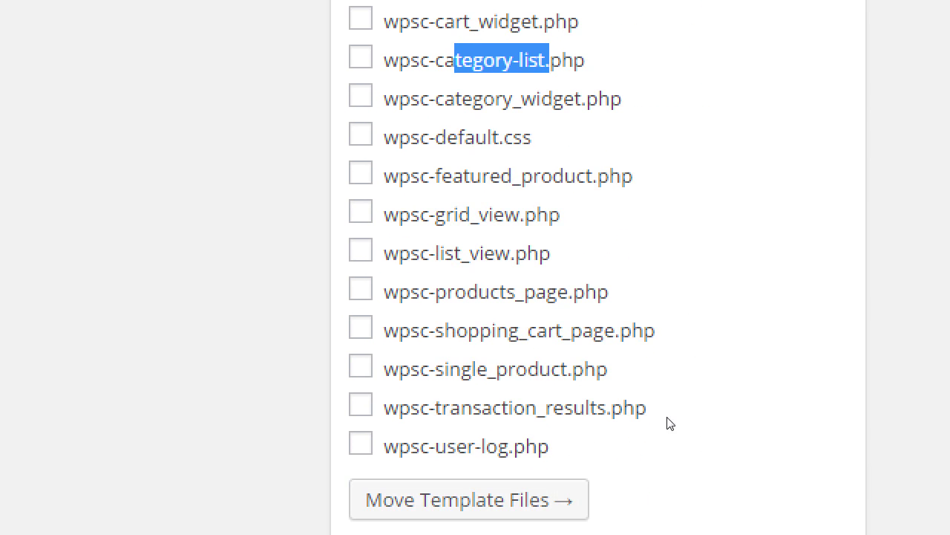
pyautogui.moveTo(447, 431); pyautogui.dragTo(509, 432)
pyautogui.moveTo(673, 390); pyautogui.dragTo(748, 381)
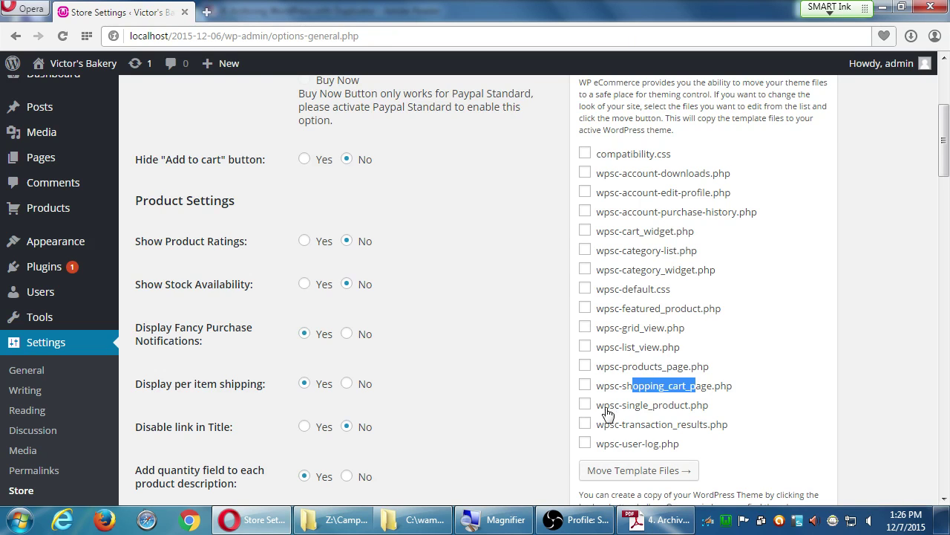
# Step: Select every listed WP eCommerce template file, from wpsc-user-log.php up to compatibility.css, and move them to the active WordPress theme
pyautogui.click(585, 442)
pyautogui.click(585, 424)
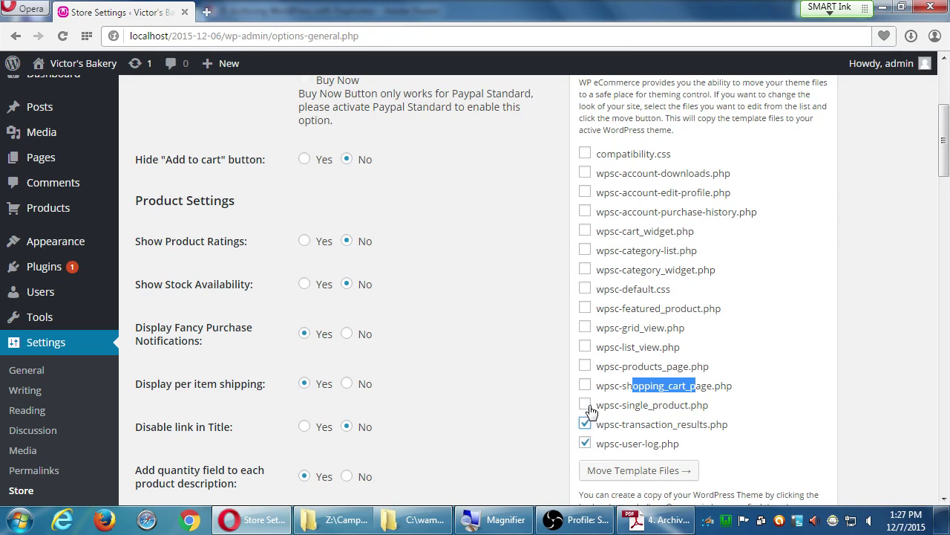
pyautogui.click(585, 405)
pyautogui.click(585, 385)
pyautogui.click(585, 366)
pyautogui.click(585, 346)
pyautogui.click(585, 327)
pyautogui.click(585, 309)
pyautogui.click(585, 289)
pyautogui.click(585, 270)
pyautogui.click(585, 250)
pyautogui.click(585, 231)
pyautogui.click(585, 211)
pyautogui.click(585, 192)
pyautogui.click(585, 173)
pyautogui.moveTo(108, 238)
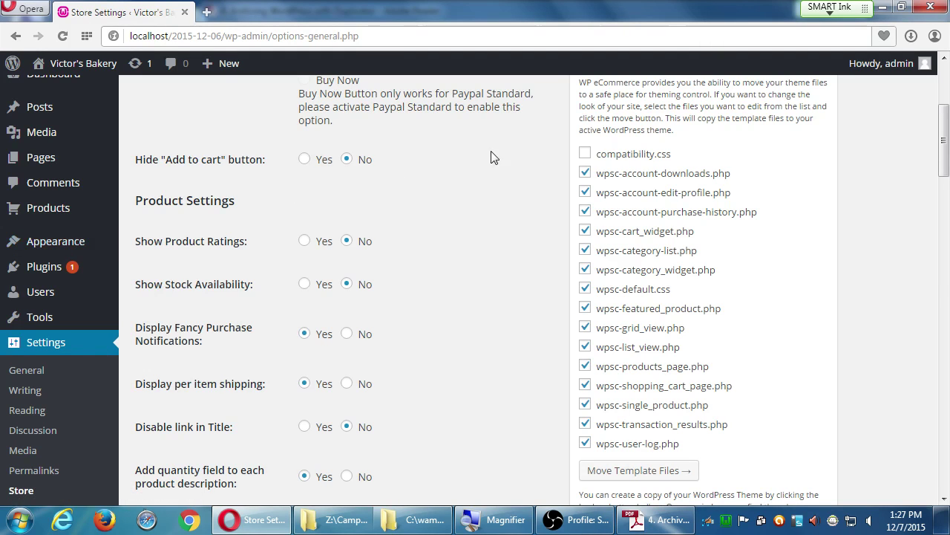
pyautogui.click(585, 155)
pyautogui.moveTo(60, 253)
pyautogui.scroll(-1, 689, 426)
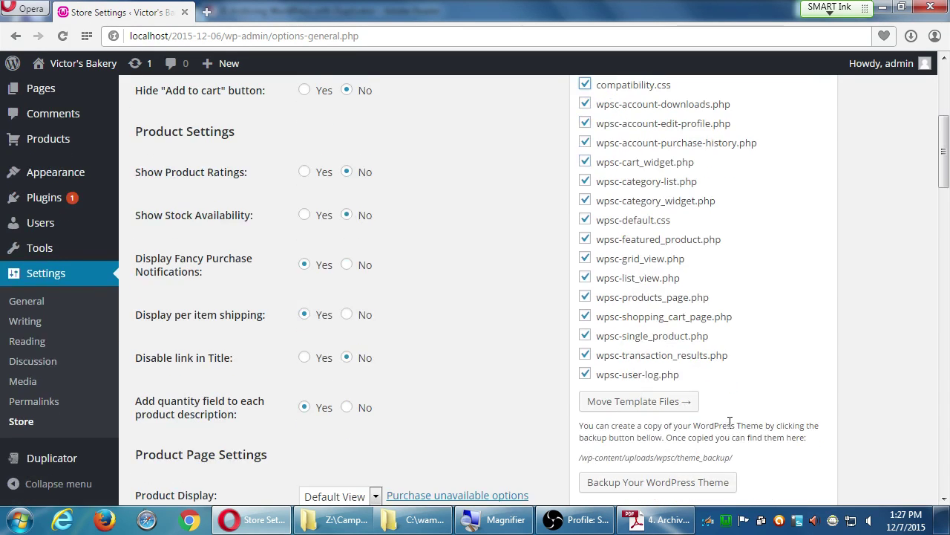
pyautogui.click(659, 404)
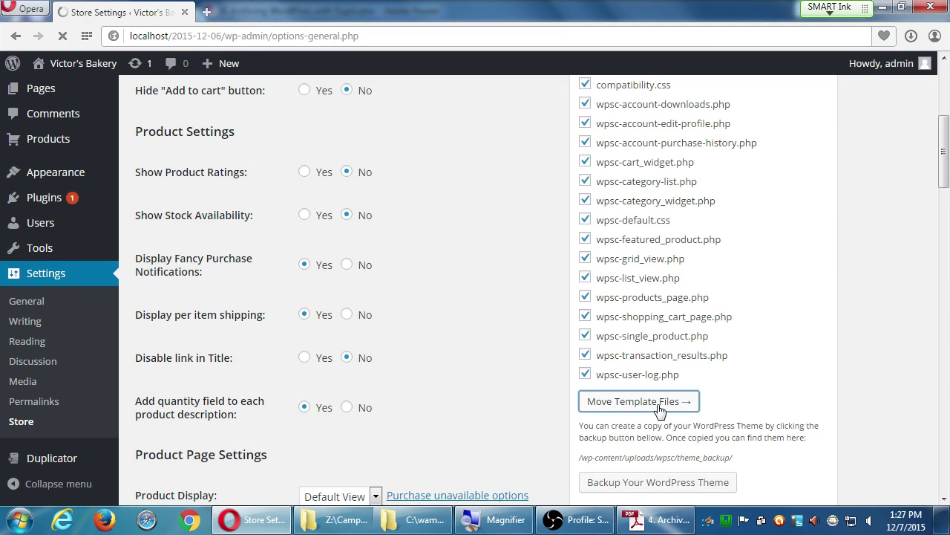
# Step: Review the Advanced Theme Settings for the moved files' folder path, the theme backup option and the theme cache flush option
pyautogui.scroll(-2, 661, 407)
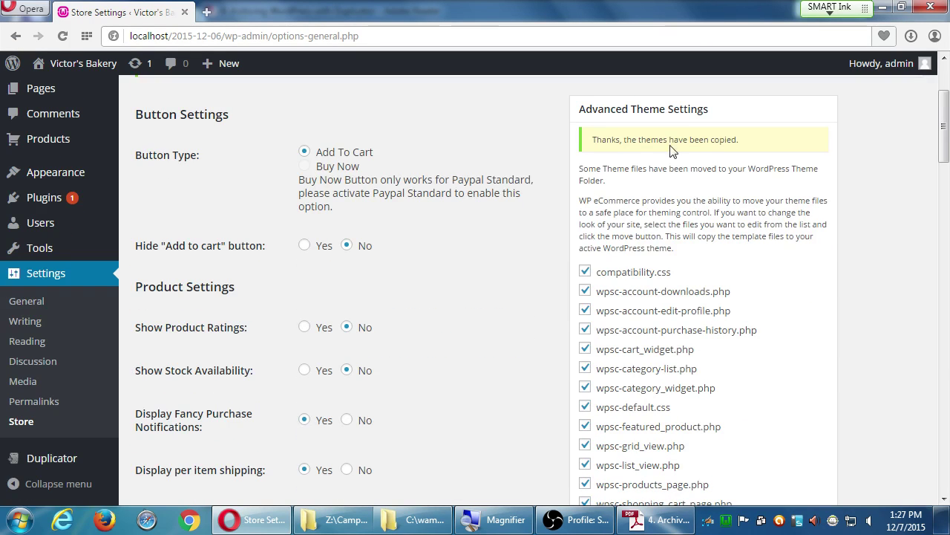
pyautogui.scroll(-3, 941, 336)
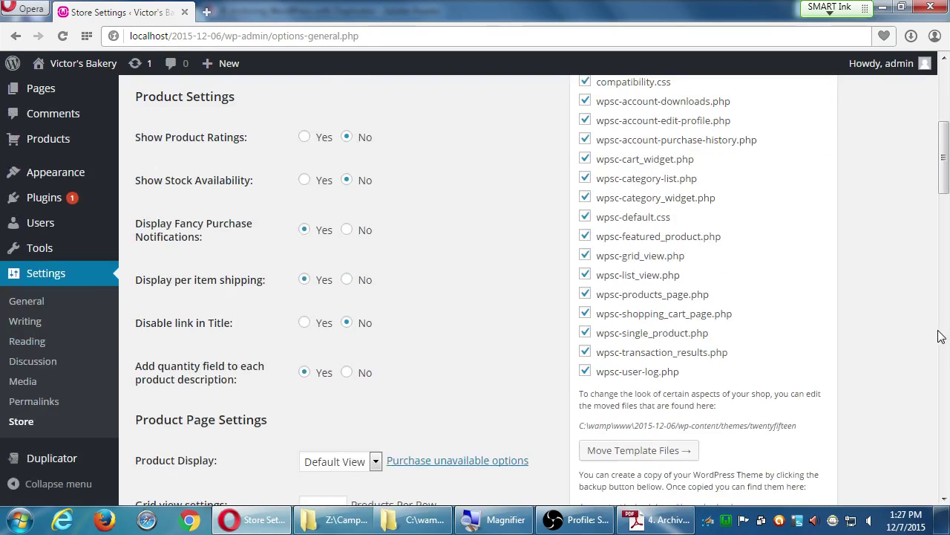
pyautogui.scroll(-3, 942, 336)
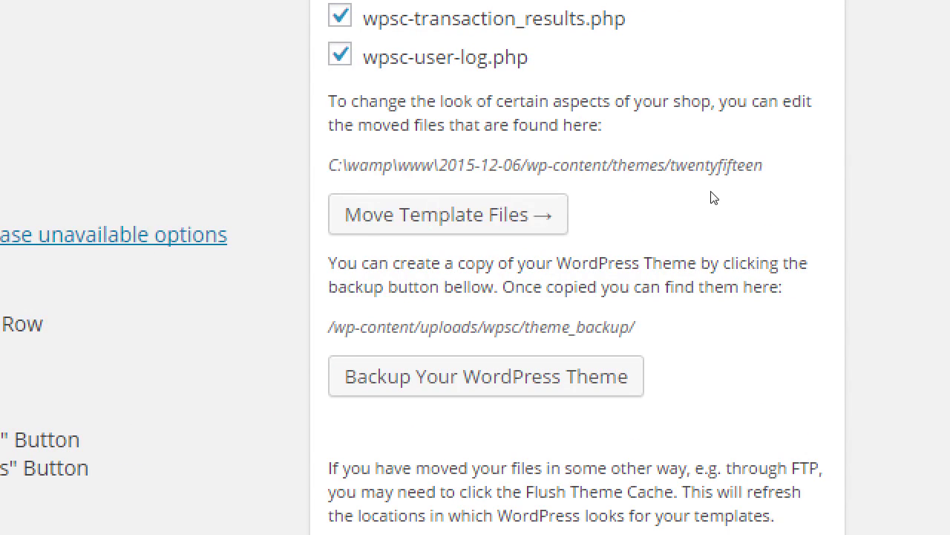
pyautogui.moveTo(685, 168); pyautogui.dragTo(698, 196)
pyautogui.click(696, 175)
pyautogui.click(677, 203)
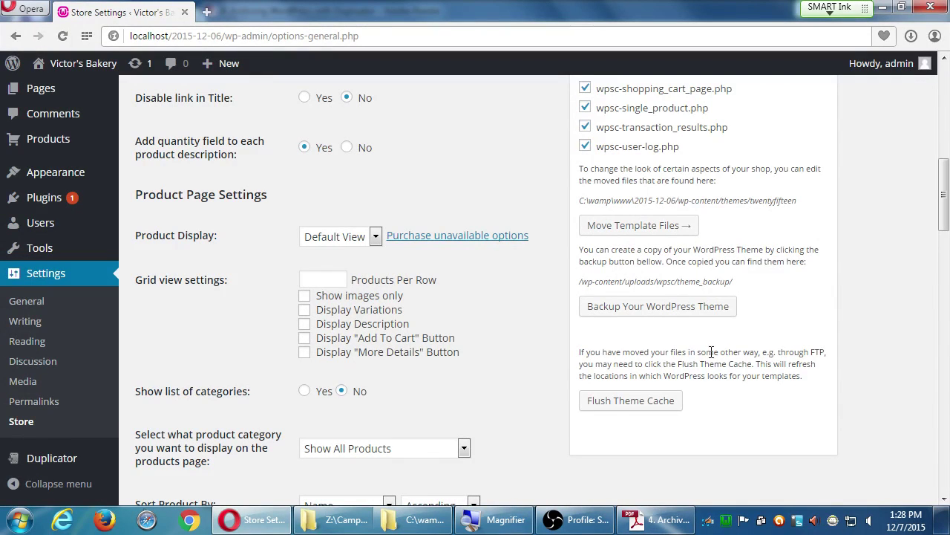
pyautogui.scroll(7, 658, 371)
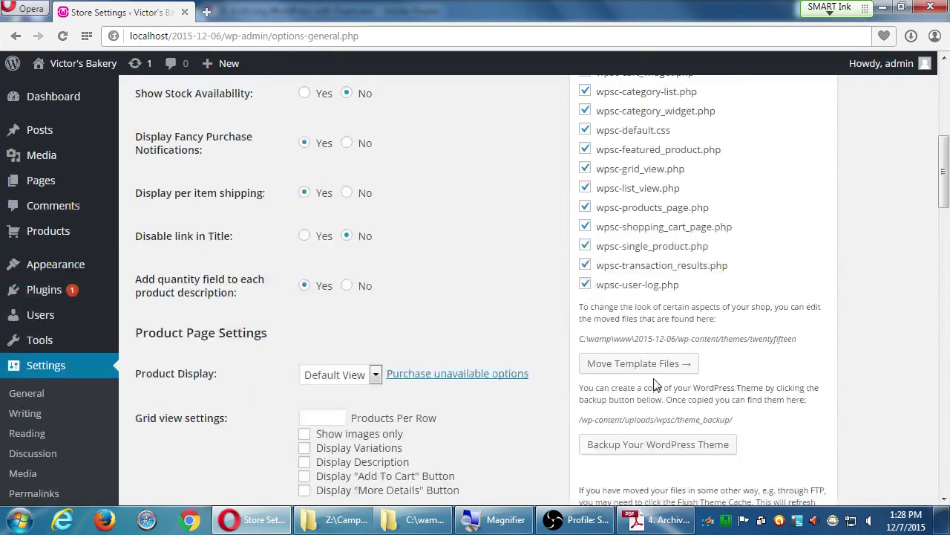
pyautogui.scroll(-1, 658, 371)
pyautogui.scroll(-3, 658, 371)
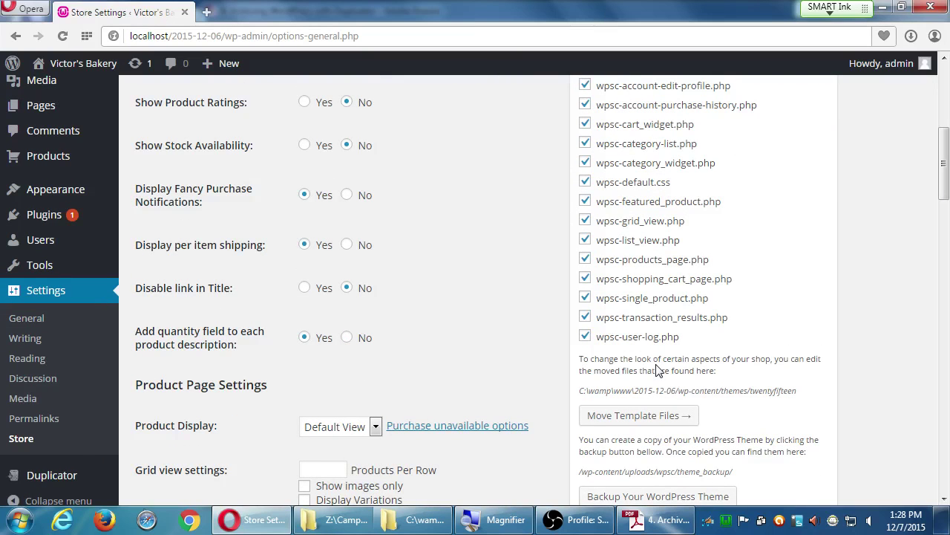
# Step: Open the store's Taxes settings, turn tax on and save the changes
pyautogui.scroll(5, 657, 369)
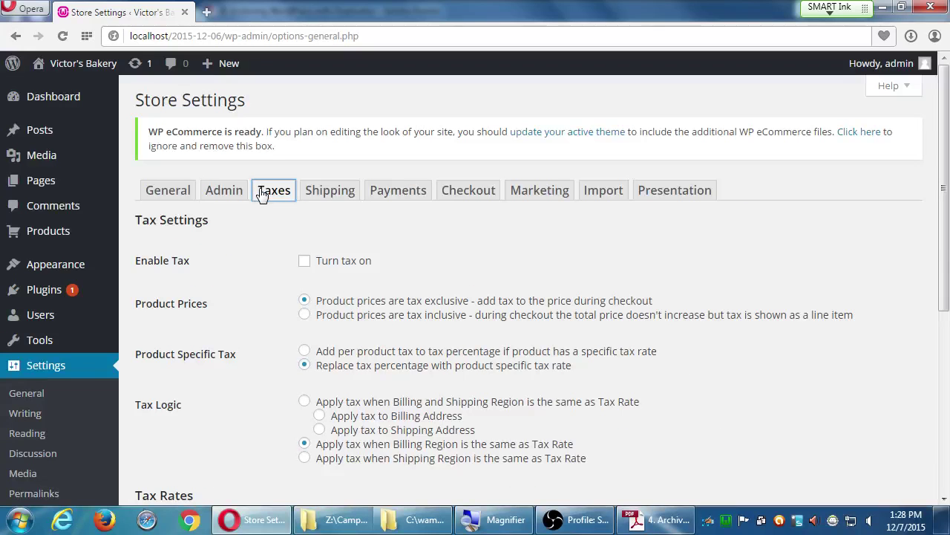
pyautogui.scroll(-3, 186, 267)
pyautogui.scroll(-2, 185, 273)
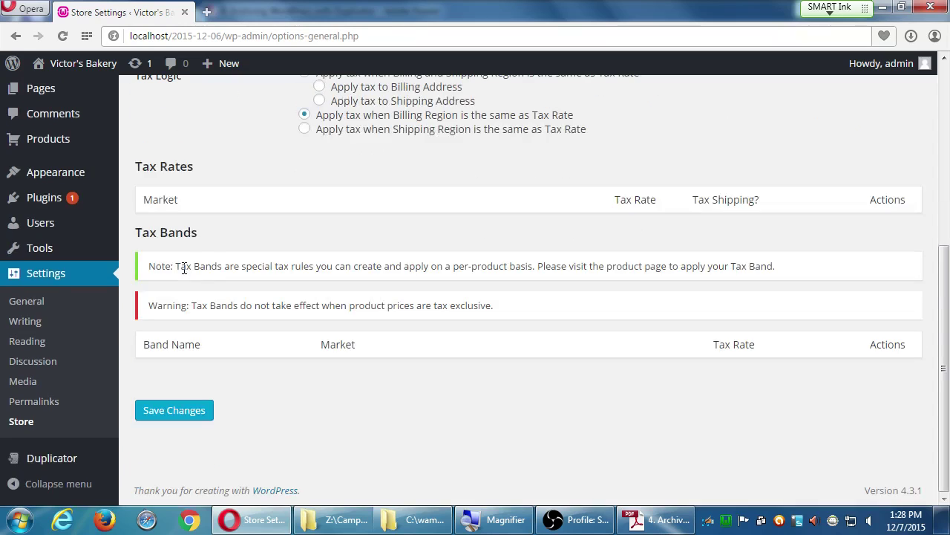
pyautogui.scroll(4, 186, 273)
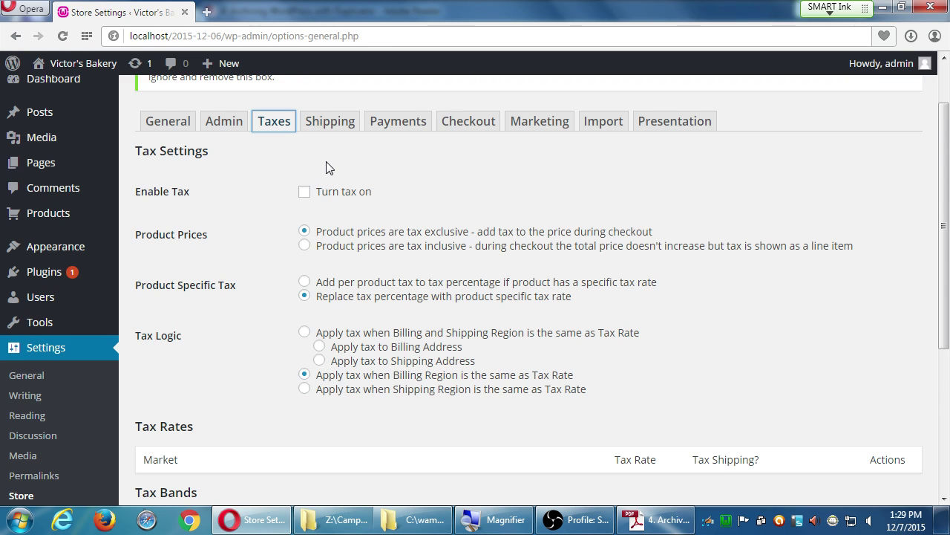
pyautogui.click(305, 194)
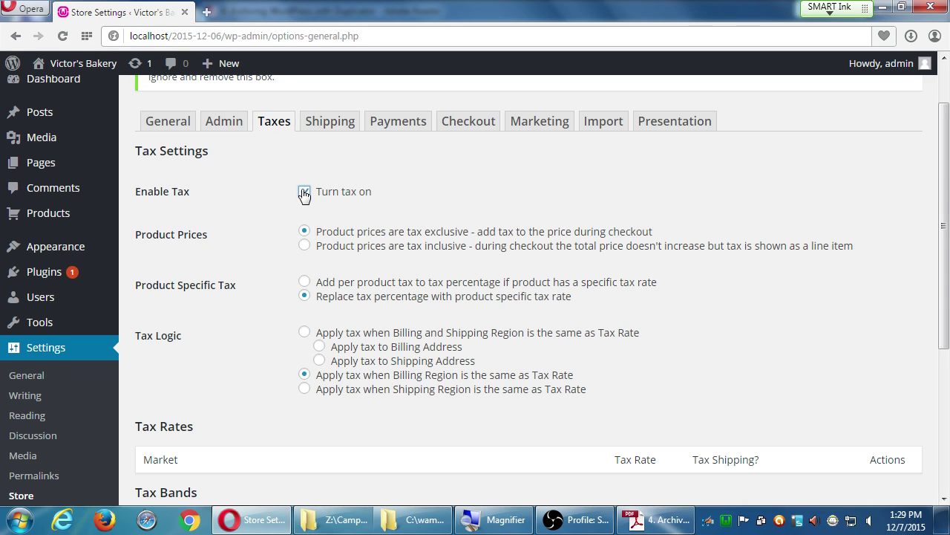
pyautogui.scroll(-4, 229, 371)
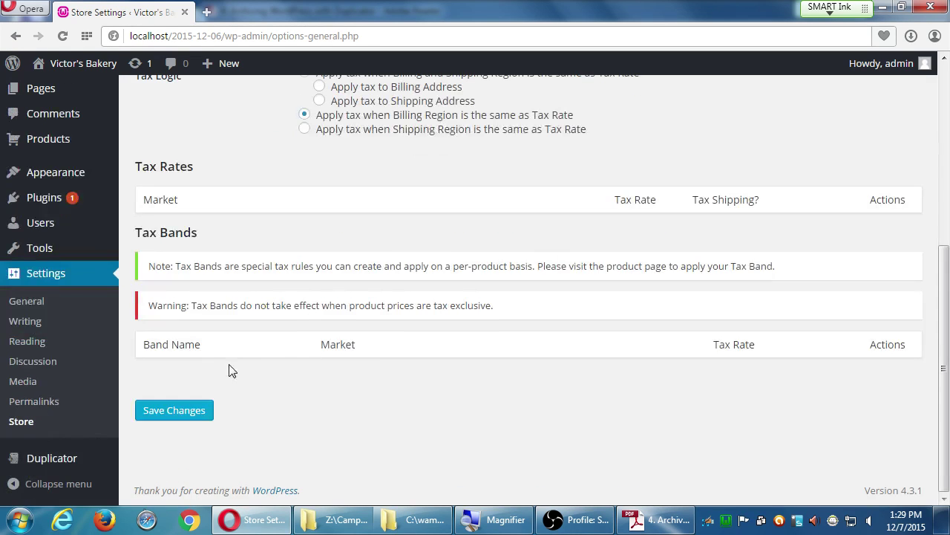
pyautogui.click(197, 413)
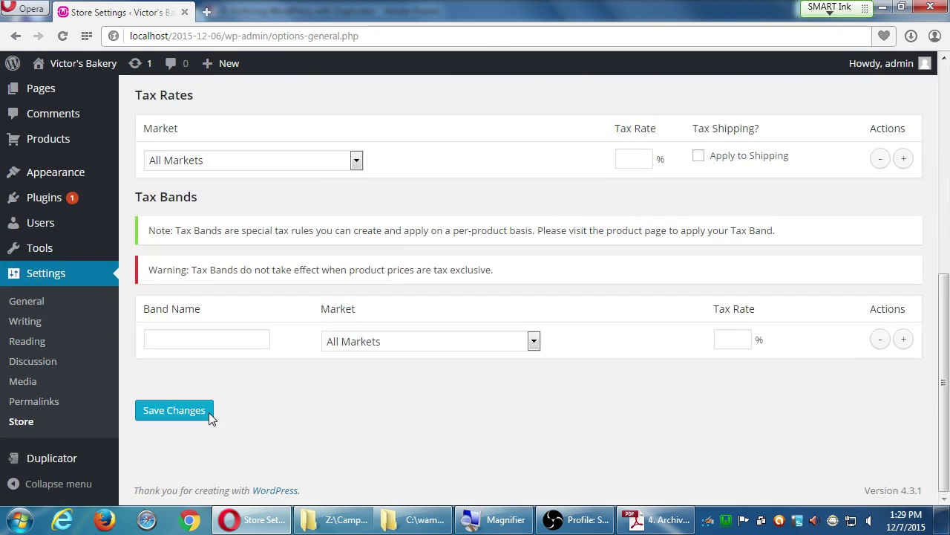
pyautogui.click(208, 412)
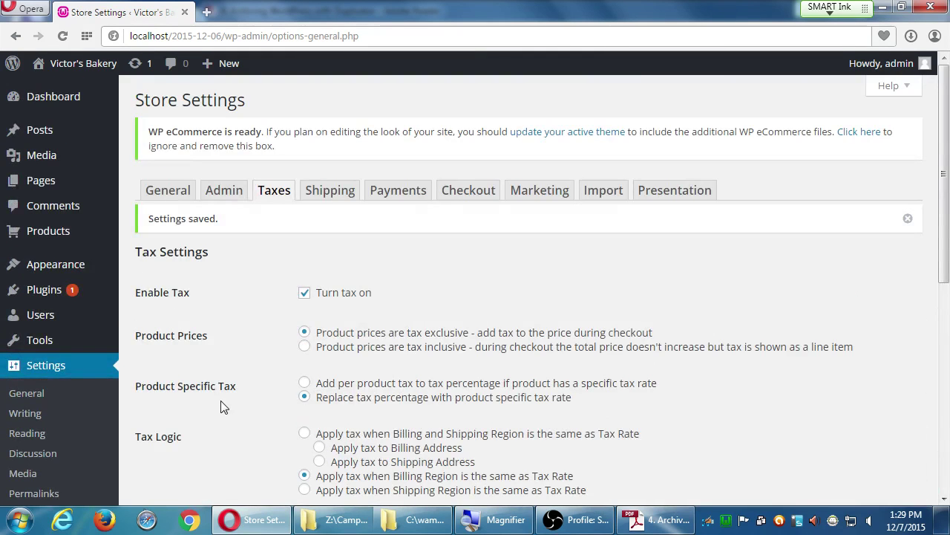
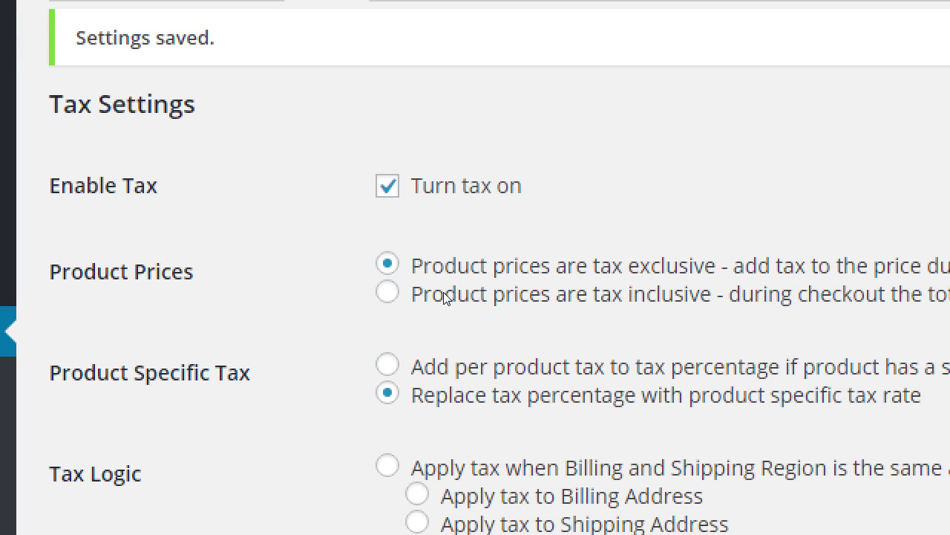
# Step: Try adding per product tax to the tax percentage under Product Specific Tax, and restore the option to replace the tax percentage
pyautogui.press('Tab')
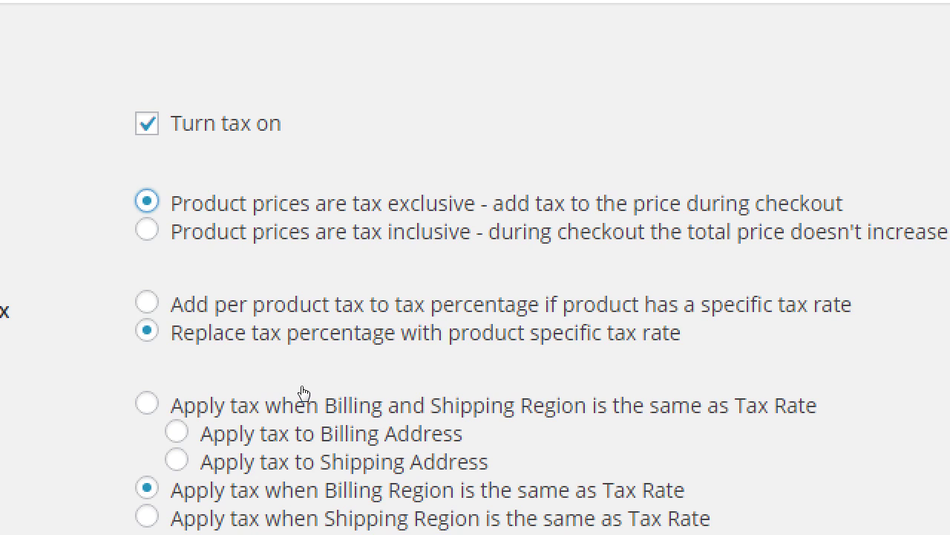
pyautogui.press('Tab')
pyautogui.press('Up')
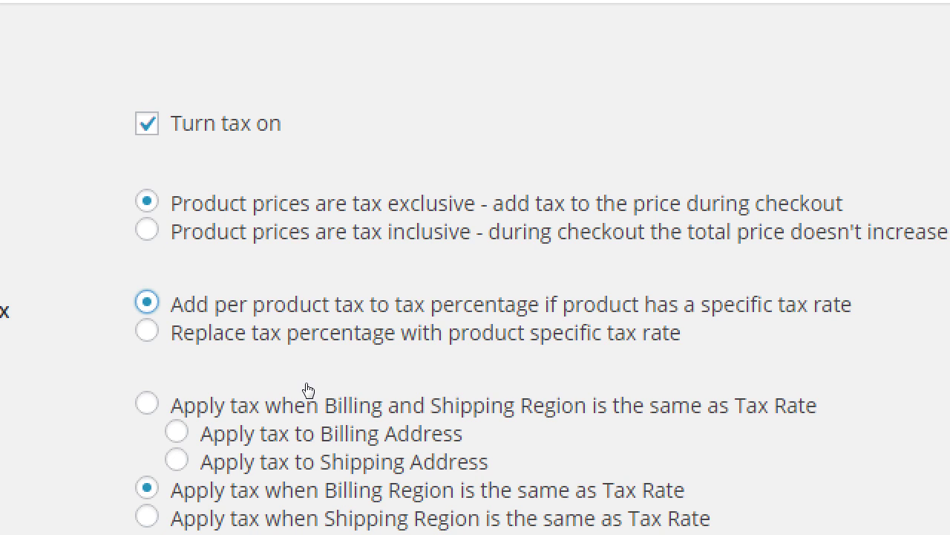
pyautogui.press('Down')
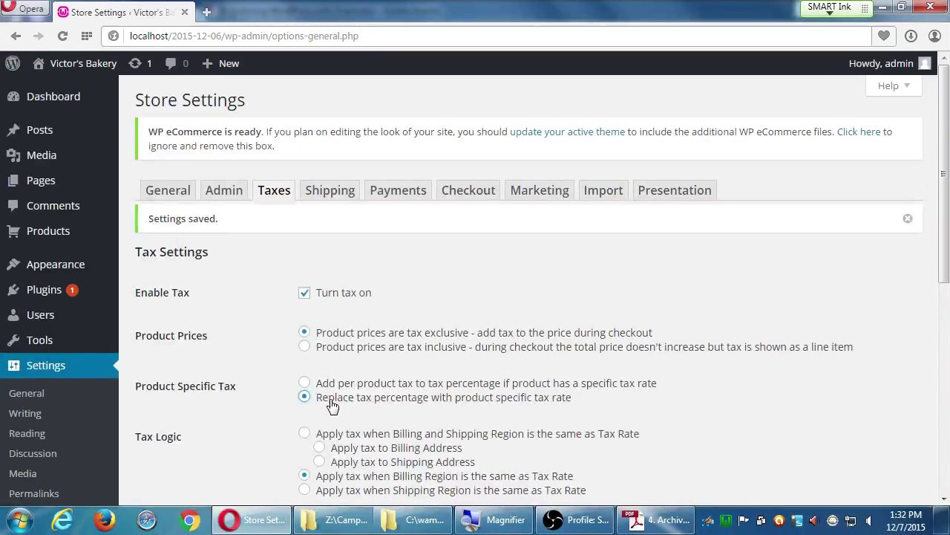
# Step: Review the Tax Logic options, the Tax Rates fields and the Tax Bands section
pyautogui.scroll(-2, 428, 400)
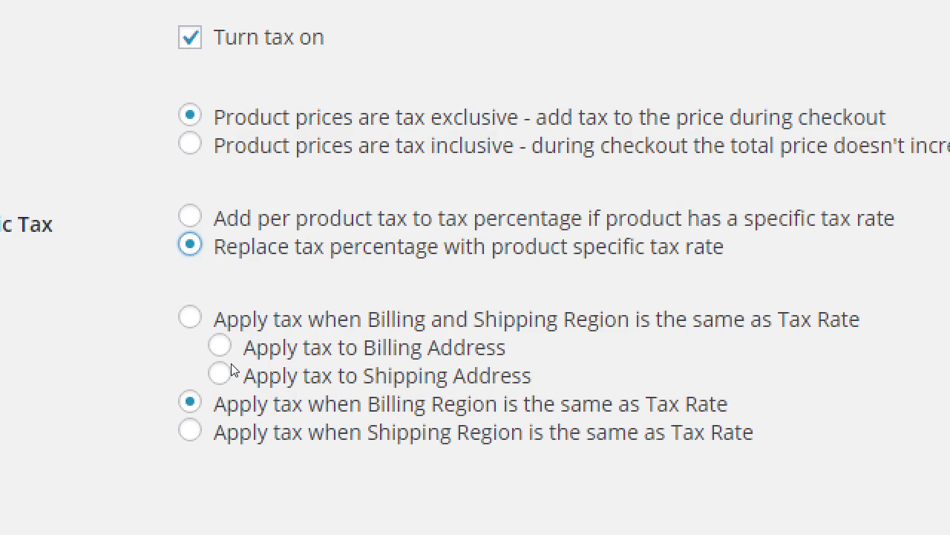
pyautogui.scroll(-5, 304, 413)
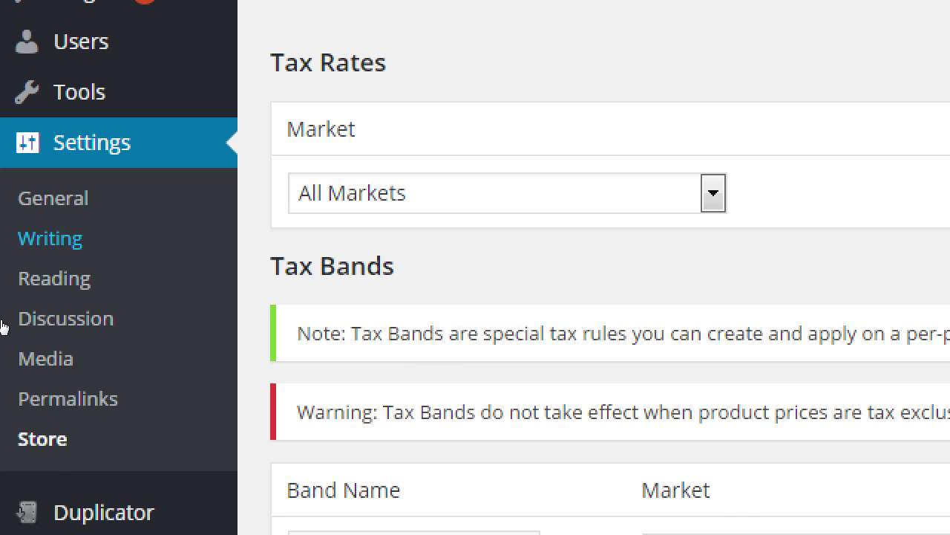
pyautogui.scroll(-2, 174, 396)
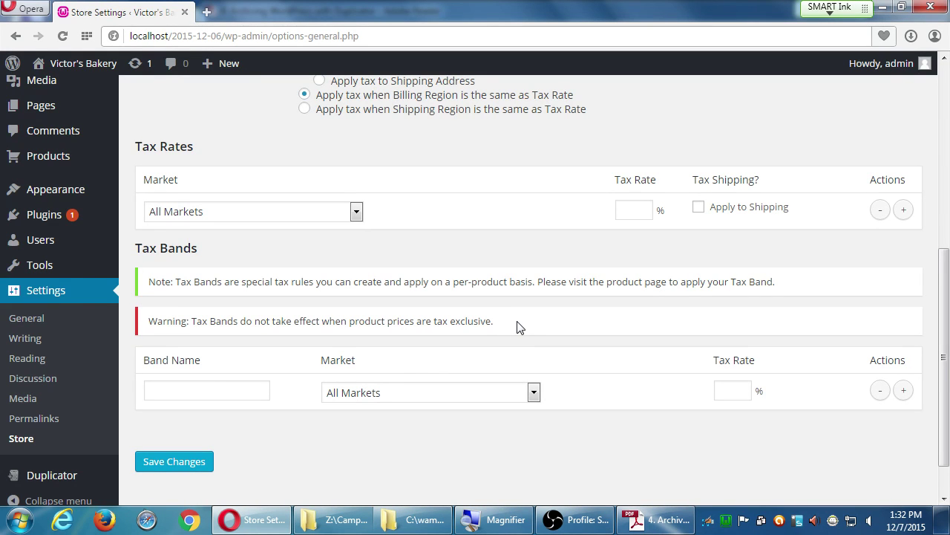
pyautogui.scroll(2, 523, 324)
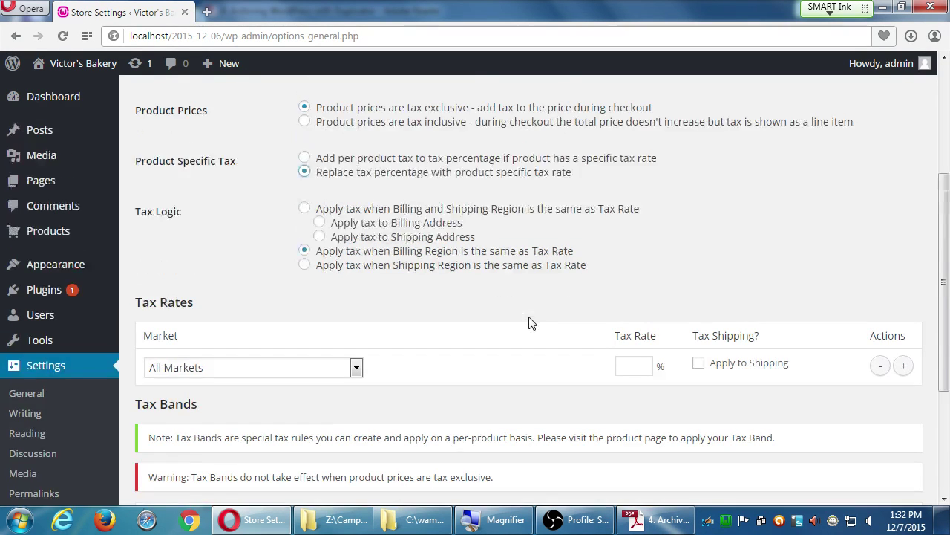
# Step: Try the other Tax Logic options, including applying tax to the shipping address, and restore applying tax when Billing Region matches the Tax Rate
pyautogui.scroll(-1, 531, 323)
pyautogui.scroll(1, 530, 323)
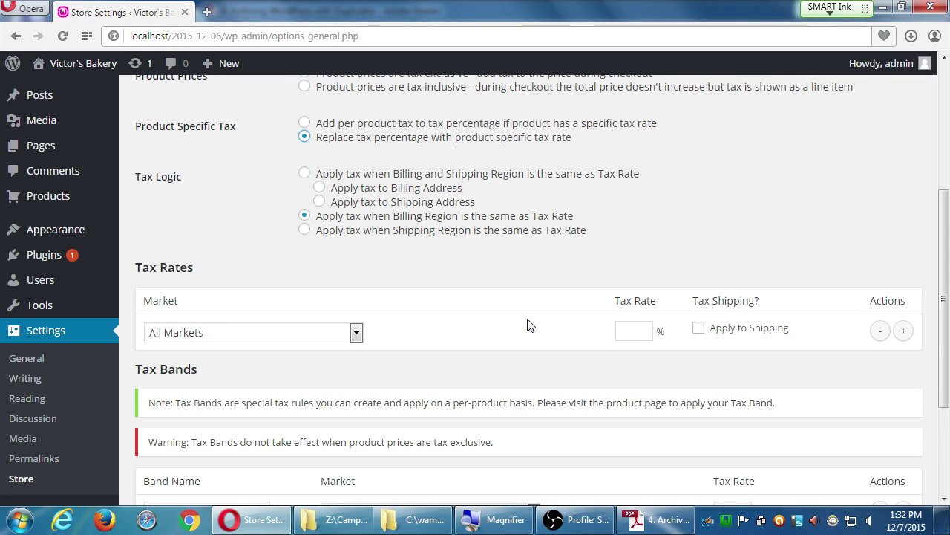
pyautogui.press('Up')
pyautogui.press('Down')
pyautogui.scroll(-3, 713, 236)
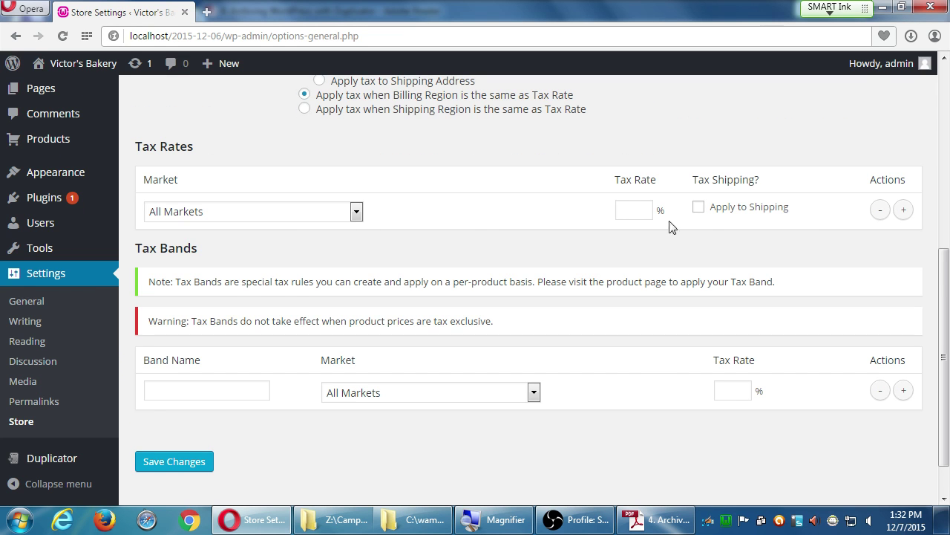
pyautogui.scroll(3, 671, 225)
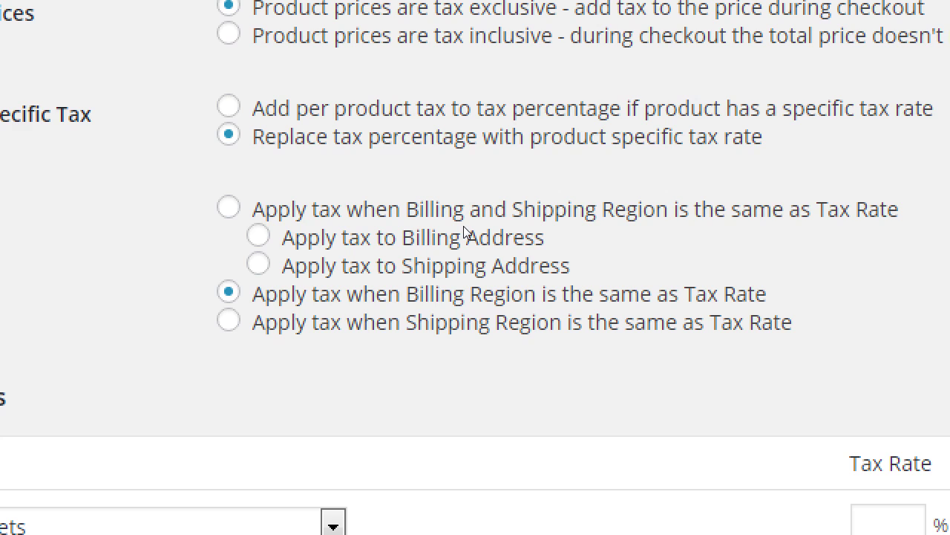
pyautogui.click(301, 250)
pyautogui.click(322, 273)
pyautogui.click(308, 291)
pyautogui.click(306, 309)
pyautogui.click(307, 294)
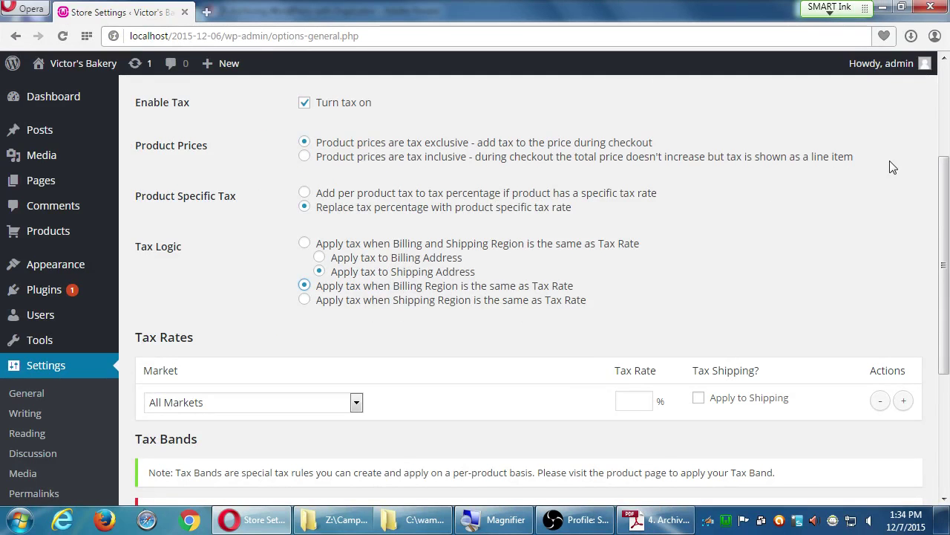
pyautogui.moveTo(943, 170); pyautogui.dragTo(946, 122)
pyautogui.moveTo(941, 182); pyautogui.dragTo(923, 335)
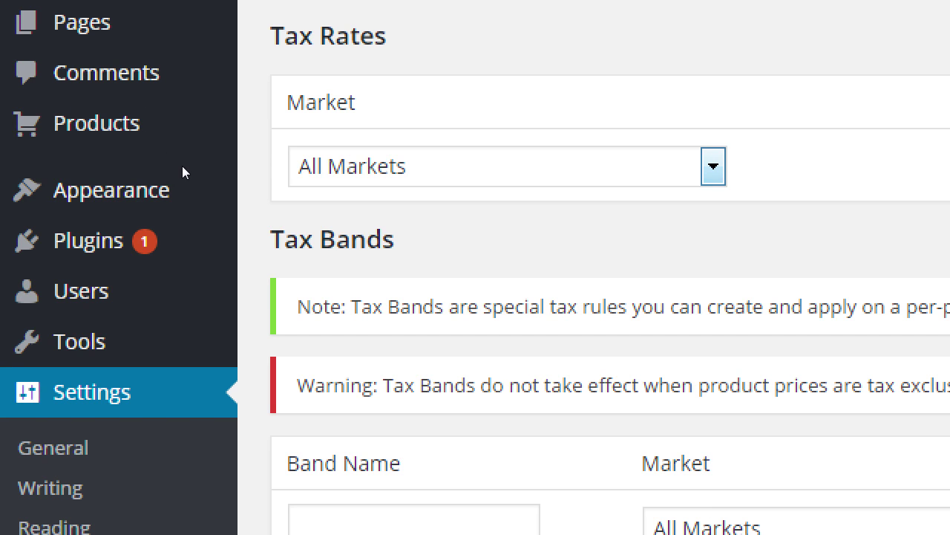
pyautogui.hotkey('alt', 'Down')
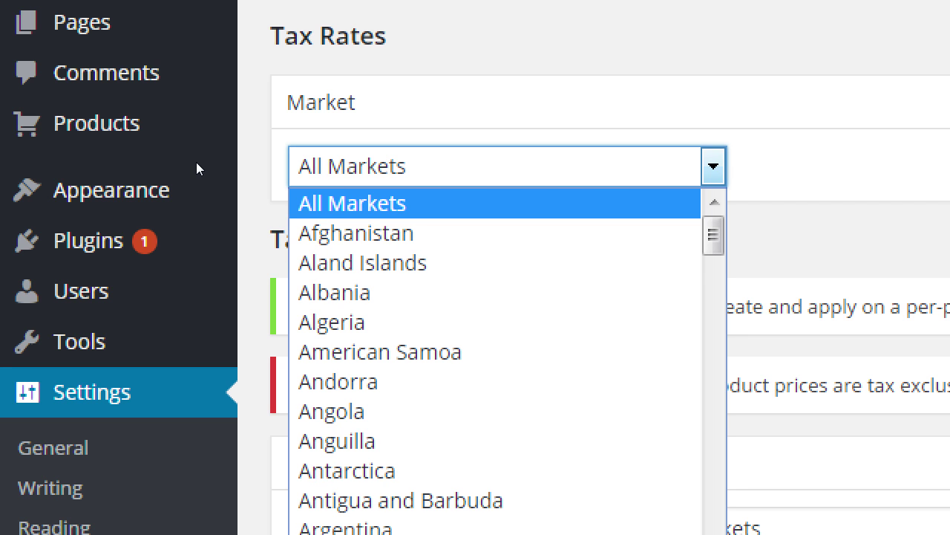
pyautogui.write('ant')
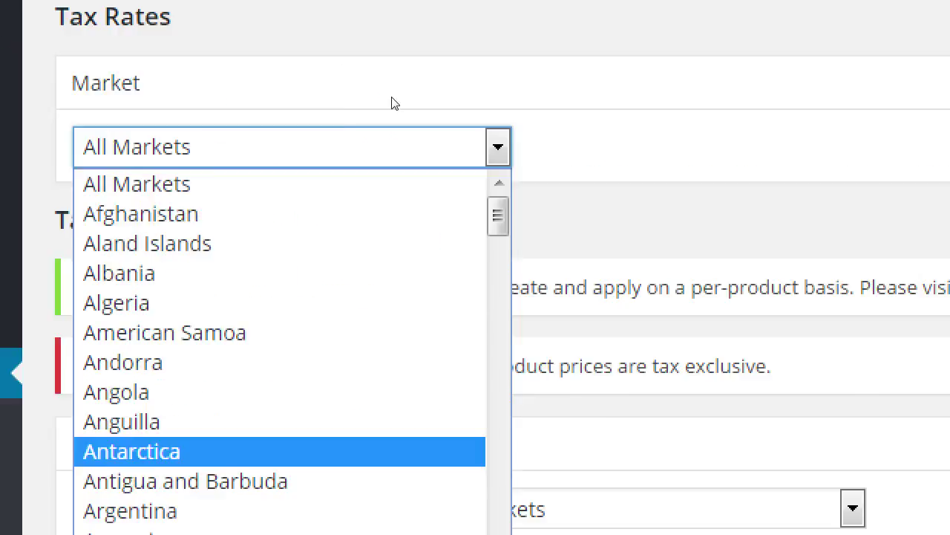
pyautogui.press('Escape')
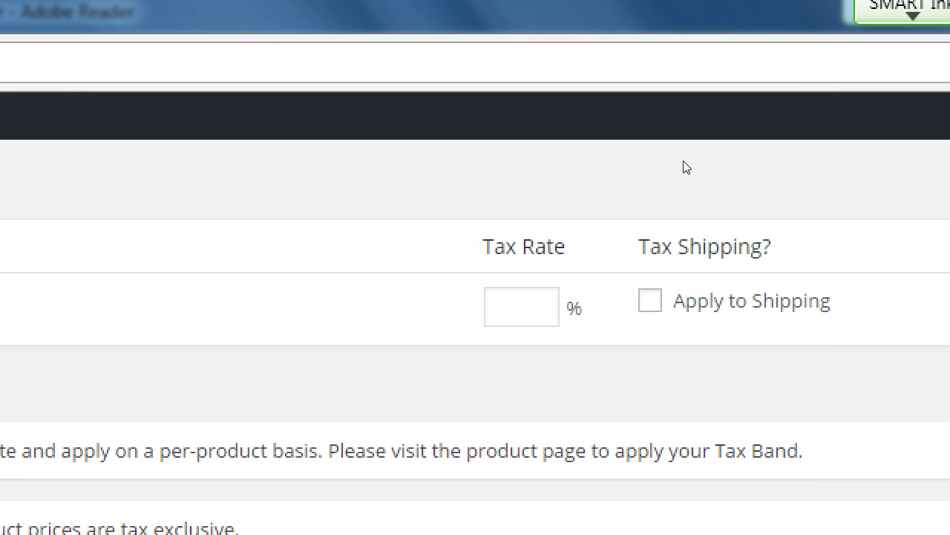
pyautogui.press('Tab')
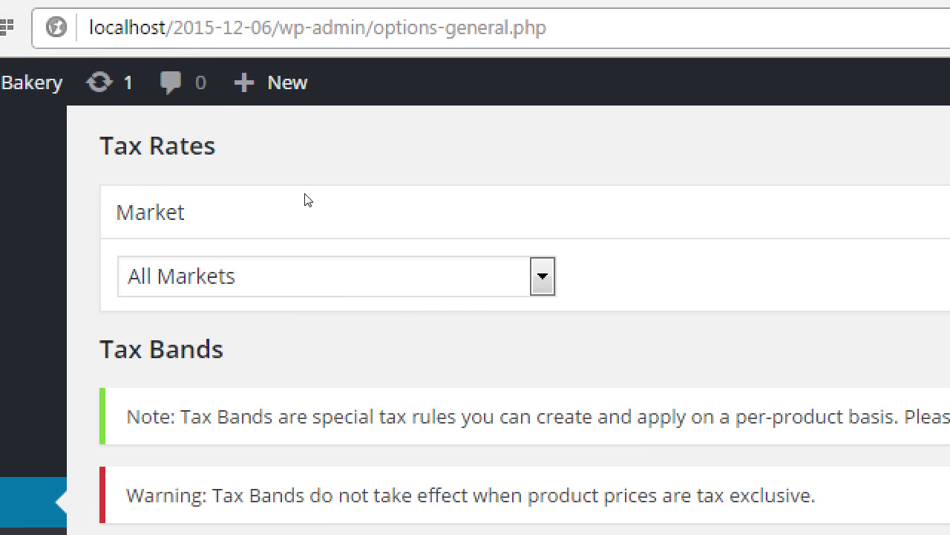
pyautogui.press('super')
pyautogui.press('Escape')
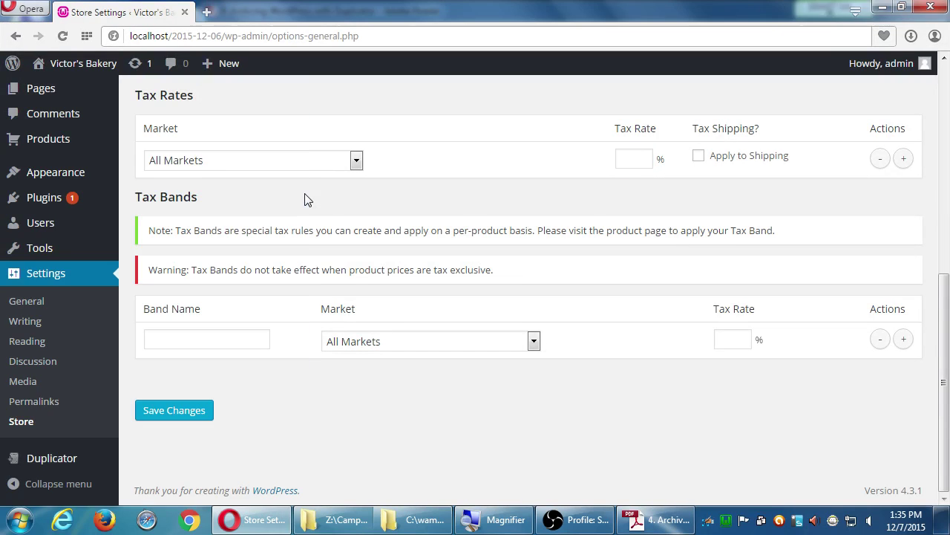
# Step: Set the market of the first Tax Rates row to USA
pyautogui.press('Tab')
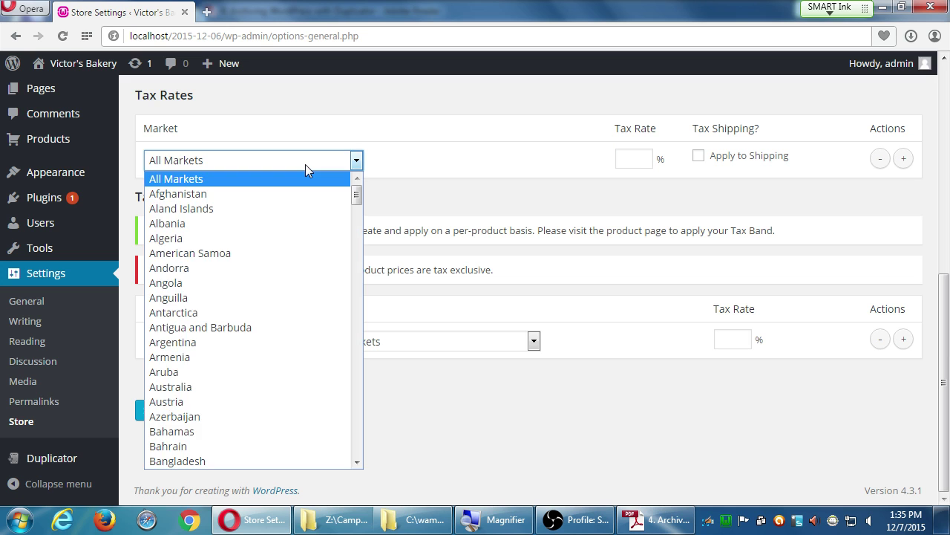
pyautogui.click(306, 164)
pyautogui.write('usa')
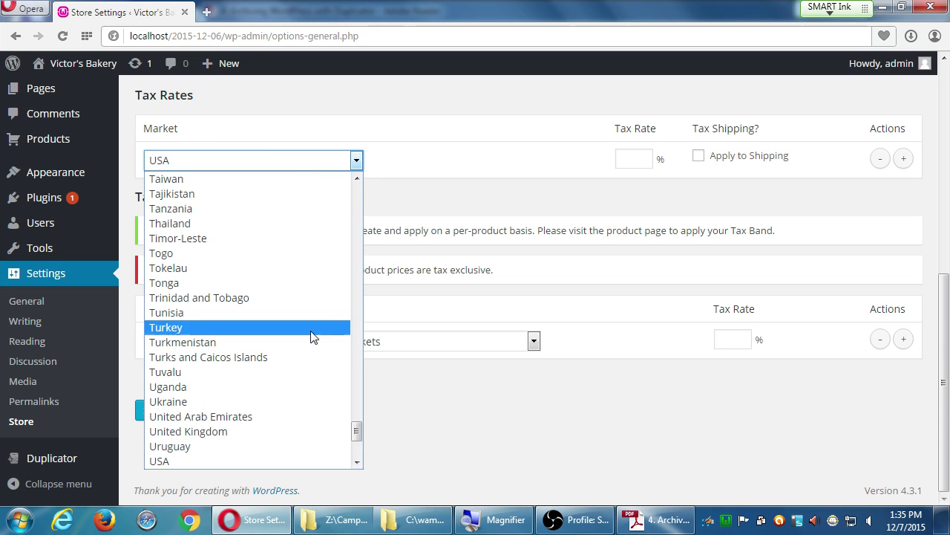
pyautogui.click(257, 461)
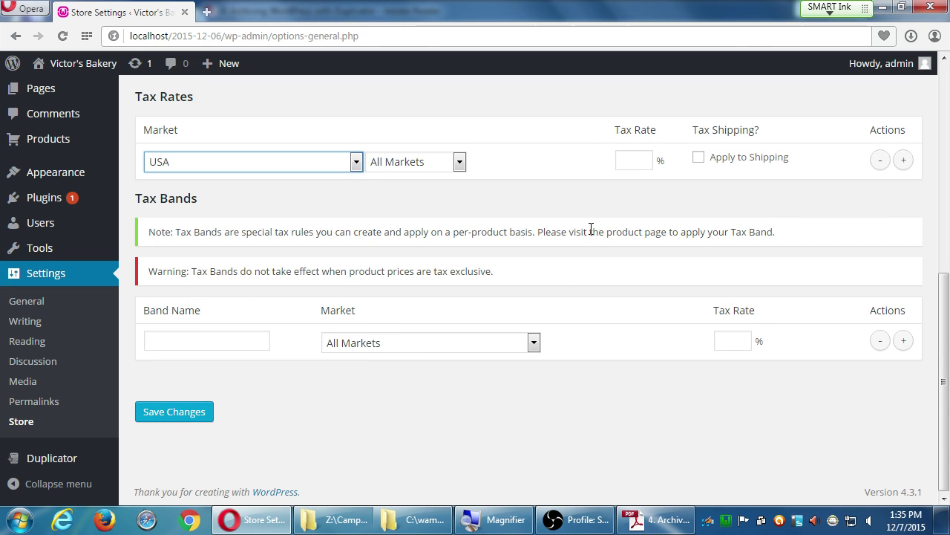
# Step: Keep All Markets as the region of the USA tax rate and set its rate to 8%
pyautogui.click(451, 166)
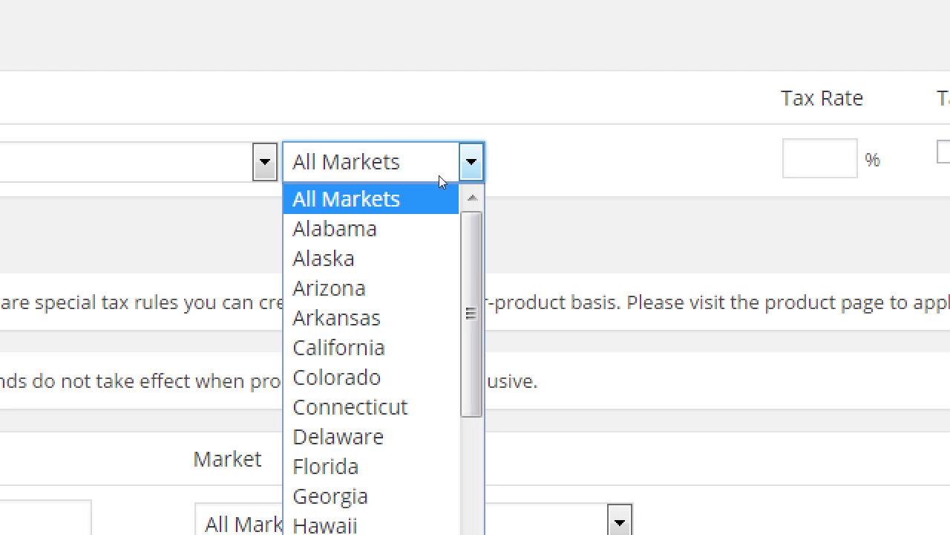
pyautogui.click(483, 191)
pyautogui.click(555, 196)
pyautogui.press('Tab')
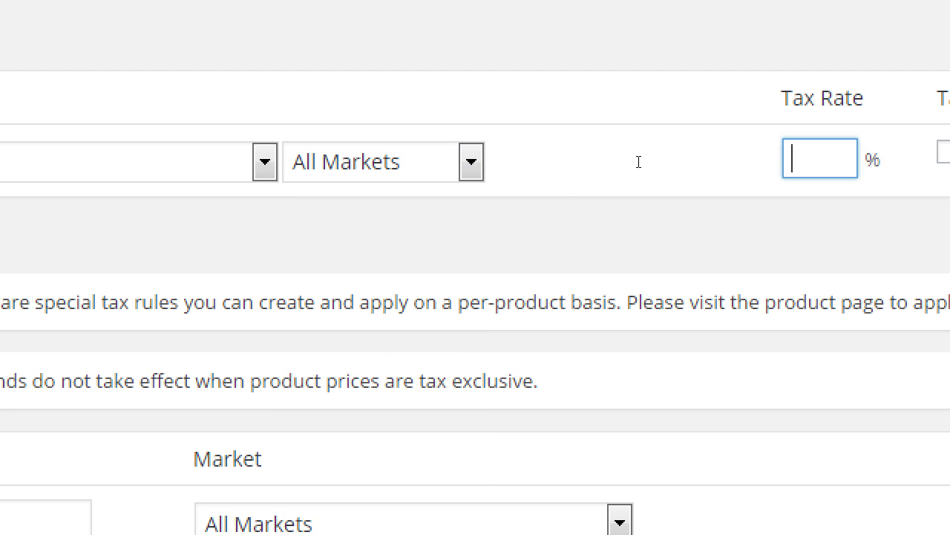
pyautogui.write('8')
pyautogui.press('Tab')
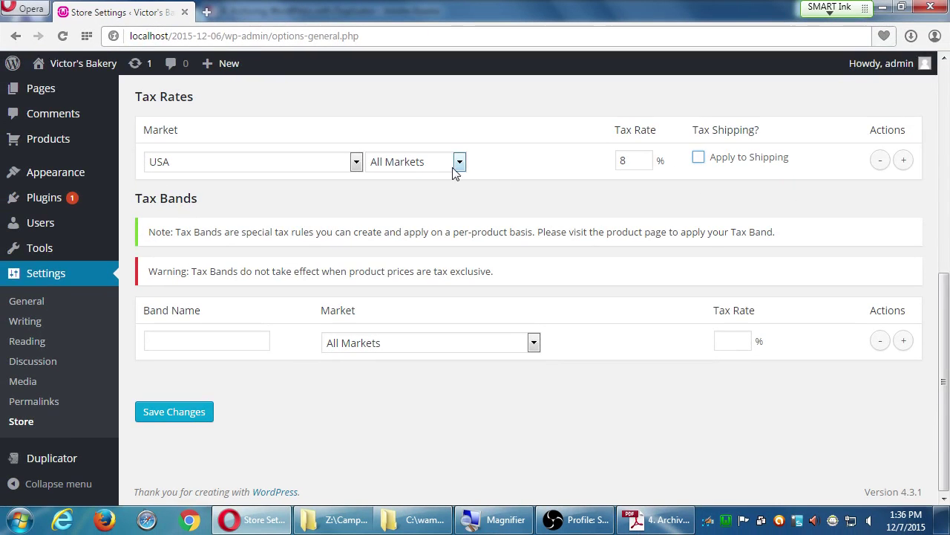
# Step: Browse the states available for the USA tax rate, and try adding a second tax rate row before removing it
pyautogui.click(458, 163)
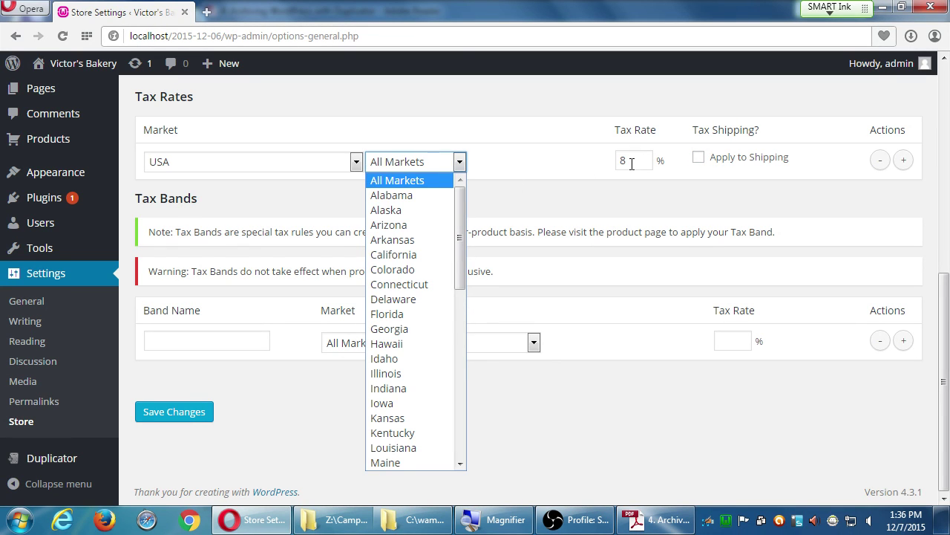
pyautogui.click(456, 384)
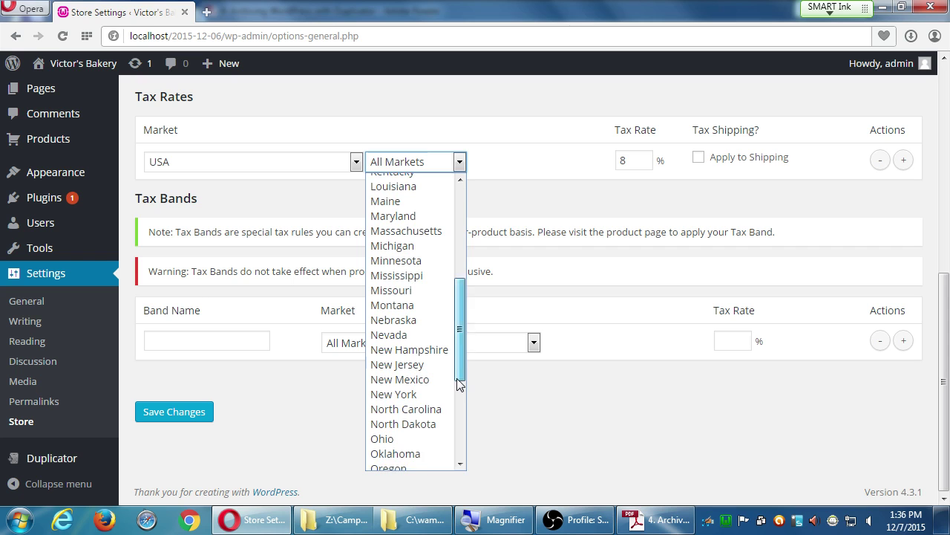
pyautogui.click(459, 384)
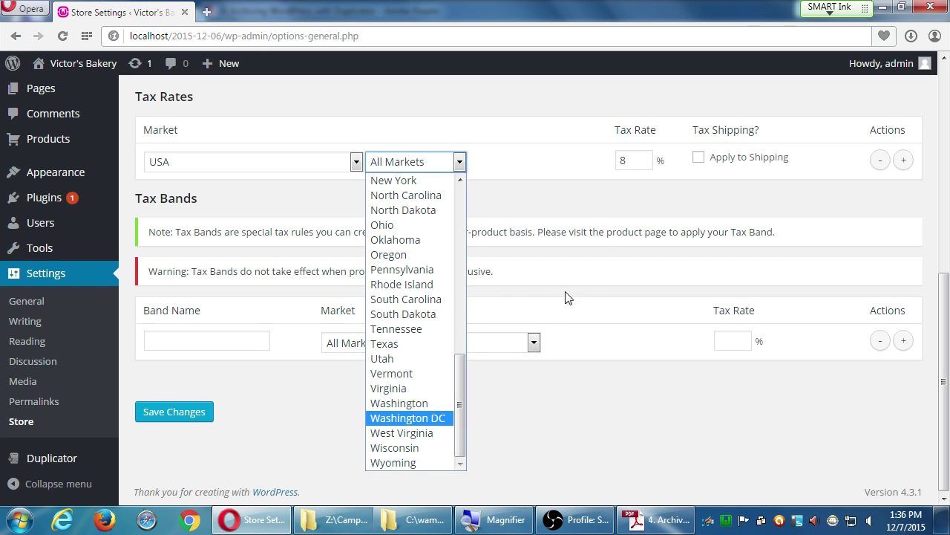
pyautogui.click(588, 216)
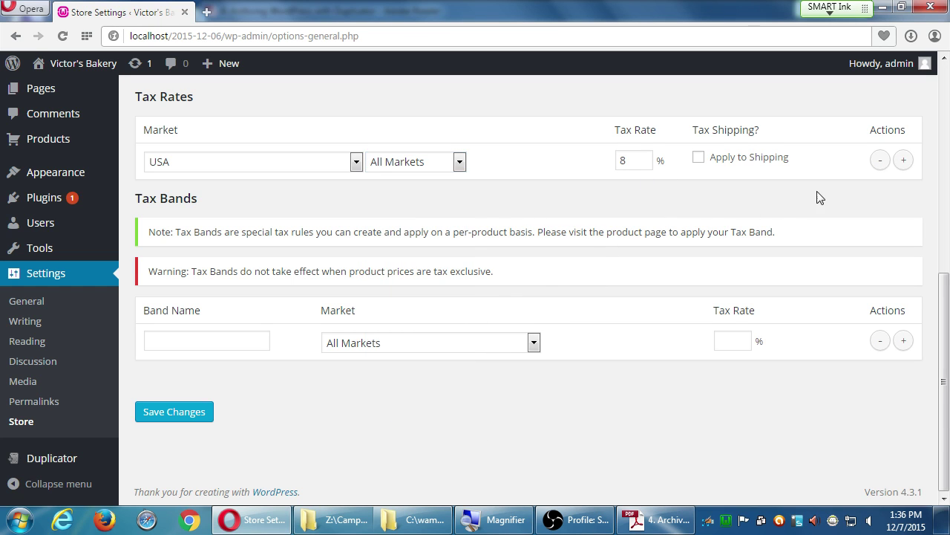
pyautogui.click(903, 161)
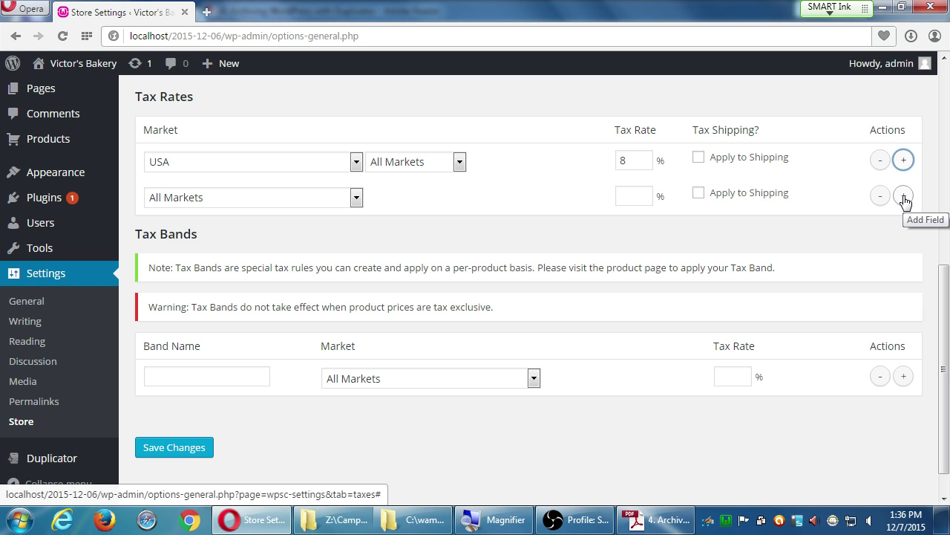
pyautogui.click(881, 197)
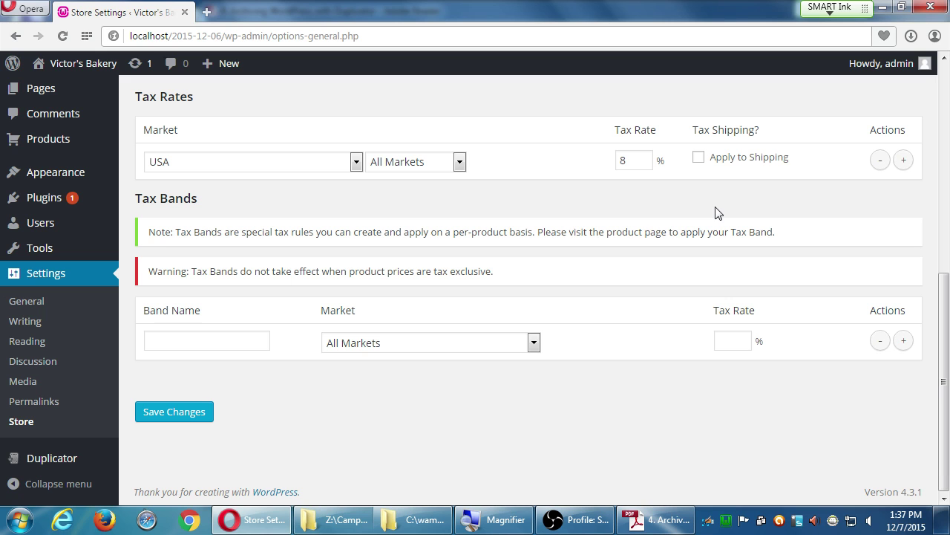
# Step: Examine the Tax Bands section, including its list of markets and the Band Name field
pyautogui.click(365, 342)
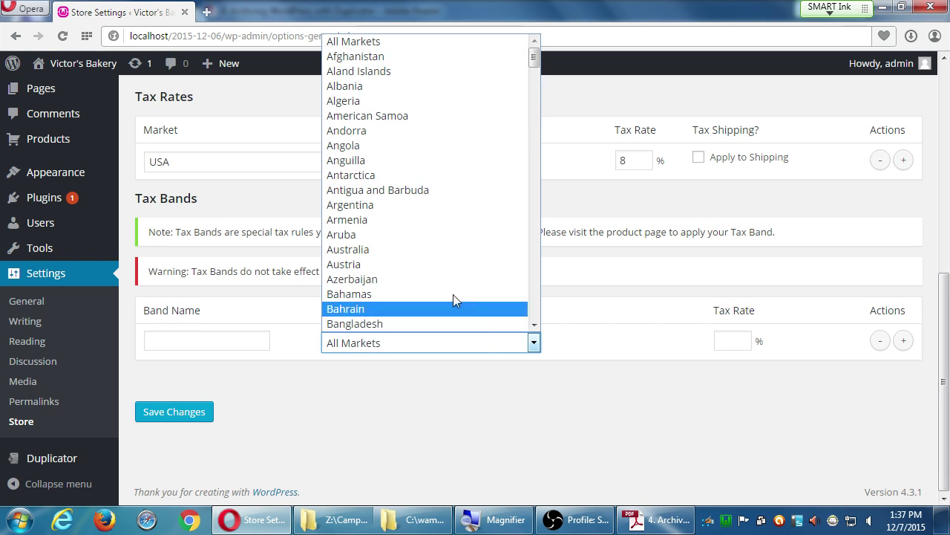
pyautogui.click(352, 351)
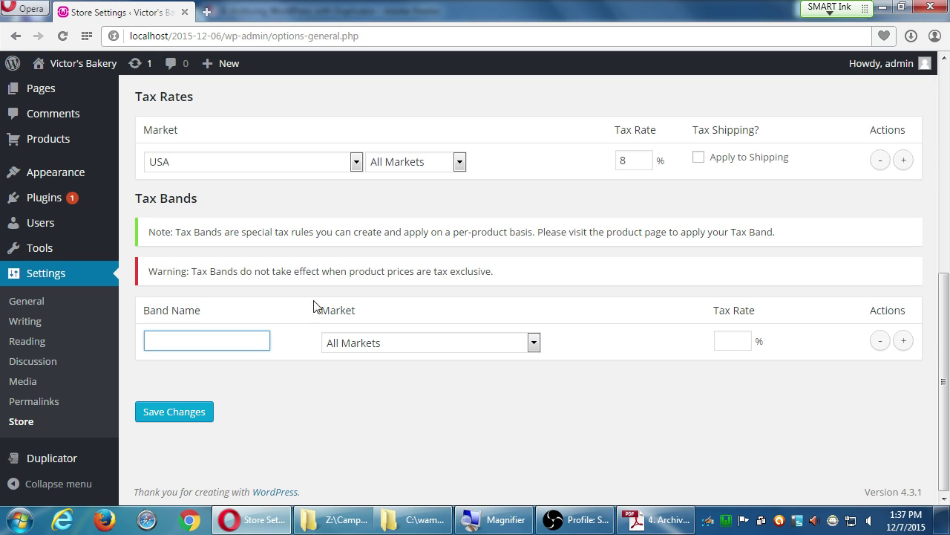
pyautogui.scroll(-1, 365, 315)
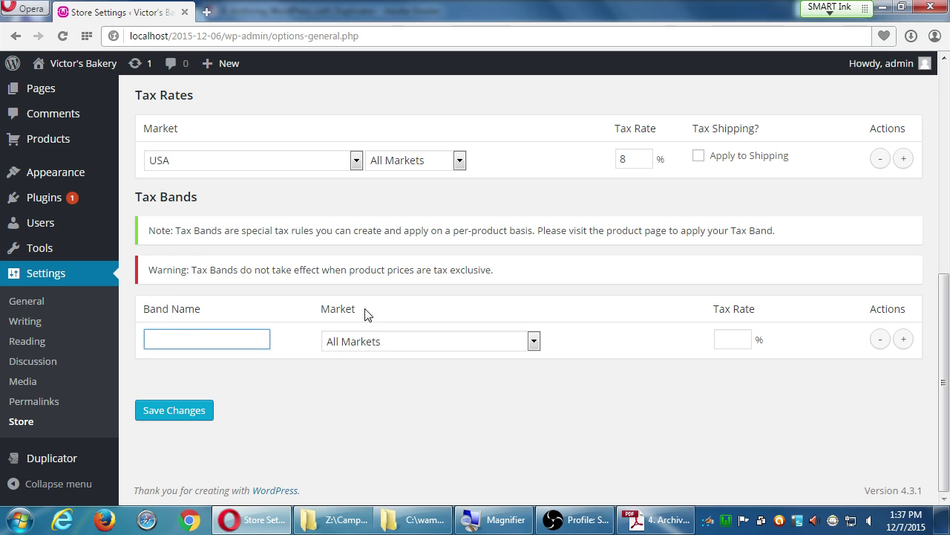
pyautogui.click(179, 95)
pyautogui.scroll(1, 298, 286)
pyautogui.scroll(1, 301, 294)
pyautogui.scroll(-2, 267, 334)
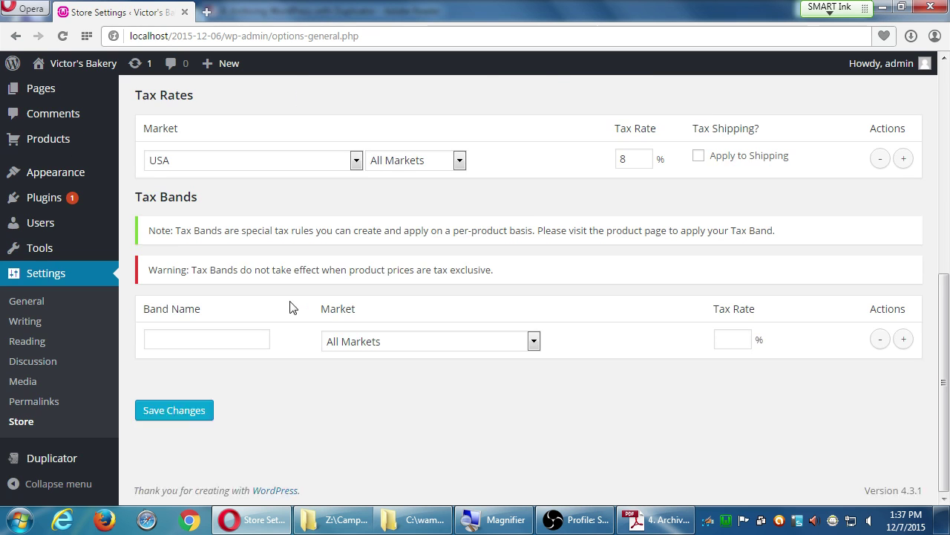
# Step: Save the tax settings and check the Tax Rates and Tax Bands entries on the reloaded page
pyautogui.scroll(1, 222, 353)
pyautogui.click(174, 429)
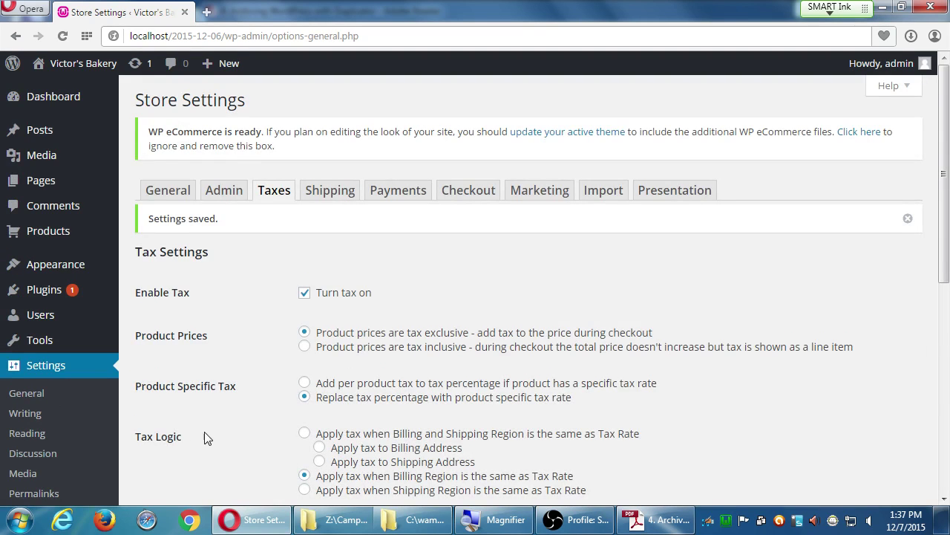
pyautogui.scroll(-8, 205, 435)
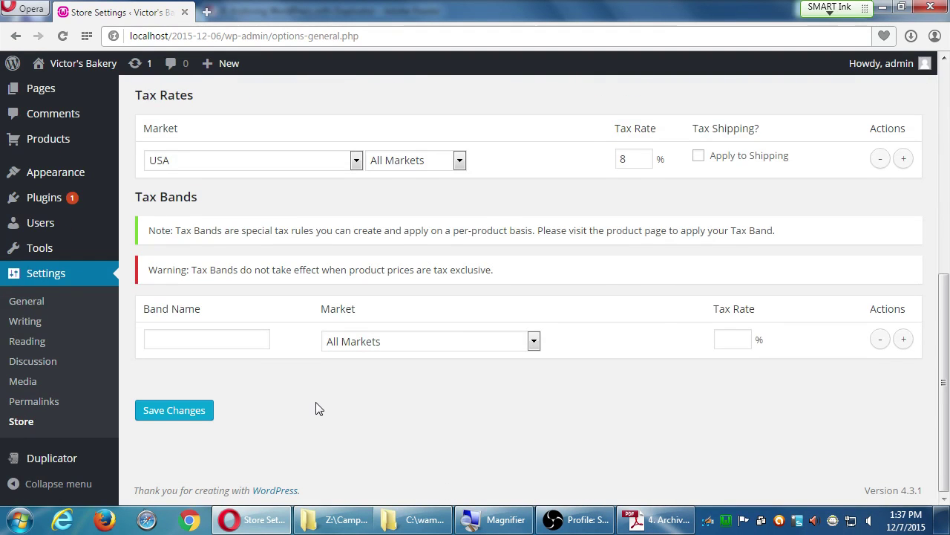
pyautogui.scroll(8, 316, 409)
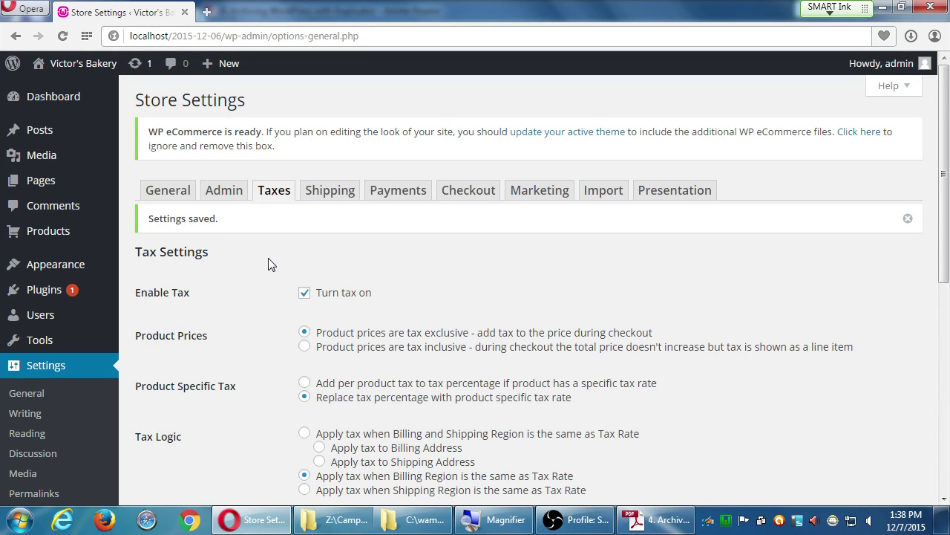
# Step: Open the store's Shipping settings, look over the shipping calculators, and set the Shipping Origin City to San Diego
pyautogui.click(319, 194)
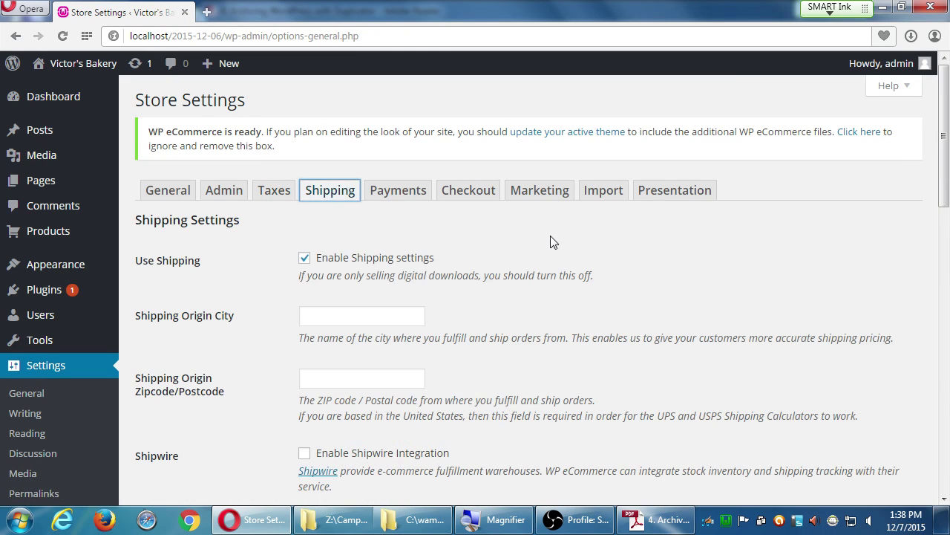
pyautogui.scroll(-15, 571, 255)
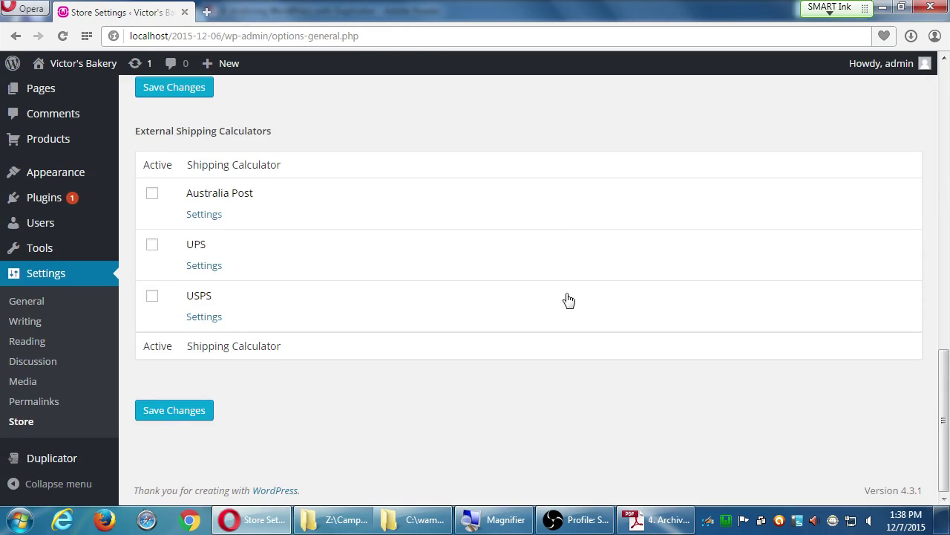
pyautogui.scroll(15, 570, 301)
pyautogui.scroll(1, 571, 301)
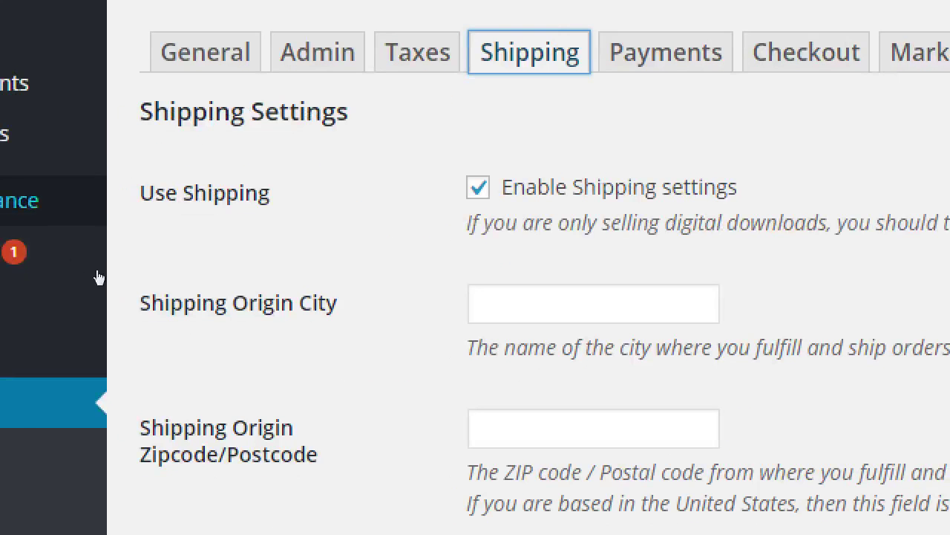
pyautogui.click(316, 312)
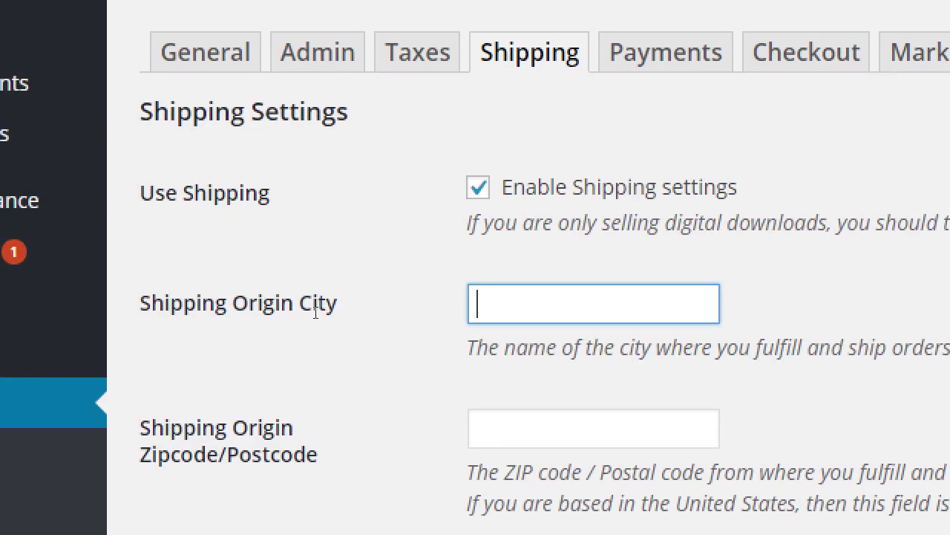
pyautogui.write('San Diego')
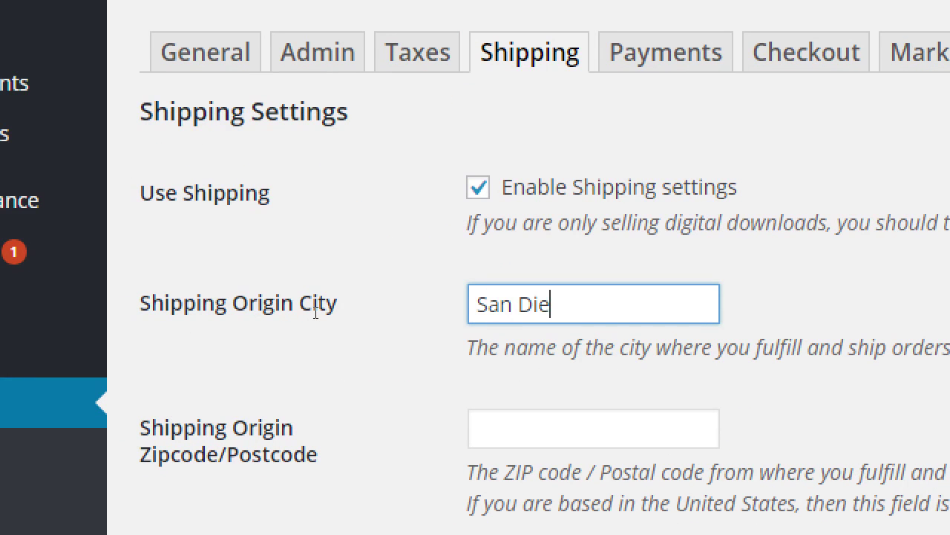
pyautogui.press('Tab')
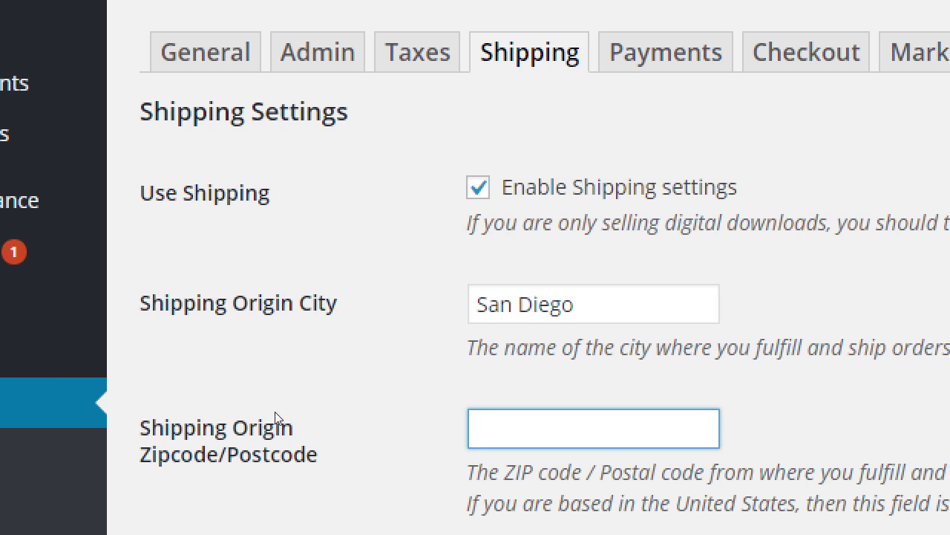
# Step: Set the Shipping Origin Zipcode/Postcode to 91921
pyautogui.write('911')
pyautogui.write('921')
pyautogui.press('alt')
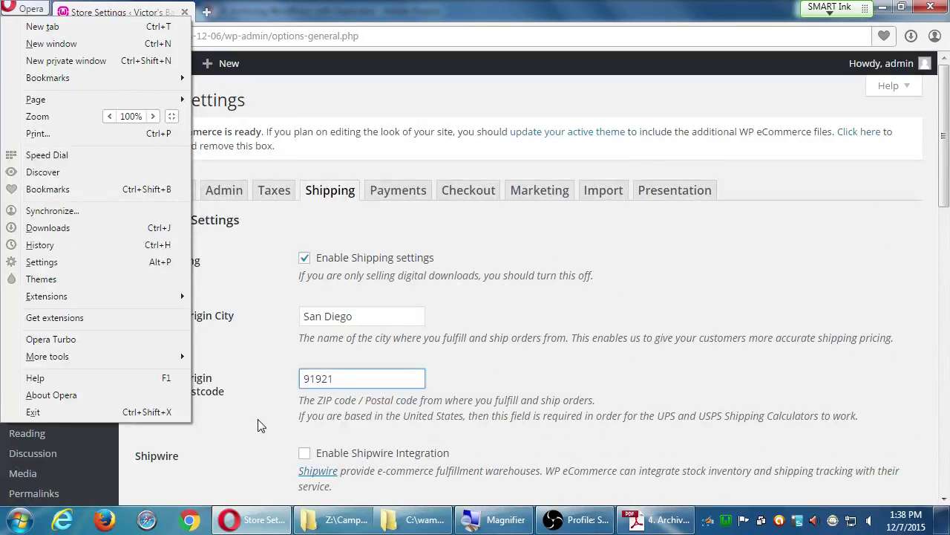
pyautogui.press('Escape')
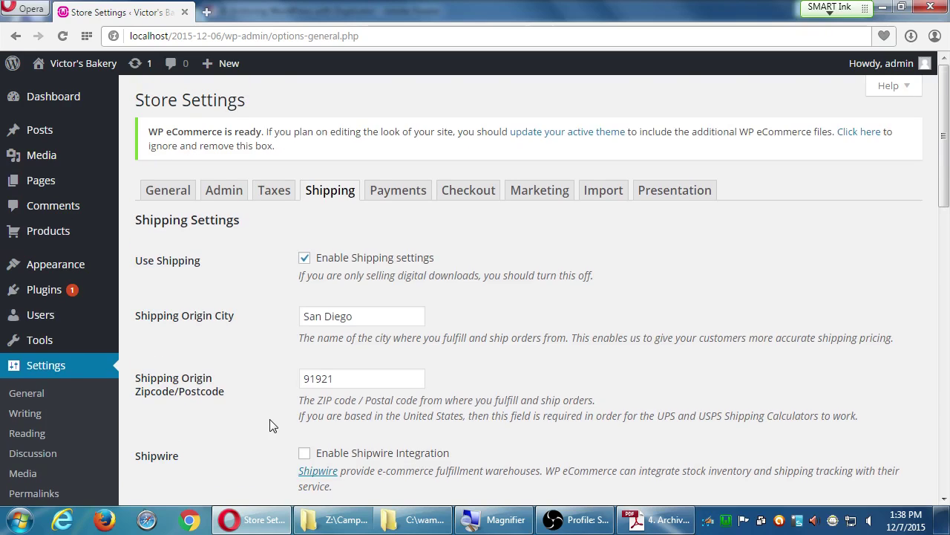
# Step: Enable the Free Shipping Discount and set its minimum sales amount to $101.10
pyautogui.scroll(-3, 271, 423)
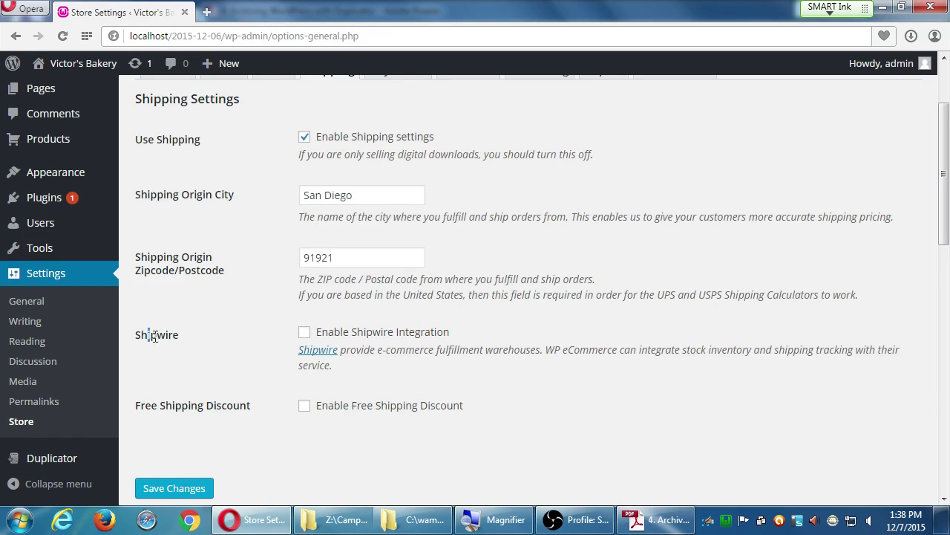
pyautogui.moveTo(151, 336); pyautogui.dragTo(189, 334)
pyautogui.click(188, 335)
pyautogui.click(303, 406)
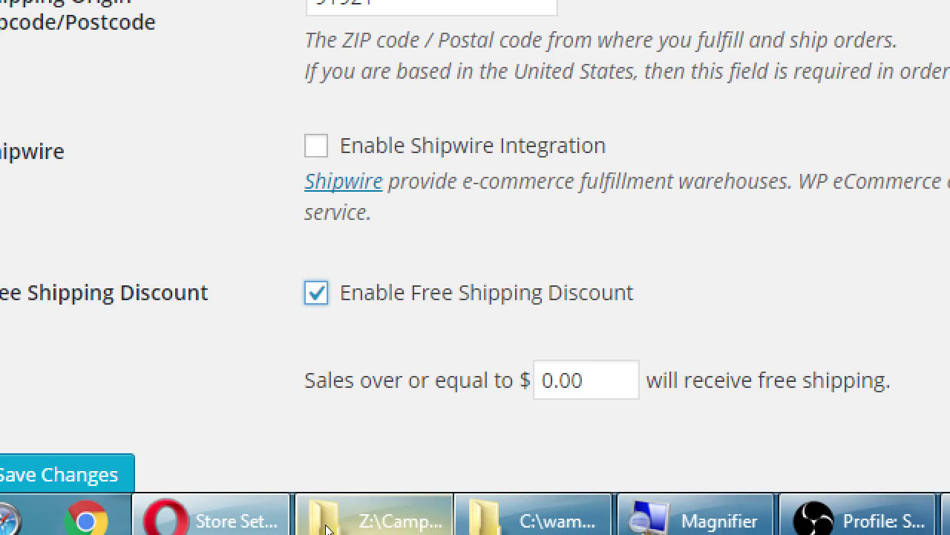
pyautogui.press('Tab')
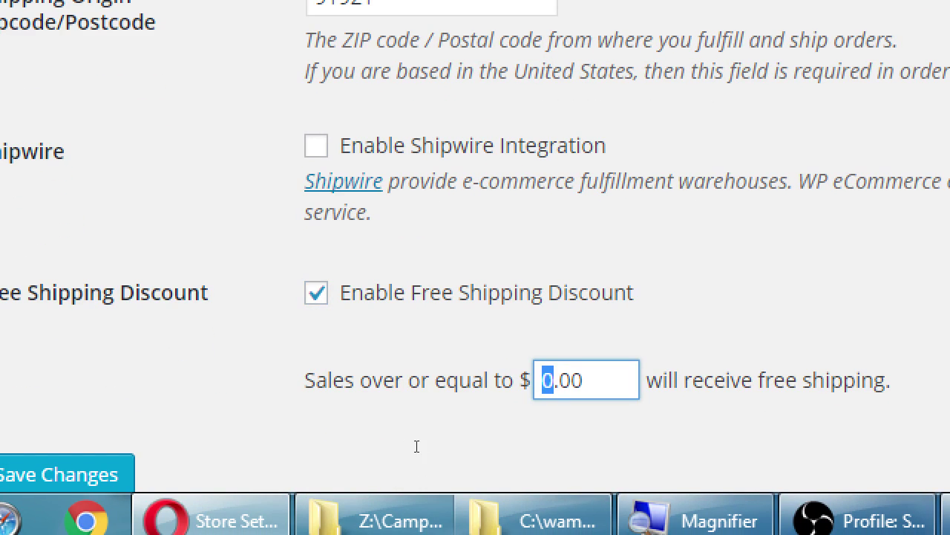
pyautogui.write('100')
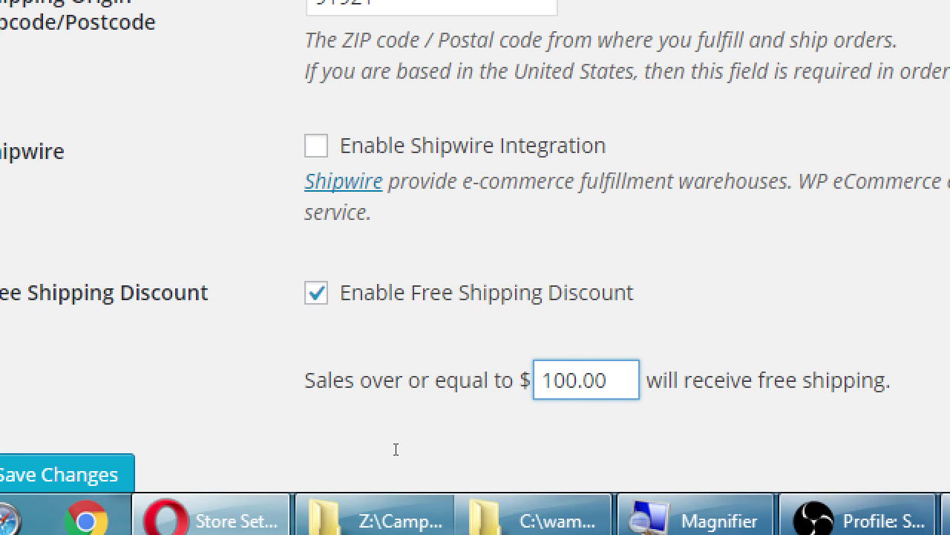
pyautogui.hotkey('shift', 'Left')
pyautogui.write('1')
pyautogui.press('Right')
pyautogui.hotkey('shift', 'Right')
pyautogui.write('1')
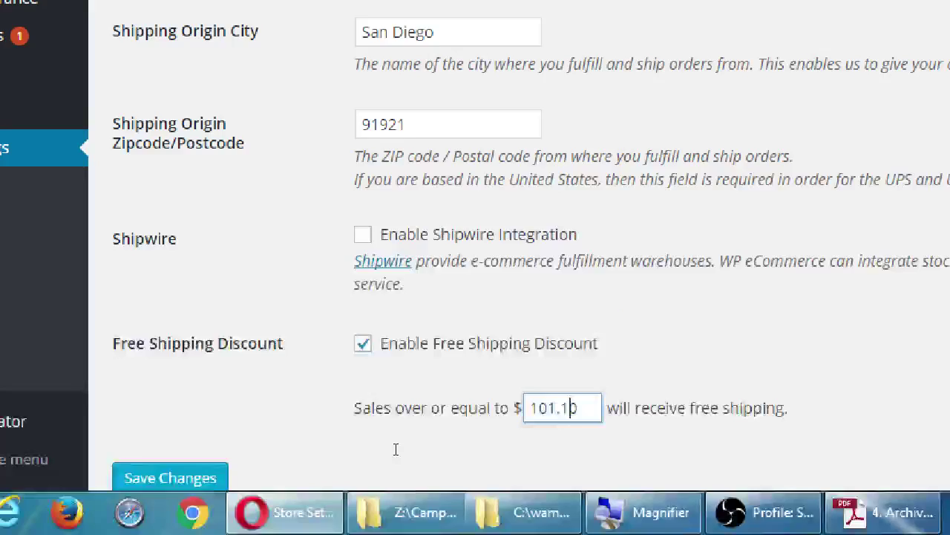
# Step: Examine the filled-in Shipping settings and the shipping calculators listed below them
pyautogui.scroll(2, 405, 450)
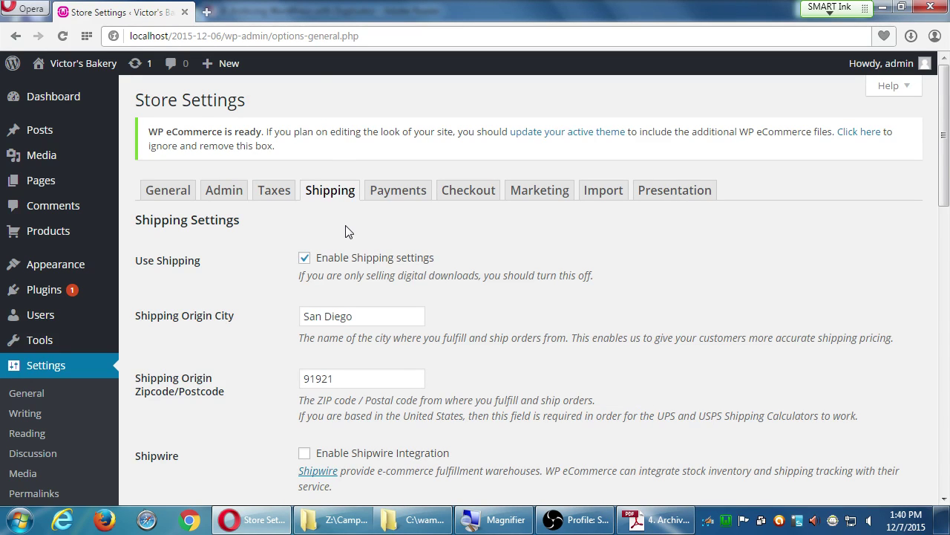
pyautogui.scroll(-8, 349, 216)
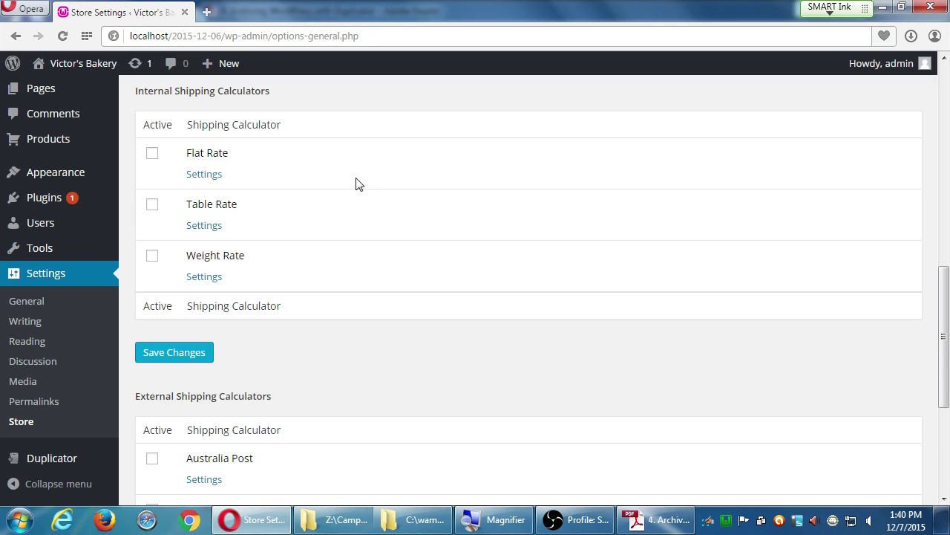
pyautogui.scroll(-4, 353, 200)
pyautogui.scroll(7, 349, 213)
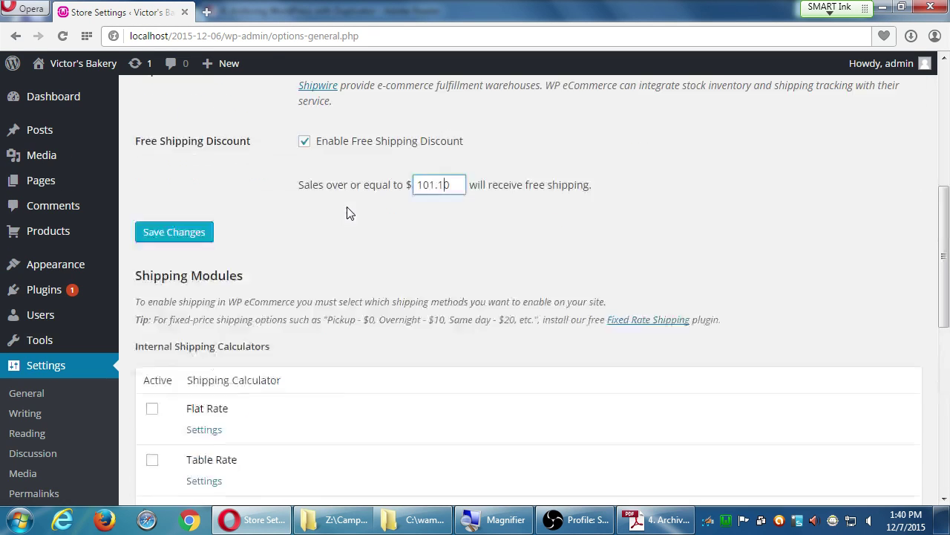
pyautogui.scroll(5, 349, 211)
pyautogui.scroll(-5, 348, 207)
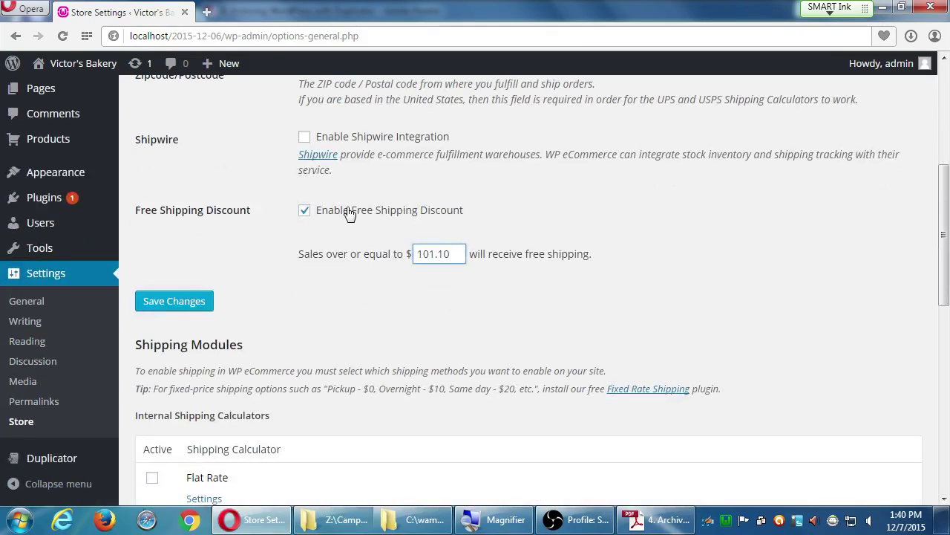
pyautogui.scroll(1, 350, 213)
pyautogui.scroll(5, 349, 212)
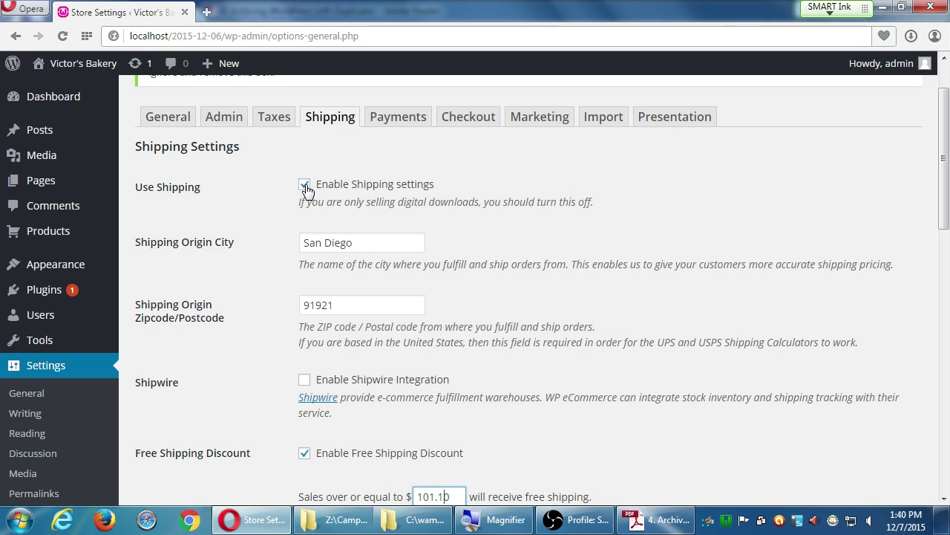
pyautogui.scroll(-5, 381, 159)
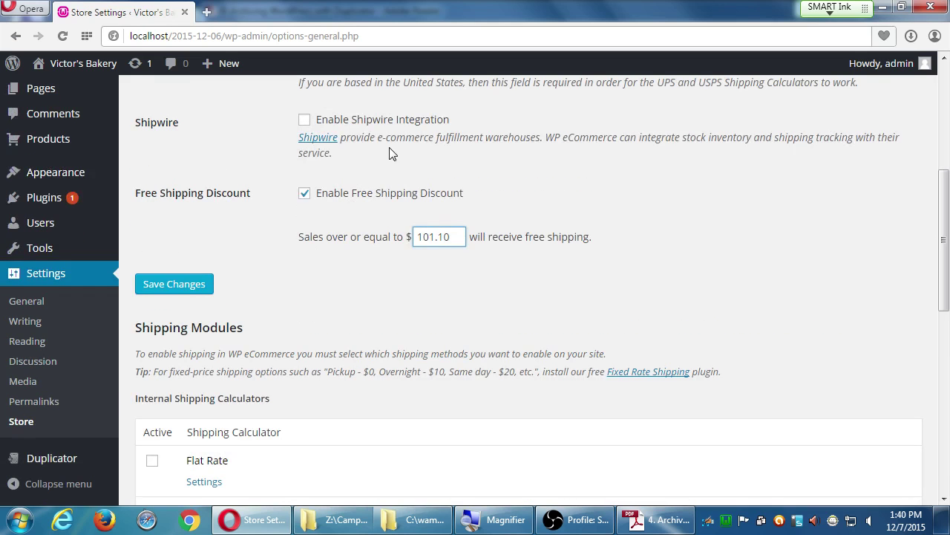
# Step: Save the Shipping settings with the origin details and Free Shipping Discount
pyautogui.scroll(6, 238, 312)
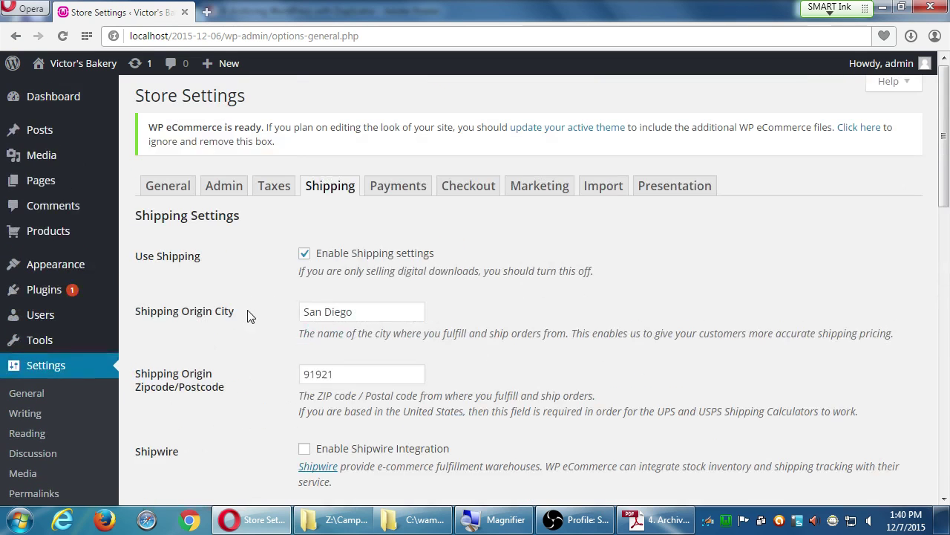
pyautogui.scroll(-2, 218, 267)
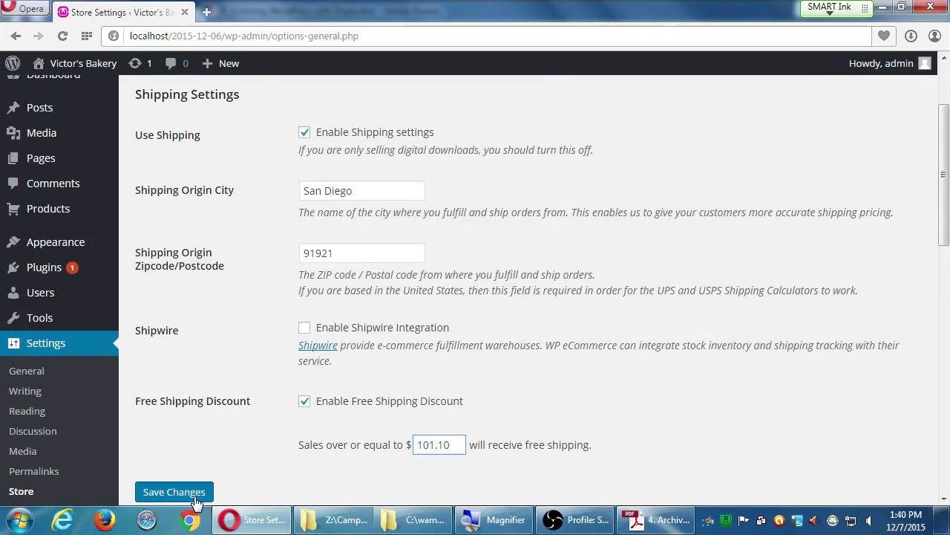
pyautogui.click(152, 492)
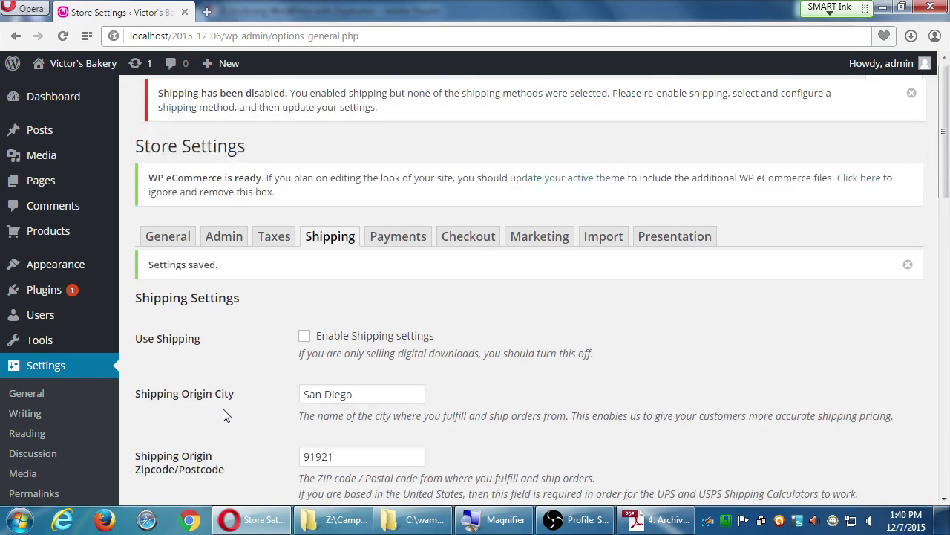
# Step: Examine the Internal and External Shipping Calculators in the Shipping Modules section
pyautogui.scroll(-4, 224, 409)
pyautogui.scroll(-5, 223, 409)
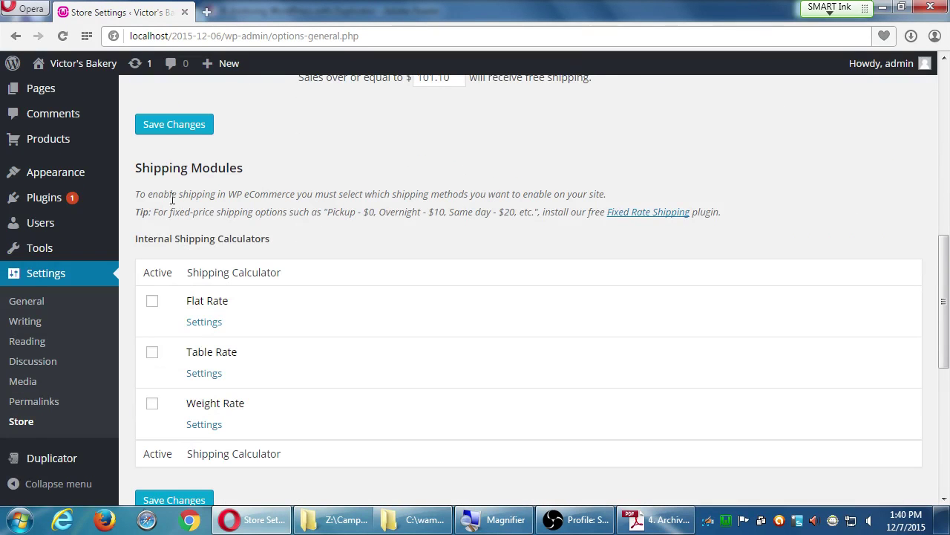
pyautogui.moveTo(161, 168); pyautogui.dragTo(239, 168)
pyautogui.scroll(-5, 287, 242)
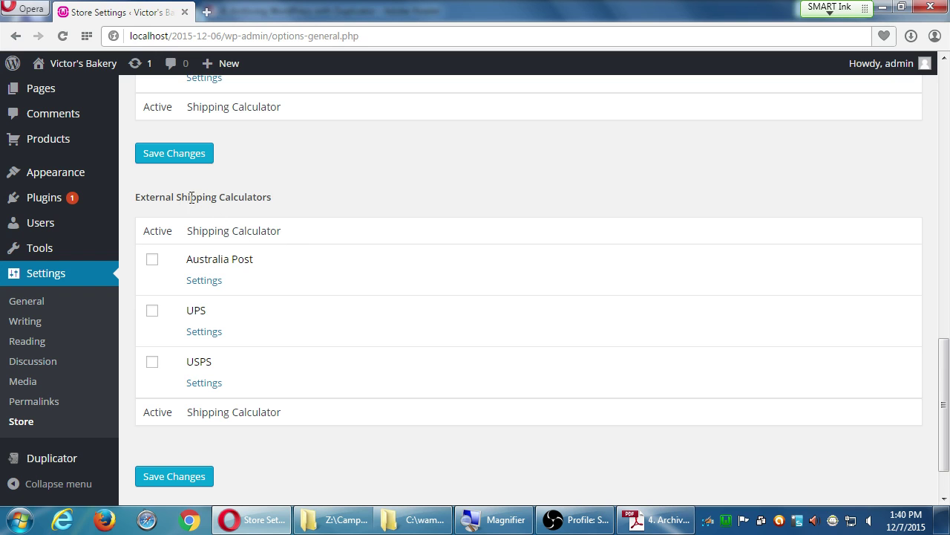
pyautogui.moveTo(165, 197); pyautogui.dragTo(248, 197)
pyautogui.scroll(-1, 334, 248)
pyautogui.scroll(4, 328, 248)
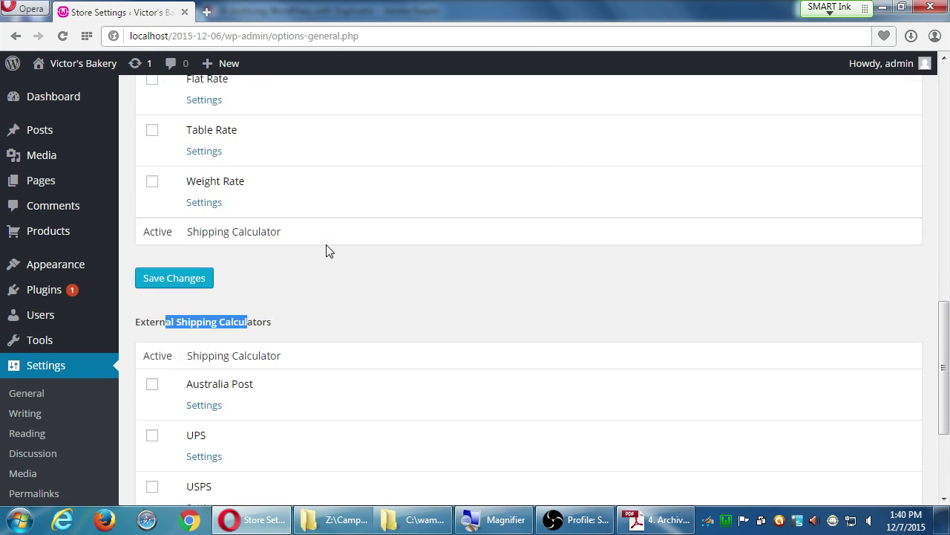
pyautogui.scroll(1, 328, 252)
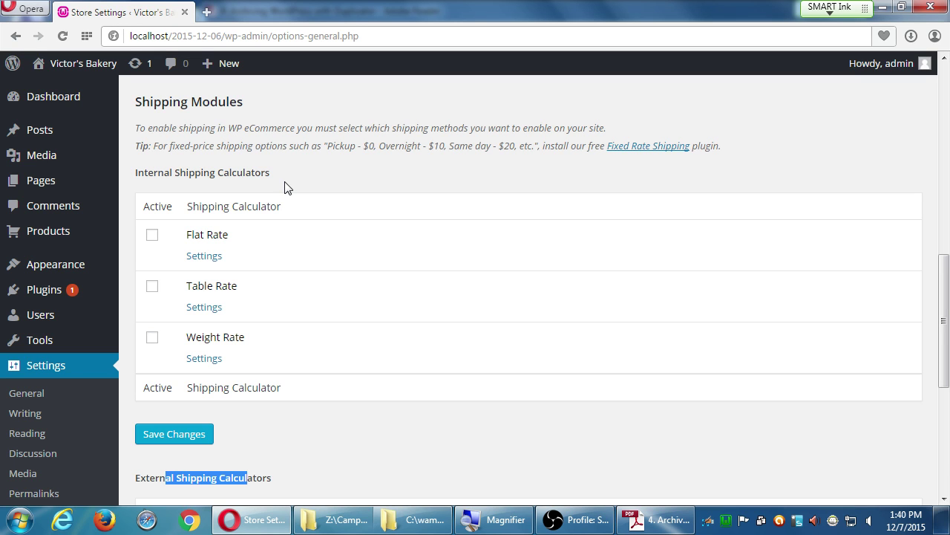
# Step: Open the Flat Rate settings and set the base local rates to $3 for Continental 48 States and $5 for All 50 States
pyautogui.click(210, 256)
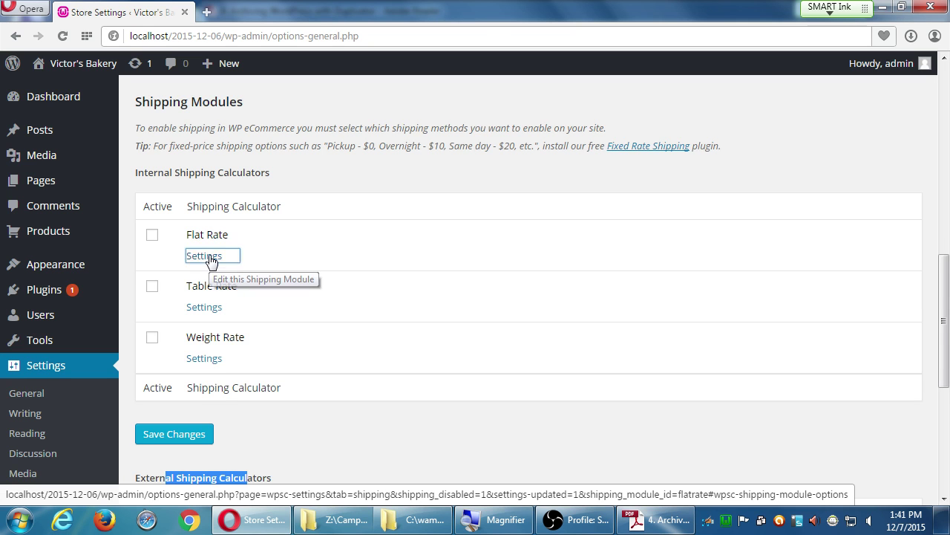
pyautogui.scroll(-1, 159, 303)
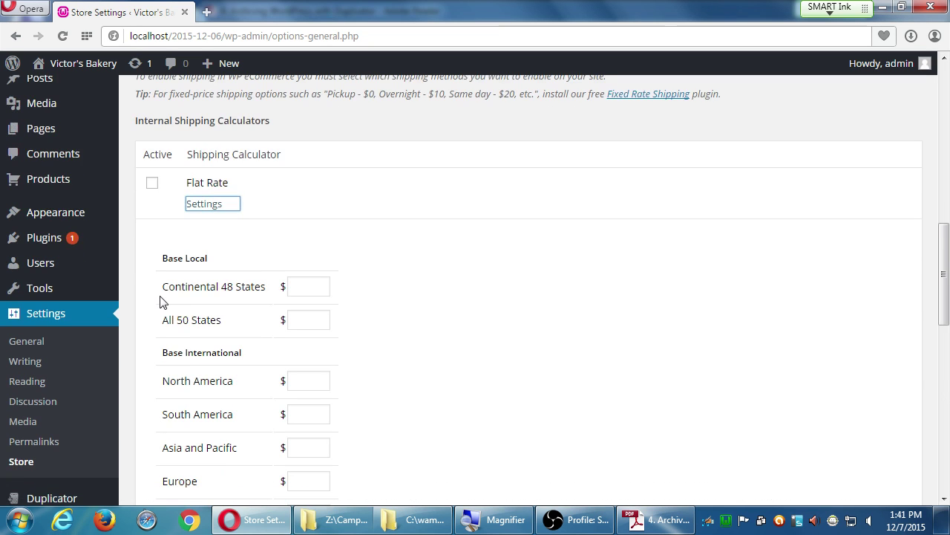
pyautogui.scroll(-2, 151, 278)
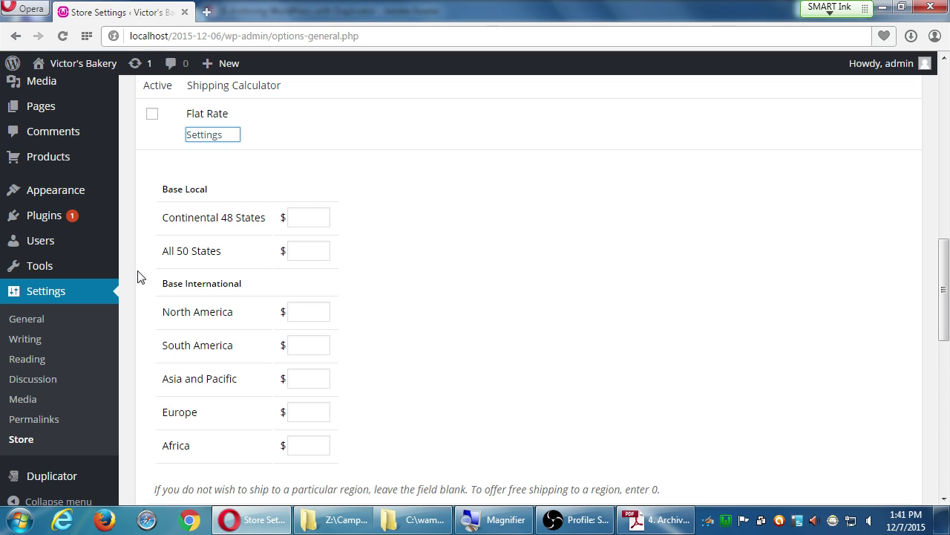
pyautogui.click(304, 252)
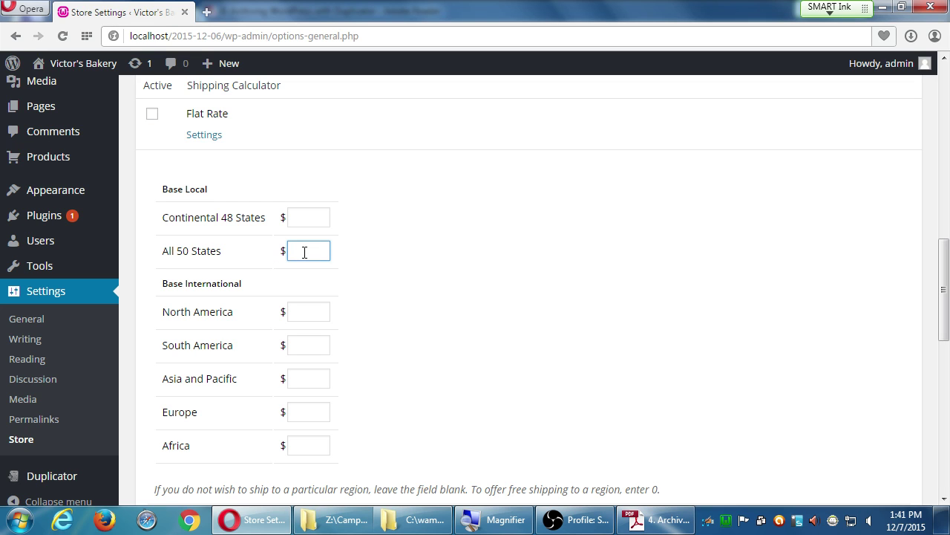
pyautogui.write('3')
pyautogui.scroll(1, 304, 252)
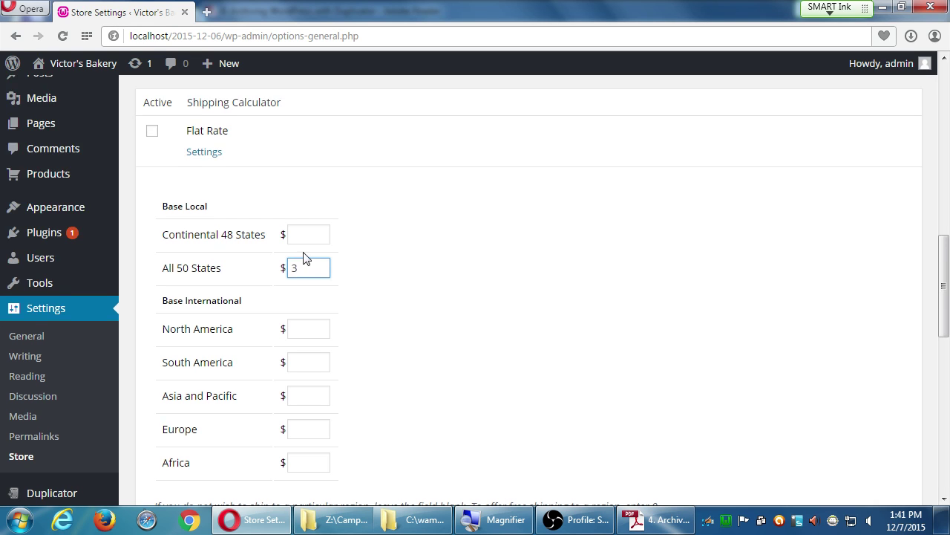
pyautogui.click(304, 233)
pyautogui.write('3')
pyautogui.moveTo(302, 262); pyautogui.dragTo(265, 272)
pyautogui.press('BackSpace')
pyautogui.write('5')
# Step: Activate the Flat Rate shipping calculator and save the changes
pyautogui.click(152, 132)
pyautogui.scroll(-10, 154, 223)
pyautogui.click(178, 204)
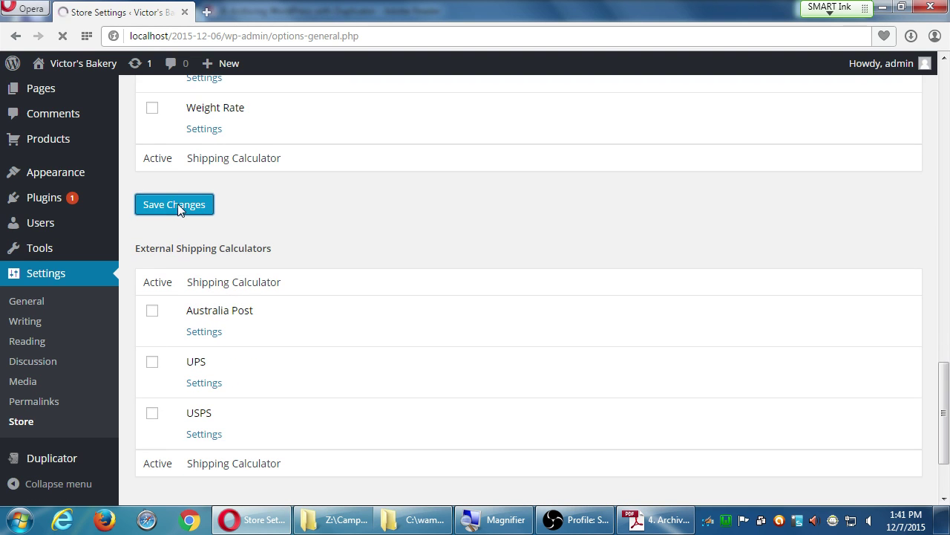
# Step: Check the Flat Rate local and international fields, and deactivate the Flat Rate calculator by updating the module
pyautogui.scroll(-1, 238, 377)
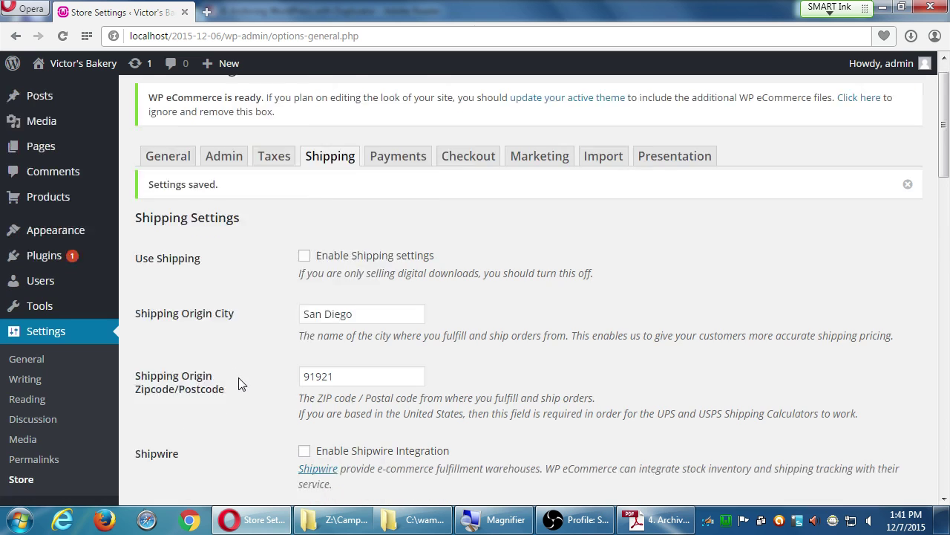
pyautogui.scroll(-8, 238, 380)
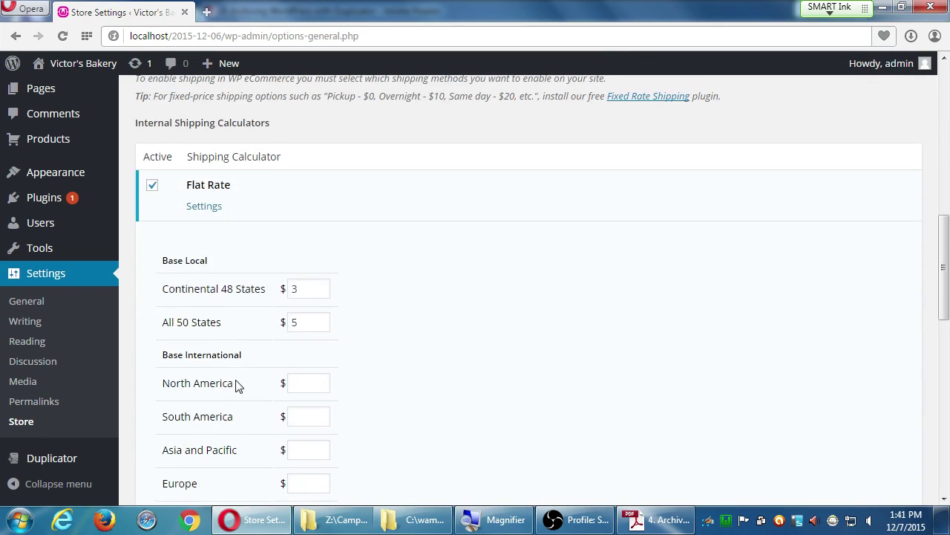
pyautogui.scroll(-1, 238, 385)
pyautogui.scroll(-3, 238, 385)
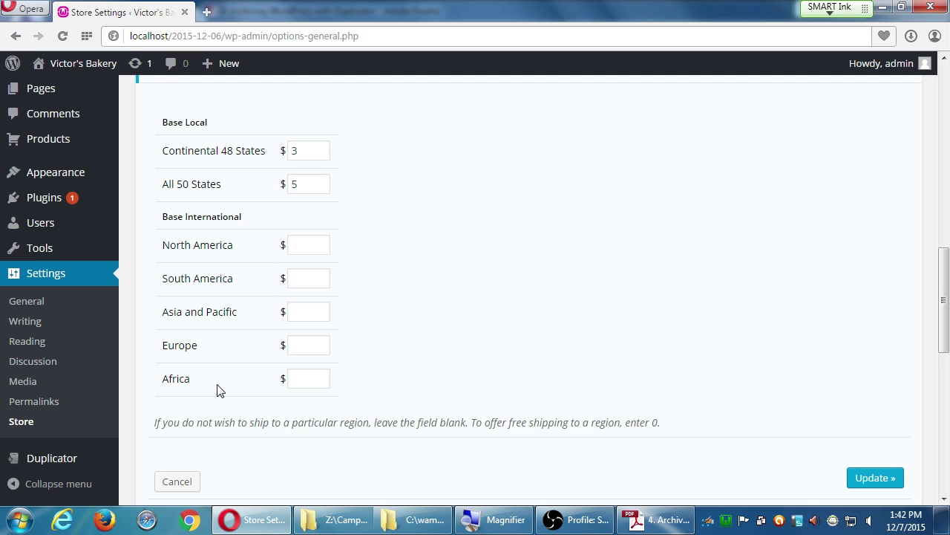
pyautogui.scroll(3, 219, 389)
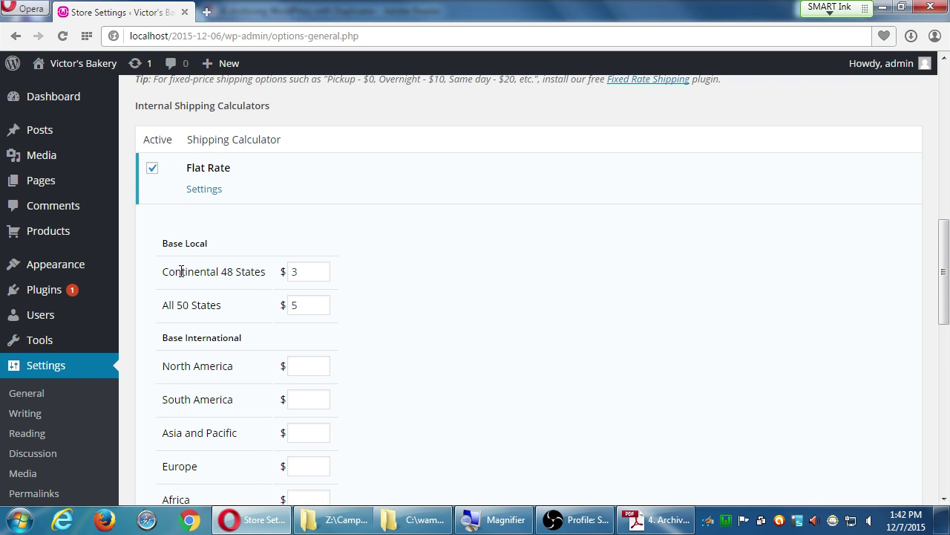
pyautogui.click(152, 169)
pyautogui.scroll(-4, 151, 248)
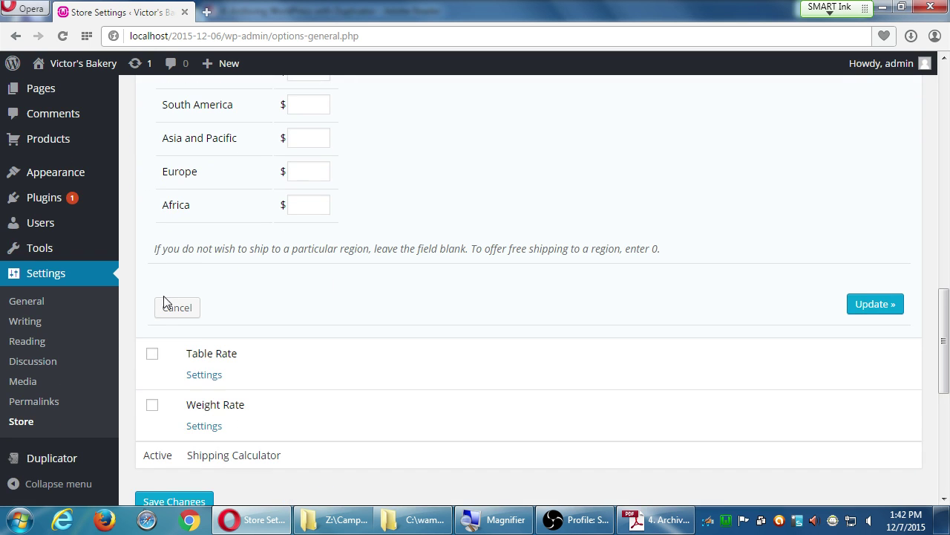
pyautogui.click(861, 306)
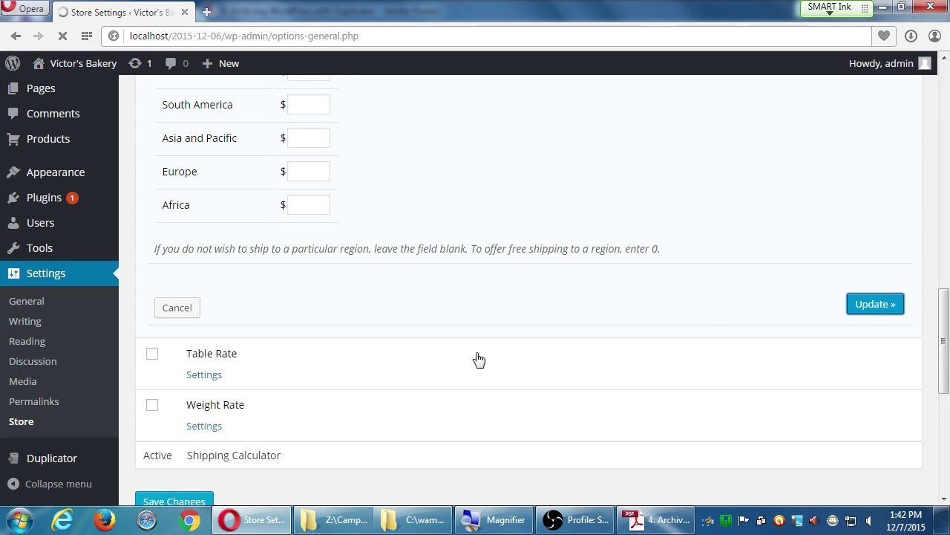
# Step: Close the Flat Rate settings and look over the list of internal and external shipping calculators
pyautogui.scroll(-15, 426, 391)
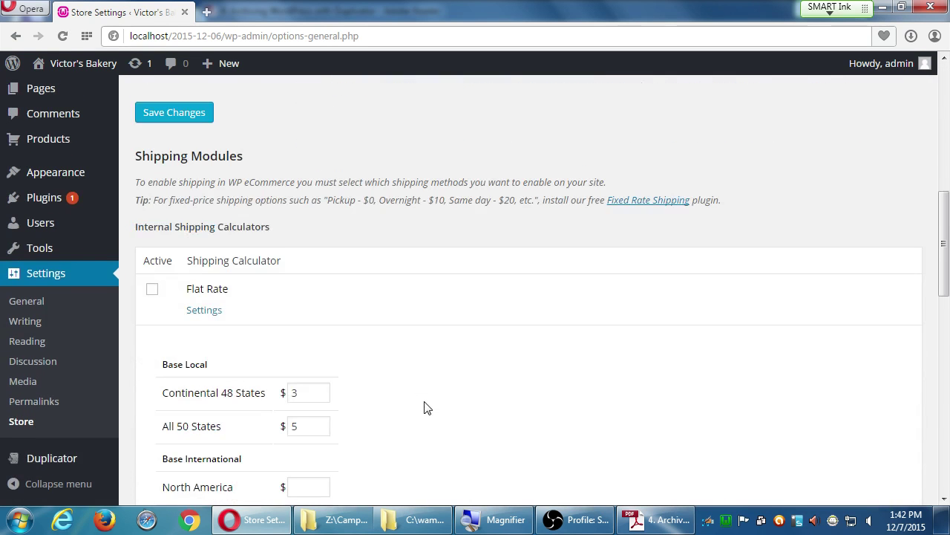
pyautogui.scroll(-3, 322, 339)
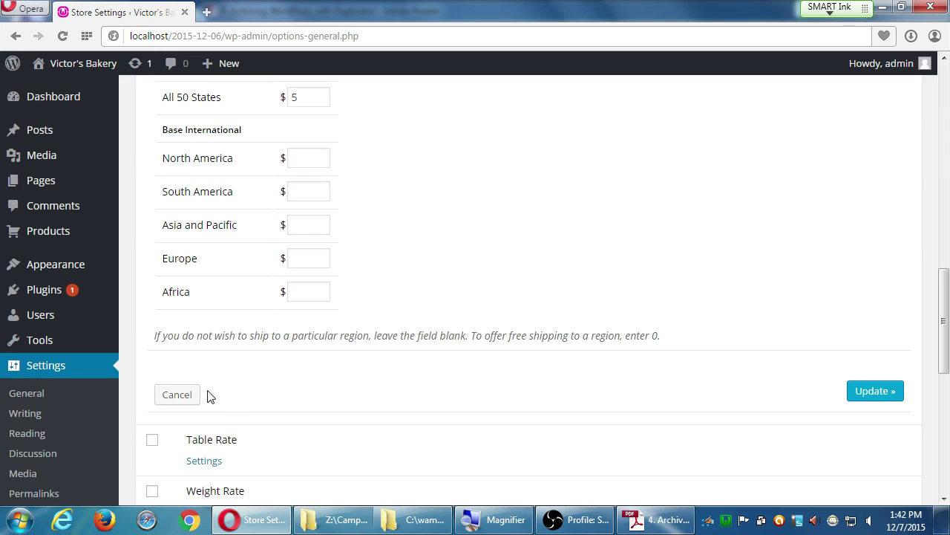
pyautogui.scroll(-5, 186, 402)
pyautogui.scroll(3, 210, 335)
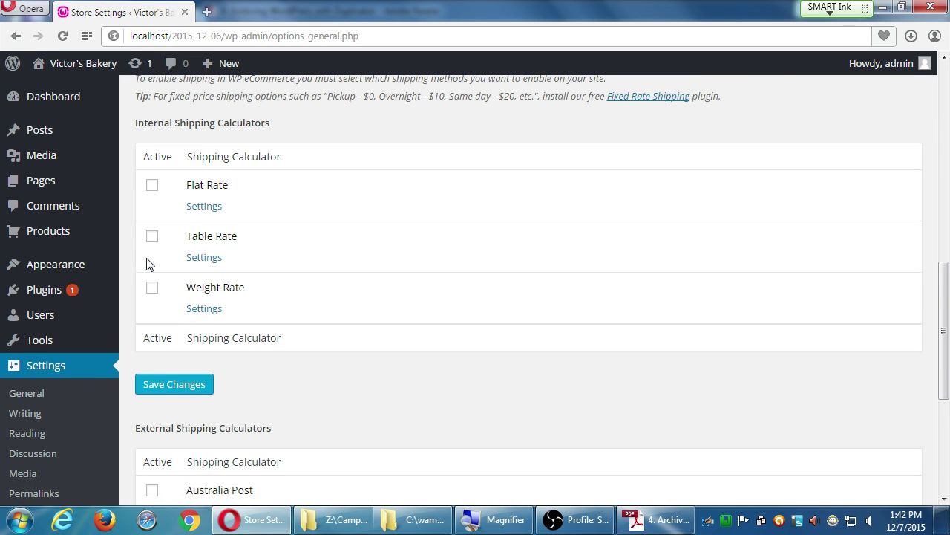
# Step: Open the Table Rate settings and set the first tier to $3 shipping for totals of $5 and above
pyautogui.click(205, 257)
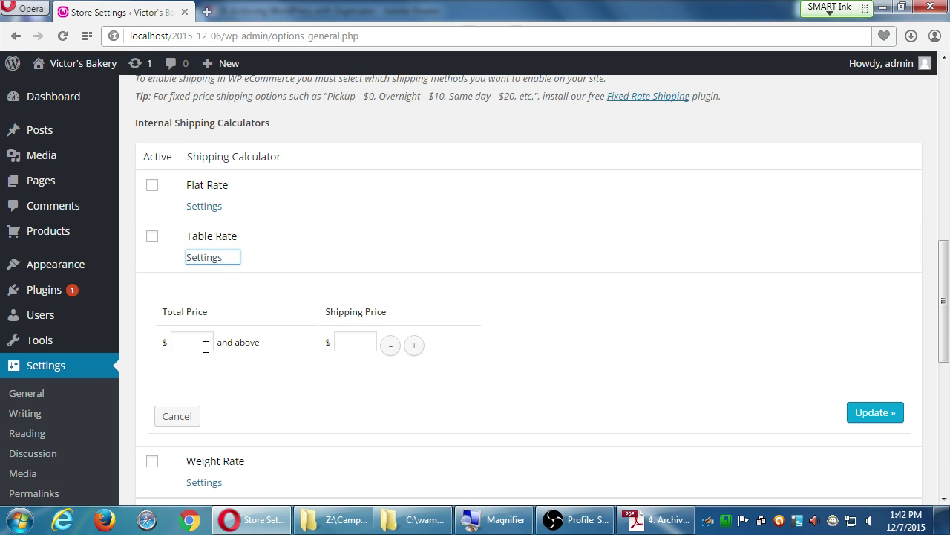
pyautogui.click(205, 345)
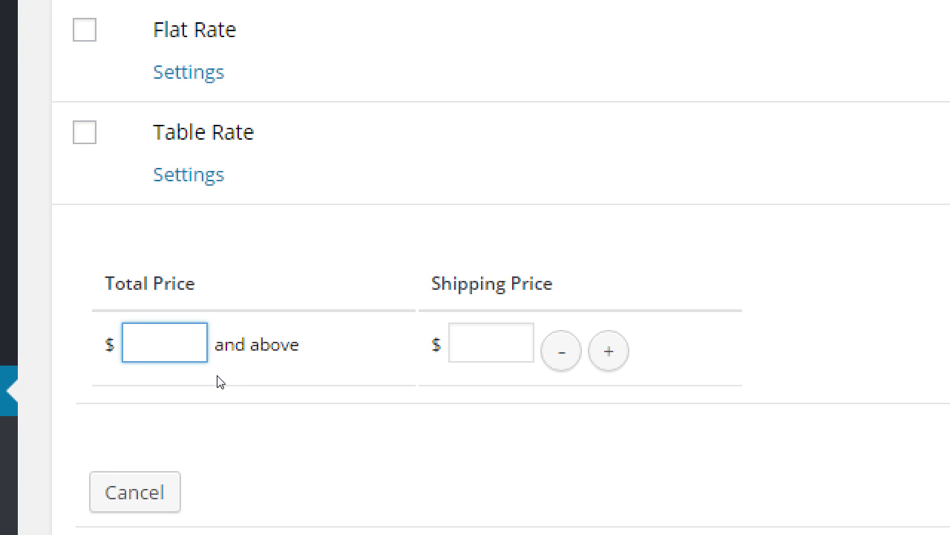
pyautogui.write('5')
pyautogui.moveTo(165, 310); pyautogui.dragTo(220, 317)
pyautogui.click(201, 331)
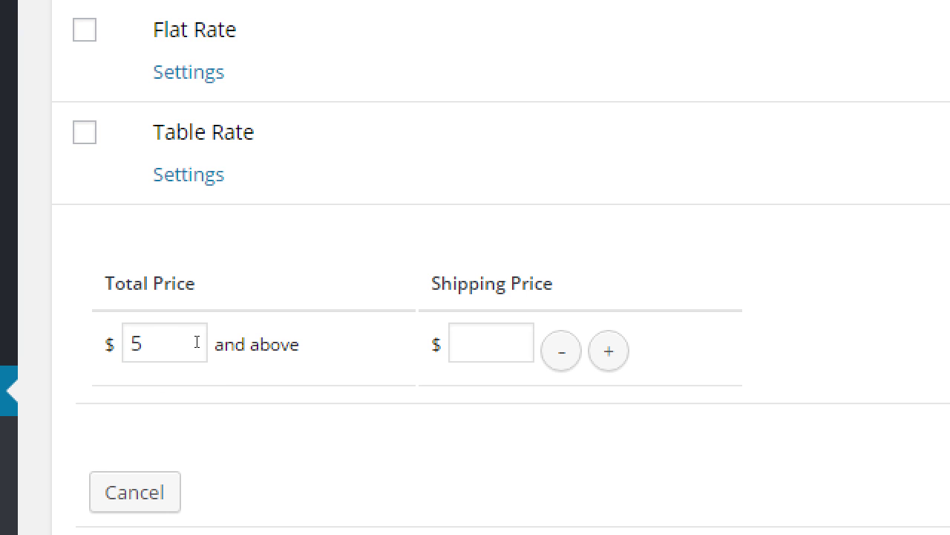
pyautogui.click(197, 341)
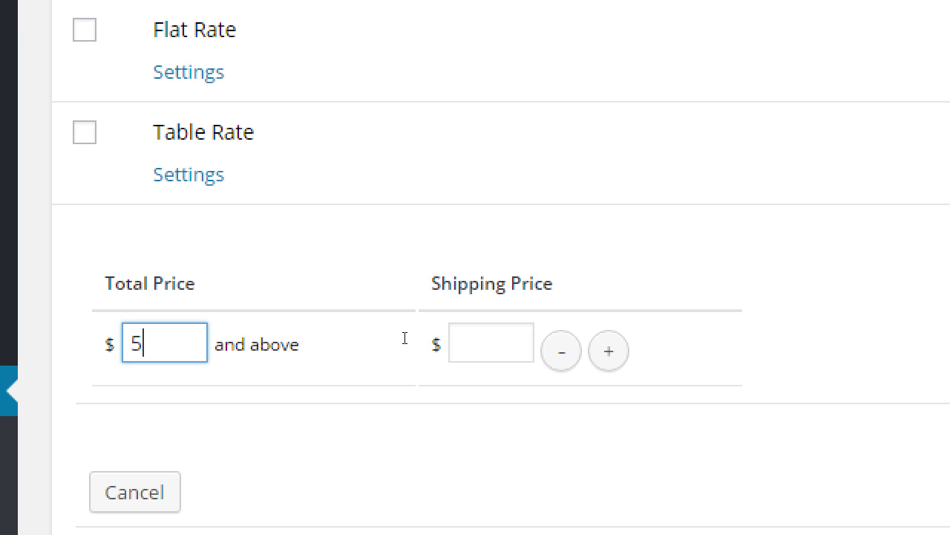
pyautogui.press('Tab')
pyautogui.write('3')
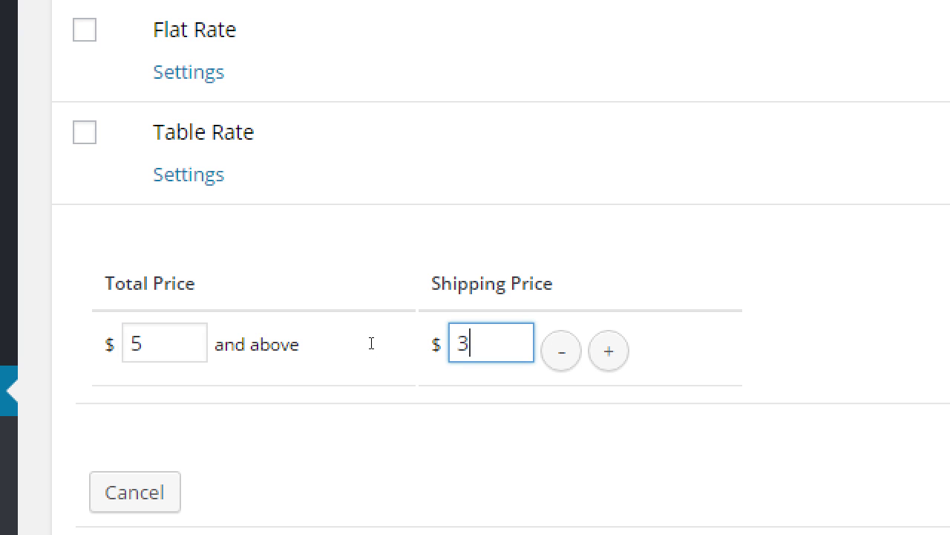
# Step: Add a second Table Rate tier charging $5 shipping for totals of $15 and above
pyautogui.press('Tab')
pyautogui.press('Tab')
pyautogui.press('Return')
pyautogui.press('Tab')
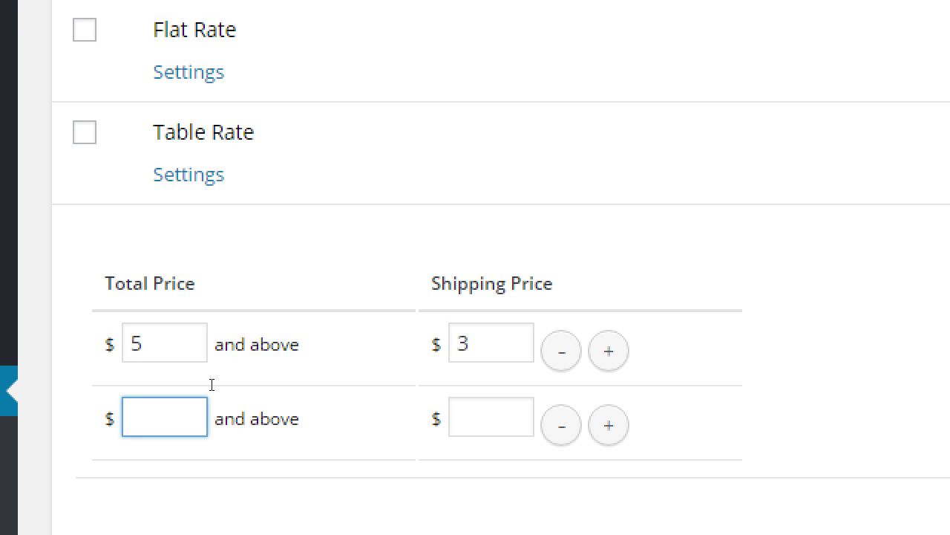
pyautogui.write('15')
pyautogui.press('Tab')
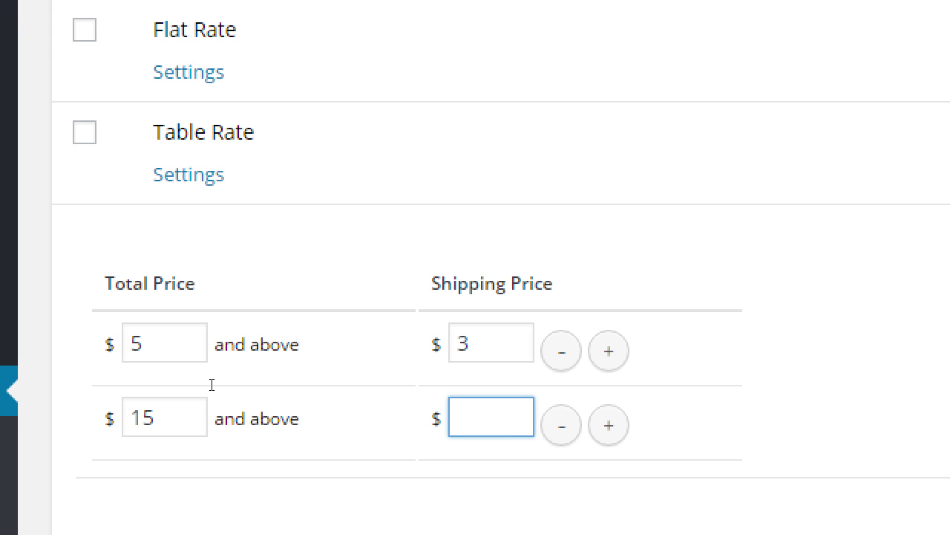
pyautogui.write('5')
# Step: Add a third Table Rate tier charging $7 shipping for totals of $30 and above, and update the module
pyautogui.scroll(-2, 422, 369)
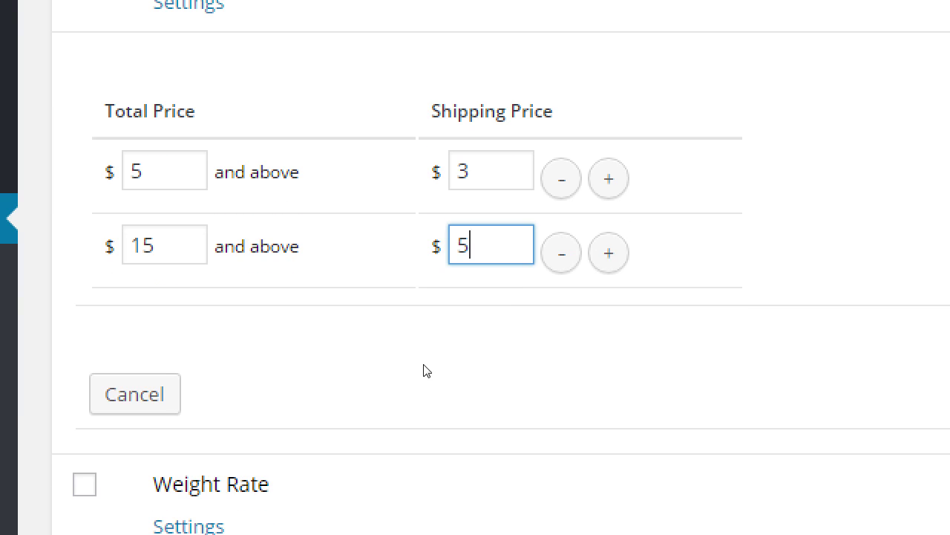
pyautogui.press('Tab')
pyautogui.press('Tab')
pyautogui.press('Return')
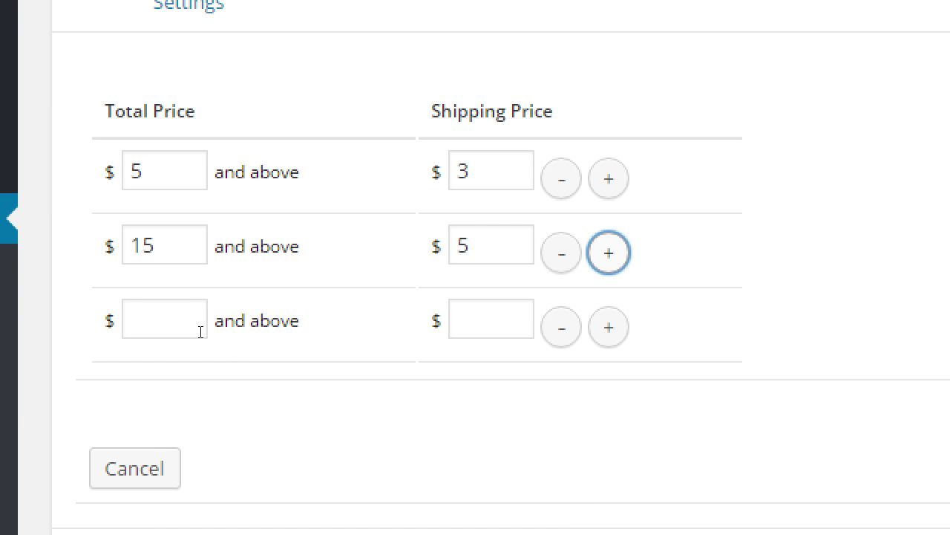
pyautogui.click(200, 331)
pyautogui.write('30')
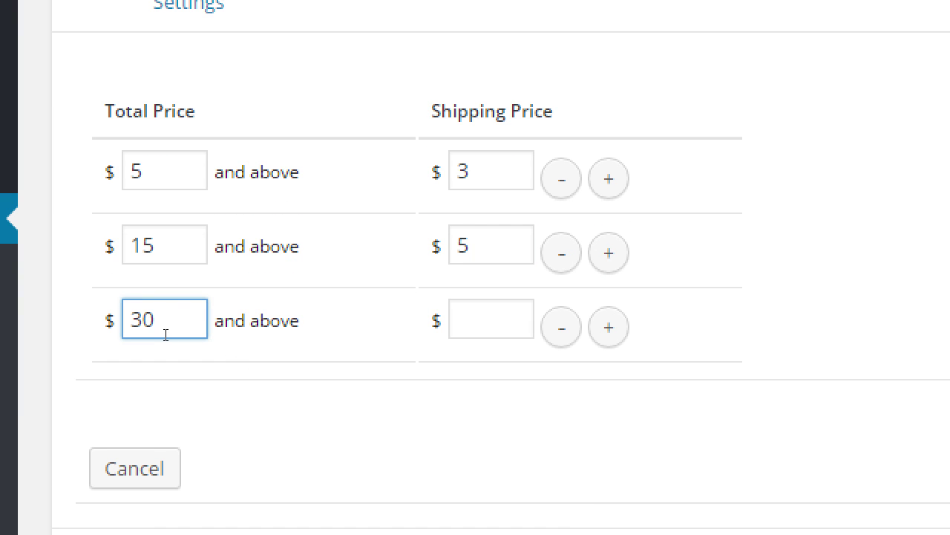
pyautogui.press('Tab')
pyautogui.write('7')
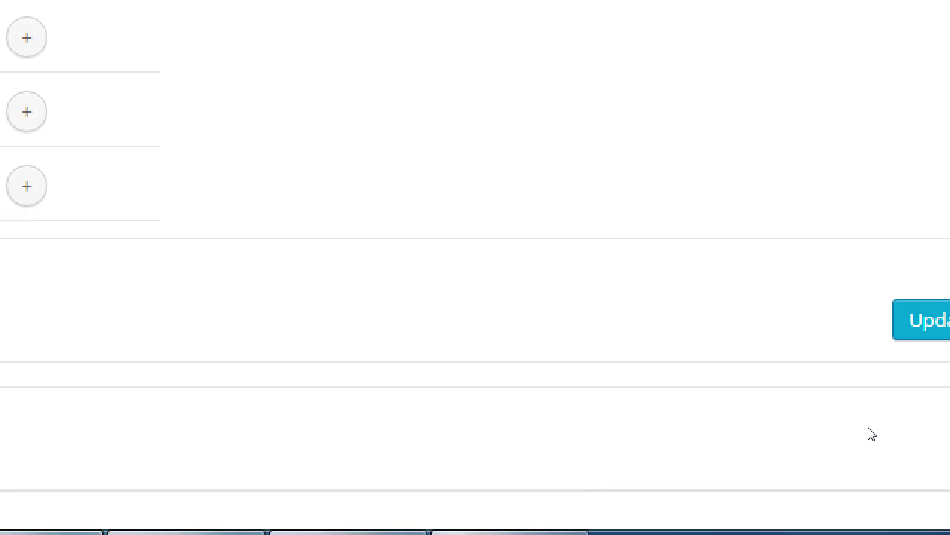
pyautogui.press('Tab')
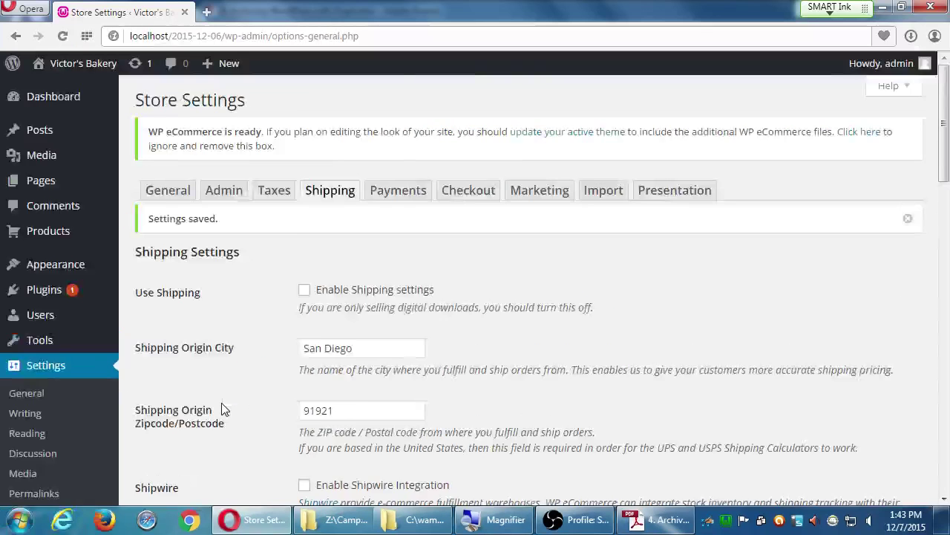
# Step: Switch the Table Rate calculator on and back off, and update the module
pyautogui.scroll(-8, 224, 408)
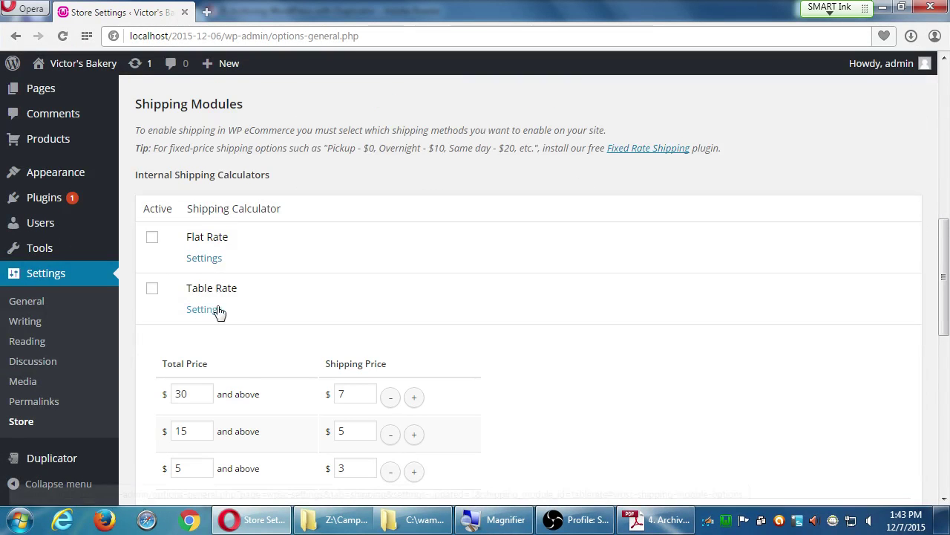
pyautogui.click(152, 290)
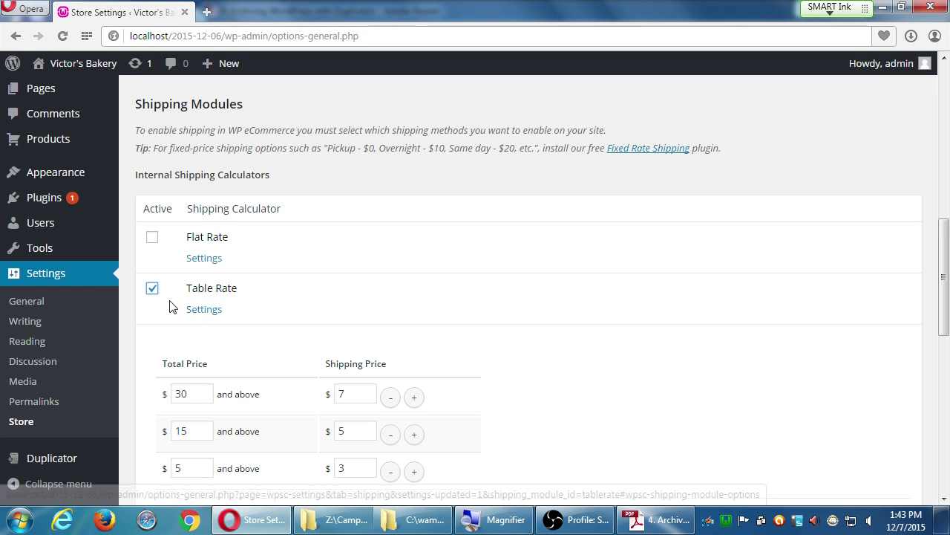
pyautogui.click(153, 289)
pyautogui.scroll(-2, 157, 294)
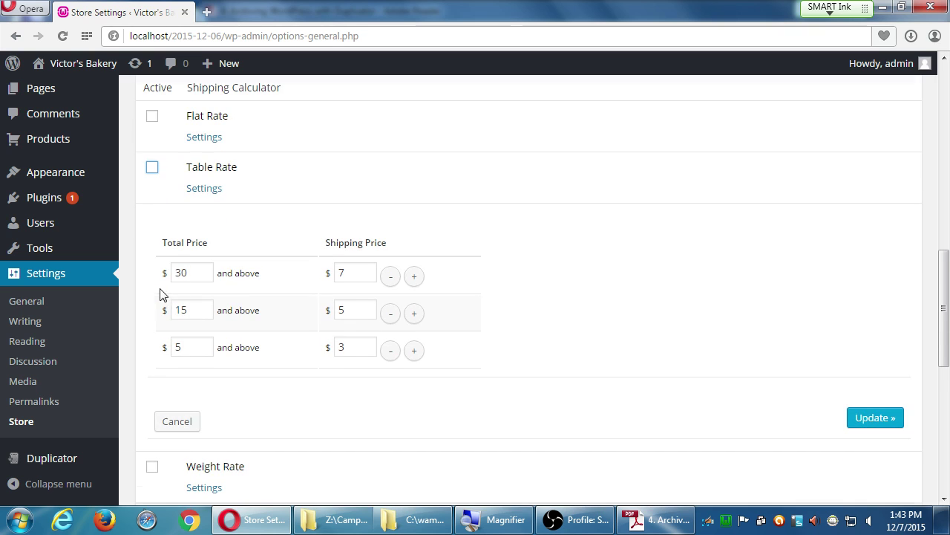
pyautogui.click(871, 418)
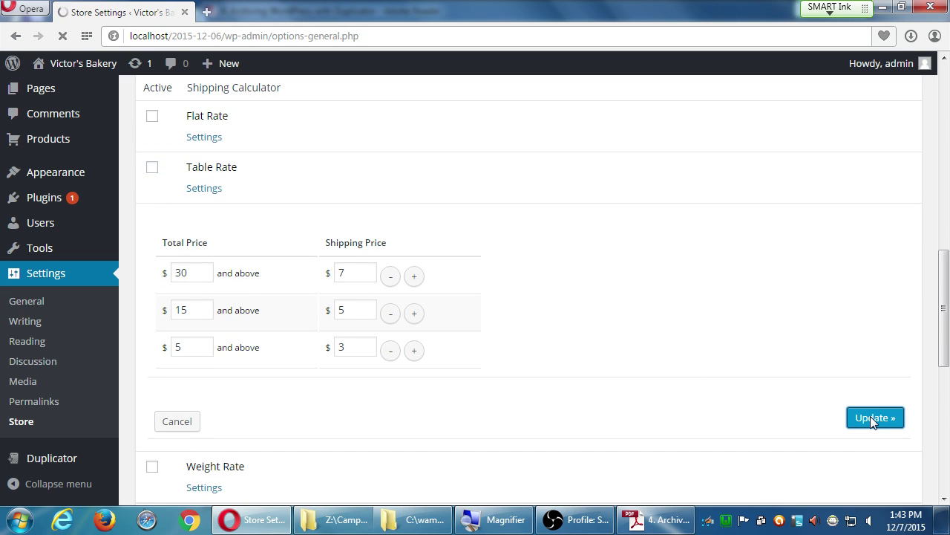
# Step: Look through the internal and external shipping calculators and open the Weight Rate settings to view its weight and price fields
pyautogui.scroll(-10, 339, 405)
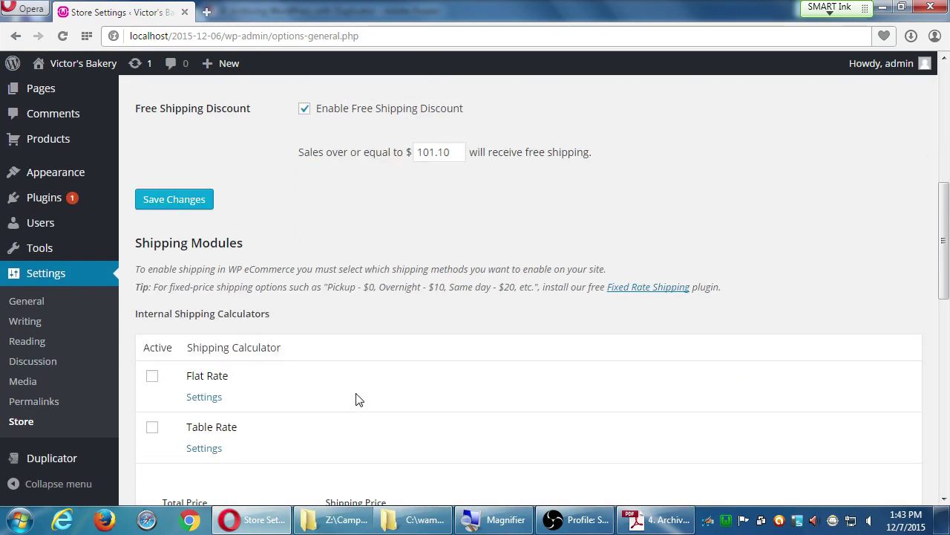
pyautogui.scroll(-5, 155, 297)
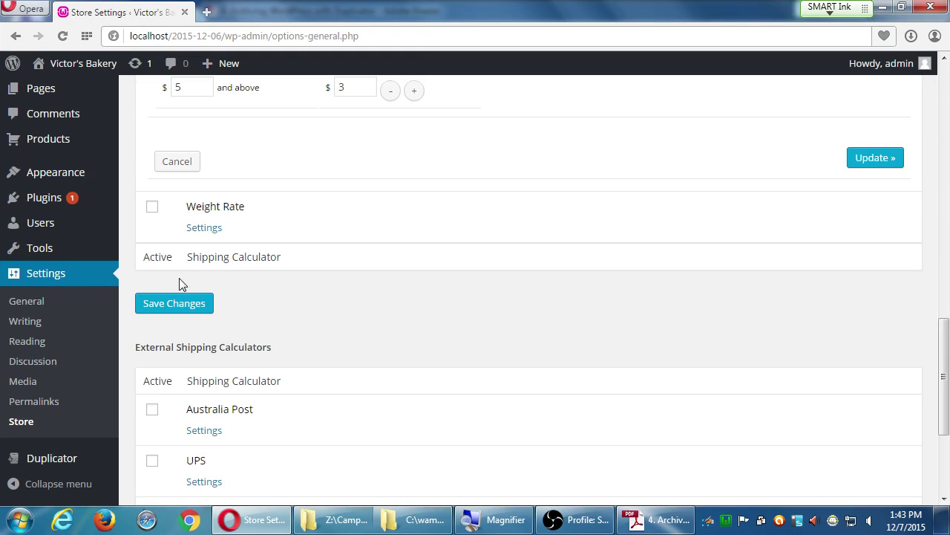
pyautogui.scroll(-3, 178, 170)
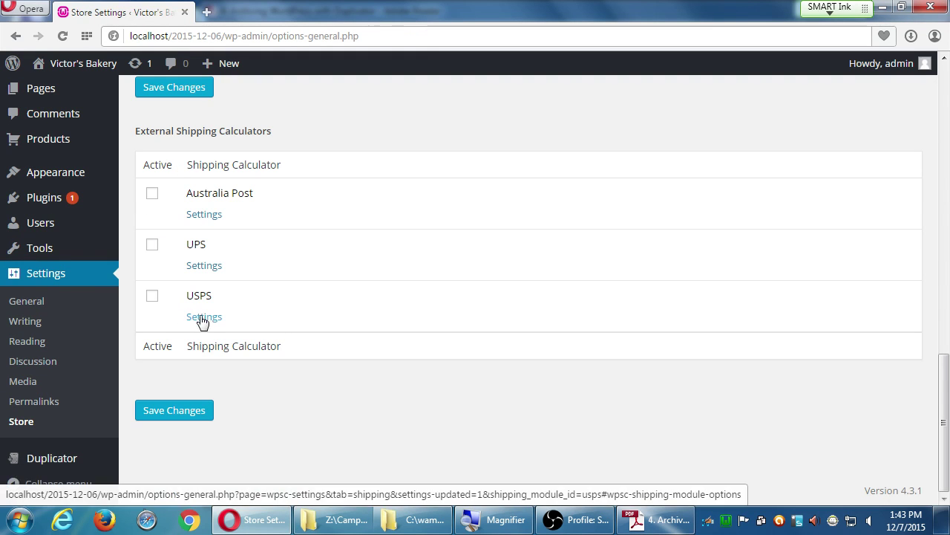
pyautogui.scroll(2, 202, 322)
pyautogui.click(205, 151)
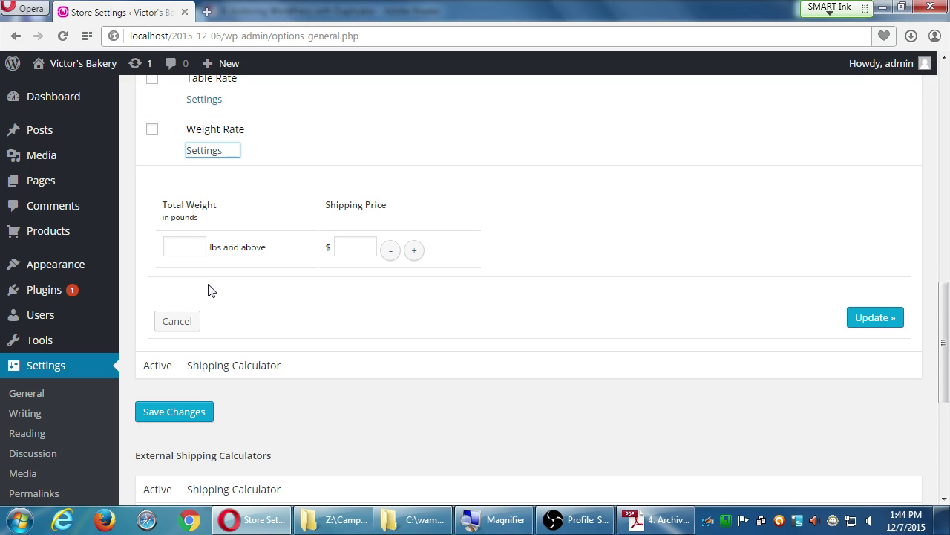
# Step: Open the Flat Rate settings to check the local and international rates, and cancel out of them
pyautogui.scroll(3, 212, 299)
pyautogui.click(225, 222)
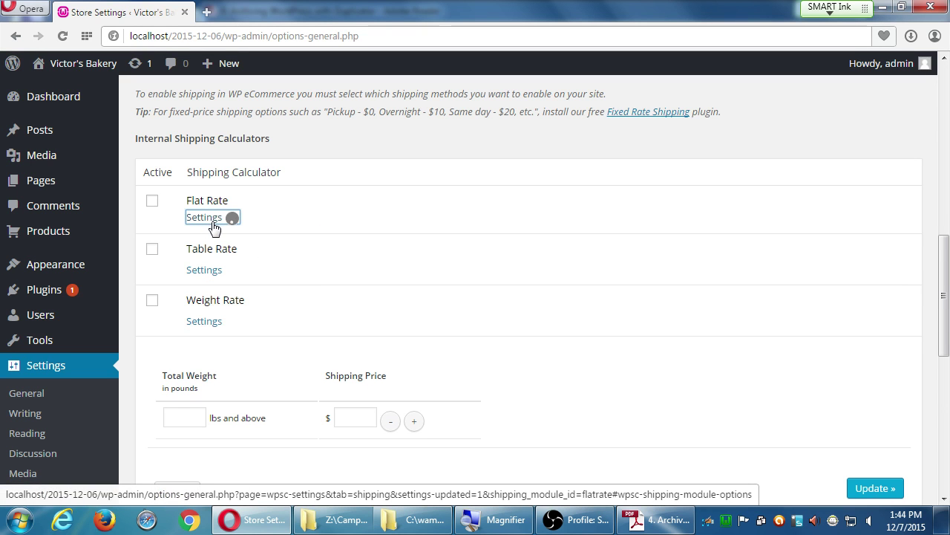
pyautogui.scroll(-3, 251, 273)
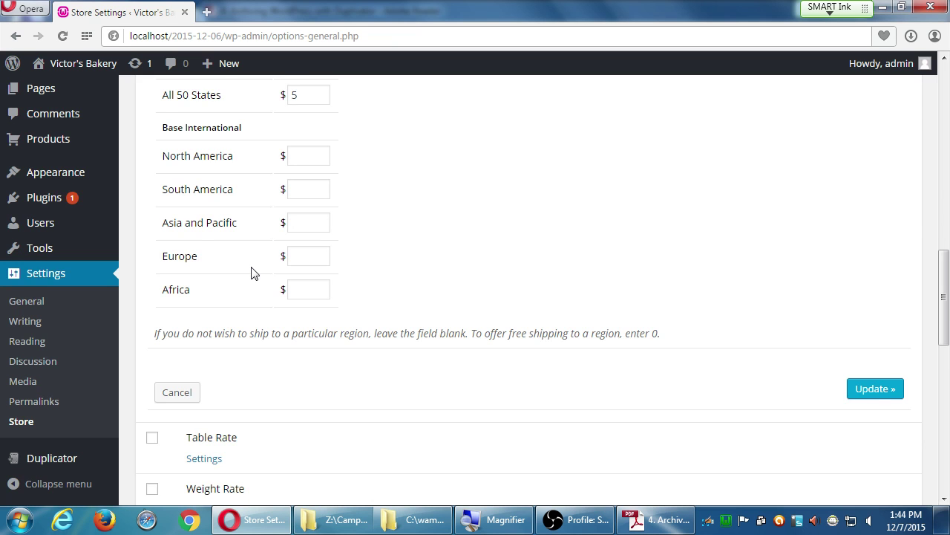
pyautogui.scroll(1, 251, 274)
pyautogui.click(196, 468)
# Step: Close the Weight Rate settings and review the shipping modules and the free shipping discount
pyautogui.scroll(2, 194, 466)
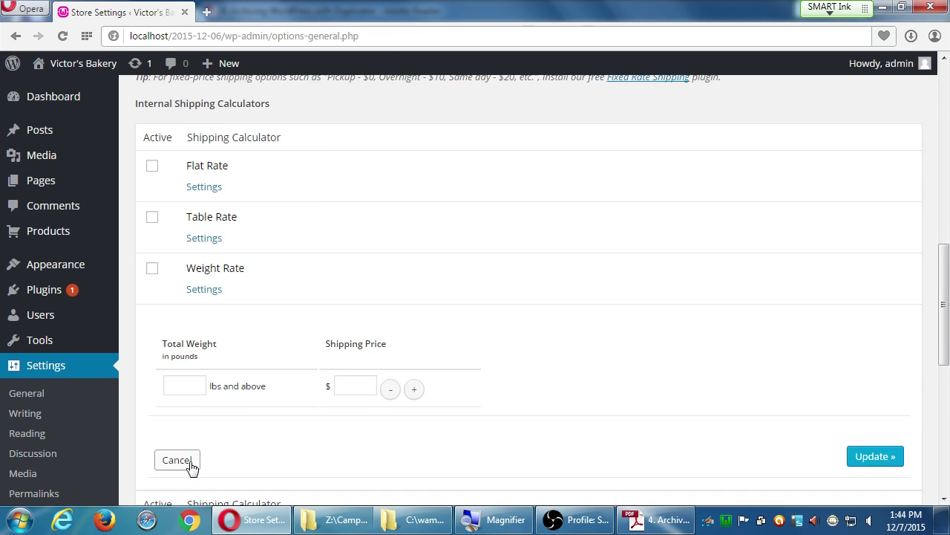
pyautogui.scroll(1, 191, 466)
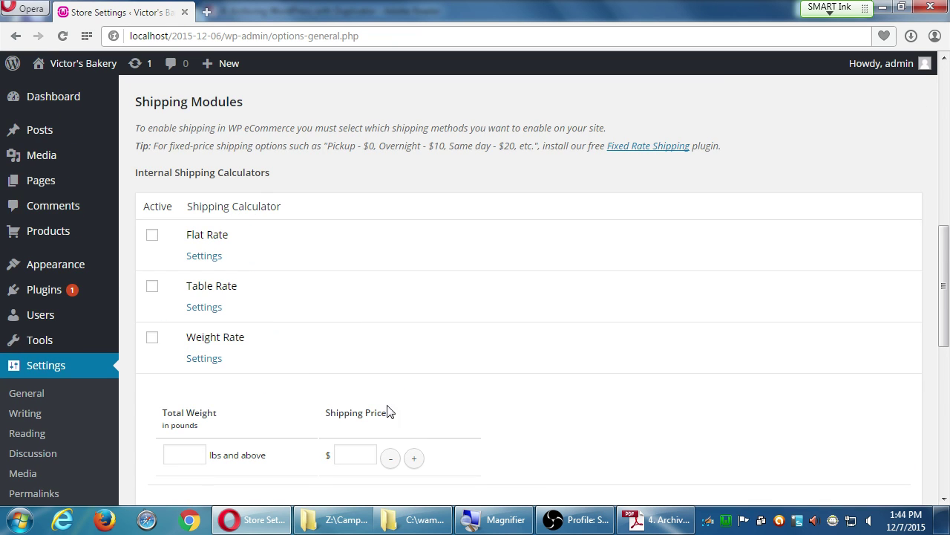
pyautogui.scroll(-2, 349, 405)
pyautogui.click(186, 380)
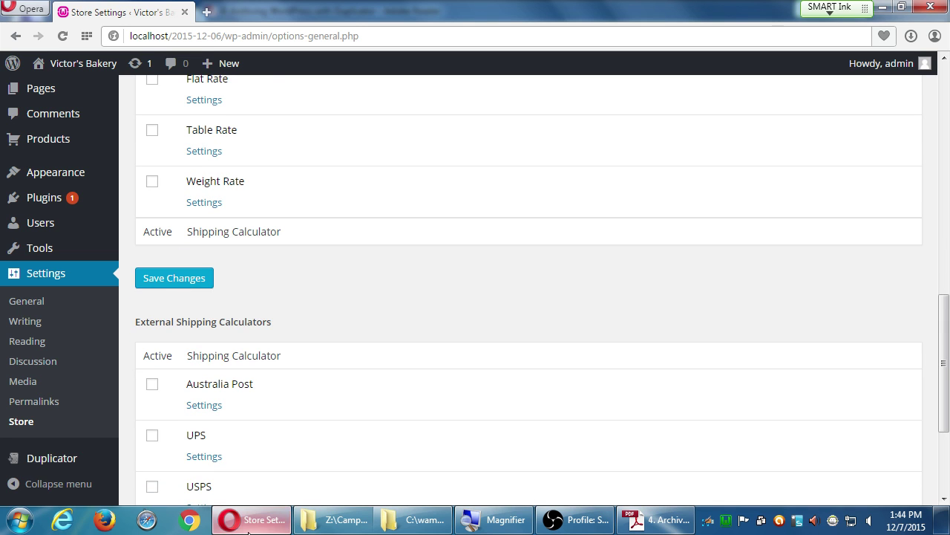
pyautogui.scroll(1, 250, 371)
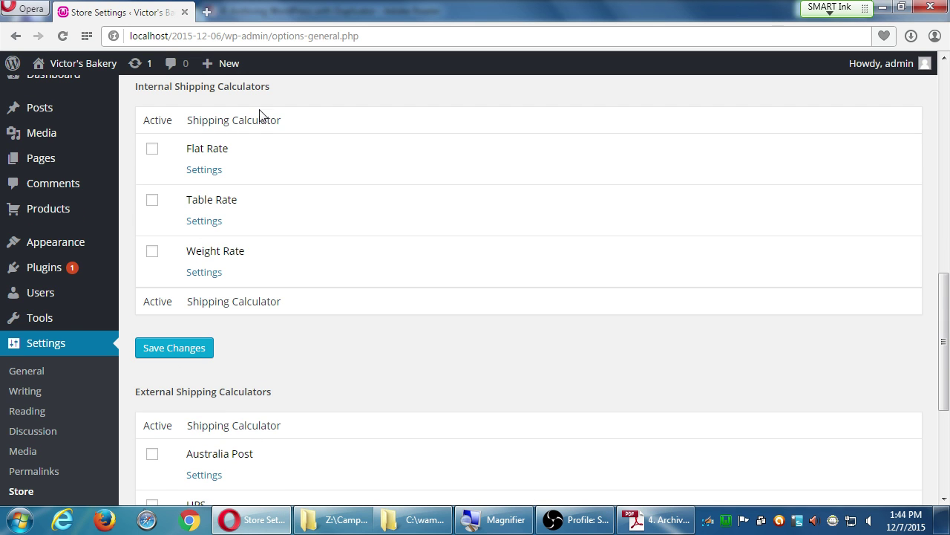
pyautogui.scroll(-1, 260, 148)
pyautogui.scroll(4, 268, 206)
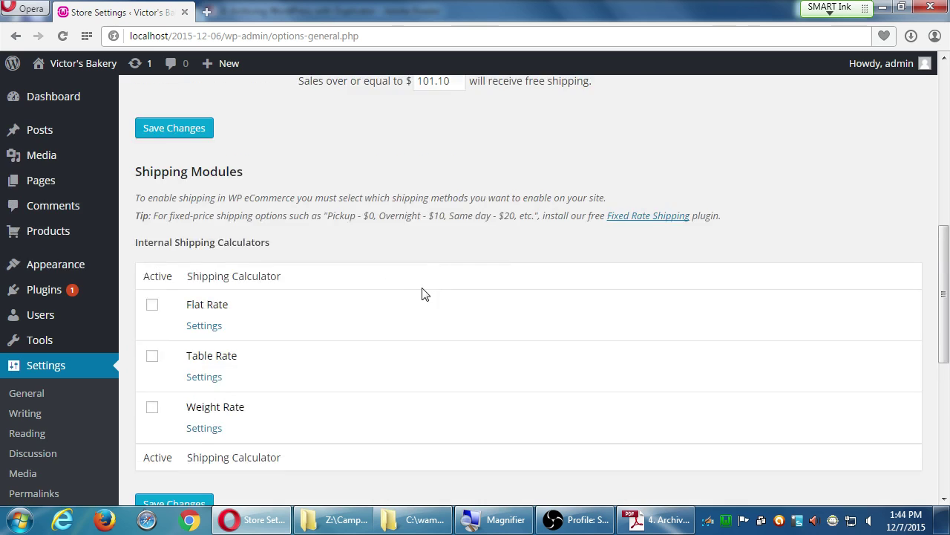
pyautogui.scroll(-1, 438, 292)
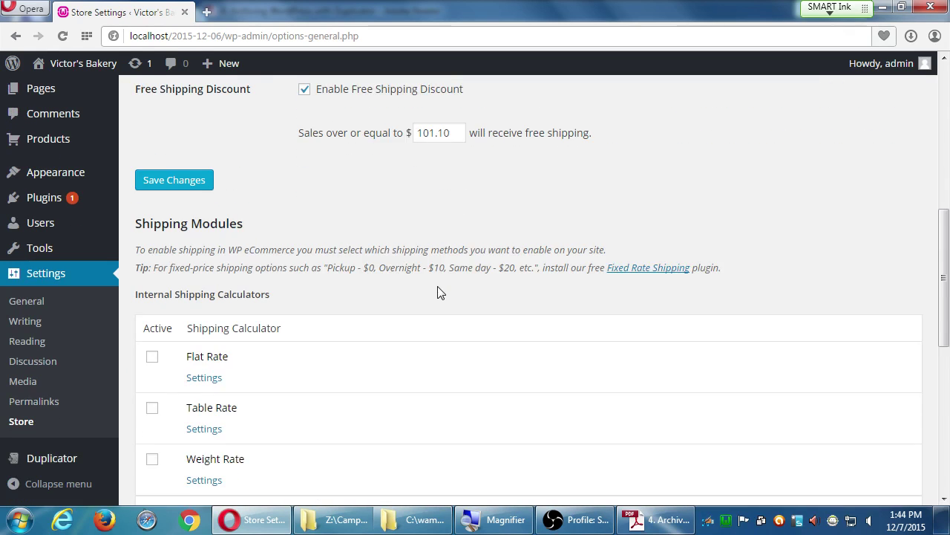
pyautogui.scroll(1, 439, 290)
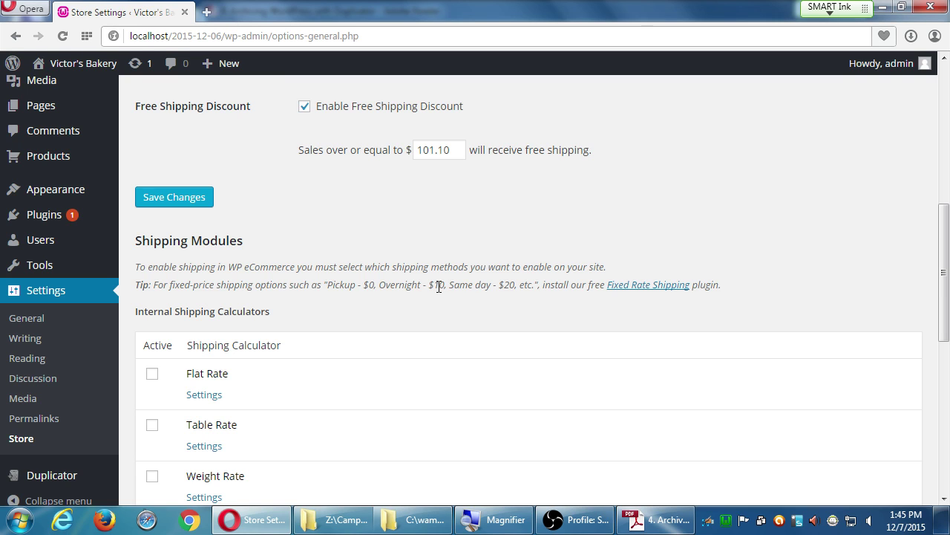
# Step: Activate the Flat Rate shipping calculator and update its module settings
pyautogui.click(151, 373)
pyautogui.click(204, 394)
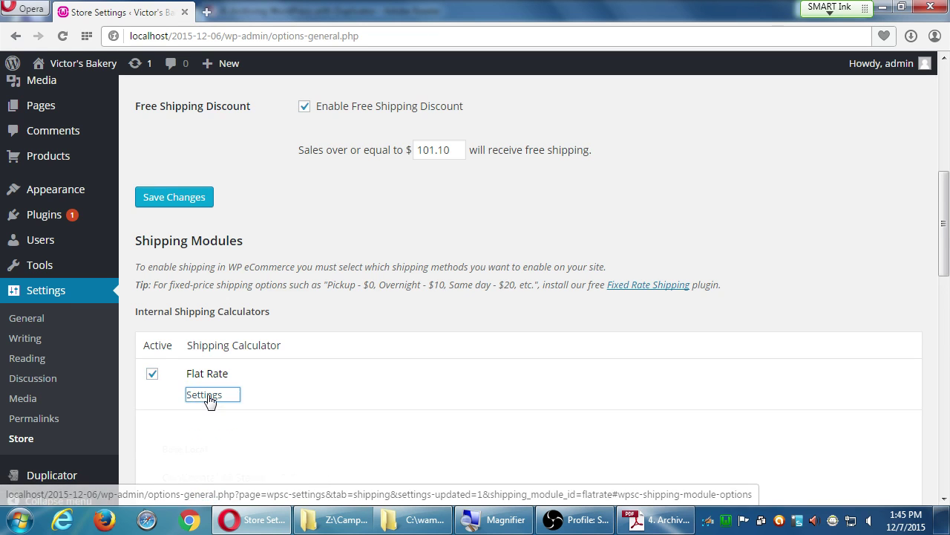
pyautogui.scroll(-2, 195, 402)
pyautogui.scroll(-4, 196, 401)
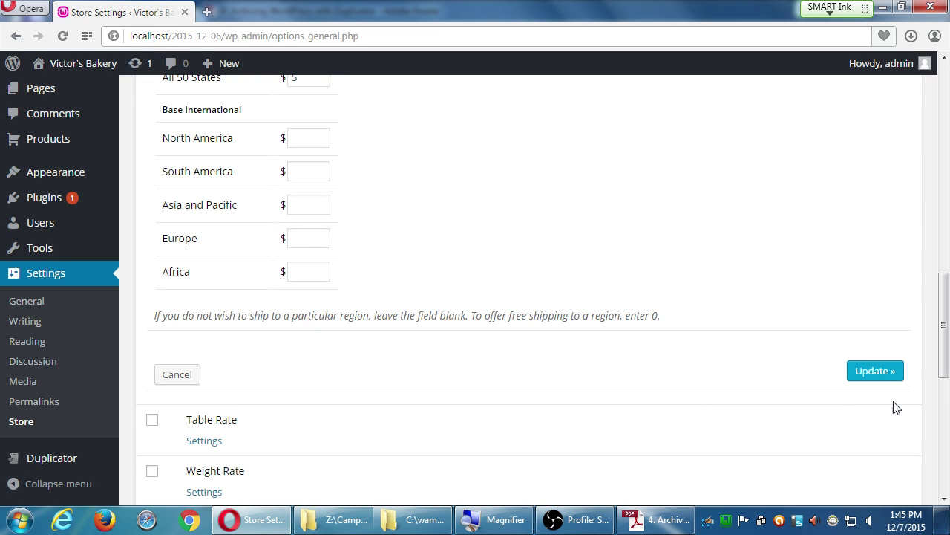
pyautogui.click(885, 373)
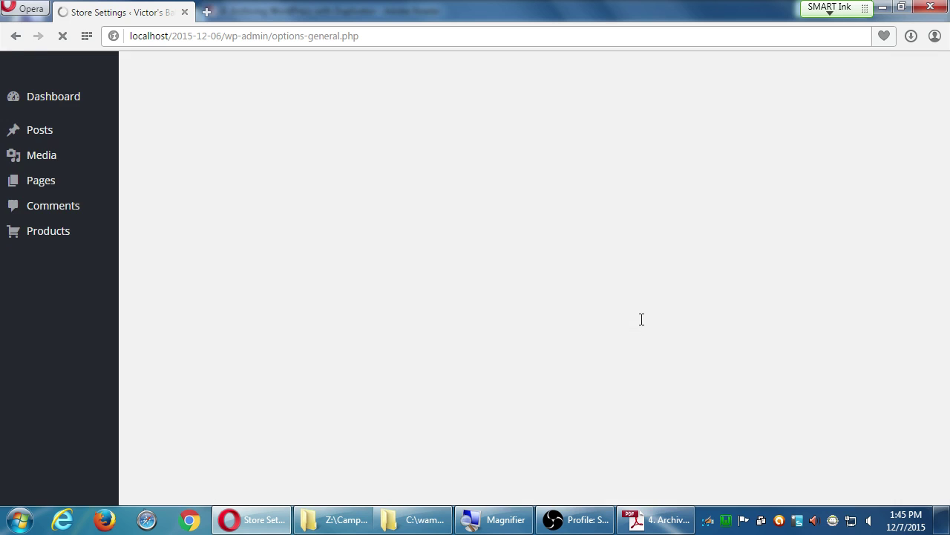
# Step: Enable the store's shipping settings under Use Shipping
pyautogui.scroll(-2, 509, 396)
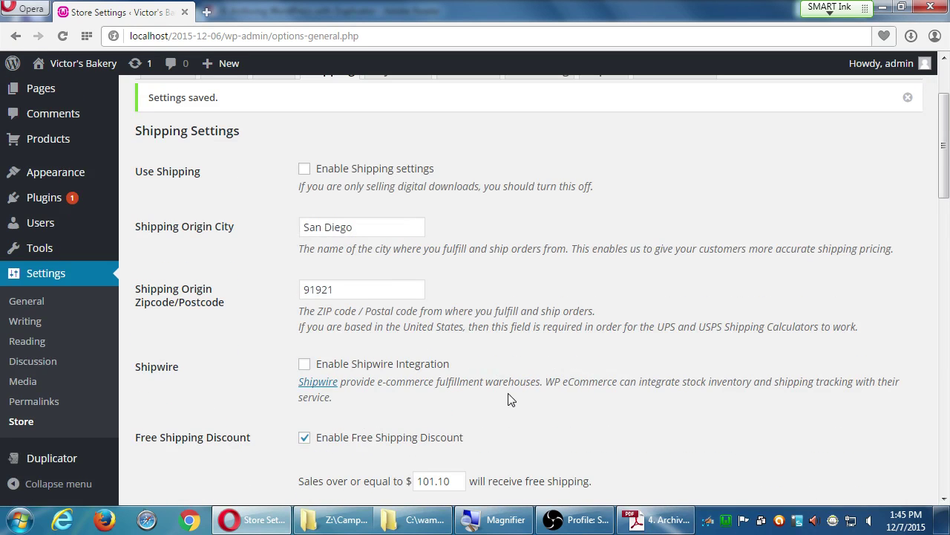
pyautogui.scroll(-3, 509, 397)
pyautogui.scroll(5, 509, 395)
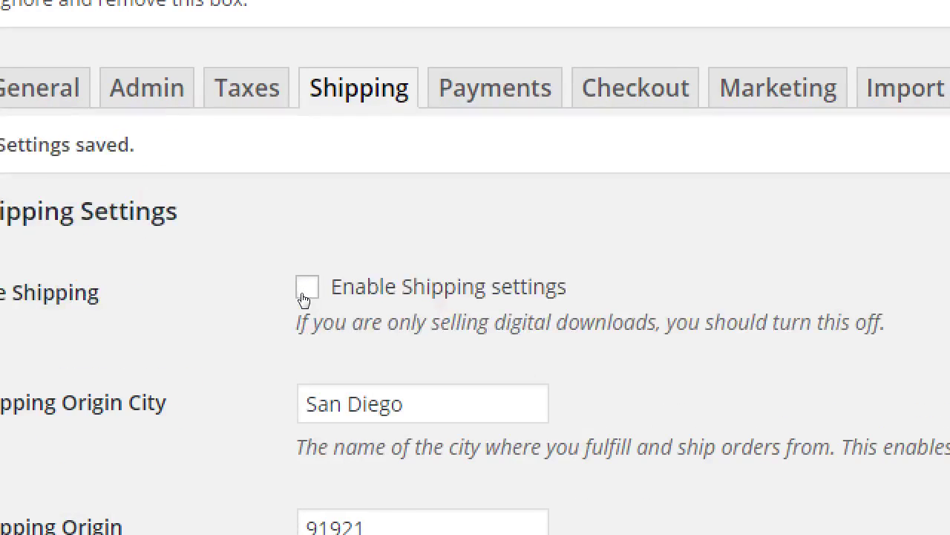
pyautogui.click(304, 297)
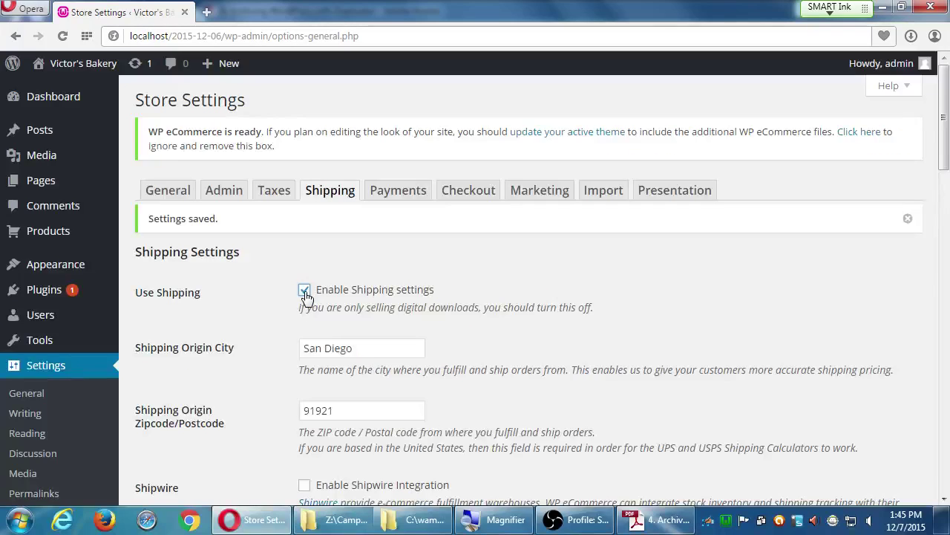
# Step: Save the store's shipping settings with shipping and the free shipping discount enabled
pyautogui.scroll(-10, 308, 296)
pyautogui.scroll(2, 327, 307)
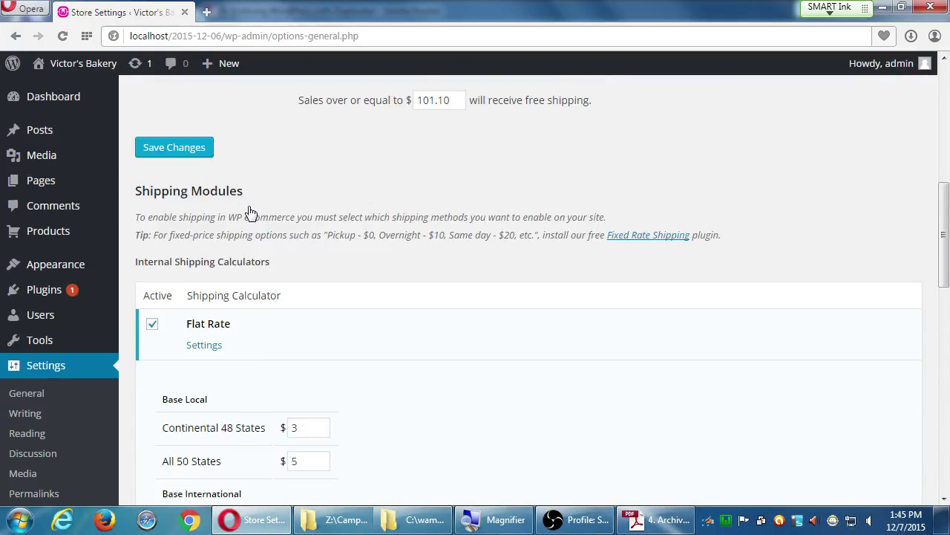
pyautogui.scroll(1, 250, 213)
pyautogui.click(197, 200)
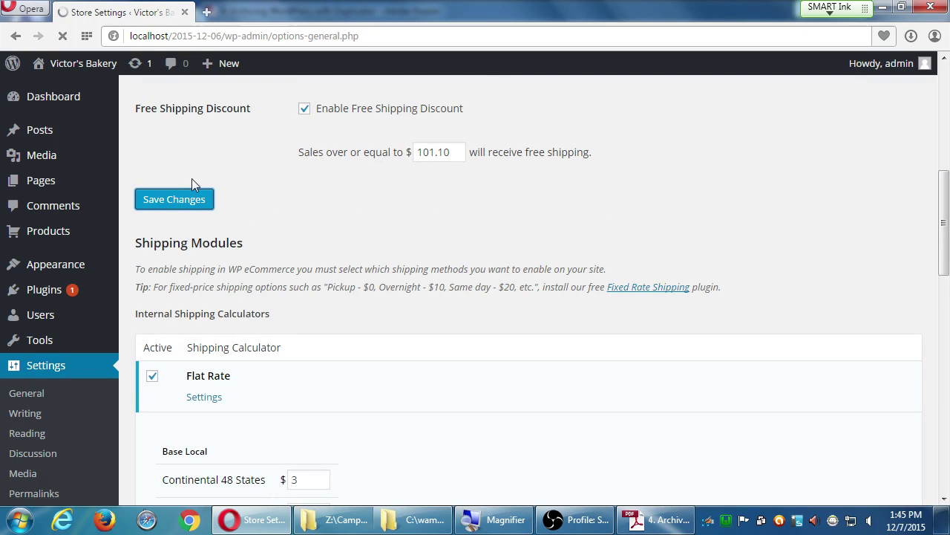
# Step: Open the USPS settings under the external shipping calculators and review the USPS ID field, registration links and shipping options
pyautogui.scroll(-15, 265, 261)
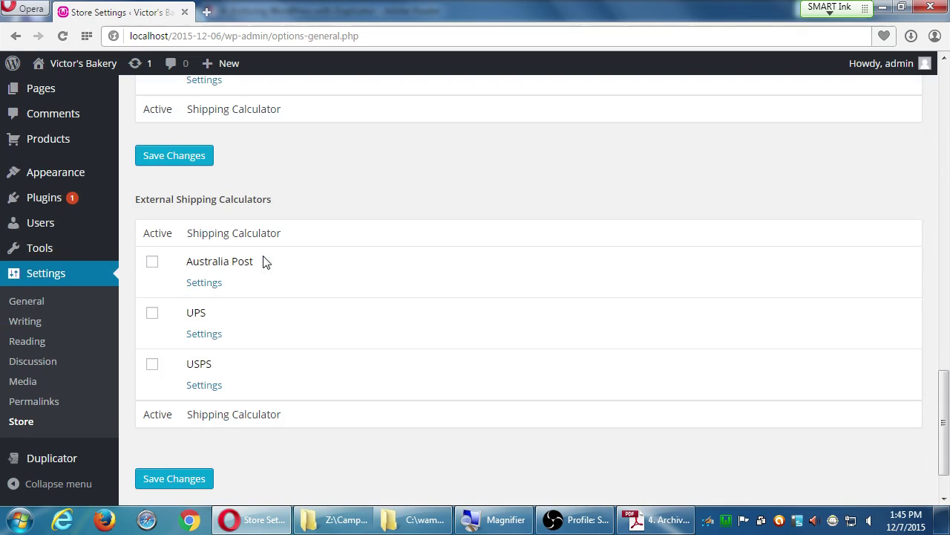
pyautogui.moveTo(159, 199); pyautogui.dragTo(256, 200)
pyautogui.click(283, 205)
pyautogui.click(199, 386)
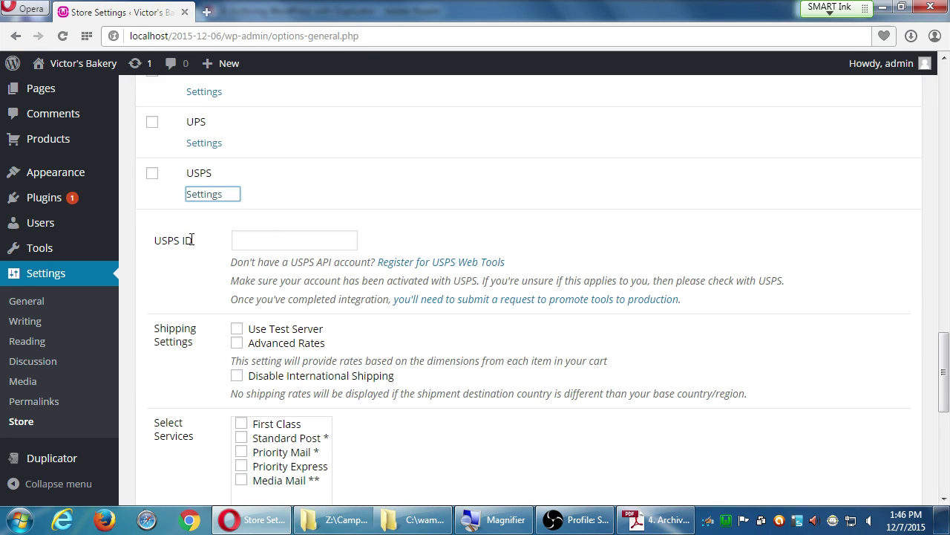
pyautogui.moveTo(164, 237); pyautogui.dragTo(182, 241)
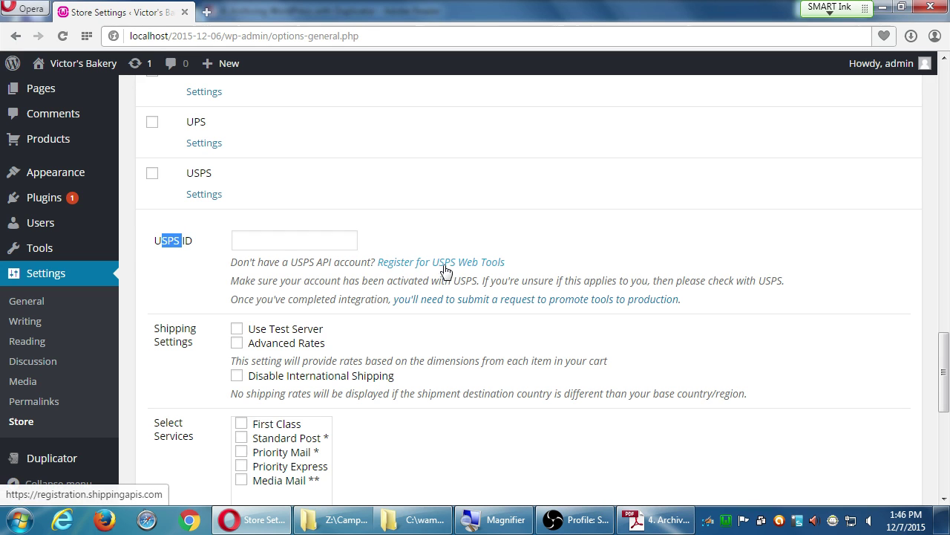
pyautogui.click(291, 238)
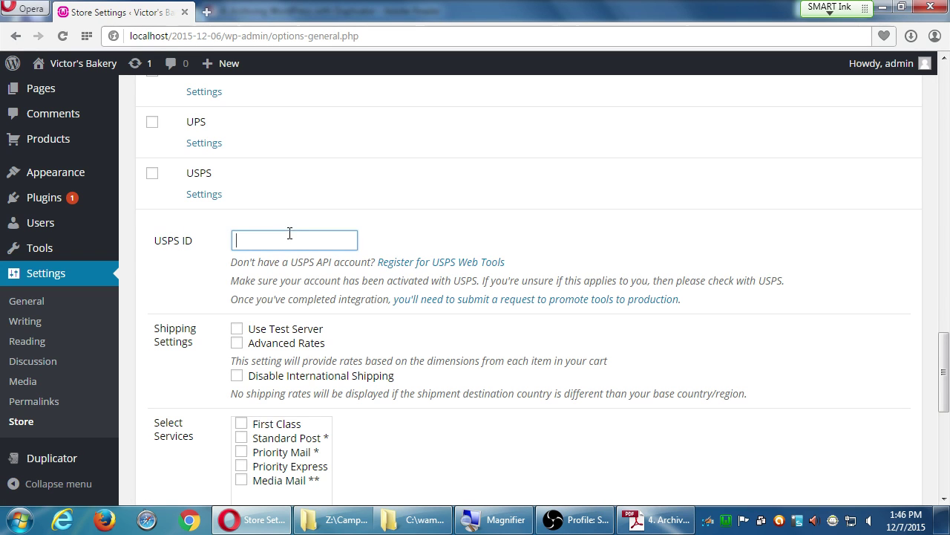
pyautogui.scroll(1, 380, 358)
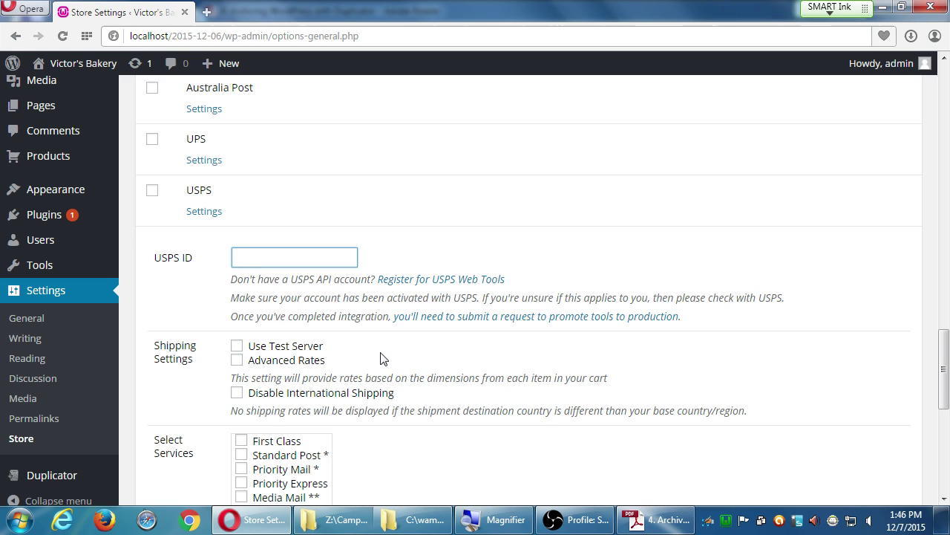
pyautogui.scroll(-3, 307, 404)
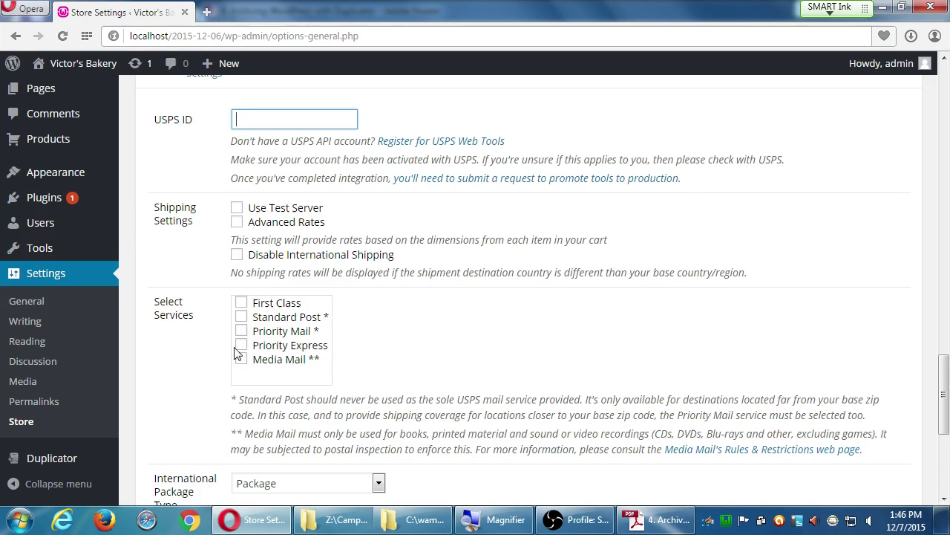
# Step: Try selecting Priority Mail as a USPS service, check the package and mail type options, and cancel the USPS settings
pyautogui.click(242, 332)
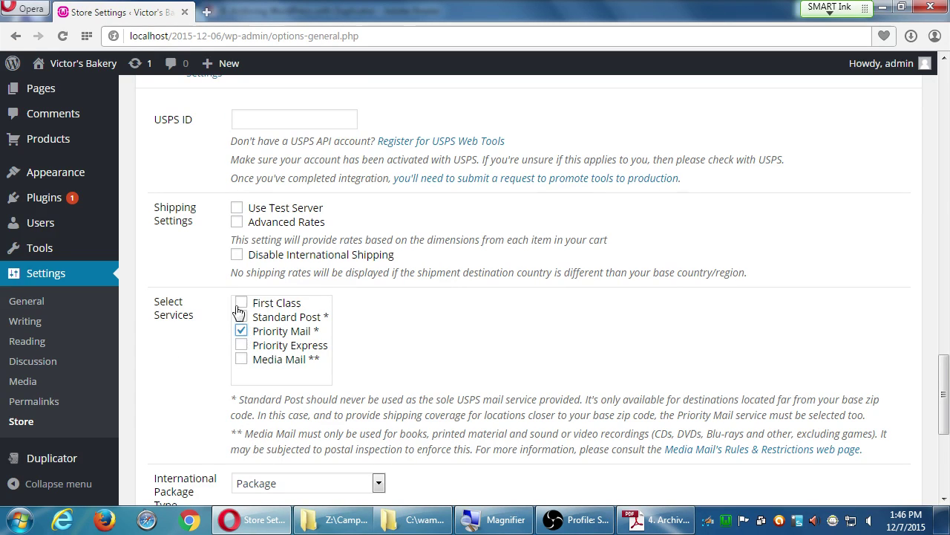
pyautogui.scroll(7, 171, 349)
pyautogui.scroll(4, 174, 352)
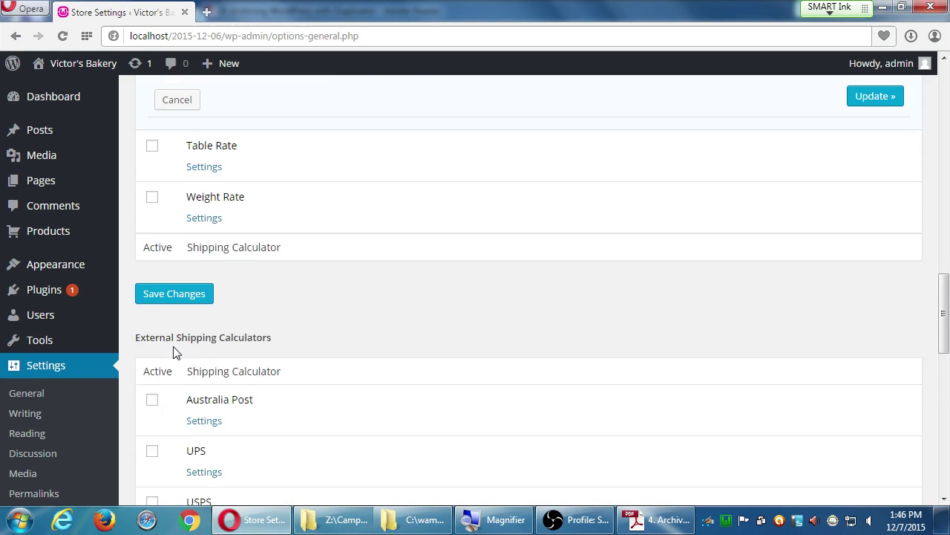
pyautogui.scroll(-2, 223, 276)
pyautogui.scroll(-2, 222, 279)
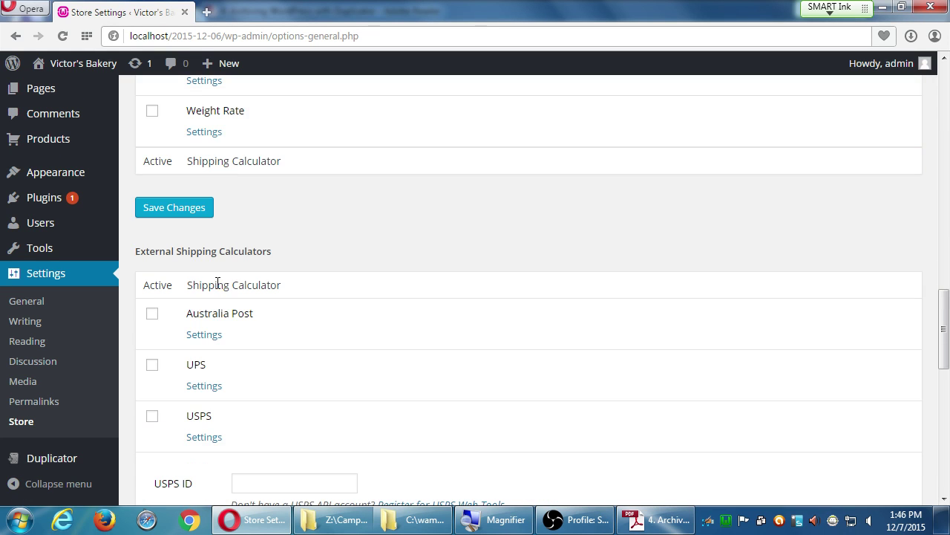
pyautogui.scroll(-5, 206, 357)
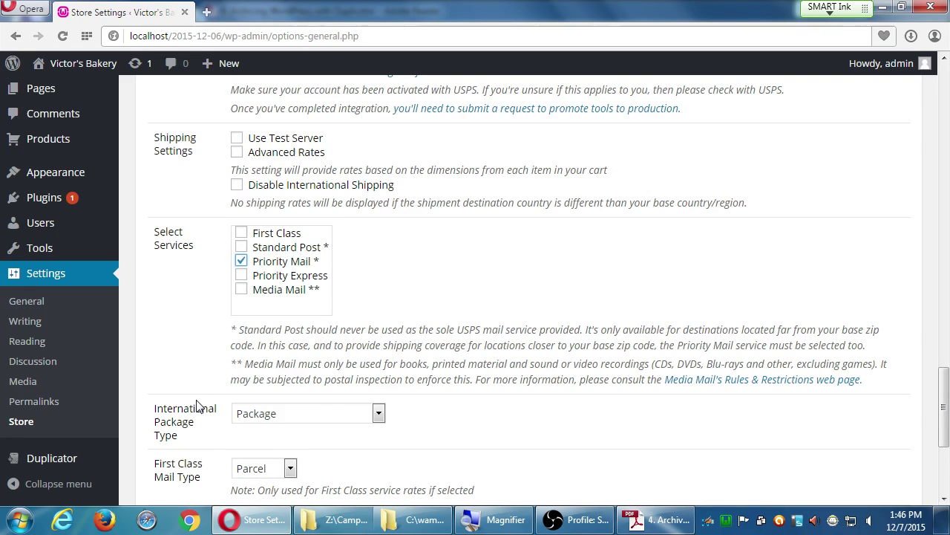
pyautogui.scroll(4, 196, 404)
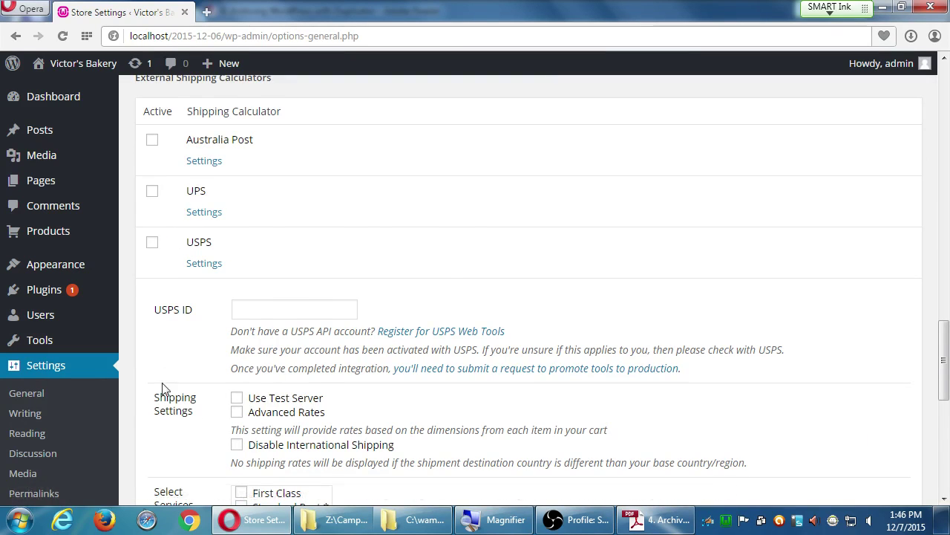
pyautogui.scroll(-2, 164, 382)
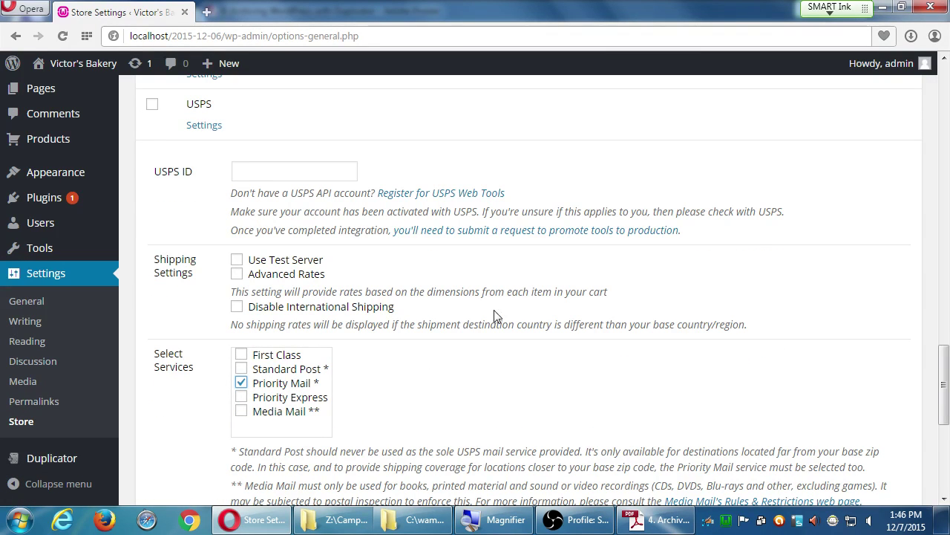
pyautogui.scroll(-1, 494, 317)
pyautogui.scroll(-2, 214, 346)
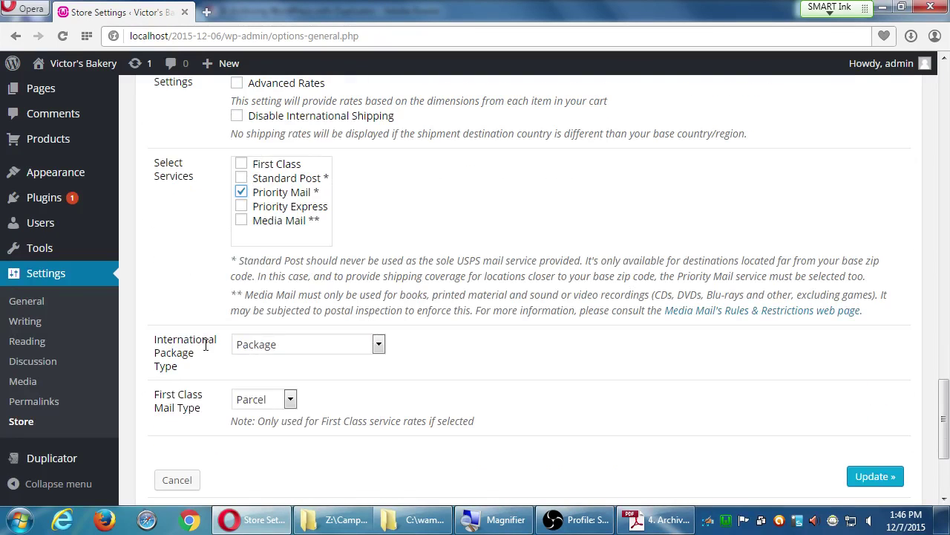
pyautogui.scroll(-2, 166, 406)
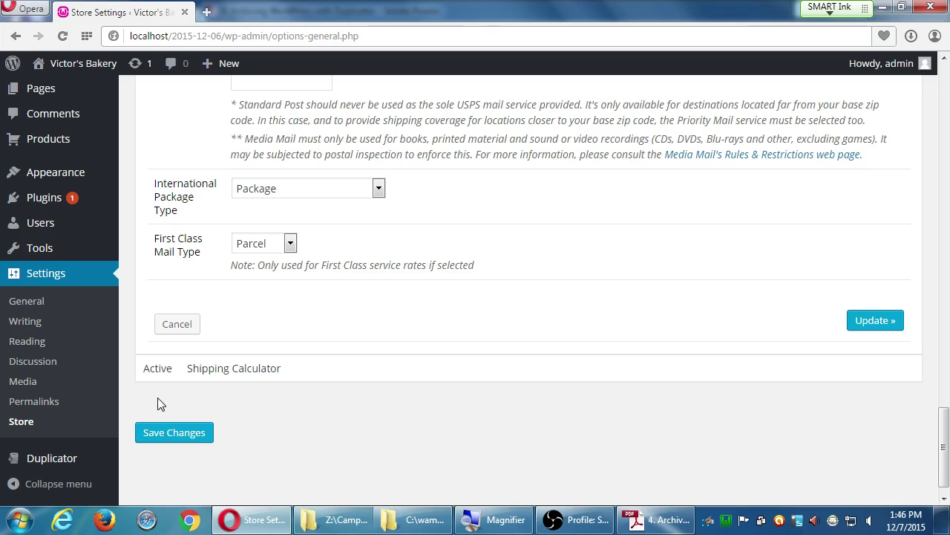
pyautogui.click(178, 328)
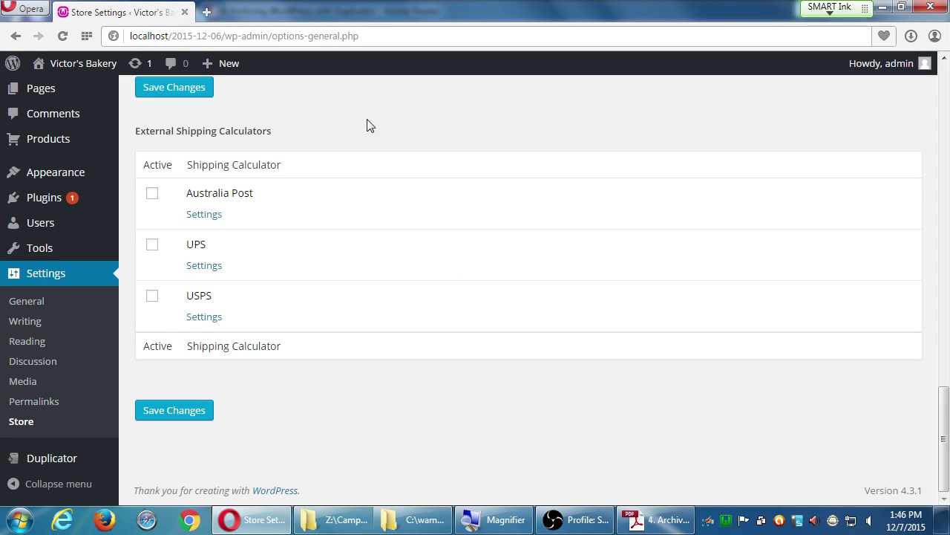
# Step: Open the UPS calculator's settings and examine its destination, dropoff, packaging, services and My UPS account fields
pyautogui.scroll(2, 242, 290)
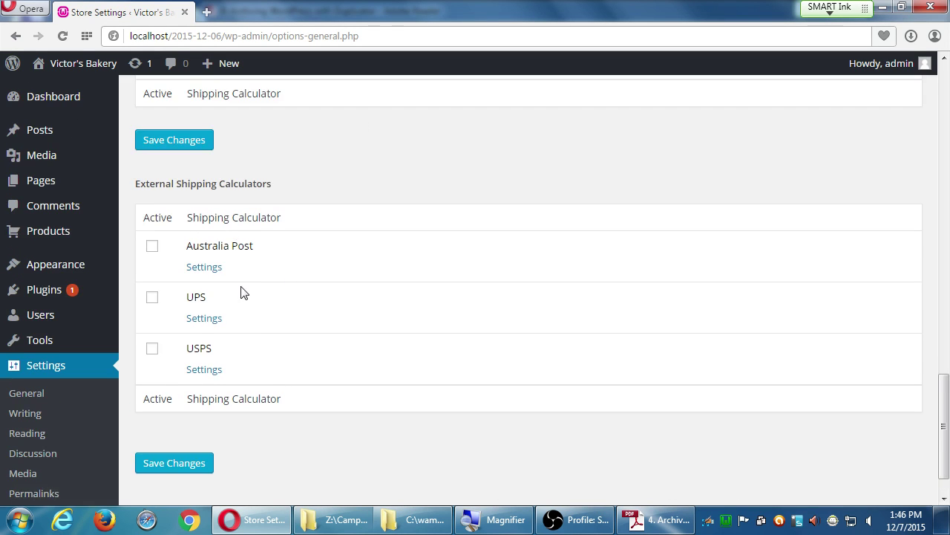
pyautogui.click(194, 387)
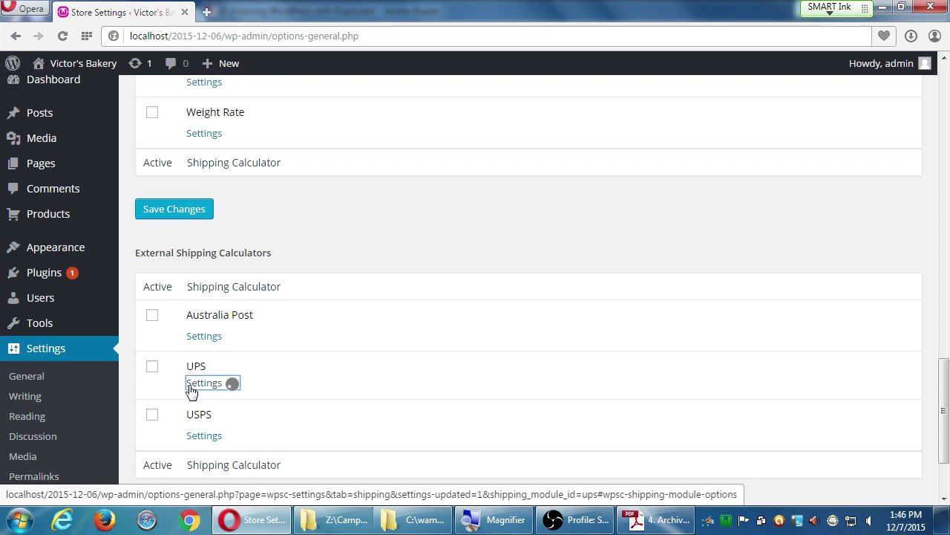
pyautogui.scroll(-2, 191, 391)
pyautogui.scroll(-1, 415, 333)
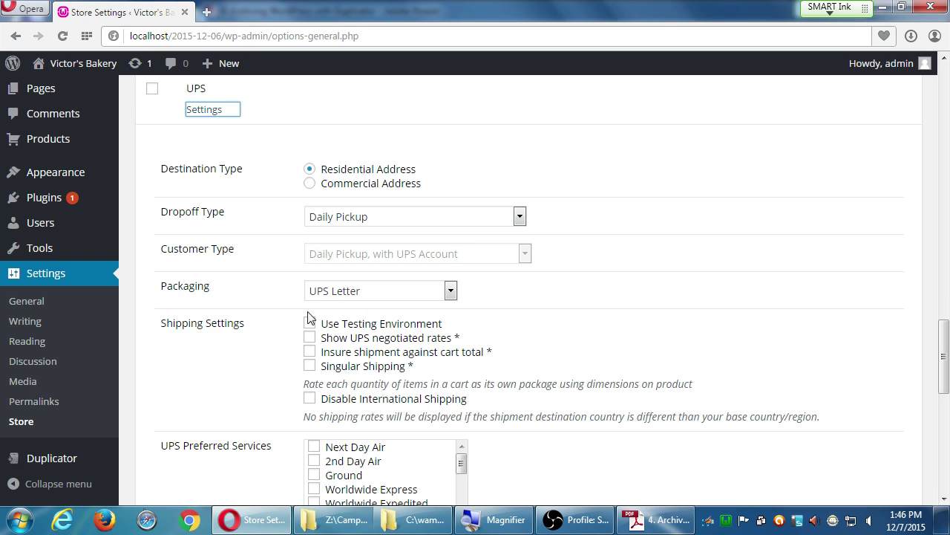
pyautogui.scroll(-3, 311, 315)
pyautogui.scroll(-4, 217, 297)
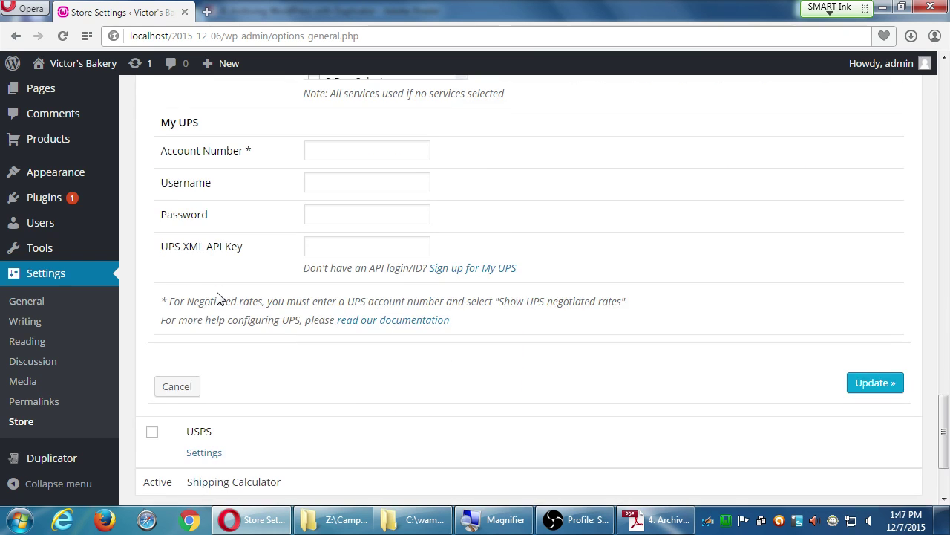
pyautogui.scroll(8, 217, 298)
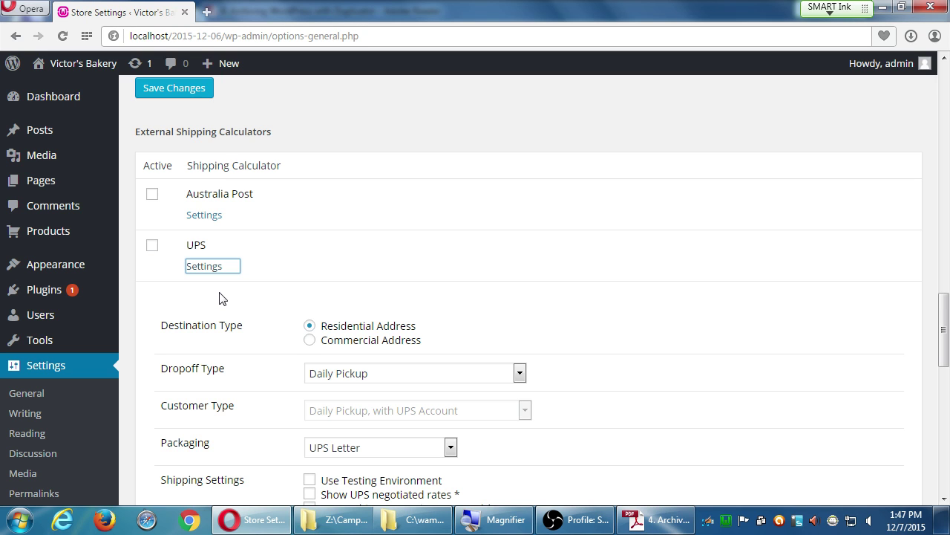
pyautogui.scroll(6, 385, 214)
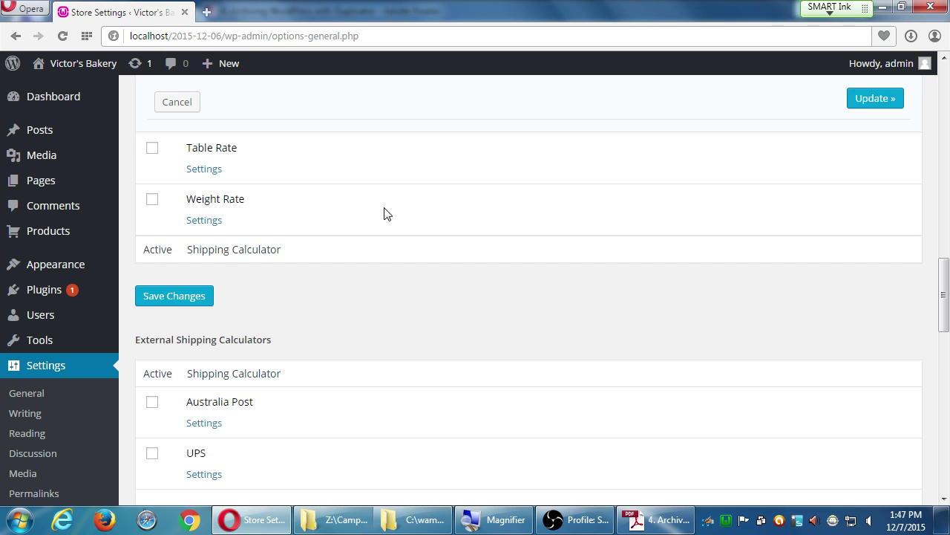
# Step: Review the whole shipping page, from the origin details and free shipping discount through the Flat Rate and UPS calculators
pyautogui.scroll(12, 385, 214)
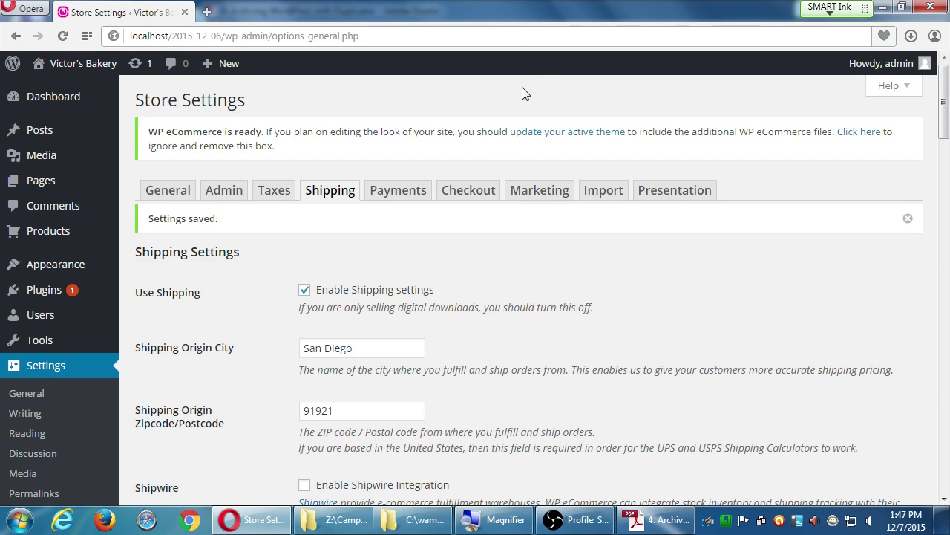
pyautogui.scroll(-3, 334, 195)
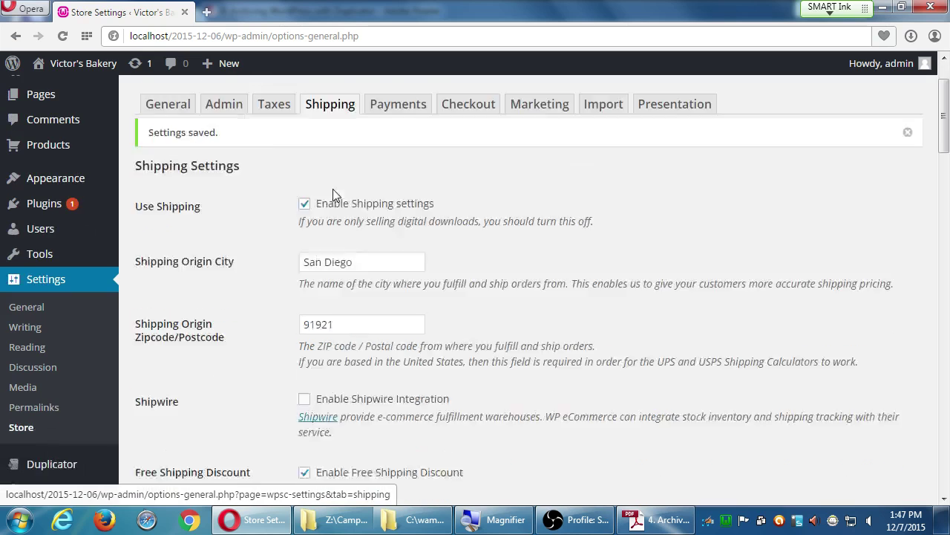
pyautogui.scroll(-10, 643, 282)
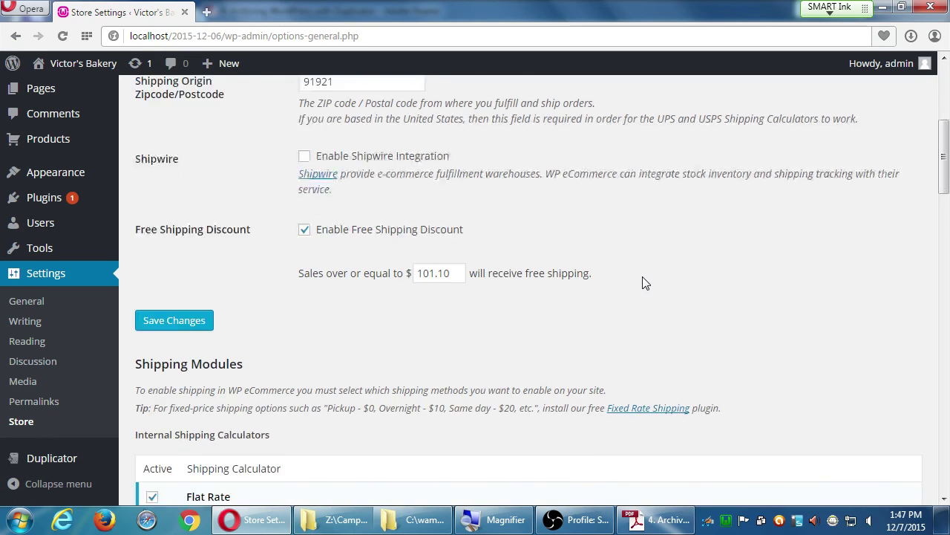
pyautogui.scroll(-10, 654, 282)
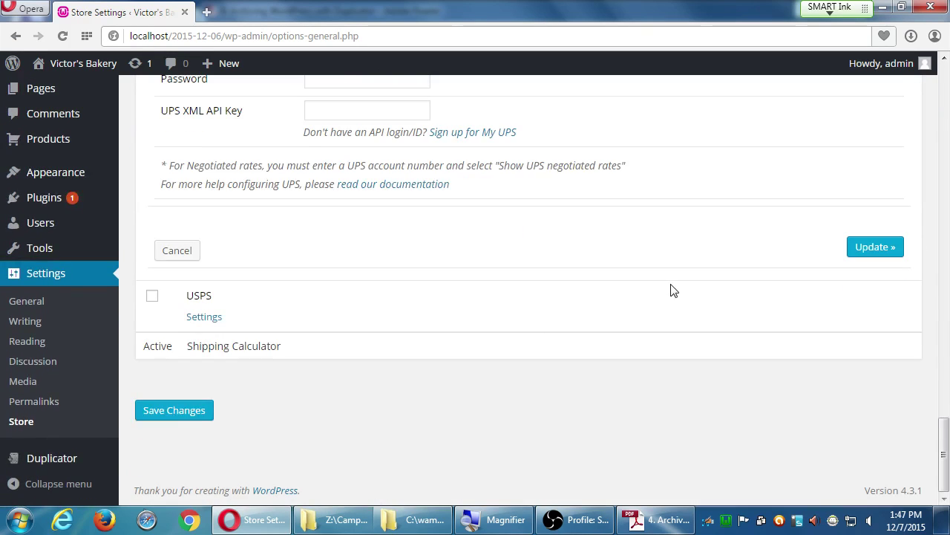
pyautogui.scroll(7, 674, 291)
pyautogui.scroll(8, 364, 333)
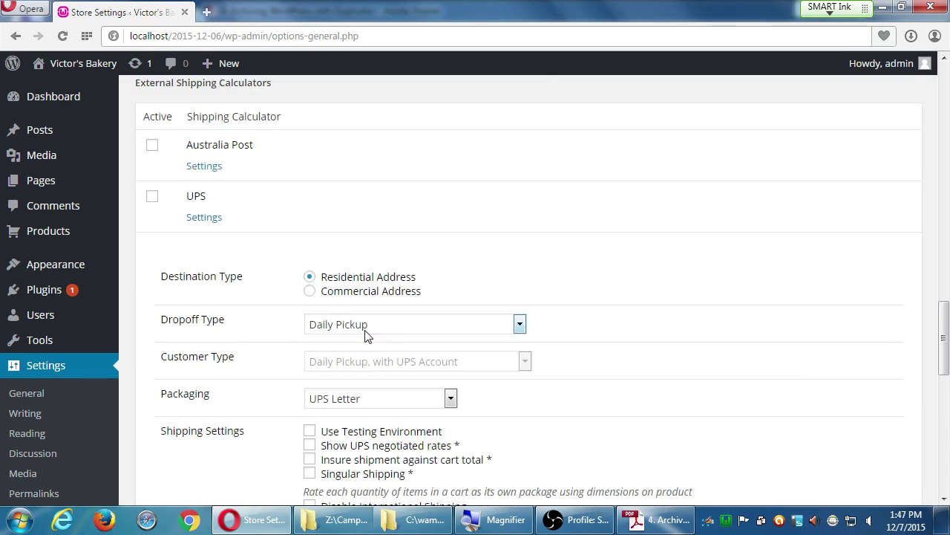
pyautogui.scroll(-5, 376, 303)
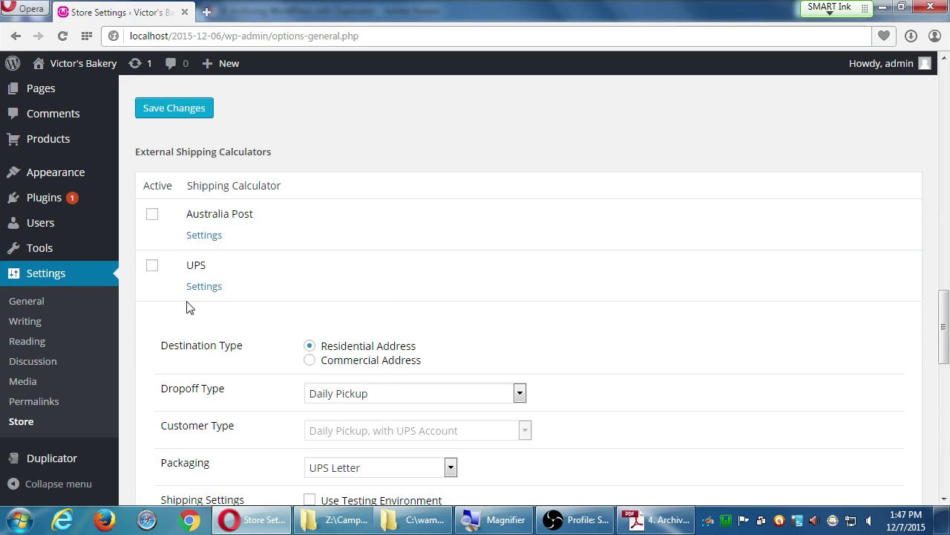
pyautogui.scroll(12, 319, 215)
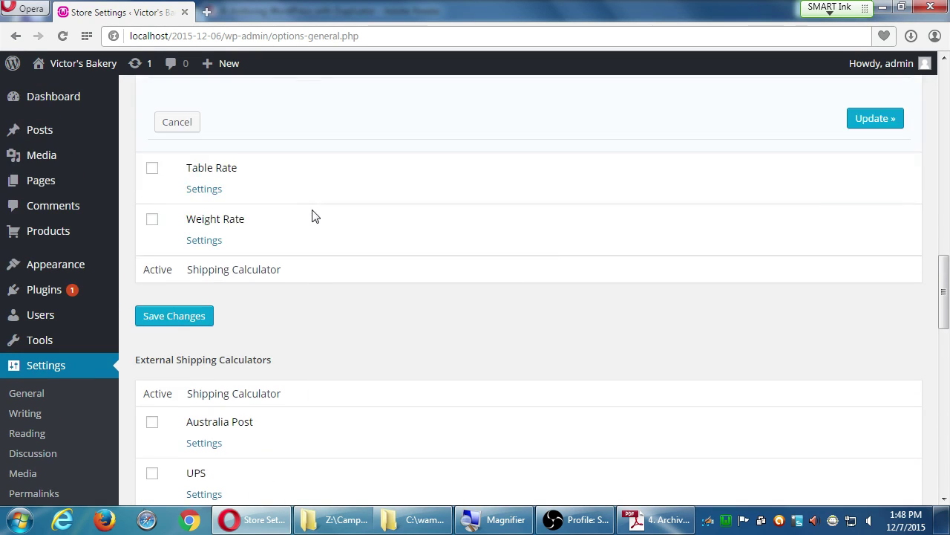
pyautogui.scroll(-15, 308, 230)
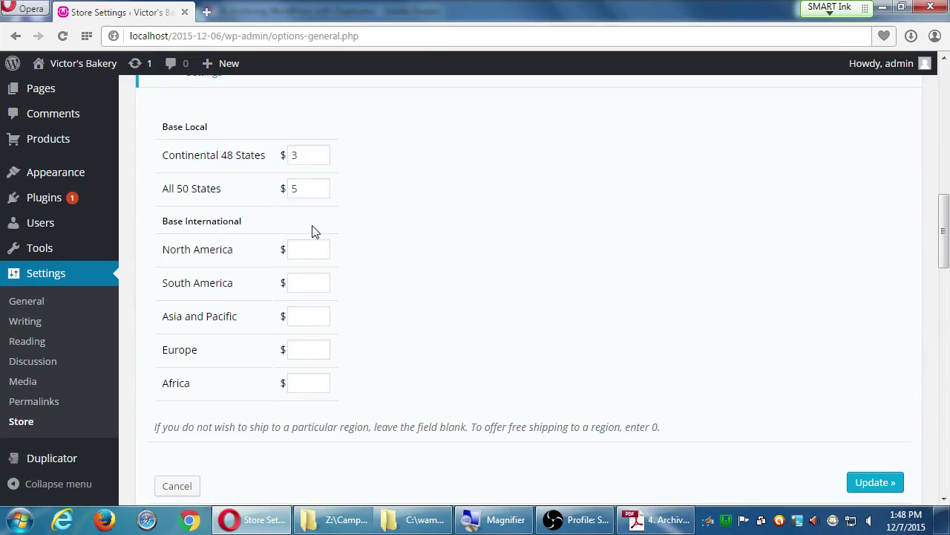
pyautogui.scroll(-5, 295, 235)
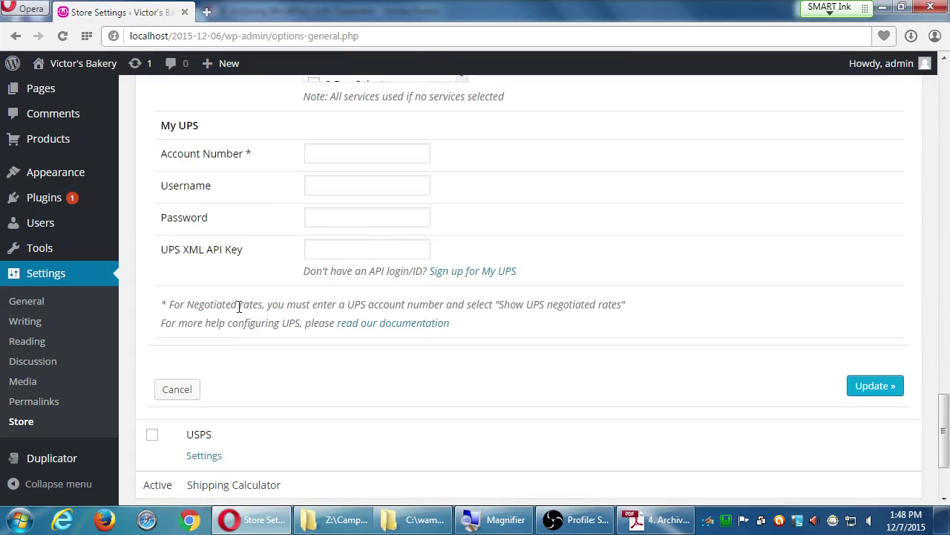
# Step: Cancel out of the UPS settings and save the shipping calculator changes
pyautogui.scroll(-2, 239, 306)
pyautogui.click(194, 253)
pyautogui.scroll(3, 200, 277)
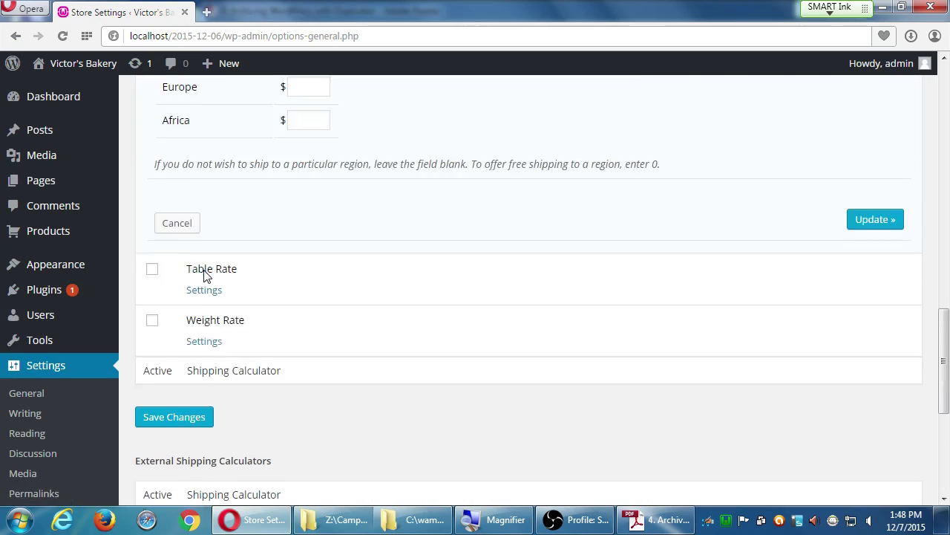
pyautogui.scroll(-3, 219, 280)
pyautogui.click(198, 388)
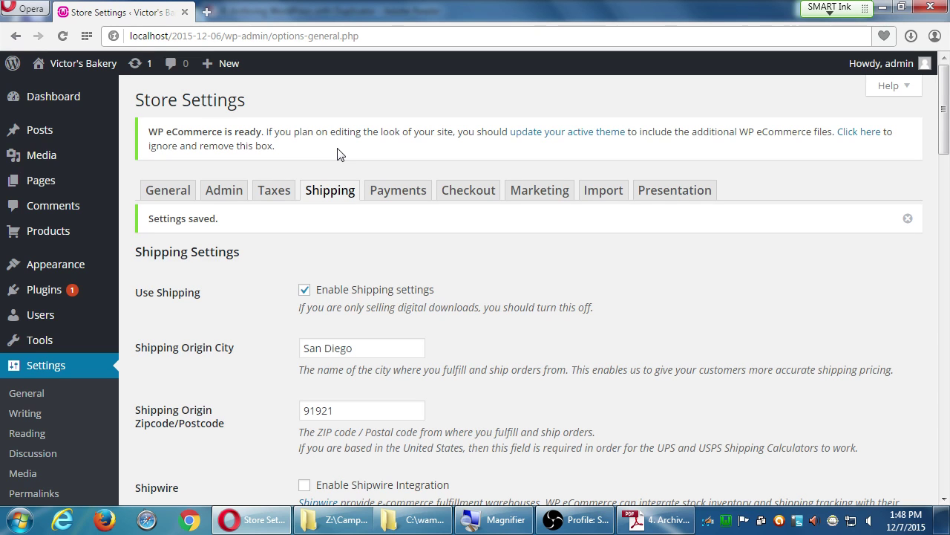
pyautogui.click(577, 519)
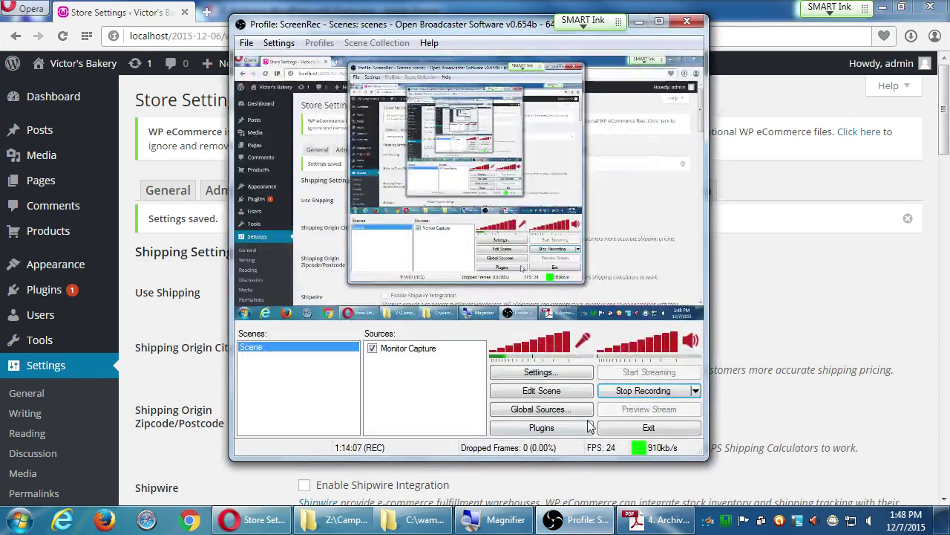